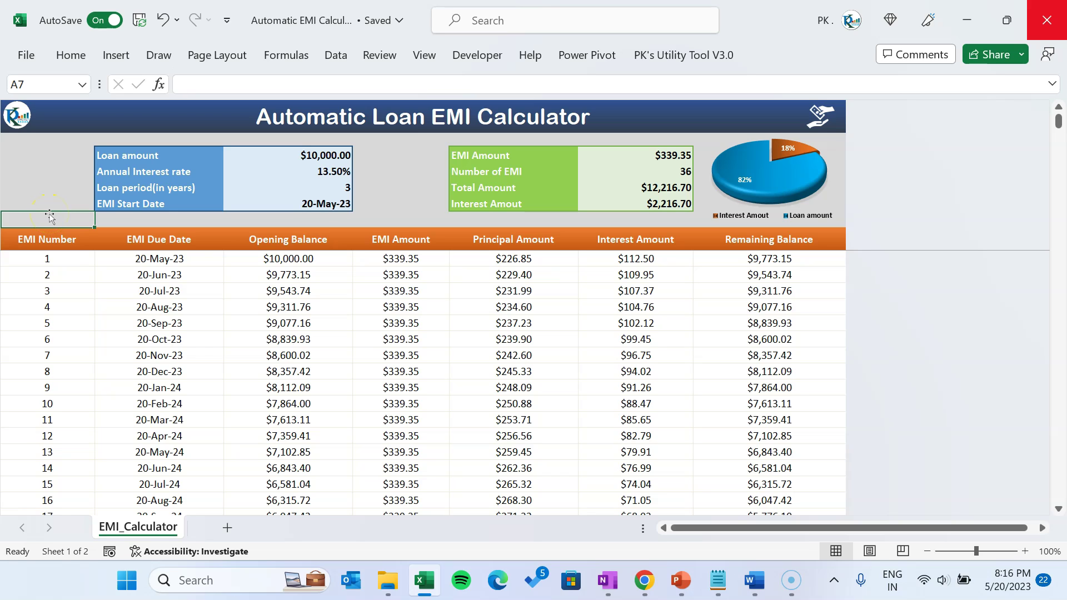
- Clear the loan amount, annual interest rate, loan period and EMI start date values in C3:C6
click(50, 212)
click(187, 156)
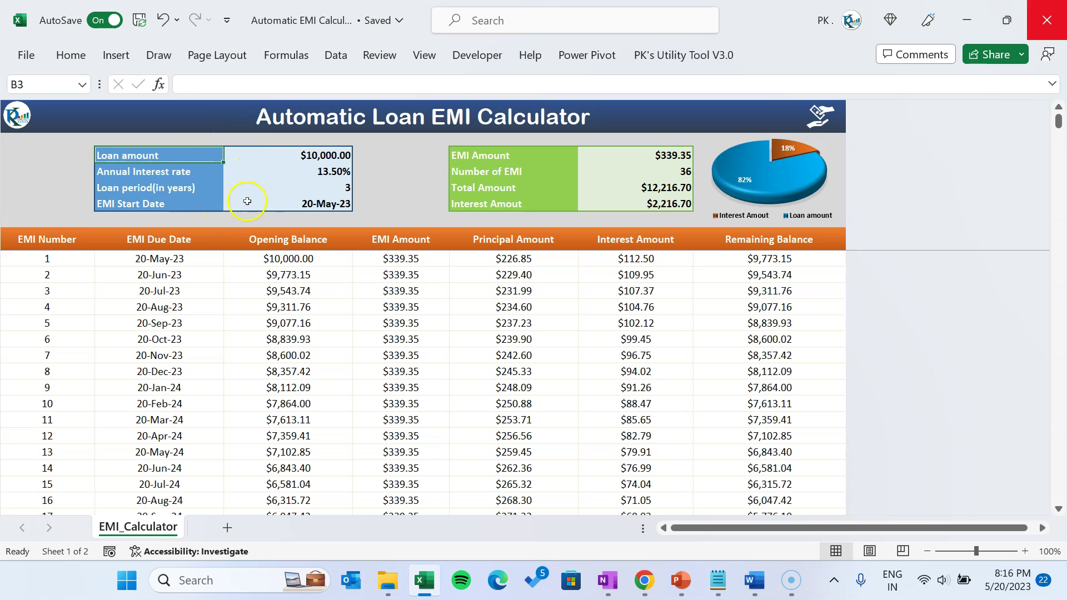
drag(333, 158, 338, 206)
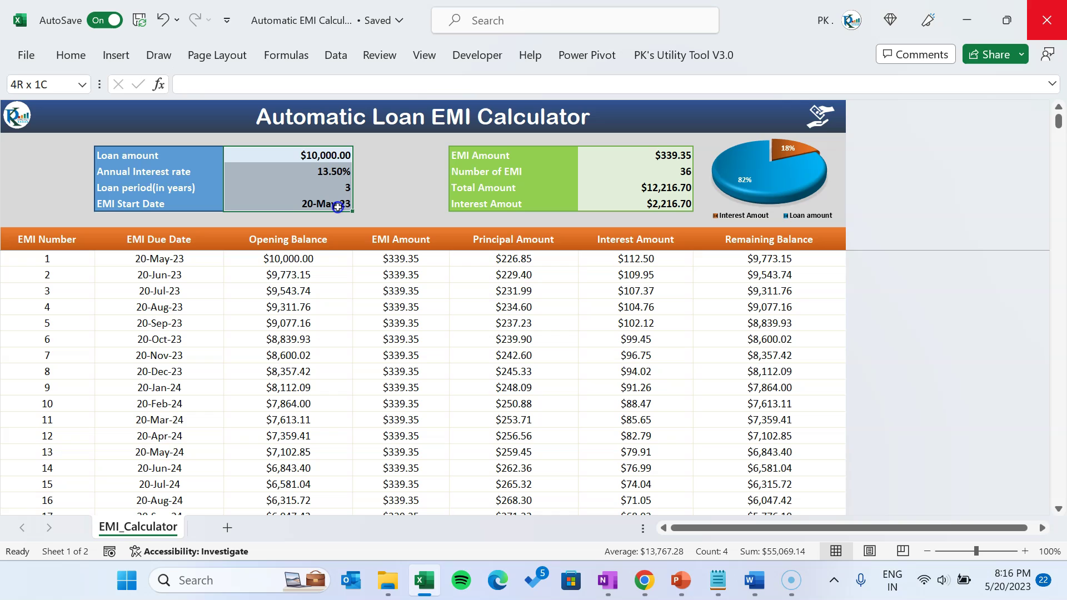
key(Delete)
- Enter a loan amount of 10000 and an annual interest rate of 13%
click(341, 158)
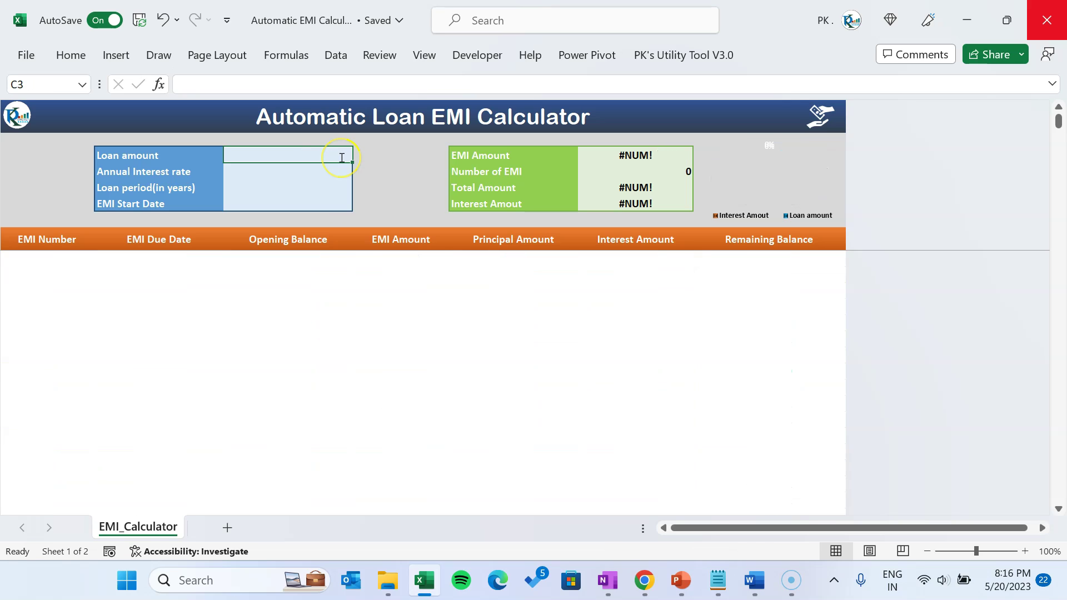
text(10000)
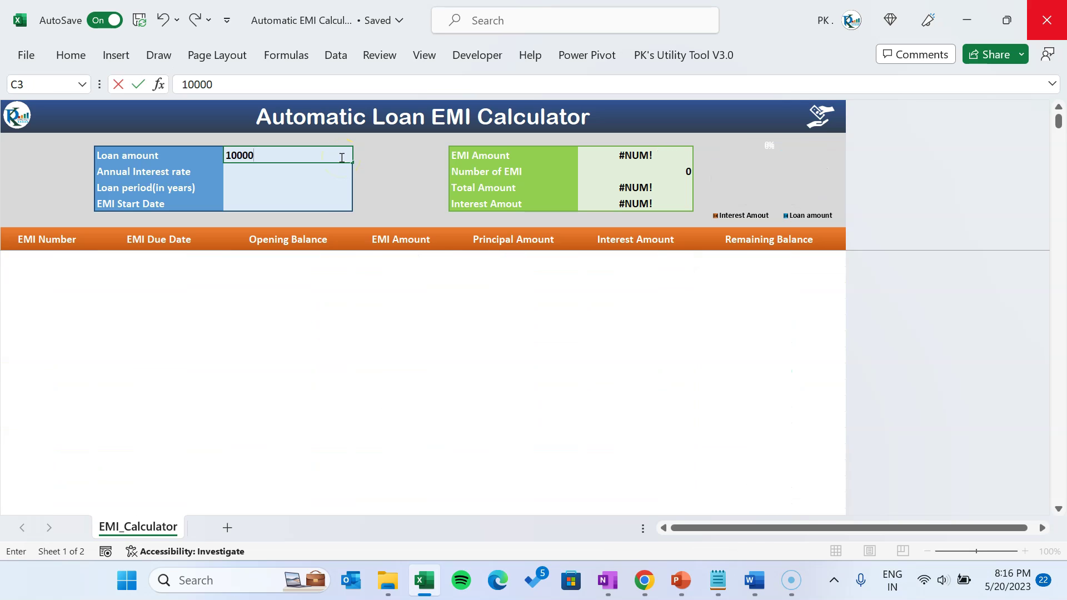
key(Return)
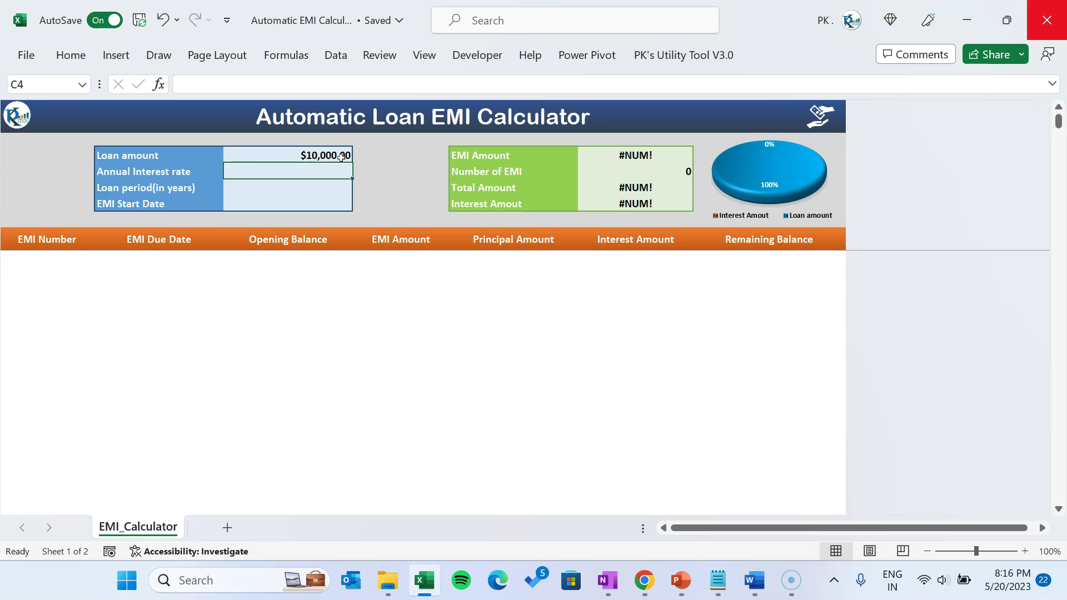
text(13)
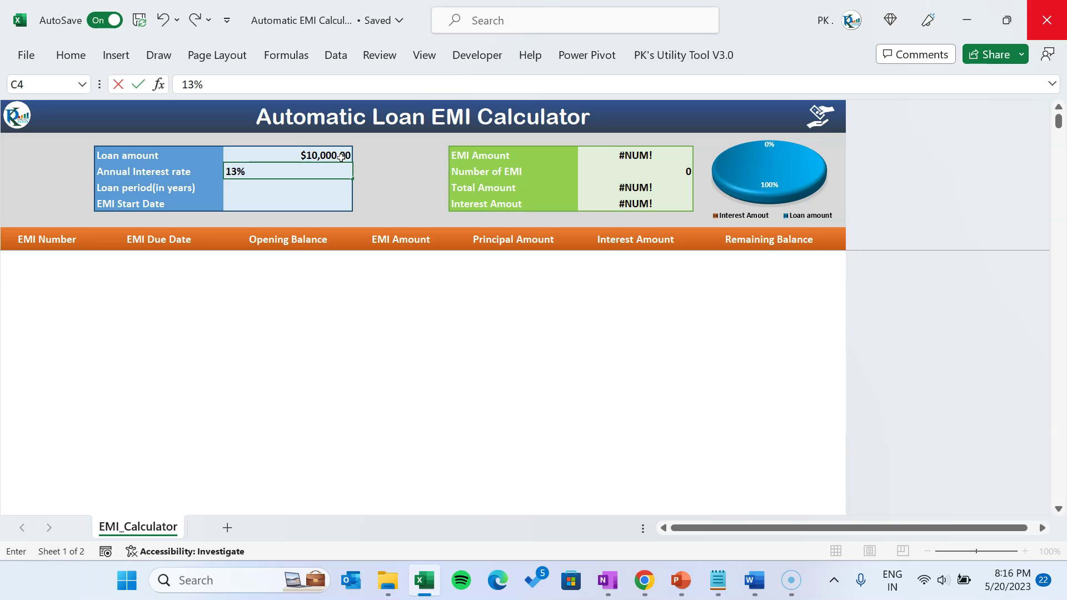
key(Return)
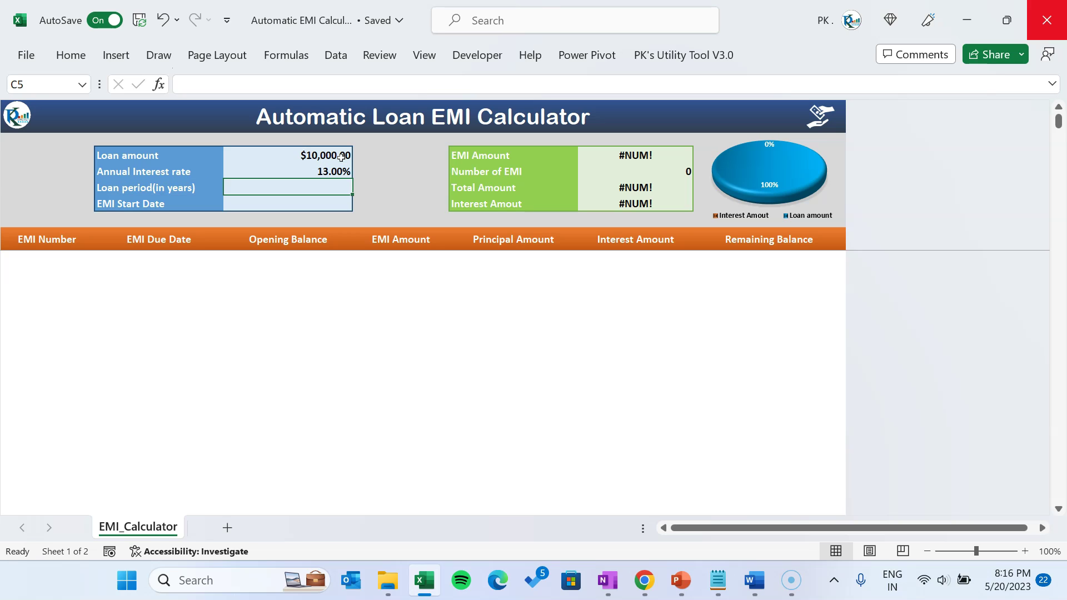
- Set the loan period to 5 years and enter the current date, 5/20/2023, as the EMI start date
text(5)
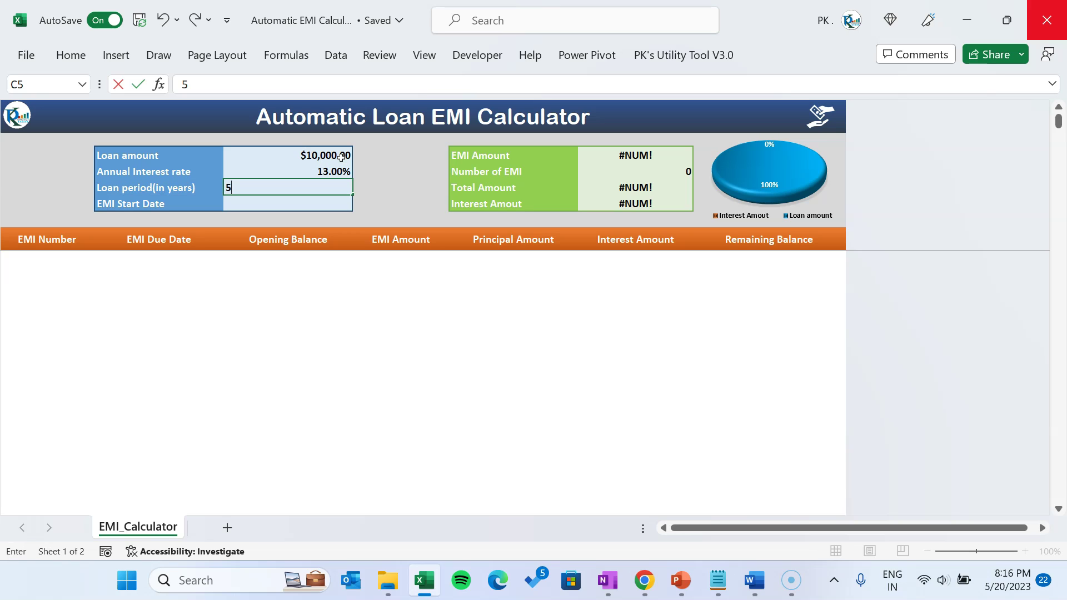
key(Return)
key(Left)
key(Right)
key(Left)
key(Right)
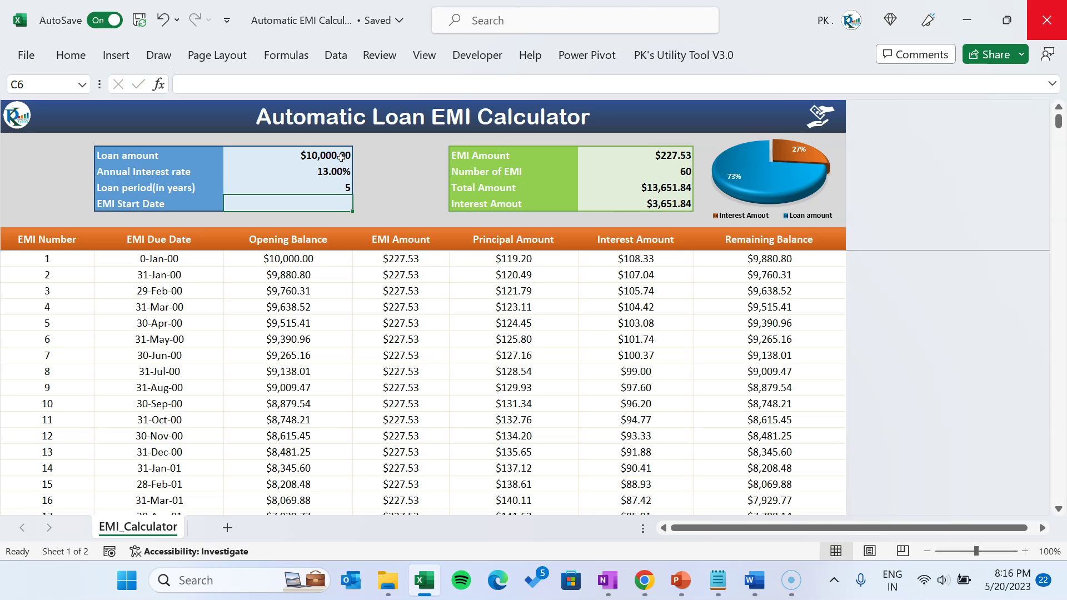
key(ctrl+semicolon)
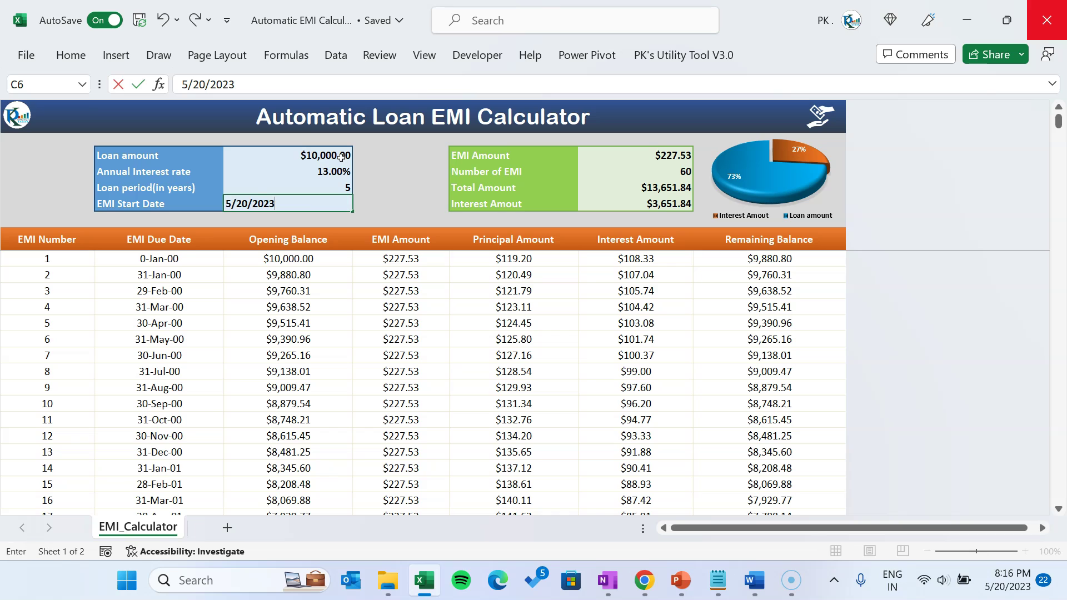
key(Return)
key(Up)
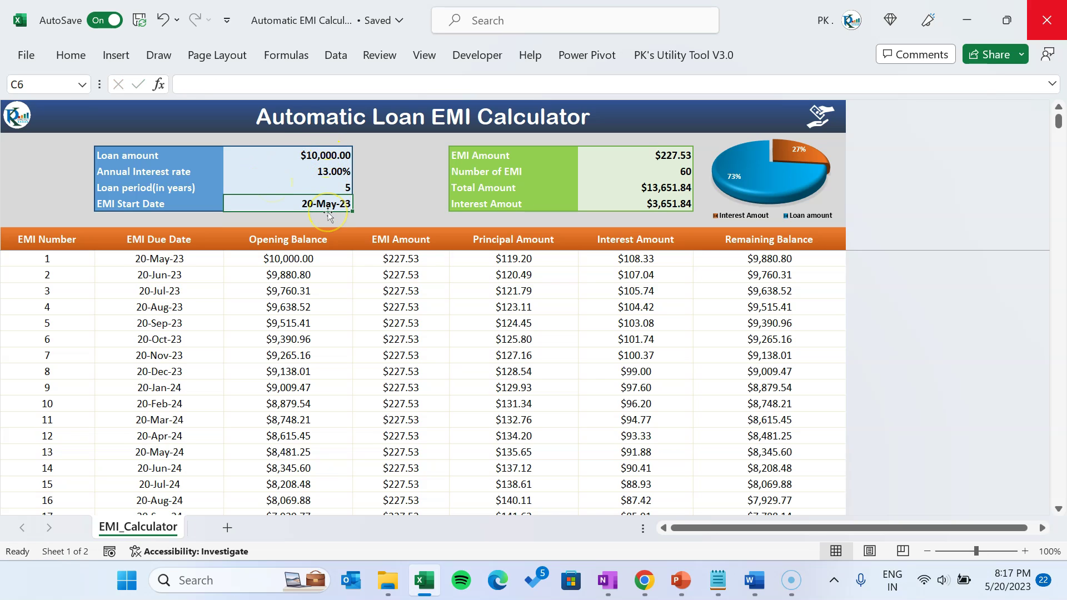
- Review the calculated EMI amount, number of EMIs, total amount and interest amount against the loan inputs
click(345, 199)
click(669, 155)
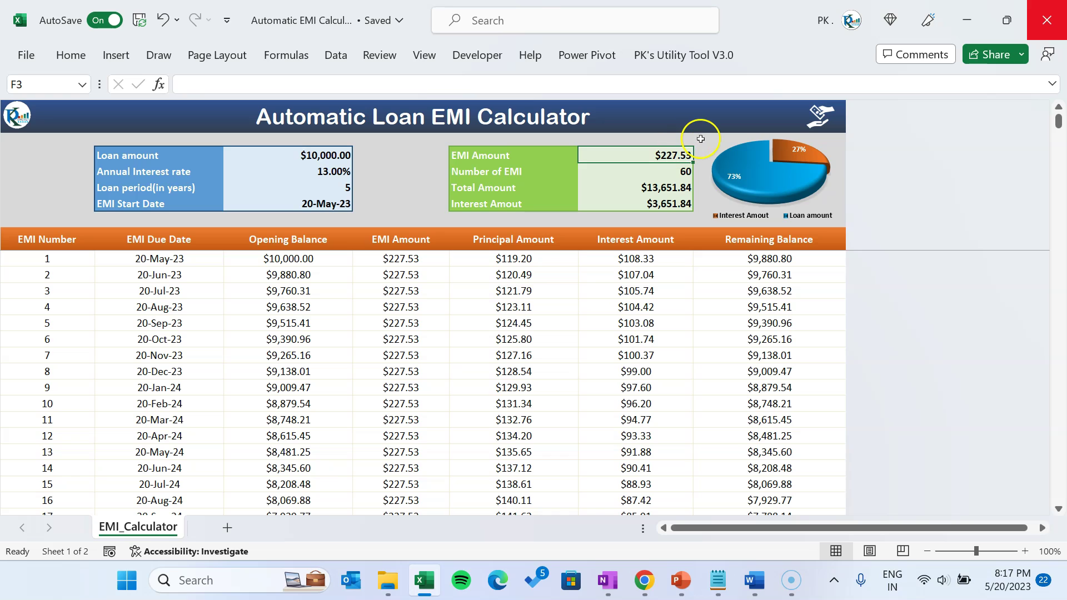
click(656, 170)
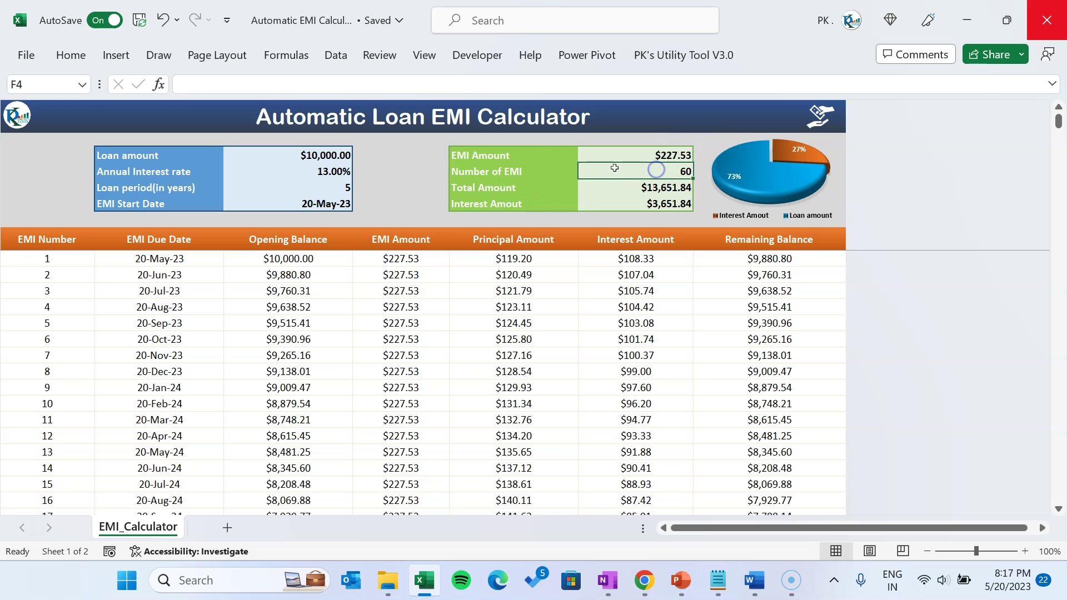
click(350, 188)
click(664, 187)
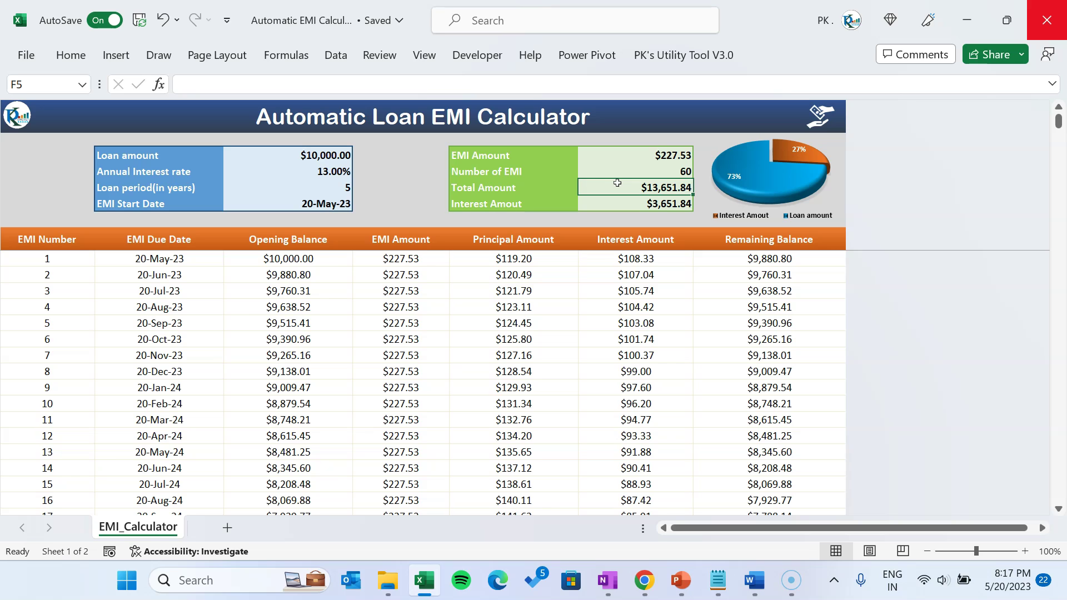
click(638, 204)
click(325, 159)
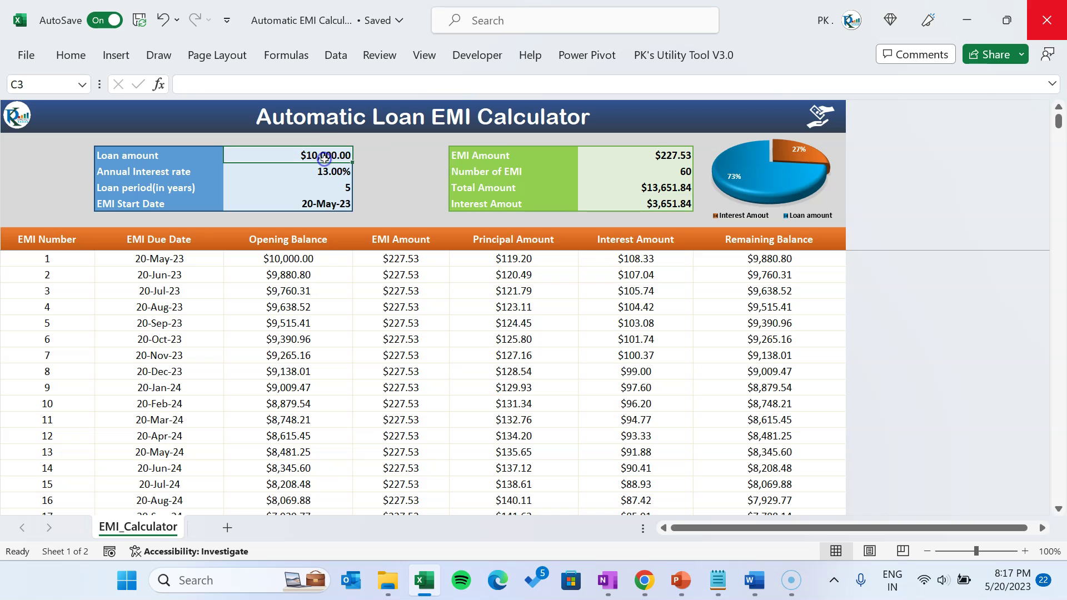
click(666, 203)
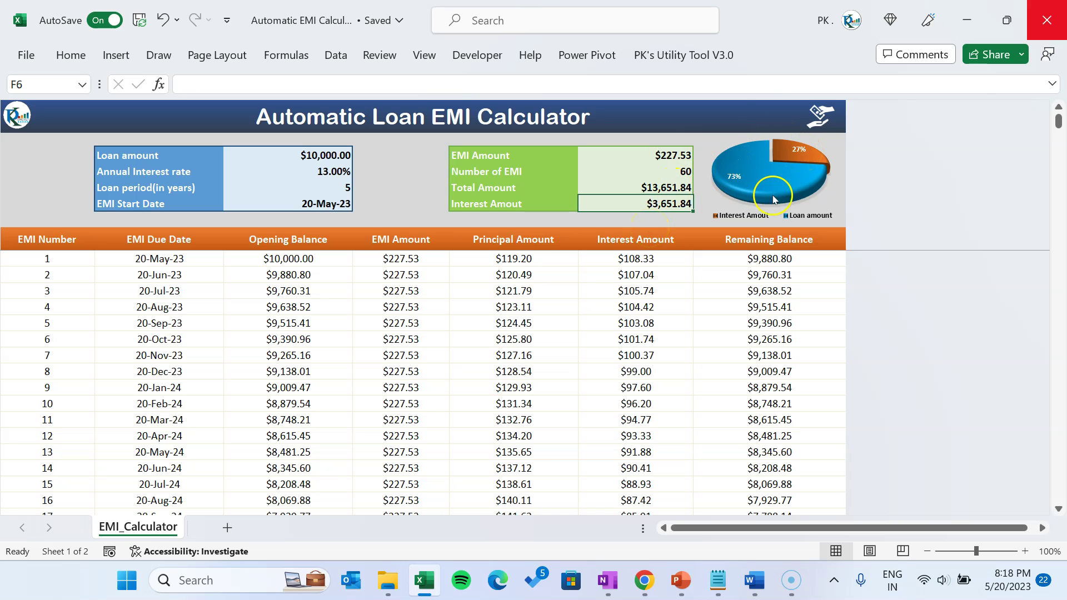
- Set the loan period to 20 years and compare the recalculated total and interest amounts with the loan amount
click(348, 189)
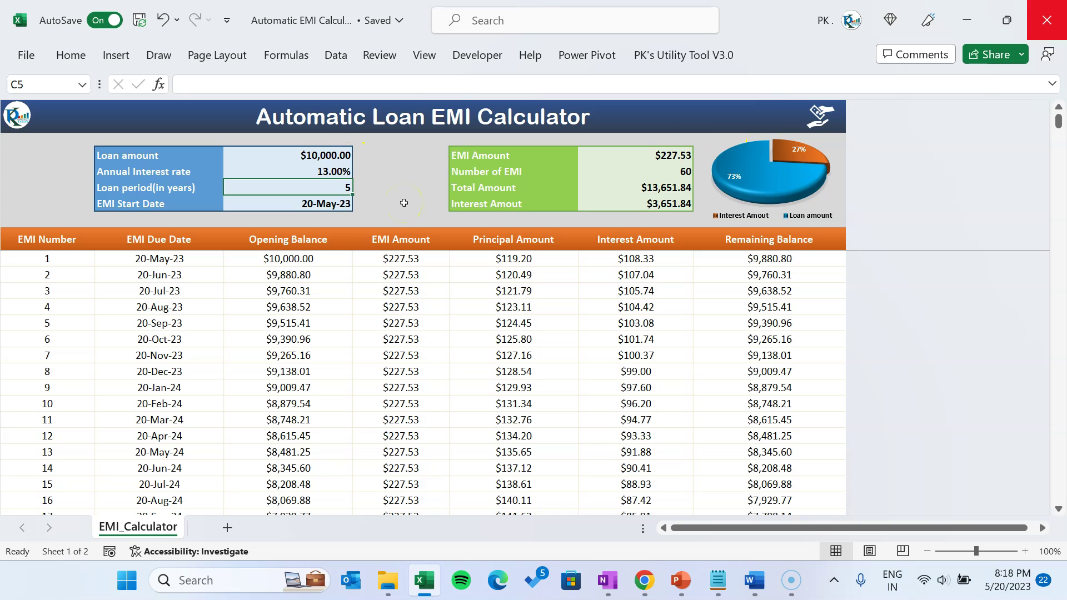
text(20)
key(Return)
mouse_move(805, 159)
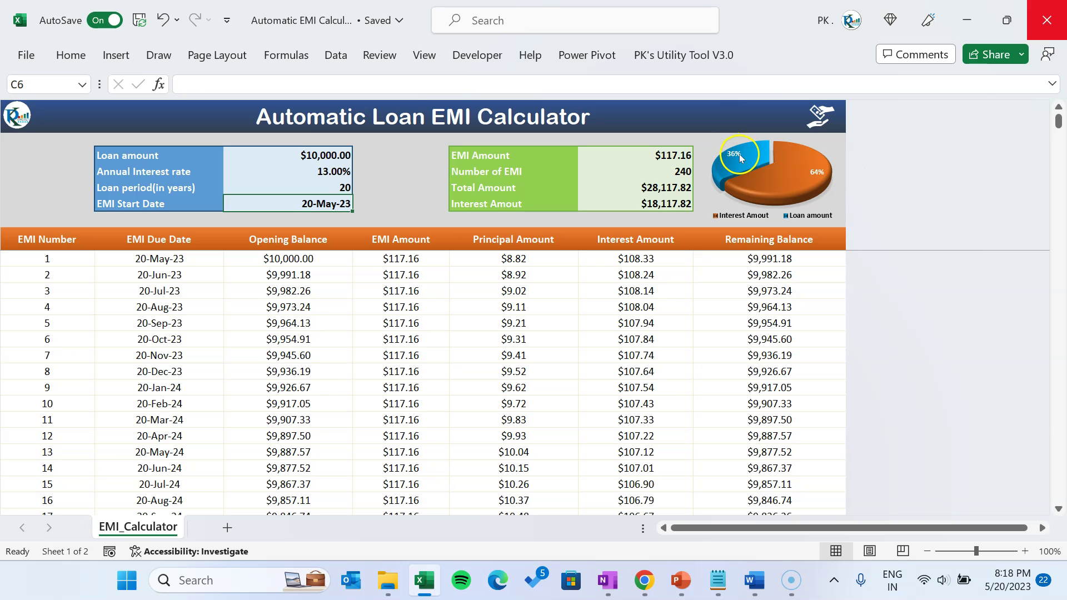
click(634, 190)
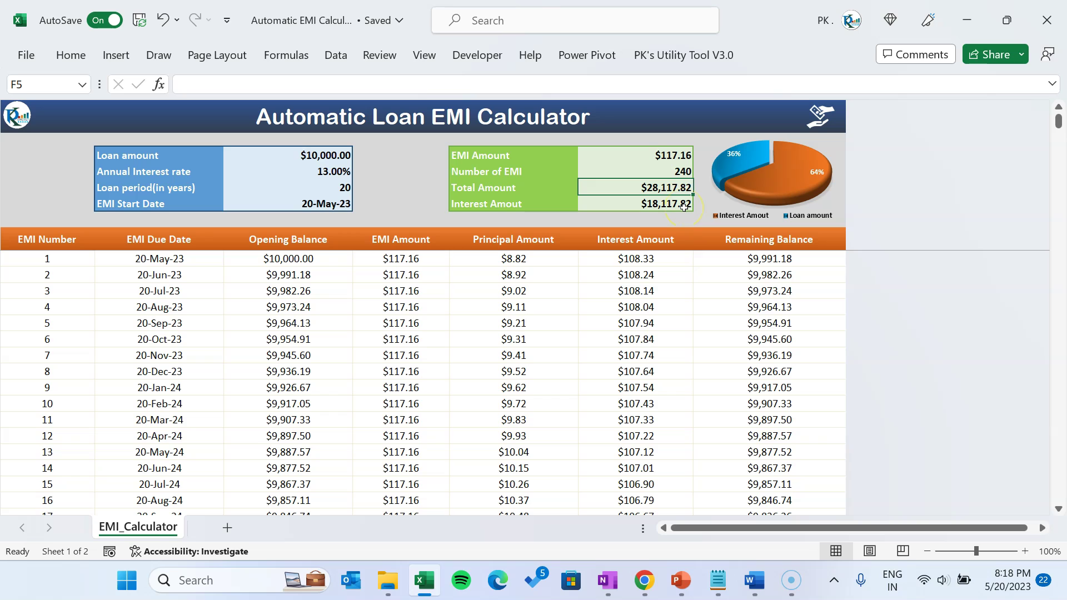
click(343, 154)
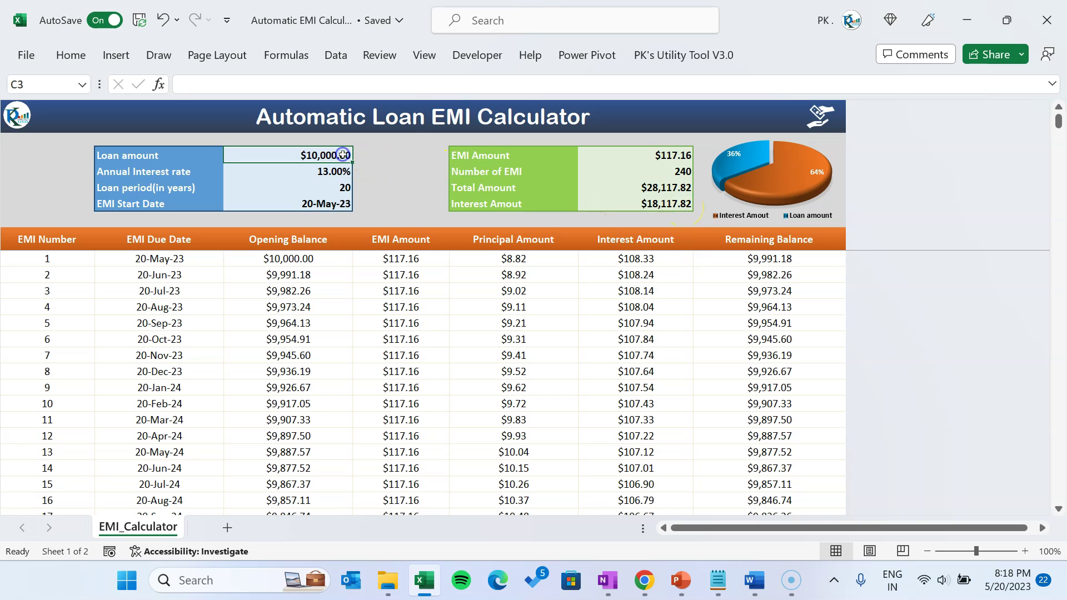
click(662, 202)
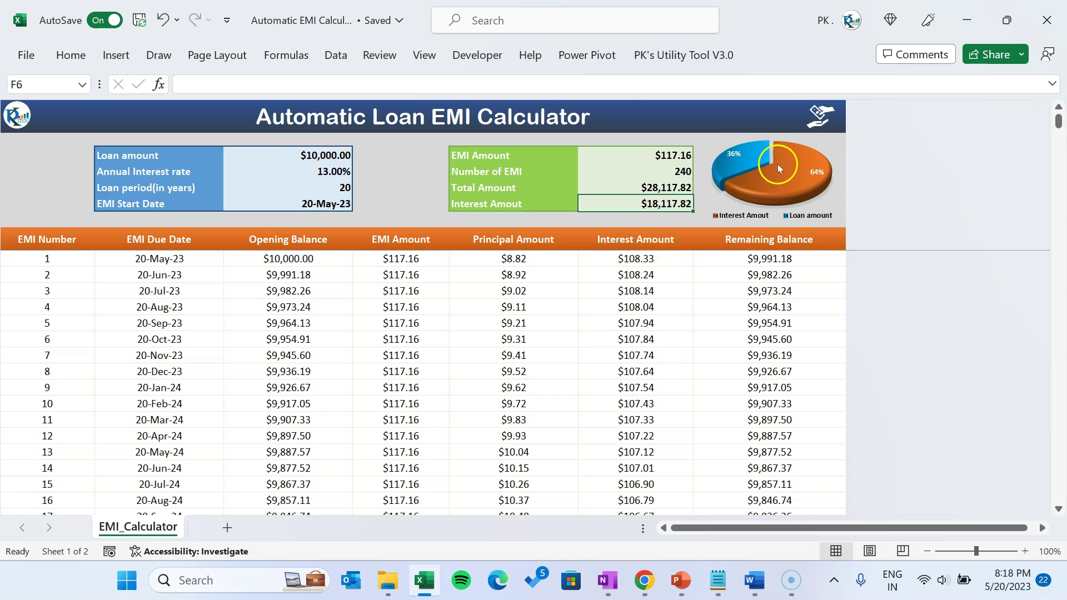
- Examine the EMI Number and EMI Due Date columns of the repayment schedule
click(182, 240)
click(65, 241)
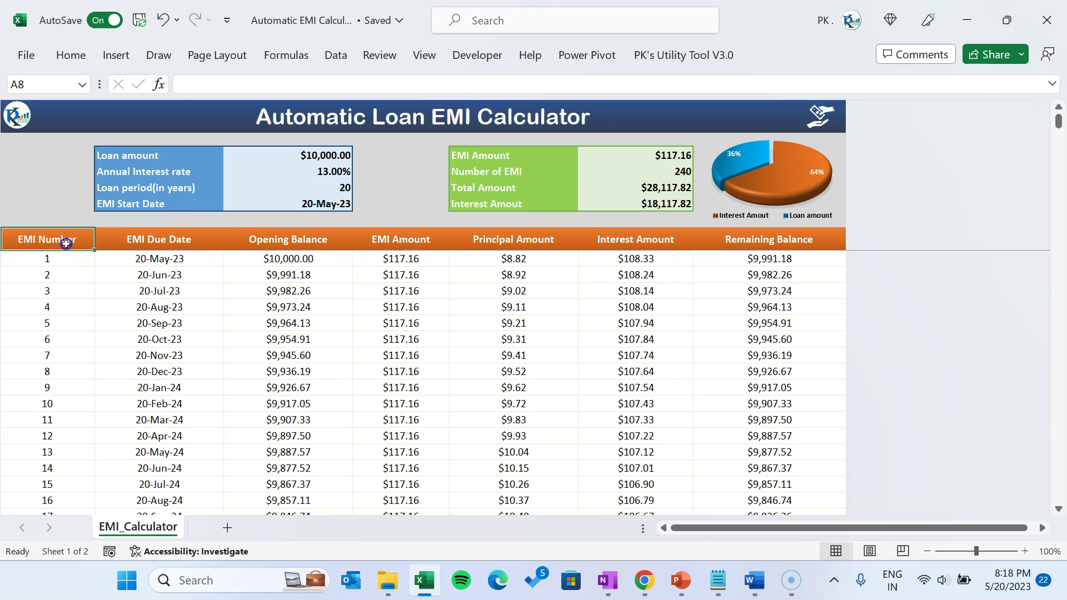
click(66, 263)
click(67, 276)
click(196, 240)
click(194, 259)
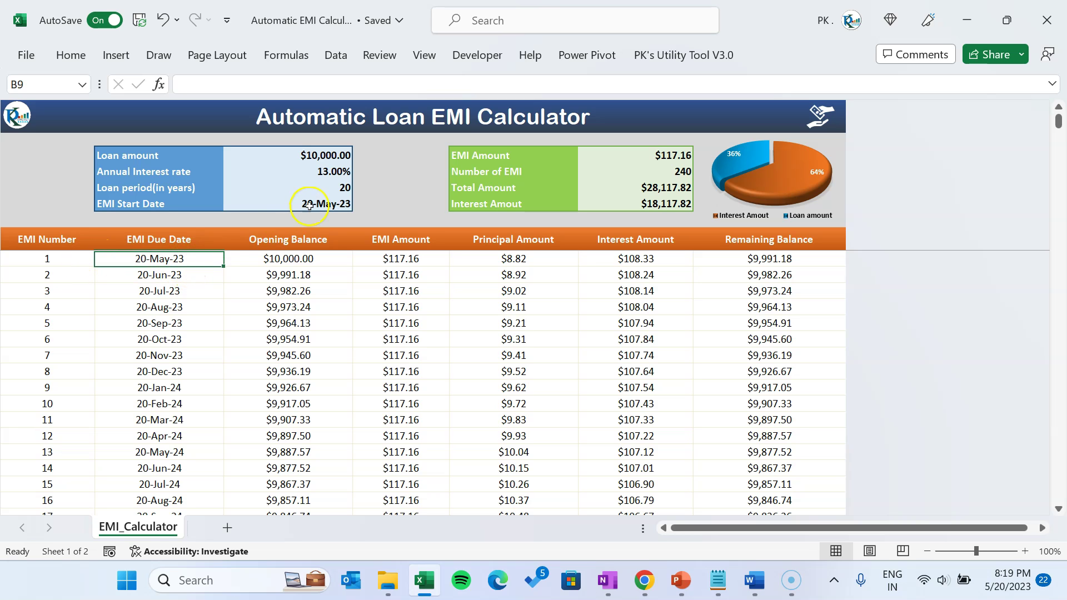
scroll(179, 280, down, 1)
scroll(179, 281, up, 1)
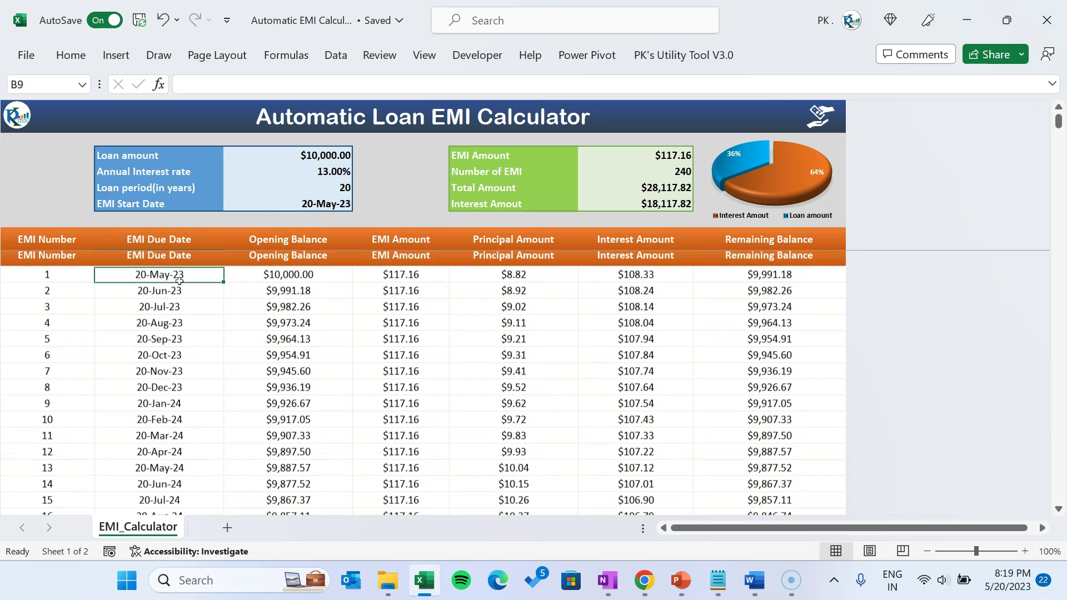
- Examine the first installment's opening balance, EMI, principal, interest and remaining balance in the repayment schedule
click(273, 240)
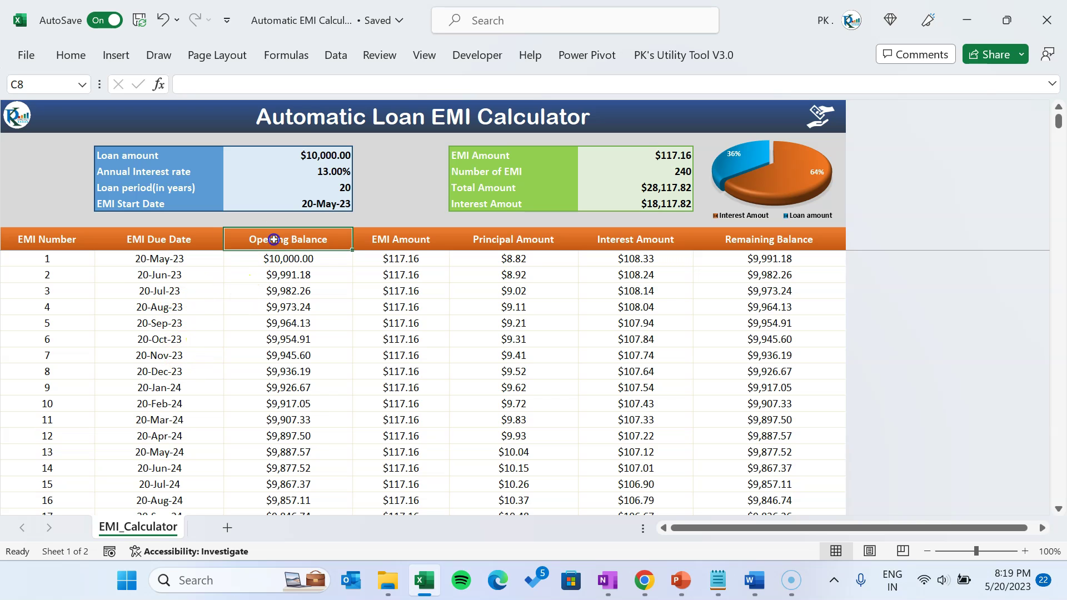
click(298, 261)
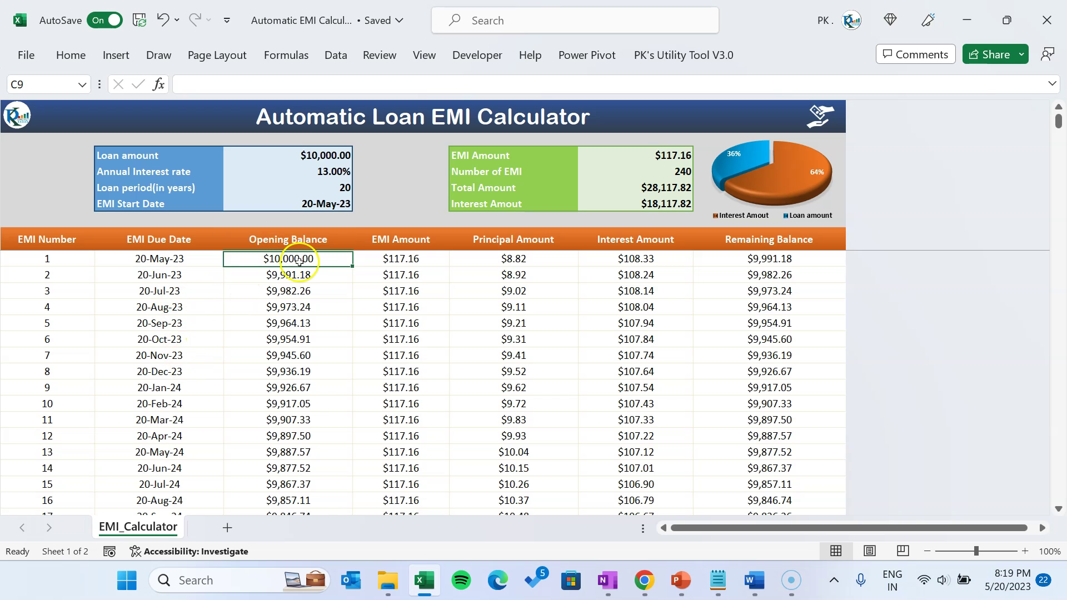
click(405, 254)
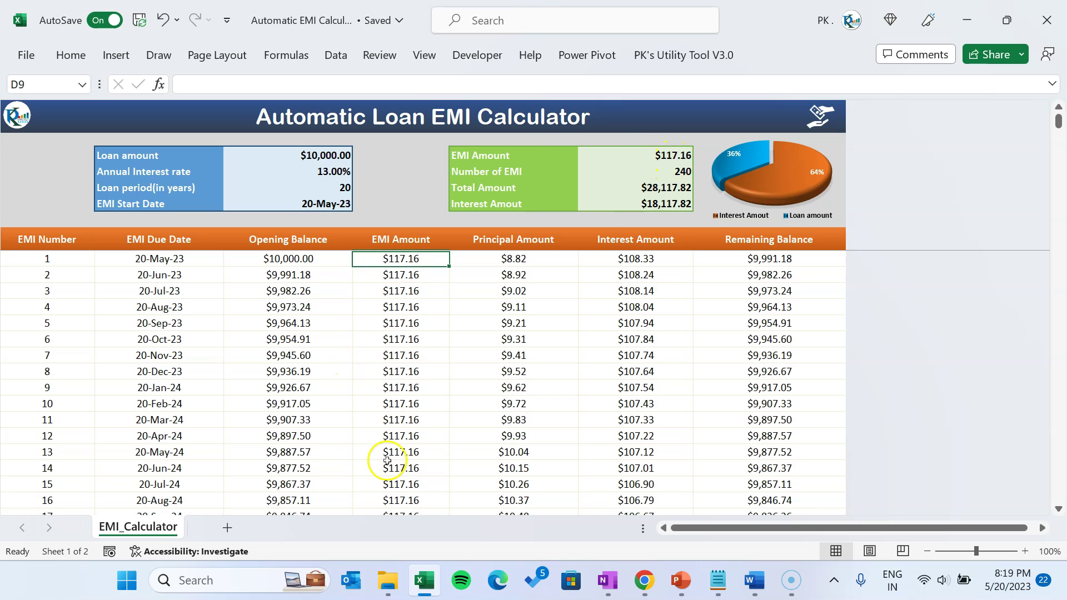
click(519, 260)
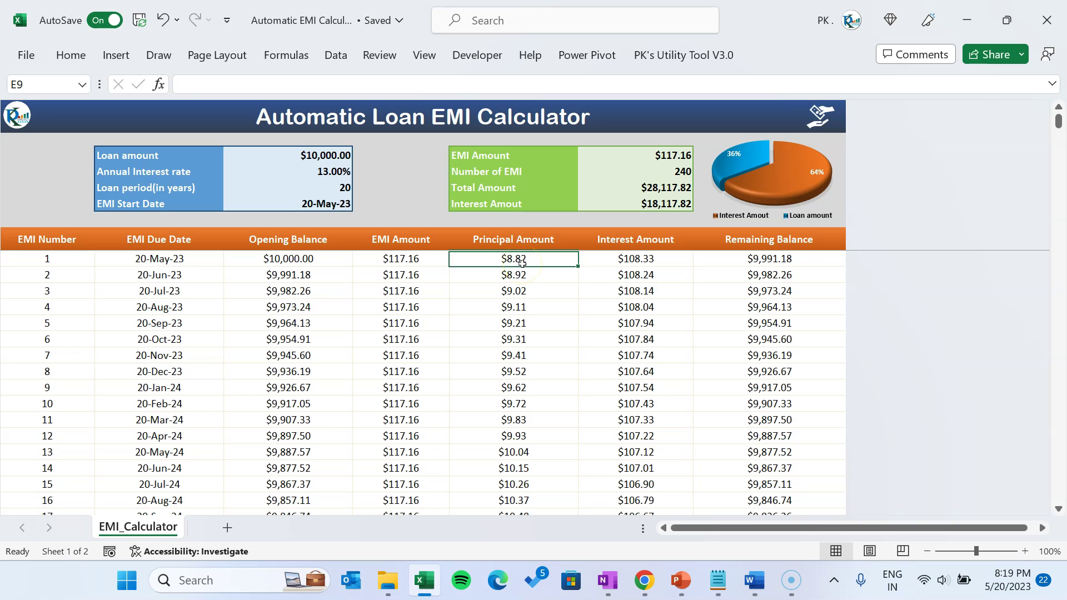
click(625, 262)
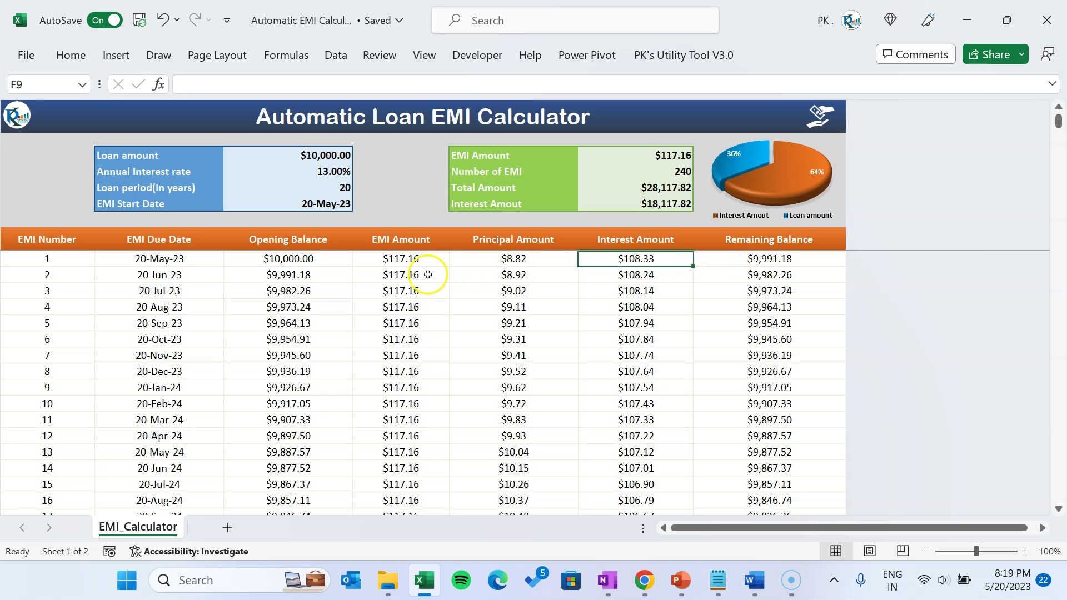
click(752, 256)
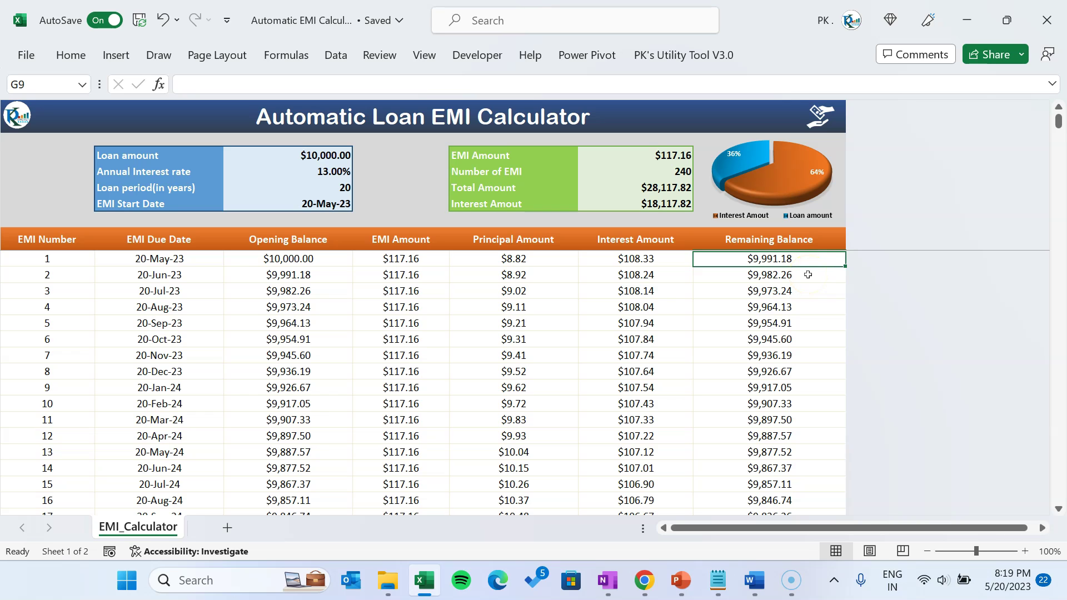
- Set the loan period to 1 year and inspect the schedule's interest, remaining balance and principal columns
click(337, 185)
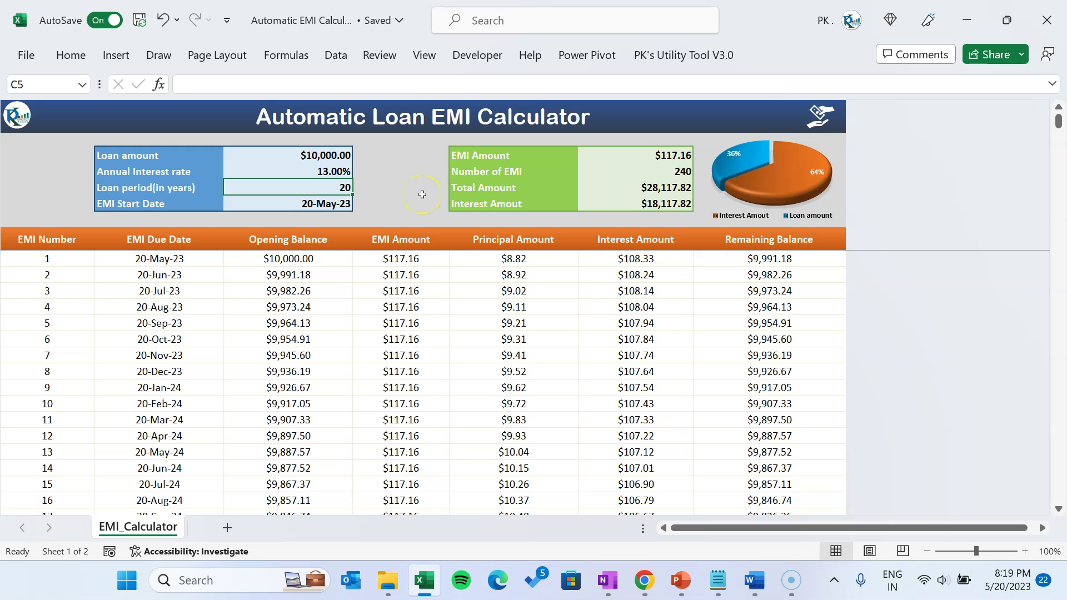
text(1)
key(Return)
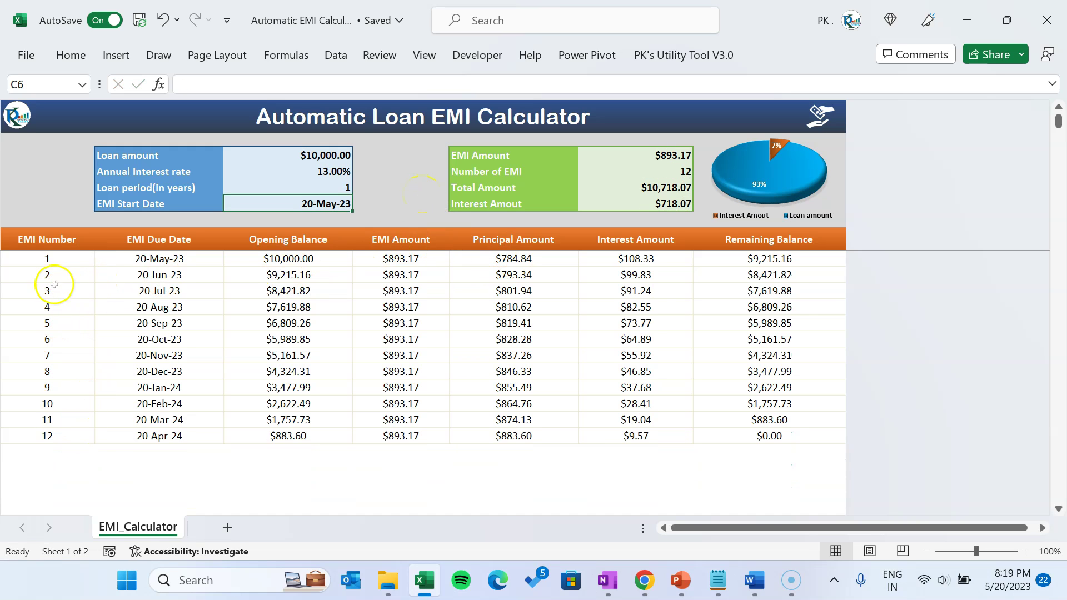
click(641, 265)
click(769, 259)
drag(769, 291, 772, 259)
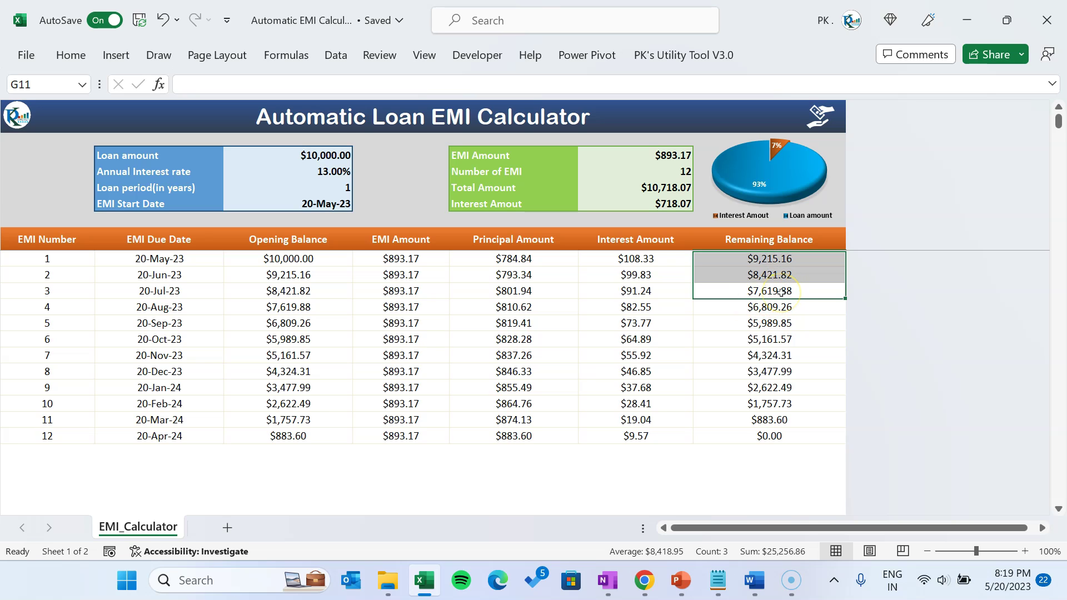
click(780, 292)
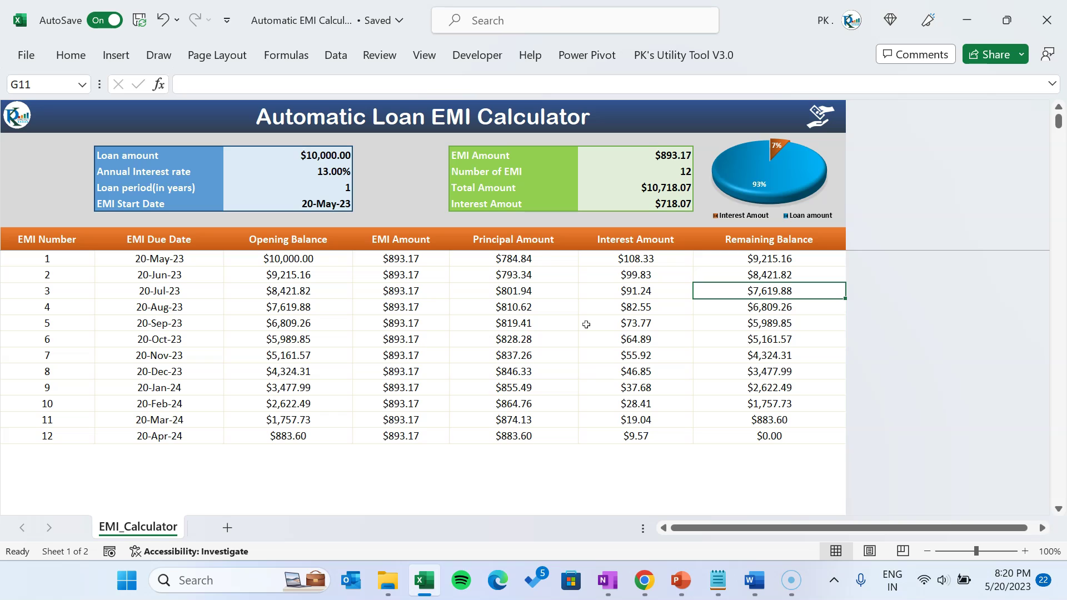
click(518, 239)
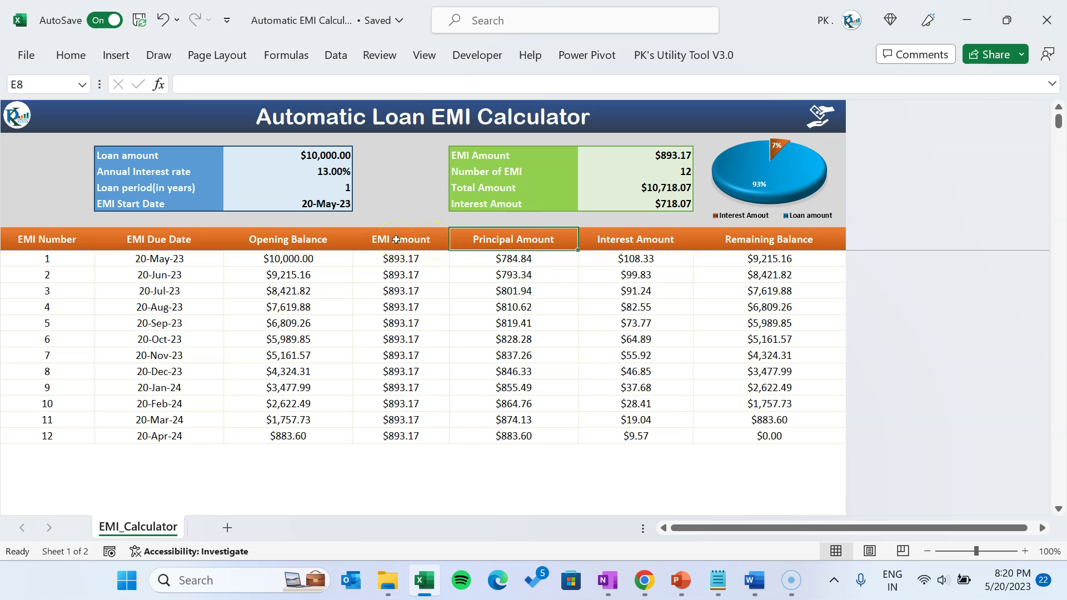
- Create a blank workbook and enter the title "Automatic Loan EMI Calculator" in the merged and centred cells A1:G1
key(ctrl+n)
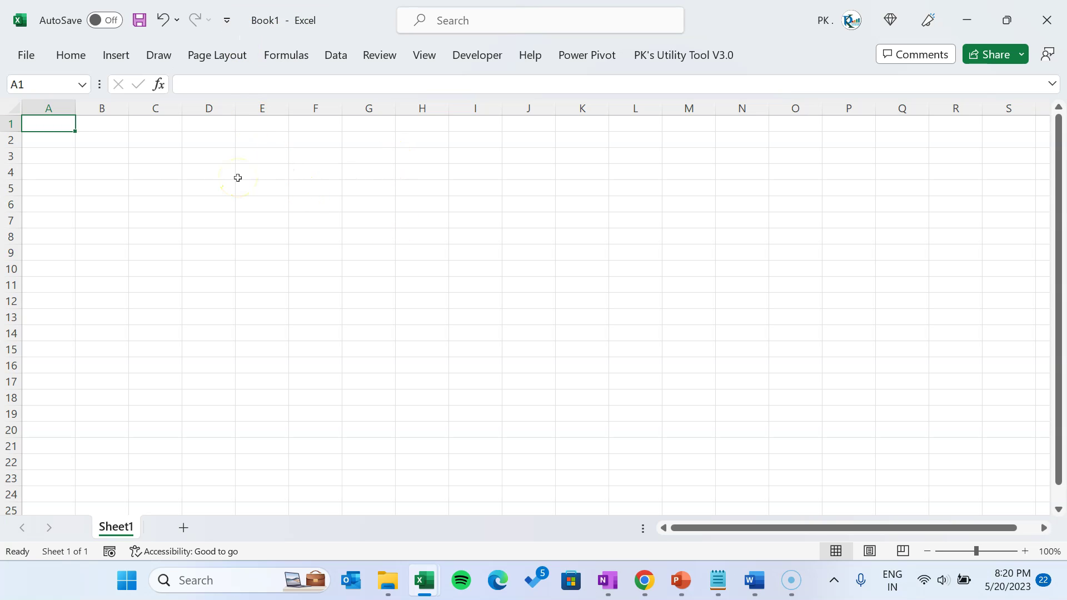
drag(57, 122, 361, 124)
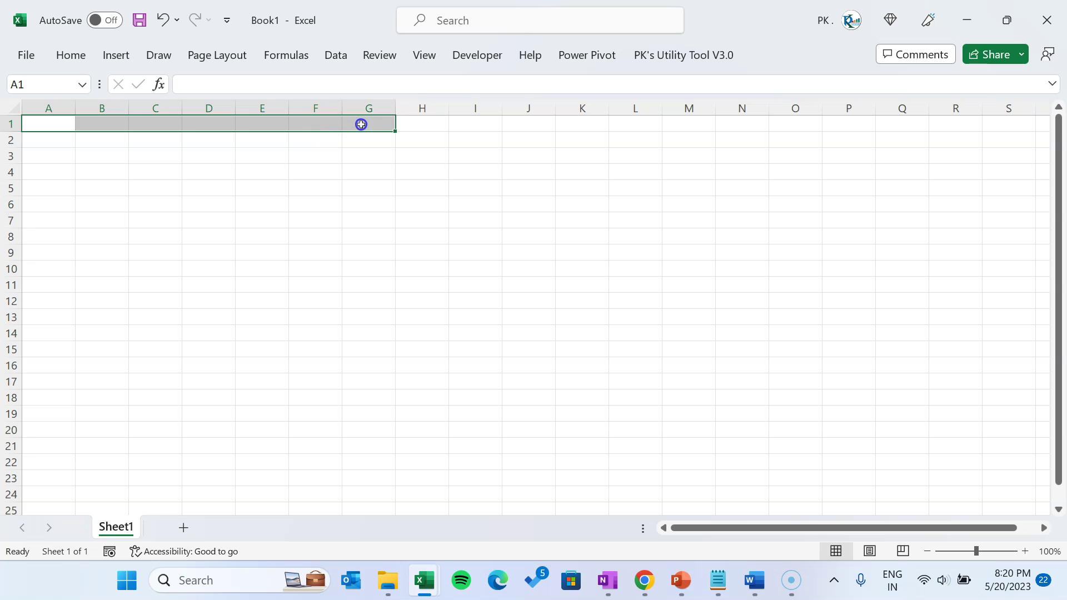
double_click(70, 54)
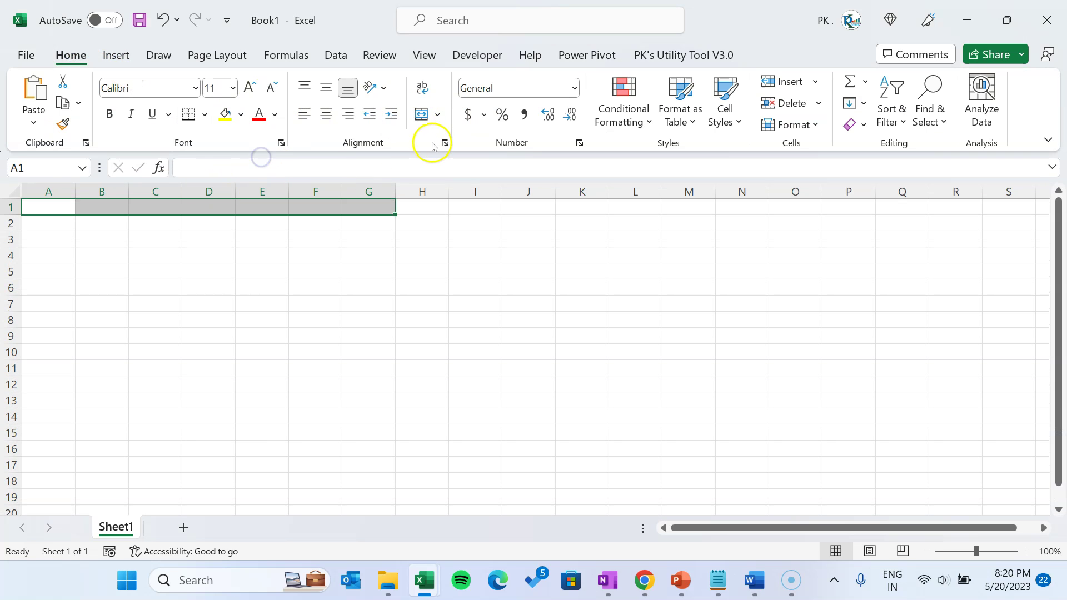
click(423, 120)
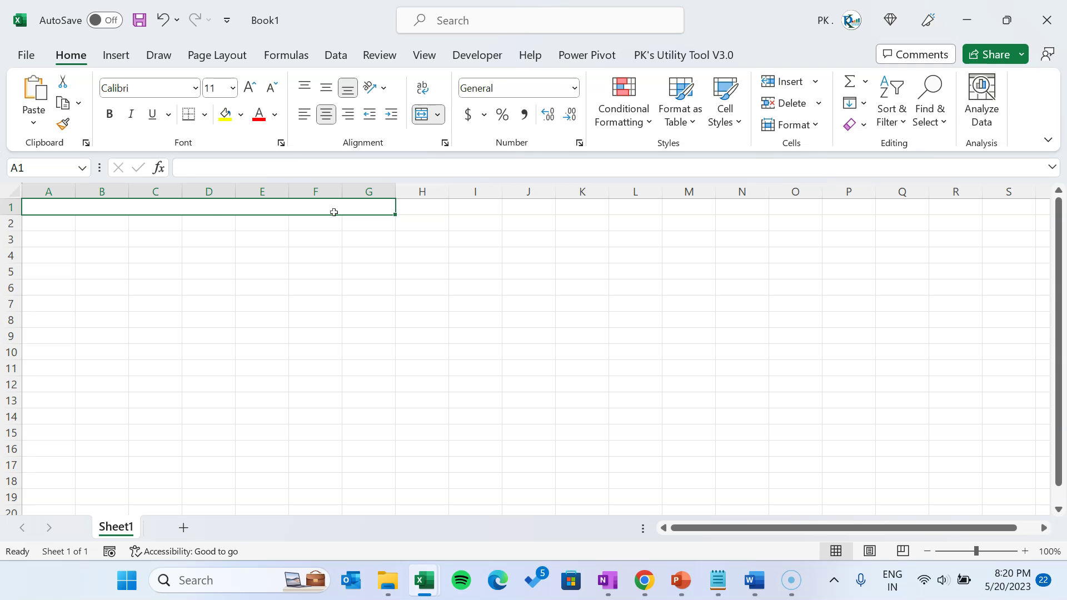
text(Automatic Loan EMI Calculator)
key(ctrl+Return)
- Format the title with the standard blue fill and white bold text, and enlarge its font by three size steps
click(242, 115)
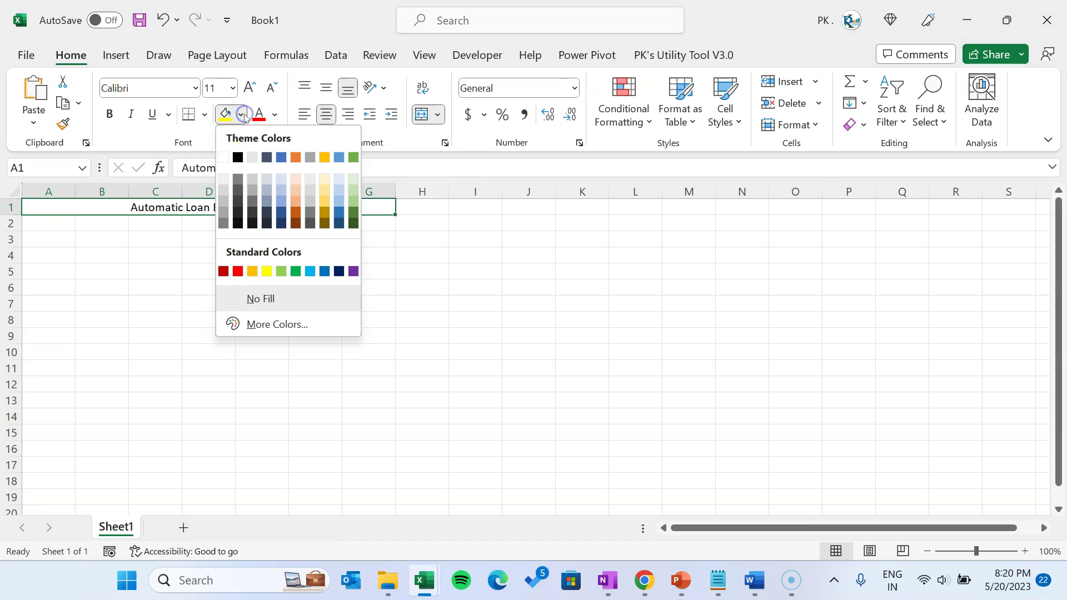
click(324, 271)
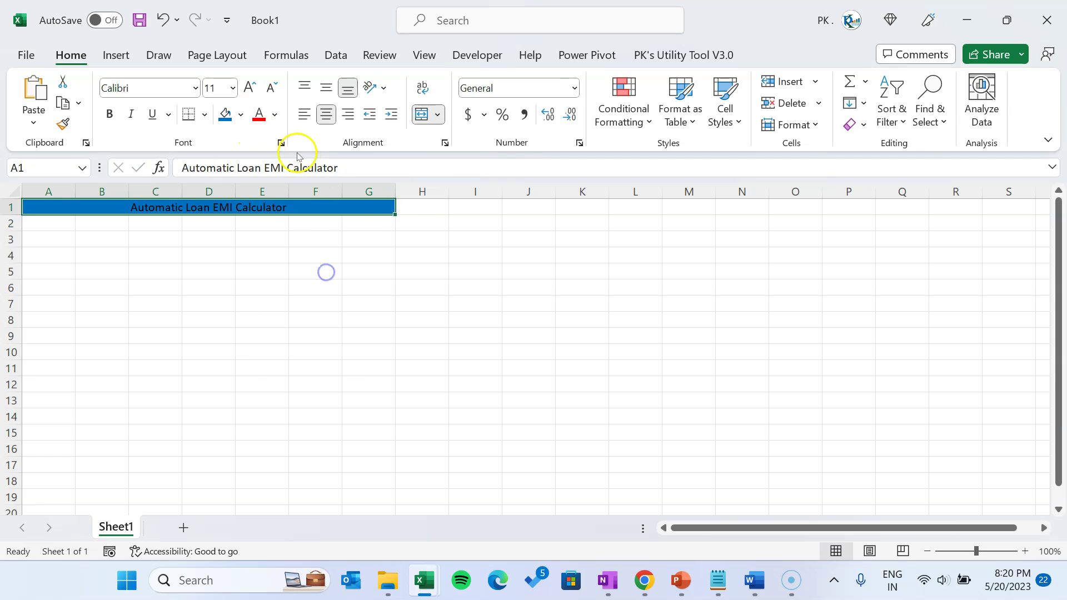
click(276, 119)
click(270, 182)
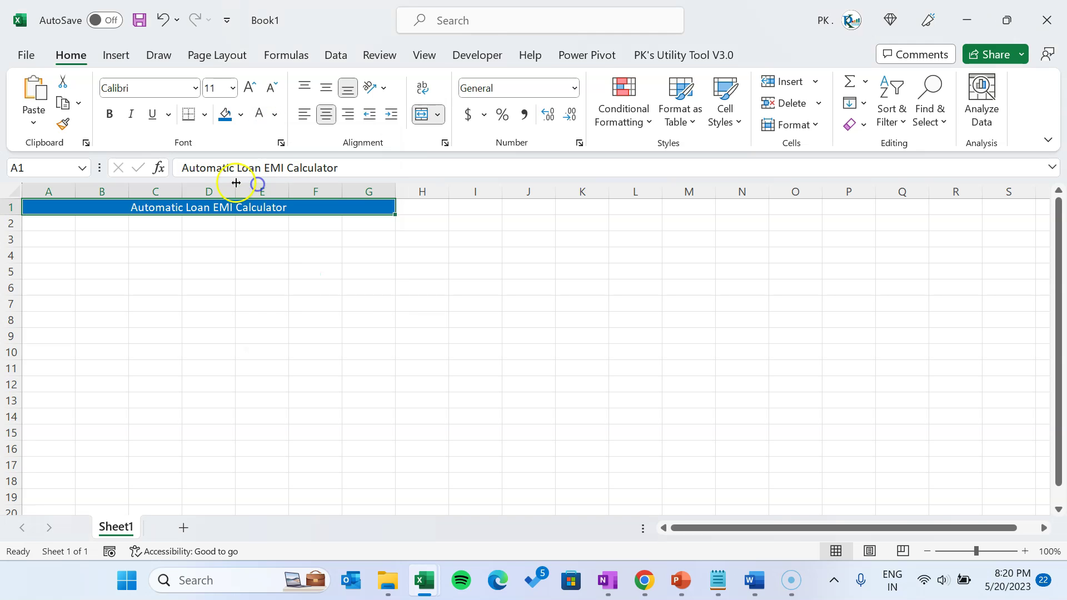
click(110, 115)
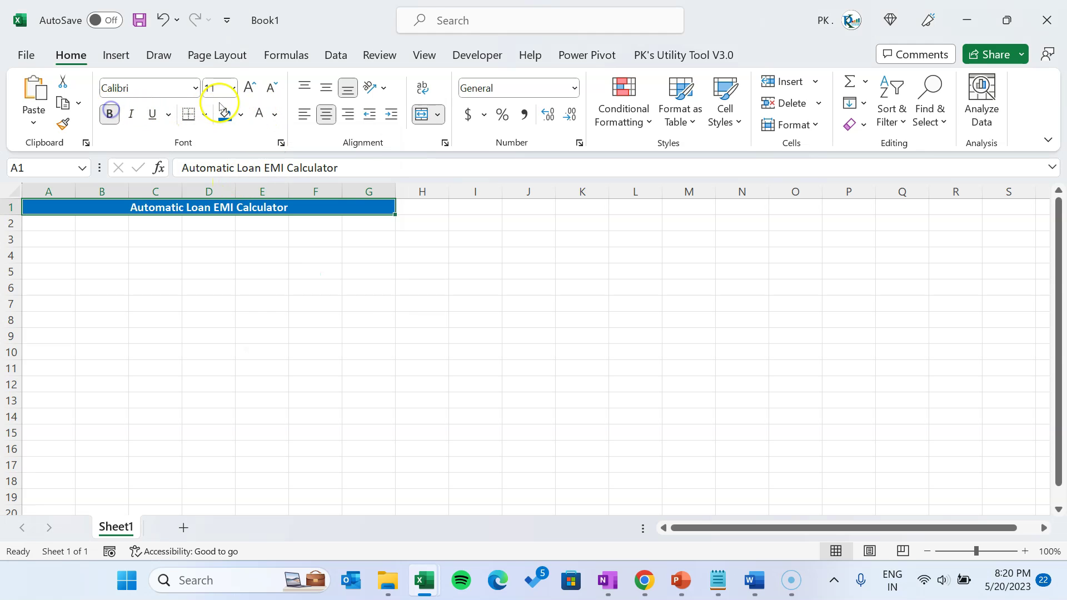
click(249, 89)
click(249, 89)
click(248, 89)
click(386, 259)
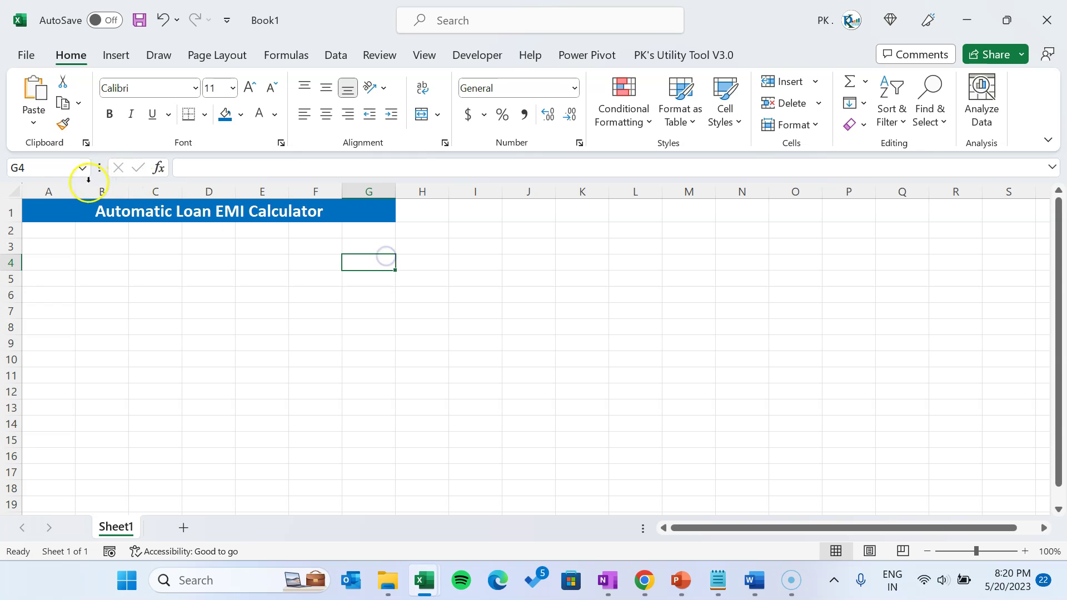
- Copy the four loan input labels from the finished EMI calculator workbook, paste them as values from B3 and autofit column B
click(50, 191)
click(101, 246)
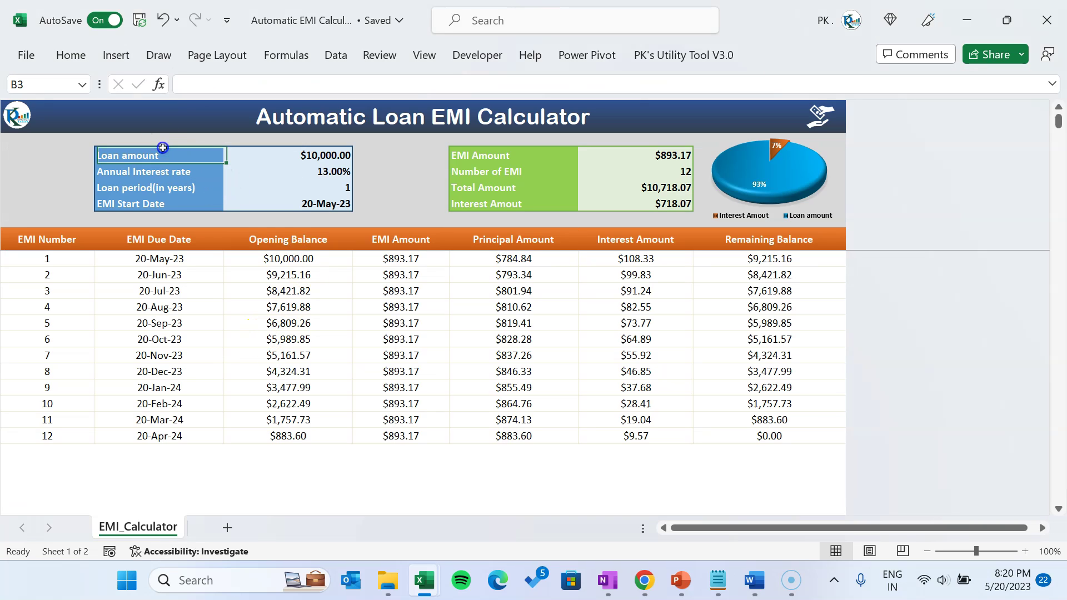
click(158, 155)
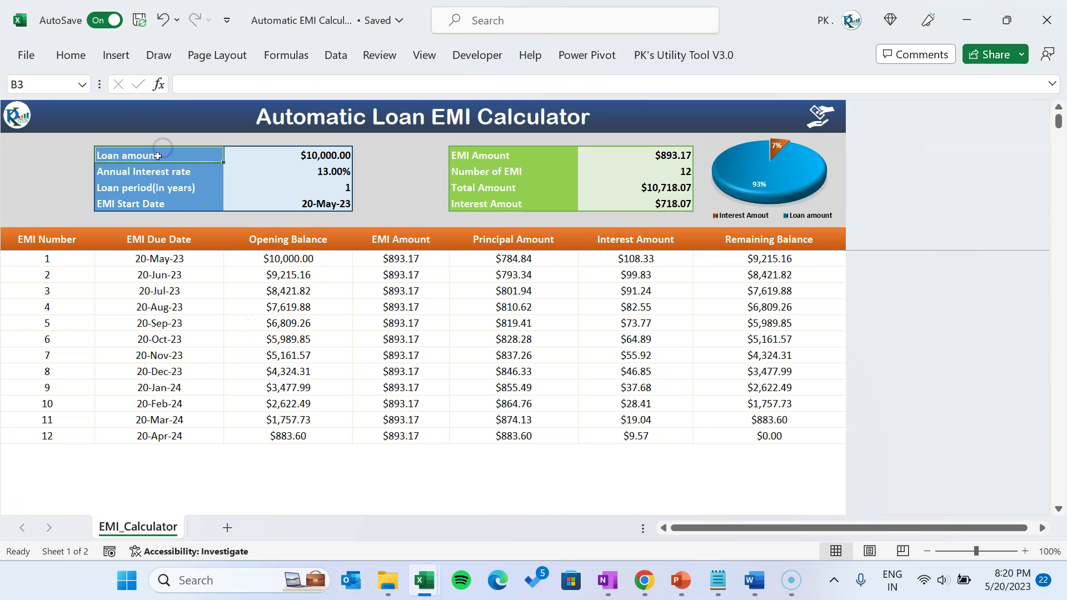
drag(160, 153, 211, 204)
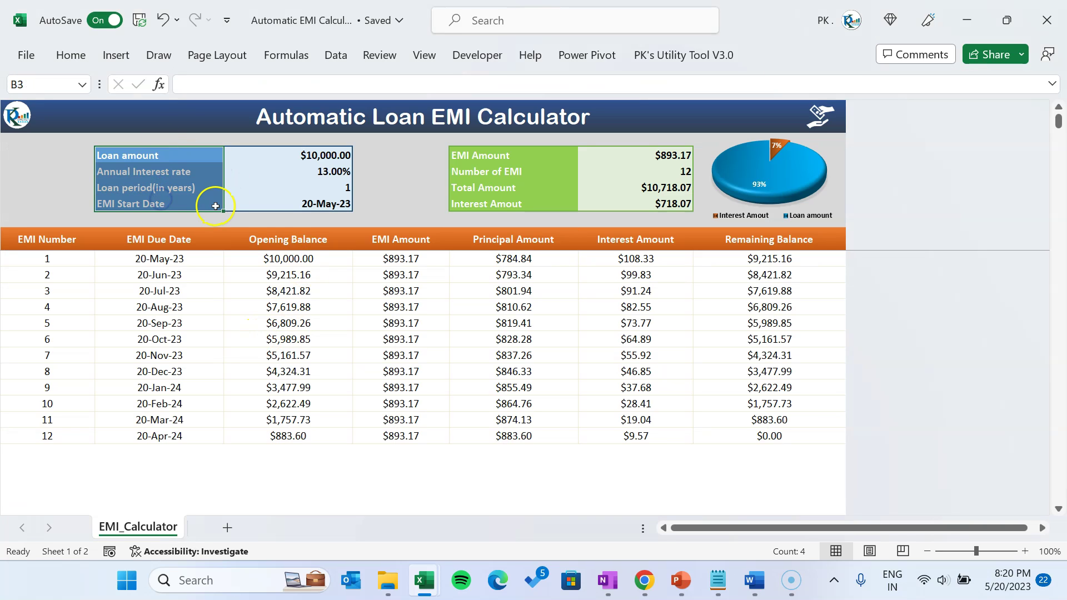
key(ctrl+c)
key(alt+Tab)
key(alt+e)
key(s)
click(595, 318)
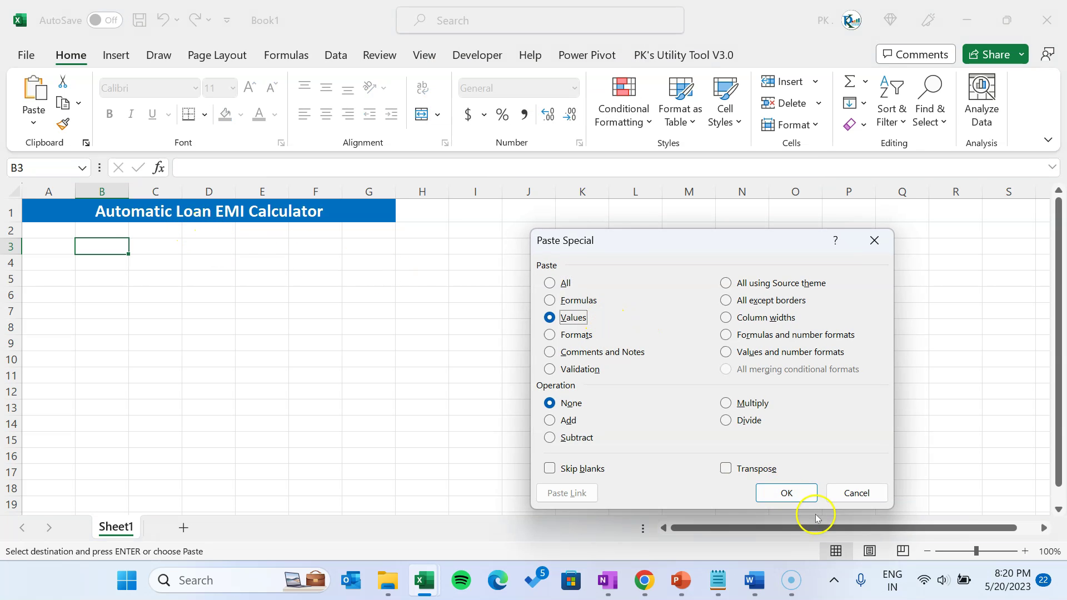
click(800, 492)
double_click(128, 191)
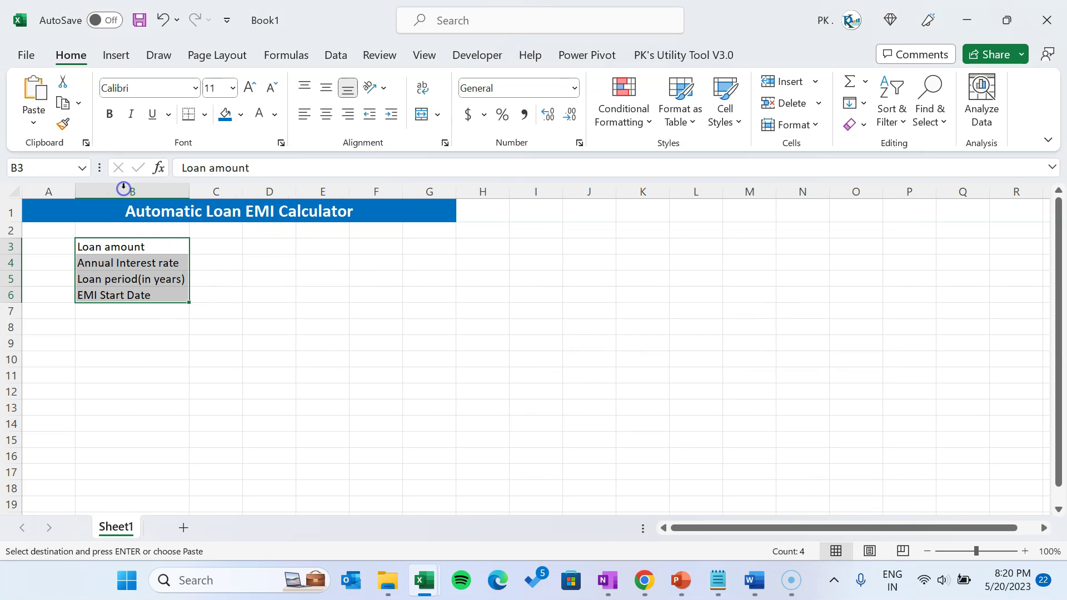
- Enter a loan amount of 5000 in C3 and format it as Currency
click(216, 247)
mouse_move(215, 251)
mouse_down()
mouse_move(214, 295)
mouse_move(214, 248)
mouse_up()
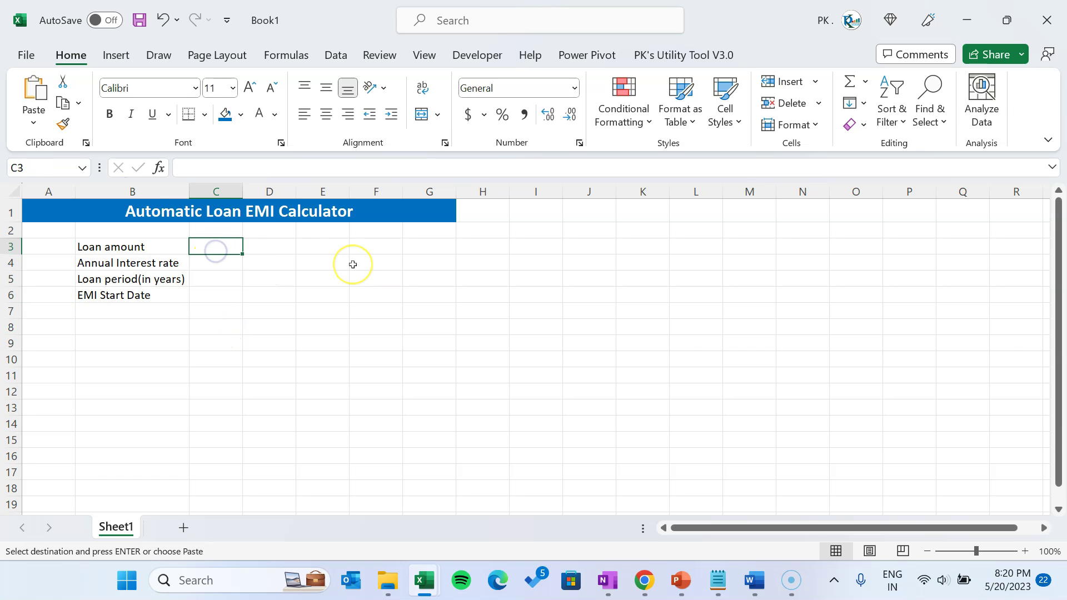
text(5000)
key(Return)
key(Up)
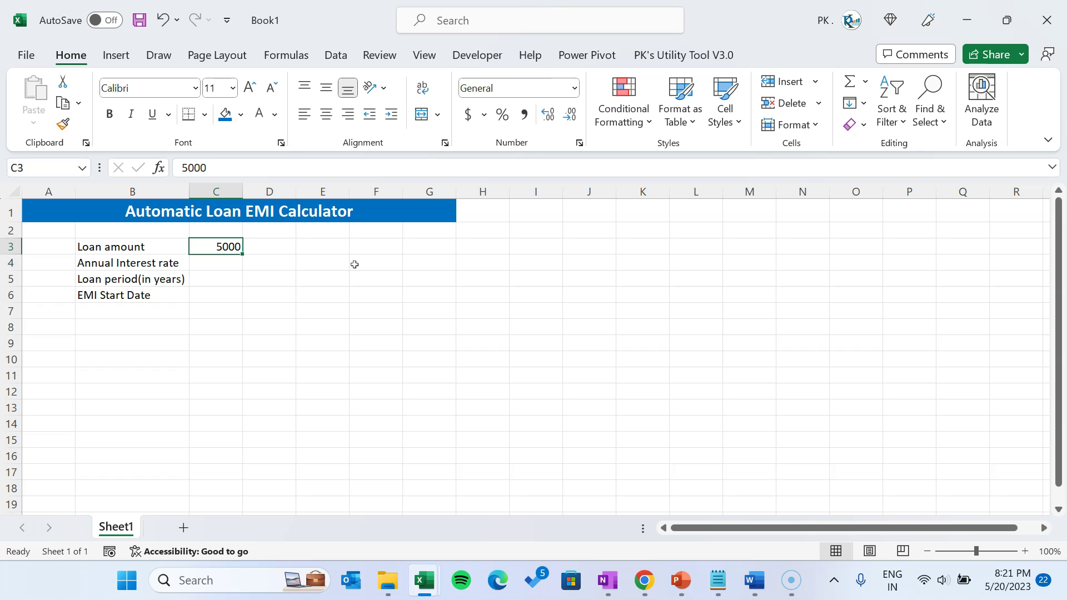
click(572, 88)
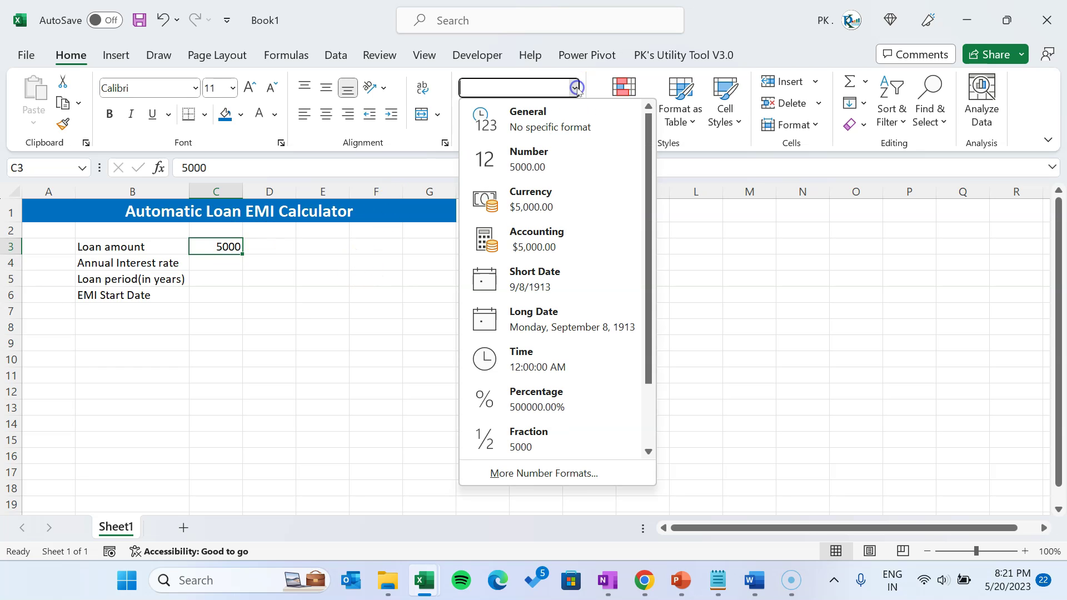
click(538, 199)
click(289, 265)
- Enter 8% as the annual interest rate in C4
click(210, 263)
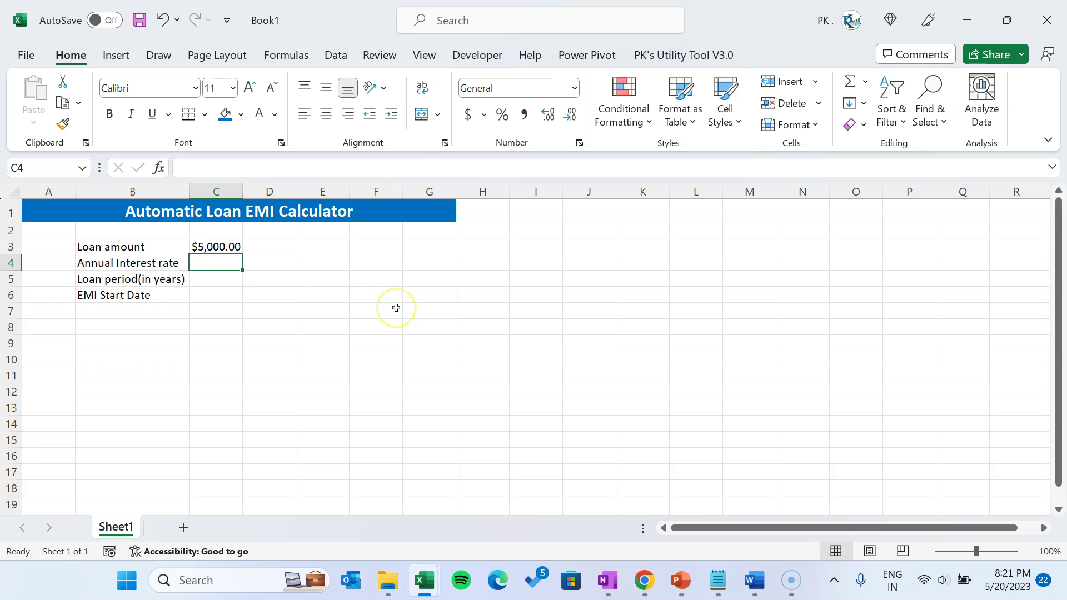
text(8)
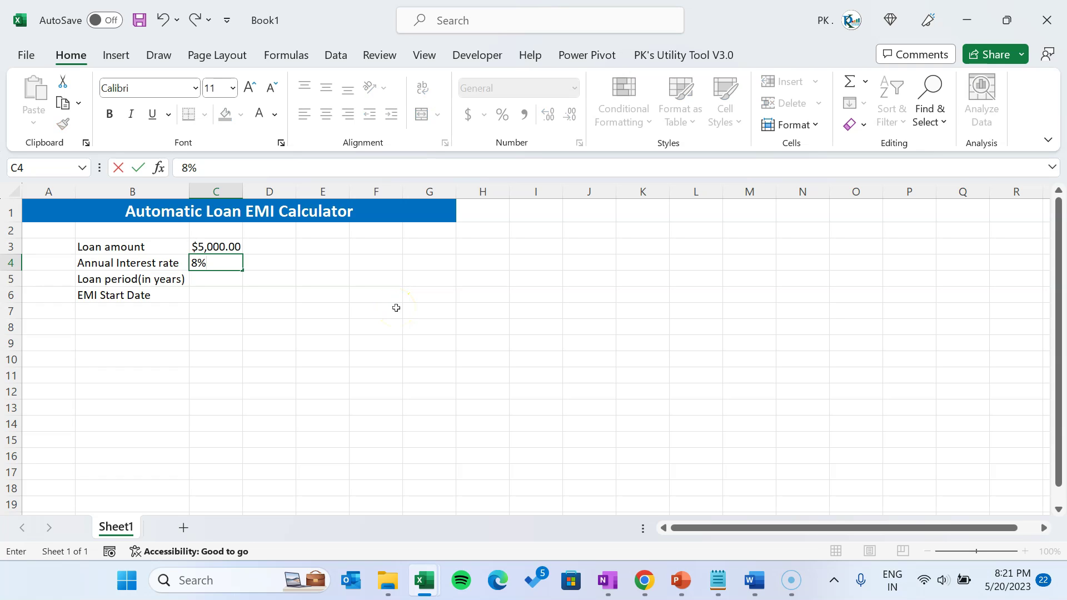
key(Return)
key(Up)
key(Left)
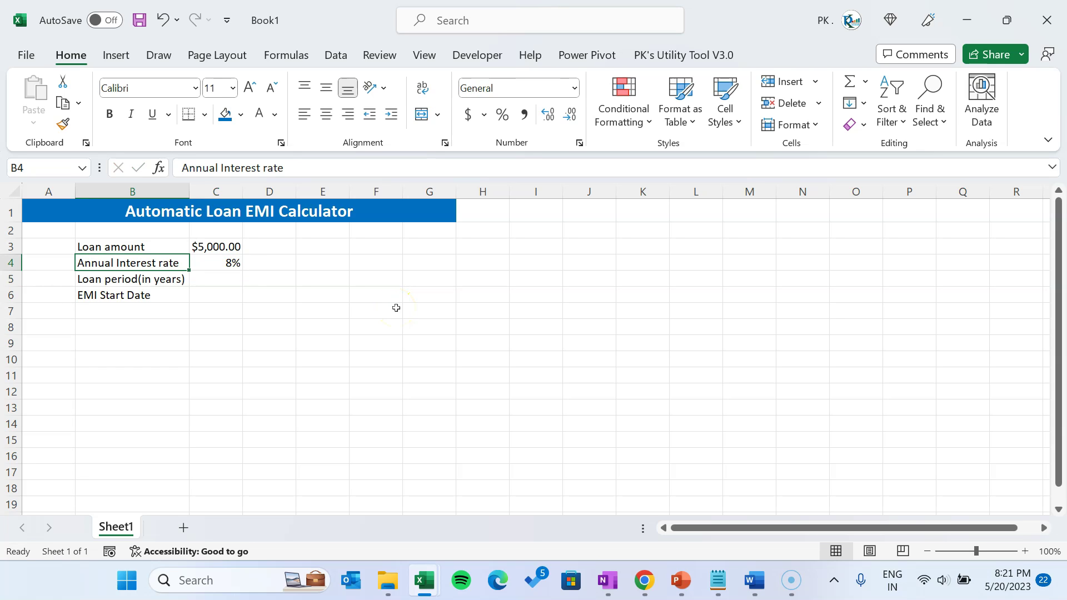
- Enter 3 as the loan period in years in C5
key(Down)
key(Right)
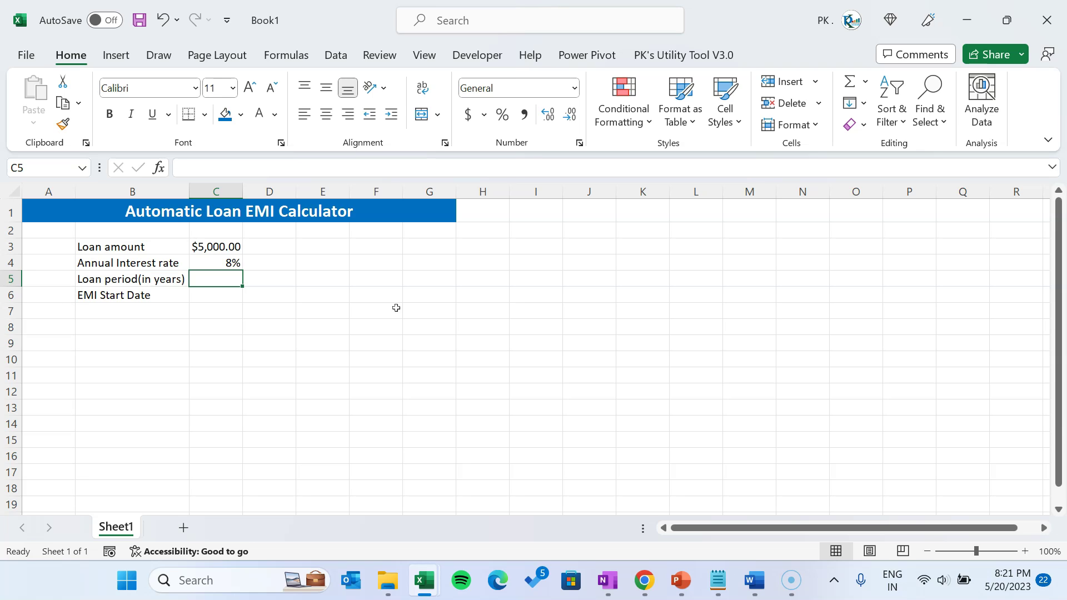
text(3)
key(Return)
key(Up)
- Insert the current date, 5/20/2023, as the EMI start date in C6
key(Left)
key(Down)
key(Right)
key(ctrl+semicolon)
key(Return)
- Copy the four EMI summary labels from the finished calculator workbook and paste them as values into the new workbook from E3
key(Up)
key(Up)
key(Up)
key(Up)
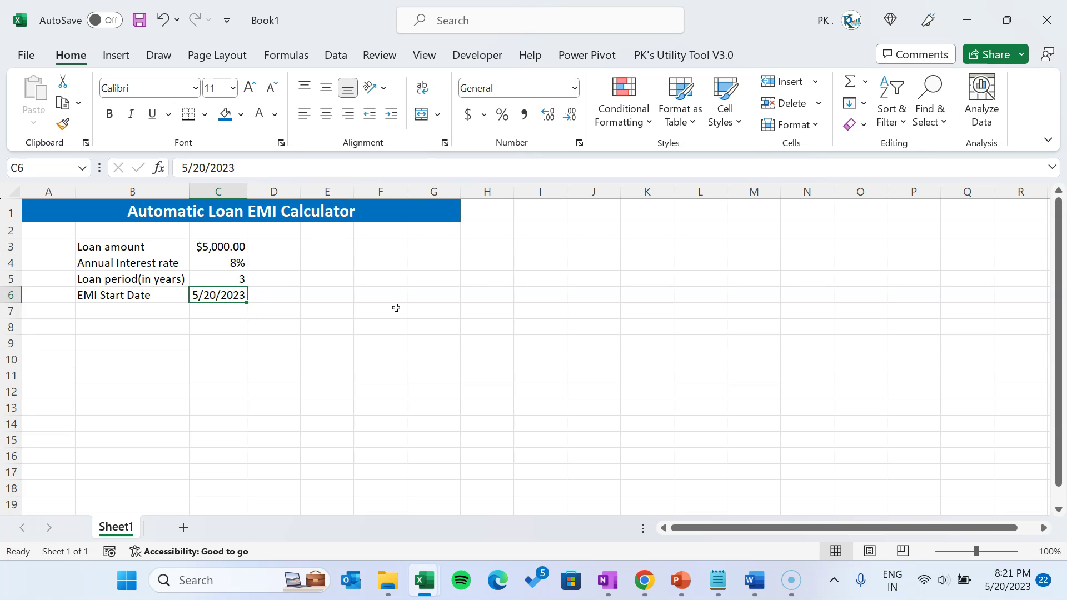
key(Right)
key(Right)
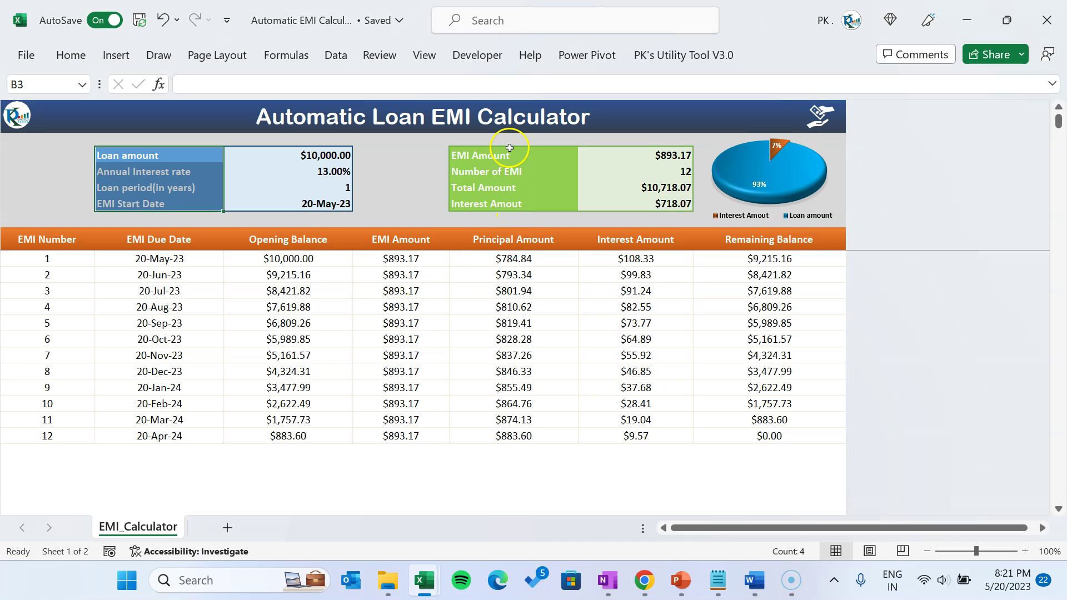
drag(508, 155, 507, 200)
key(ctrl+c)
key(alt+Tab)
key(alt+e)
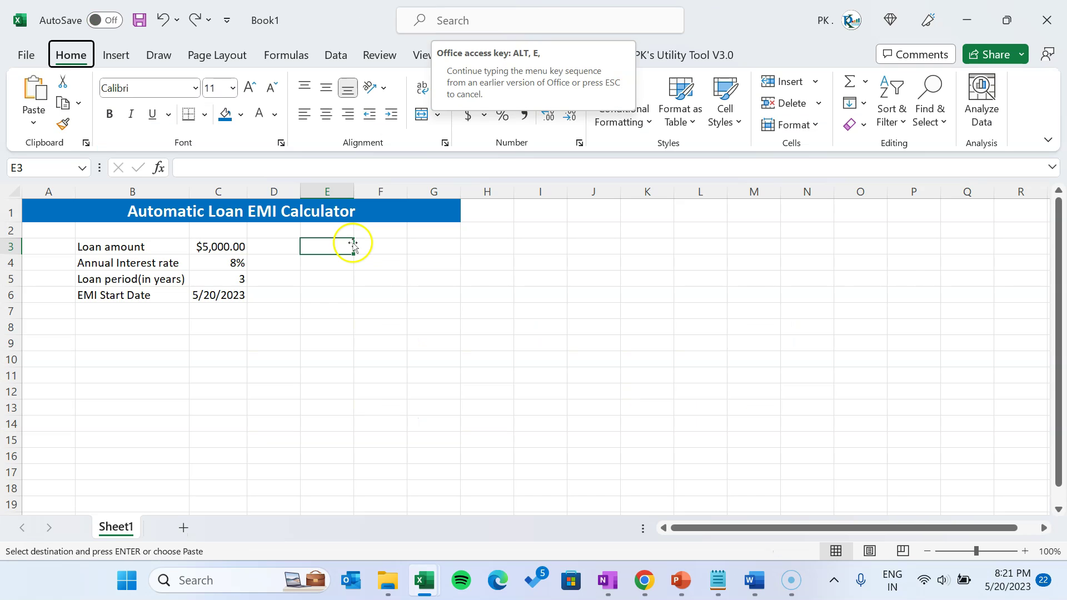
key(s)
double_click(575, 315)
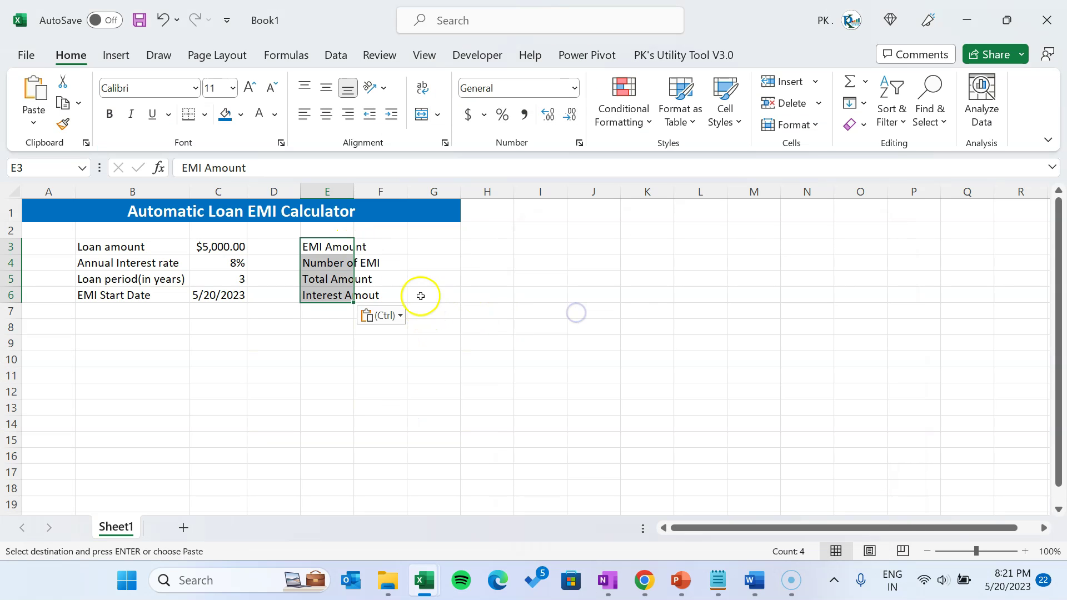
- Widen column E to fit the summary labels and make column F wider for the results
click(381, 248)
double_click(354, 192)
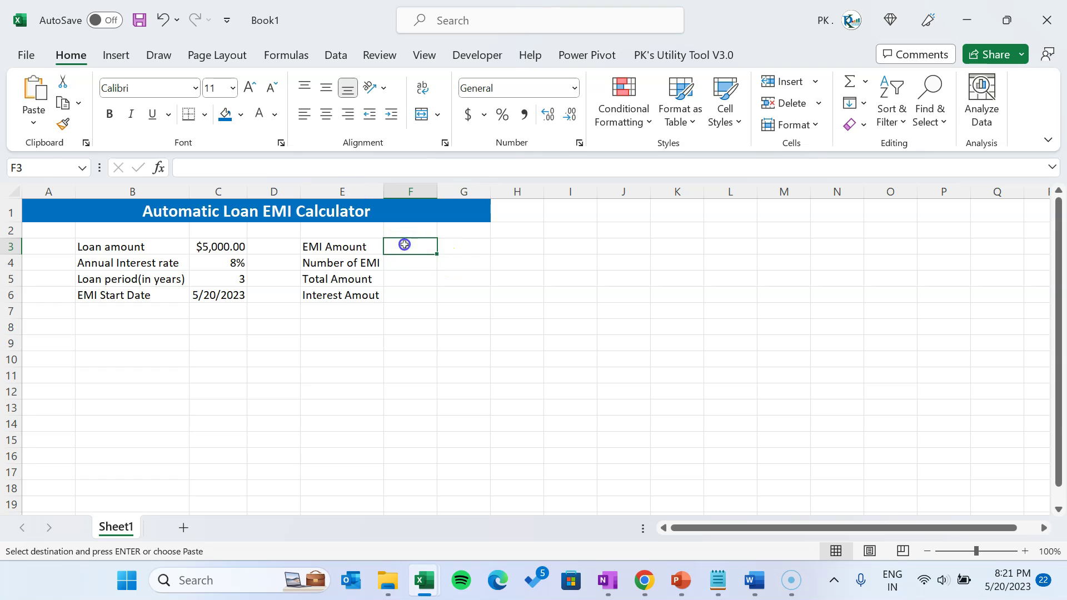
drag(402, 240, 398, 295)
drag(437, 192, 454, 191)
- Fill the loan input labels in B3:B6 with the lighter theme blue and make their text white
drag(111, 245, 164, 296)
click(241, 115)
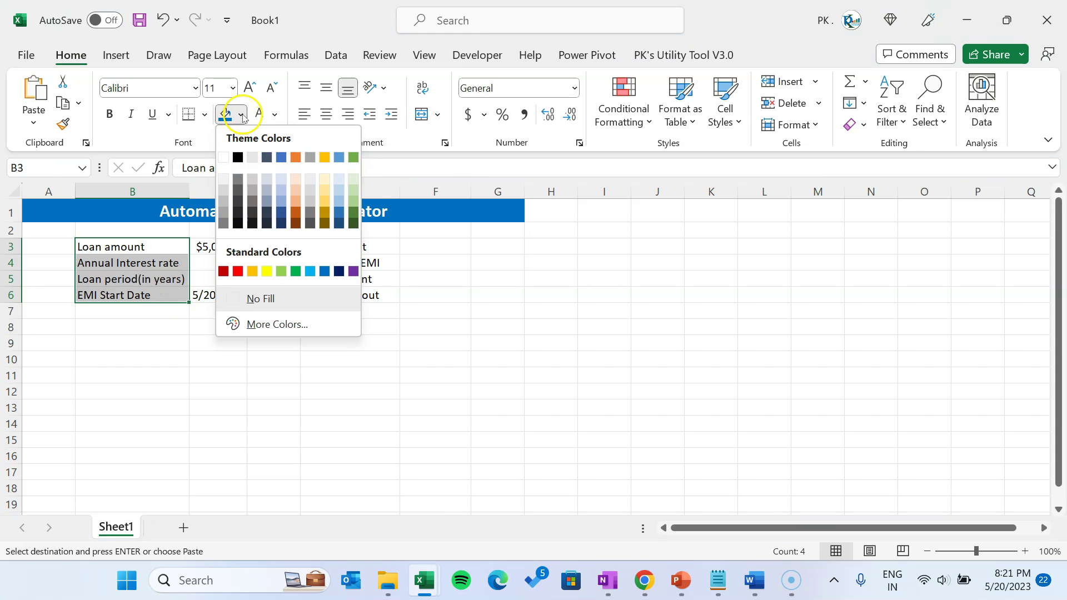
click(325, 271)
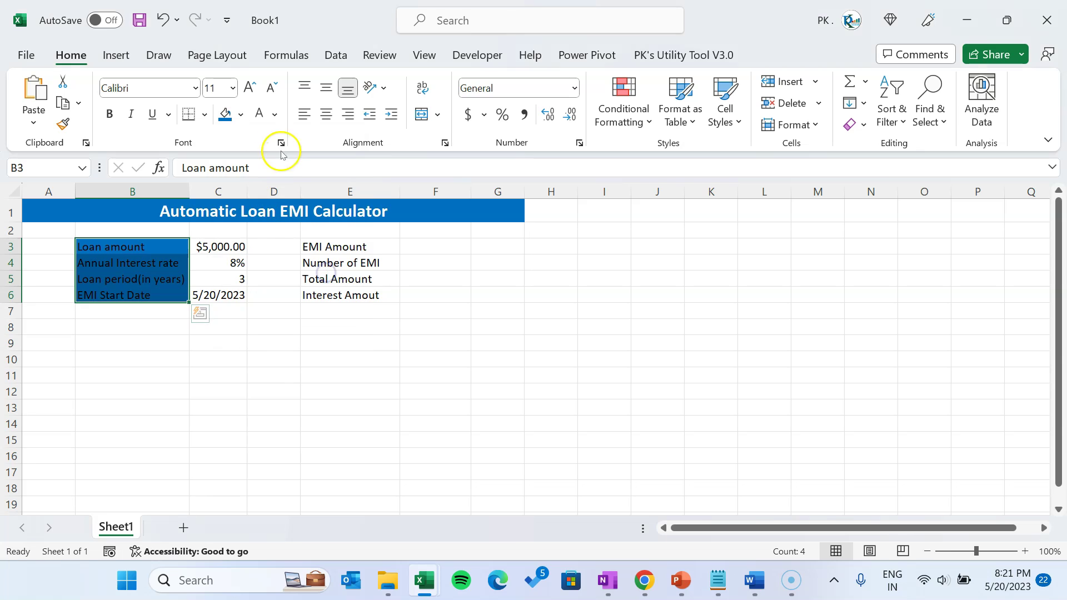
click(240, 115)
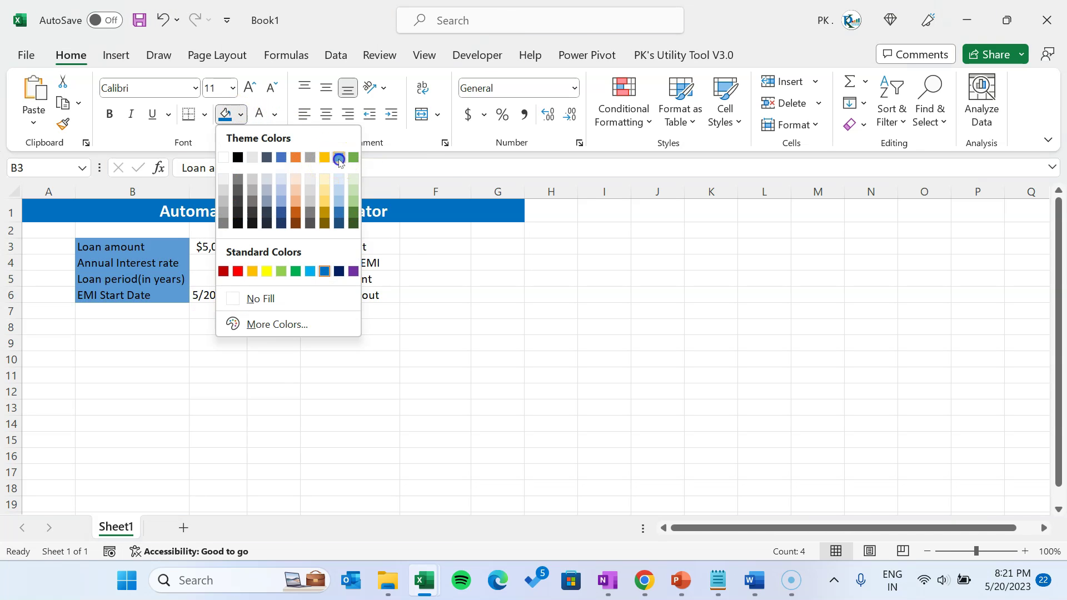
click(339, 158)
click(258, 114)
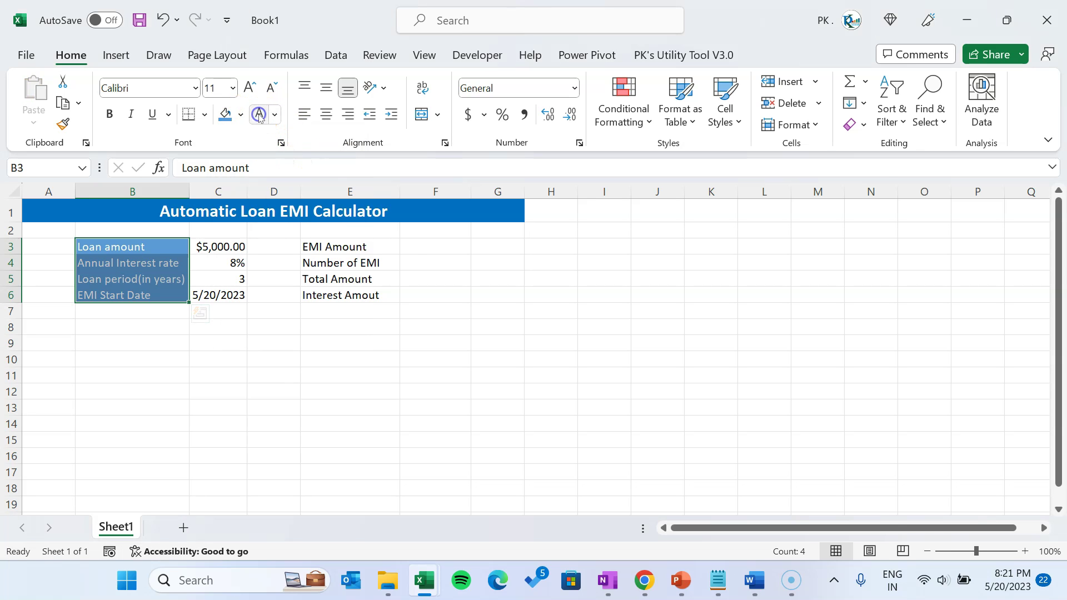
- Fill the loan input values in C3:C6 with the lightest tint of the same theme blue
drag(220, 247, 218, 294)
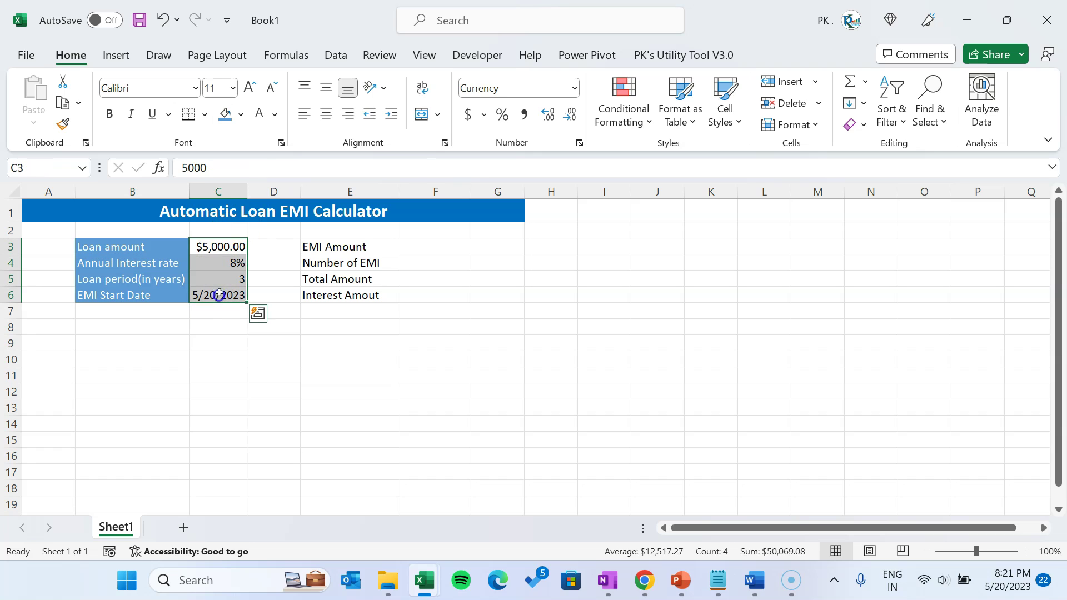
click(240, 115)
click(339, 181)
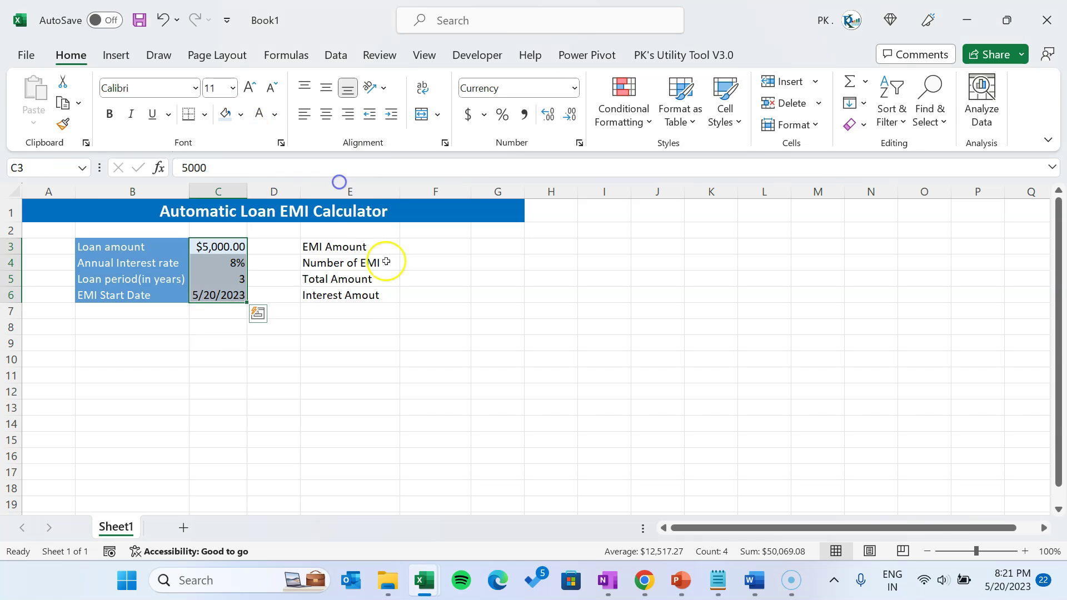
- Widen columns B and C slightly to give the loan inputs more room
drag(248, 189, 258, 188)
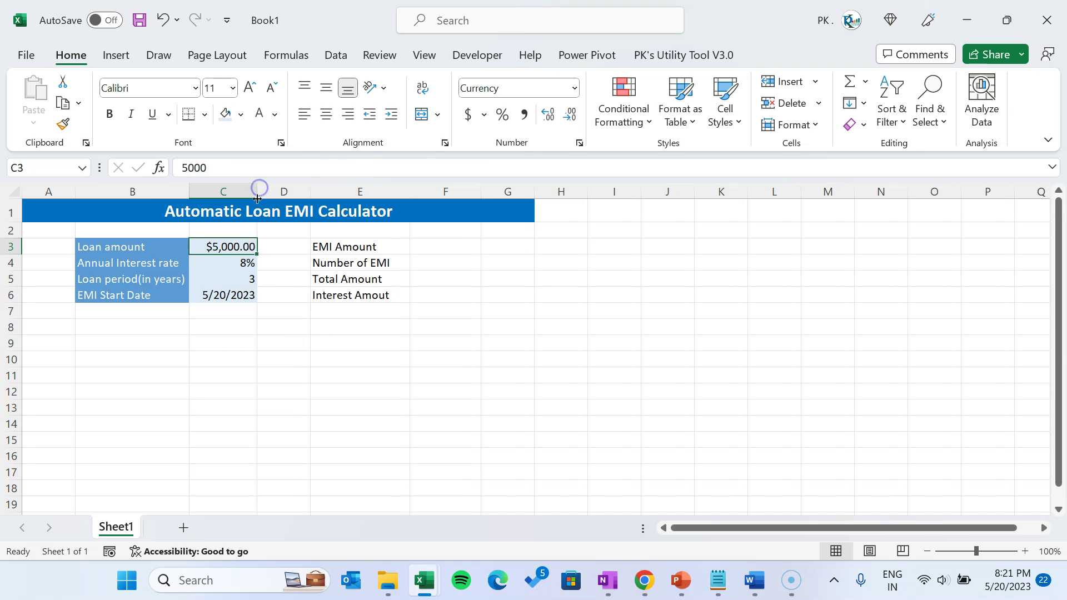
drag(190, 189, 197, 189)
drag(249, 248, 253, 295)
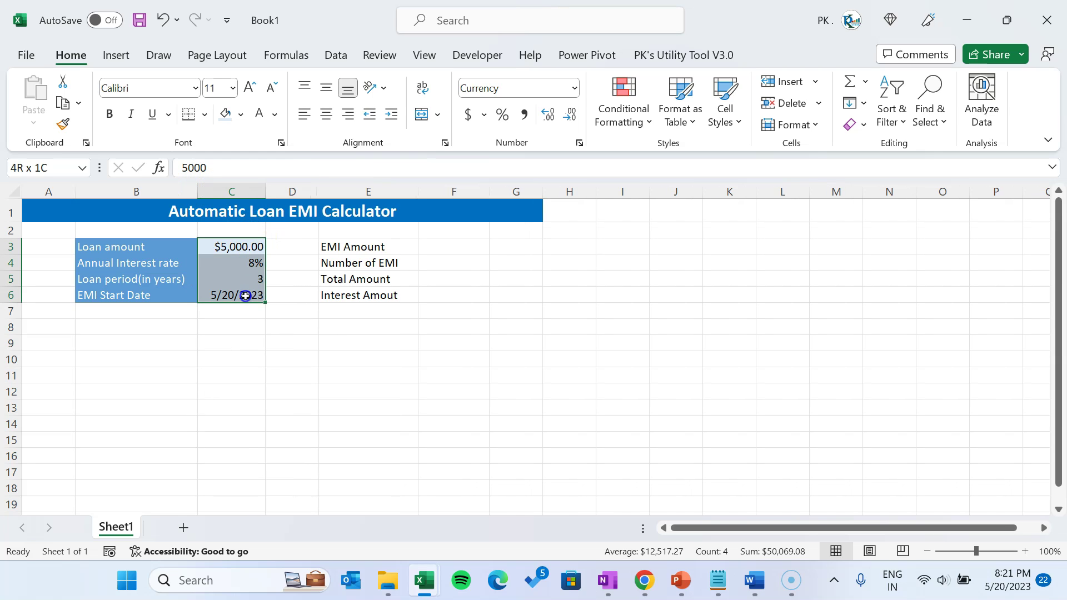
drag(265, 189, 272, 188)
- Fill the summary labels in E3:E6 with the standard light green and make their text white
drag(398, 243, 386, 291)
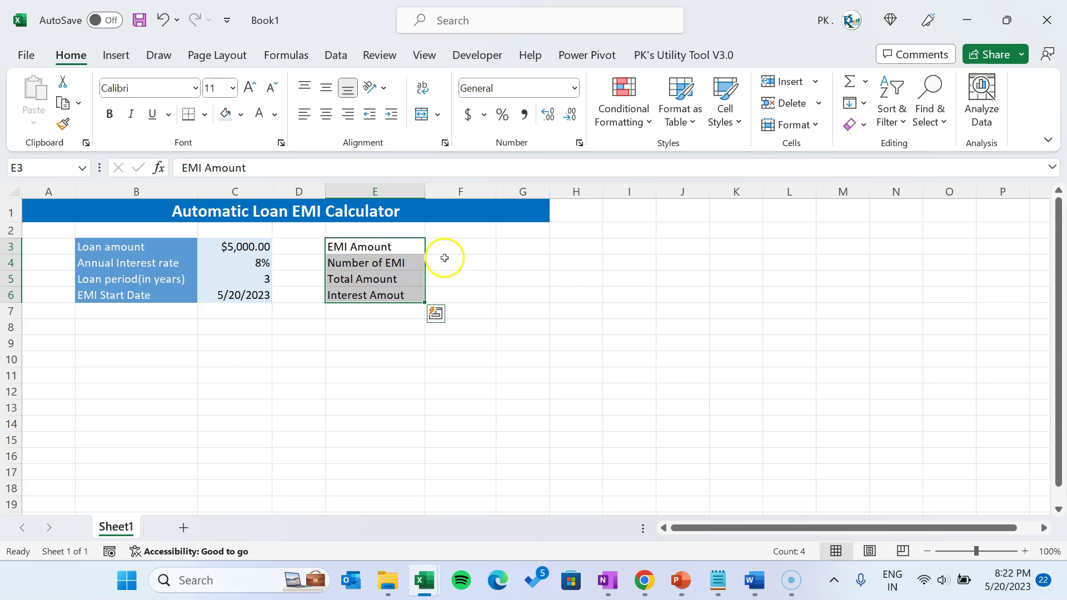
click(243, 118)
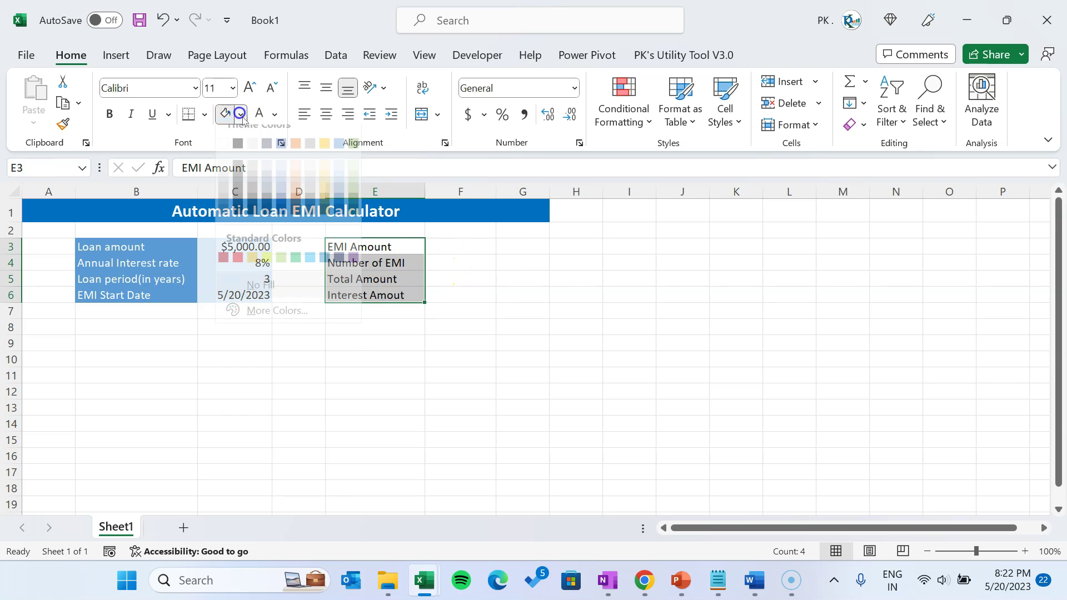
click(279, 270)
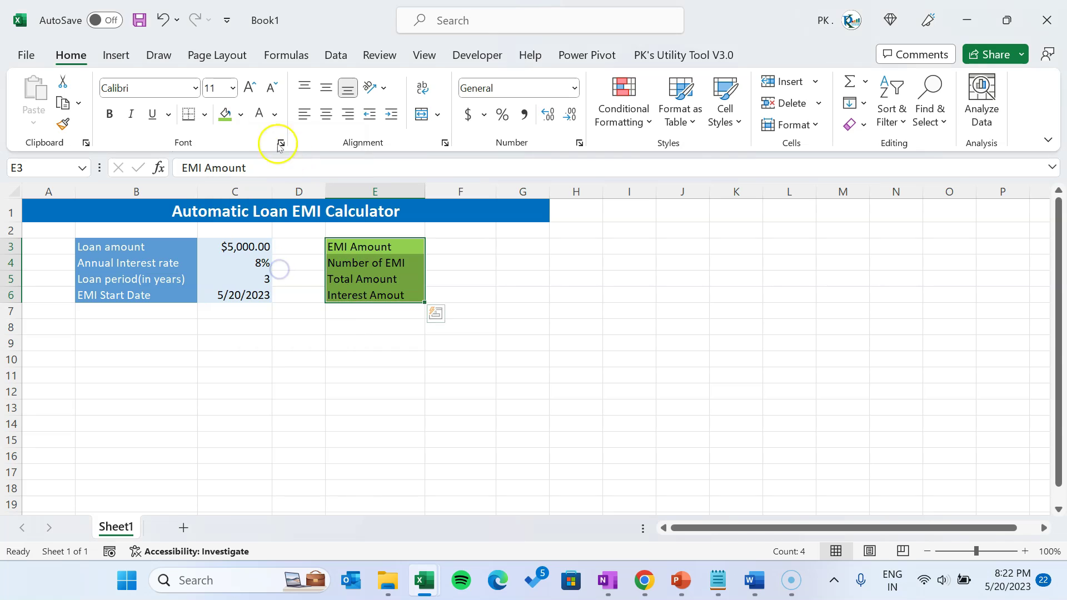
- Fill the summary result cells F3:F6 with the lightest tint of the theme green
drag(460, 246, 460, 295)
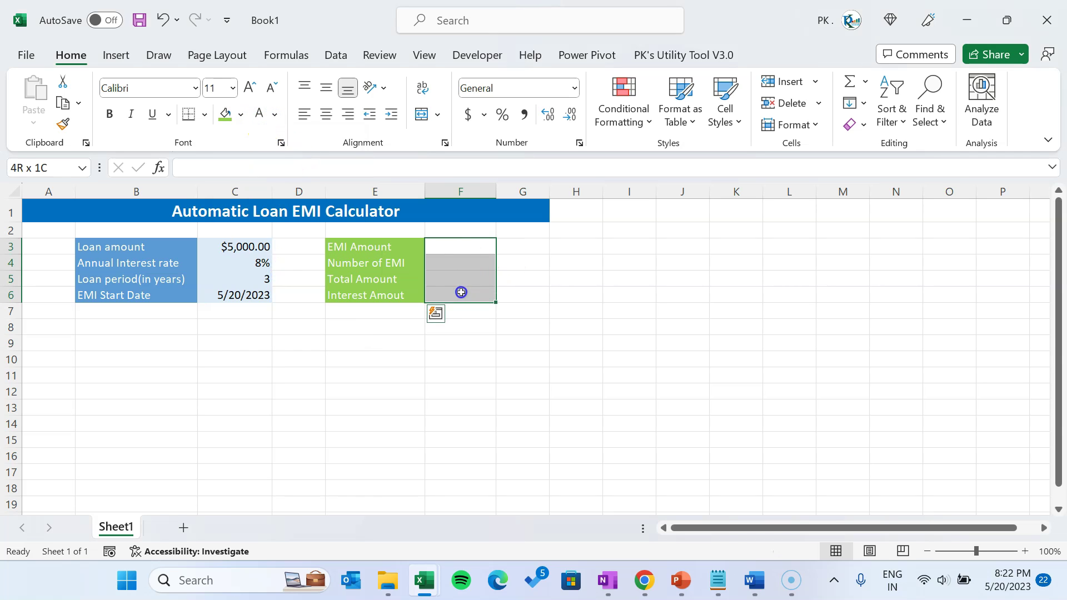
click(240, 116)
click(354, 180)
- Widen columns F and E slightly and make the summary labels in E3:E6 bold
drag(496, 190, 509, 191)
drag(425, 189, 437, 188)
drag(383, 247, 383, 293)
key(ctrl+b)
click(493, 259)
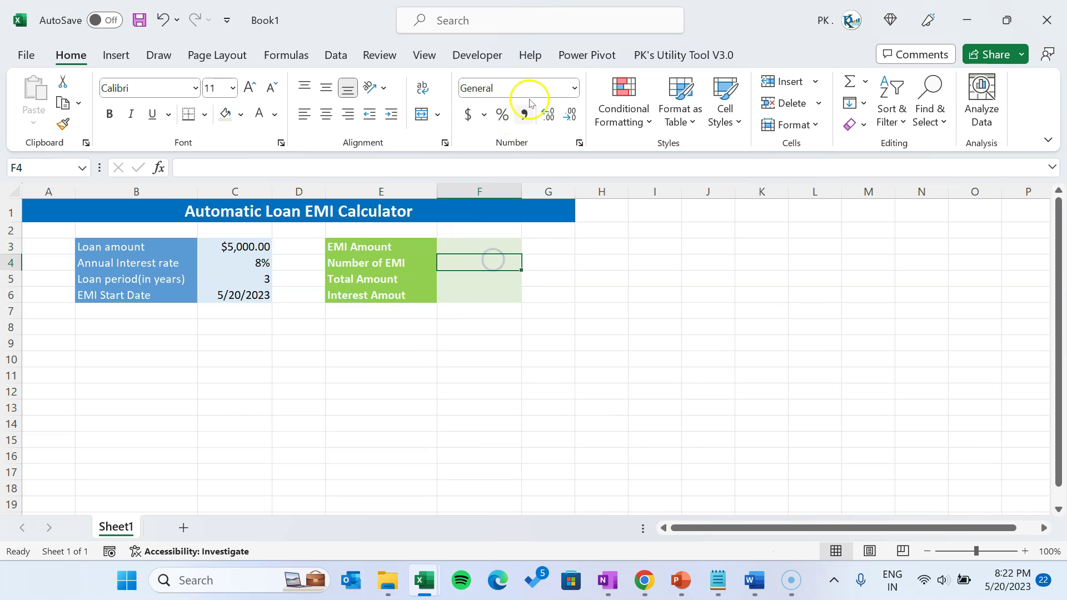
- Turn off the gridlines on the sheet
click(424, 54)
click(503, 114)
click(581, 256)
- Calculate the EMI amount in F3 with the formula =PMT(C4/12,C5*12,C3)
click(479, 246)
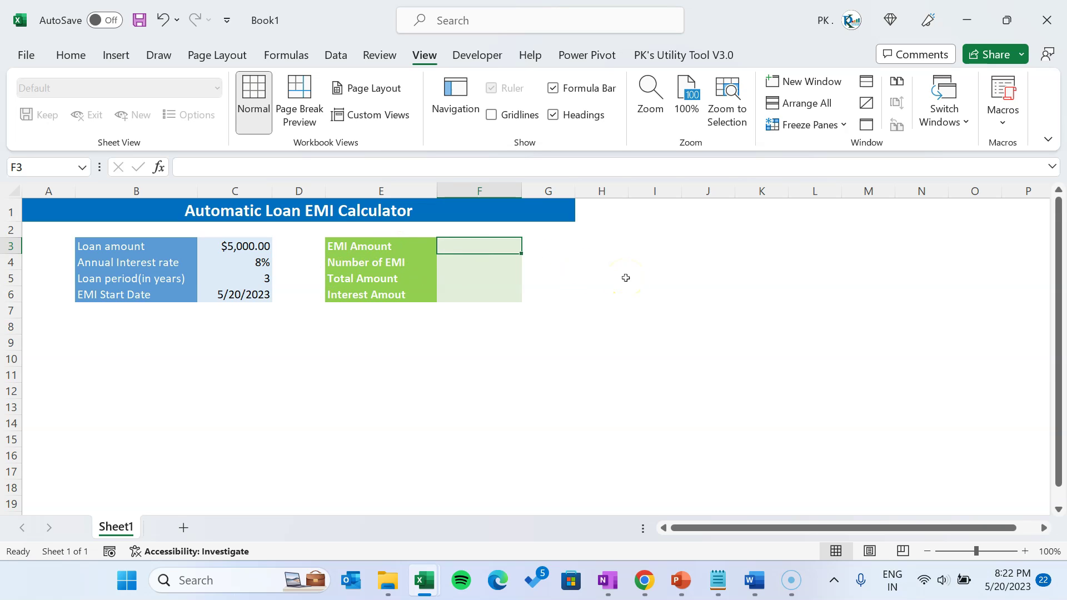
text(=PMt)
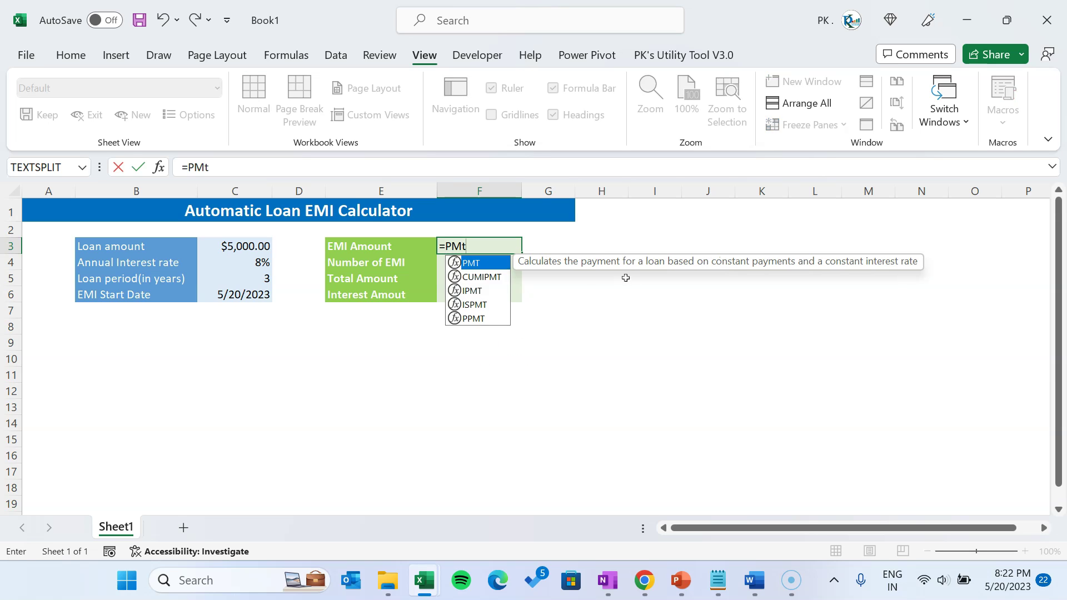
key(Tab)
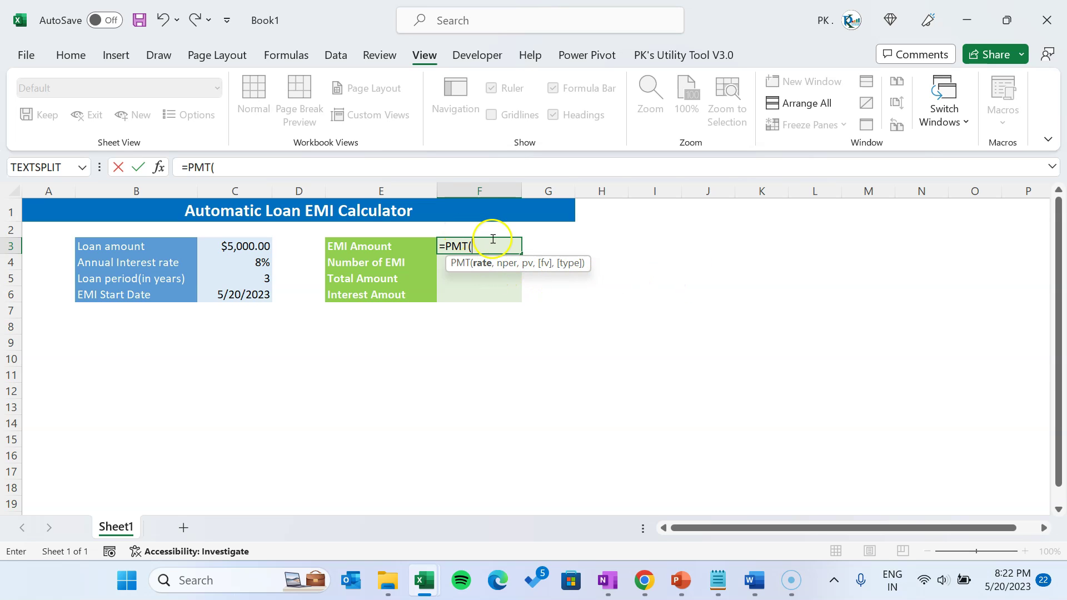
click(255, 262)
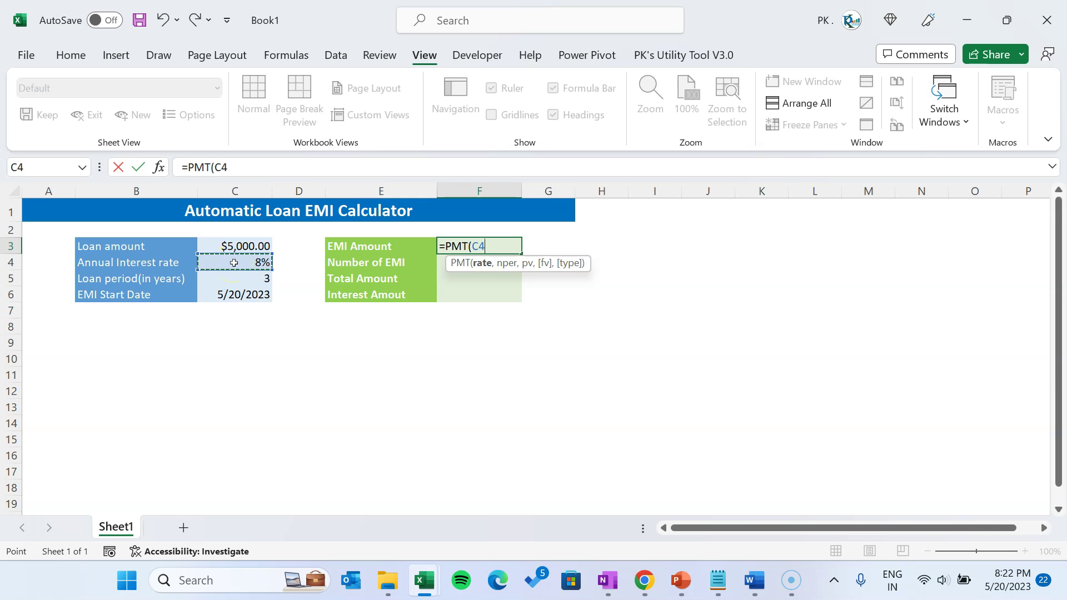
text(/12,)
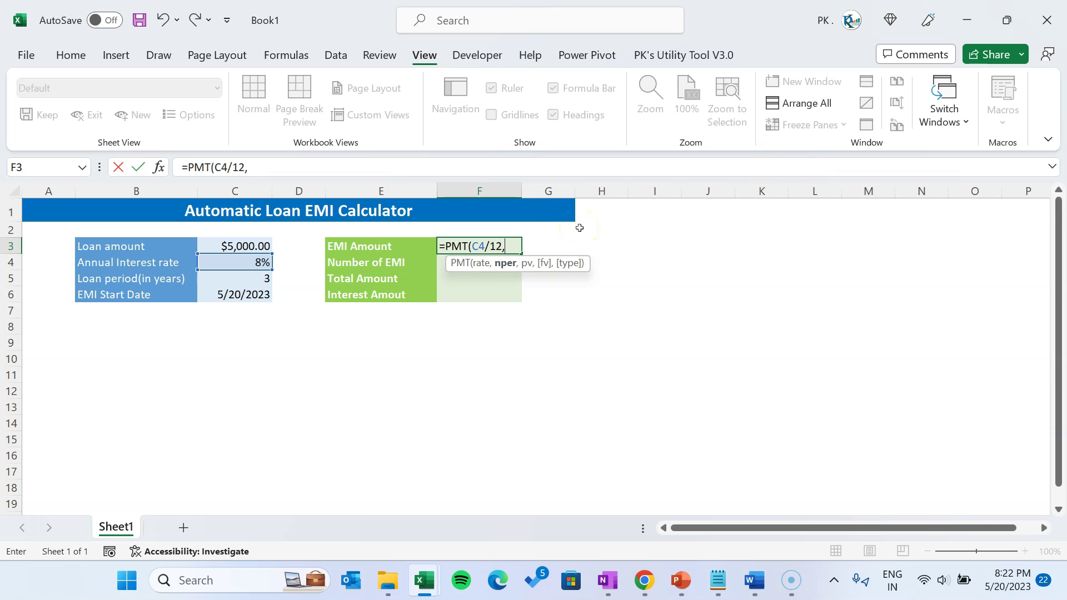
click(266, 279)
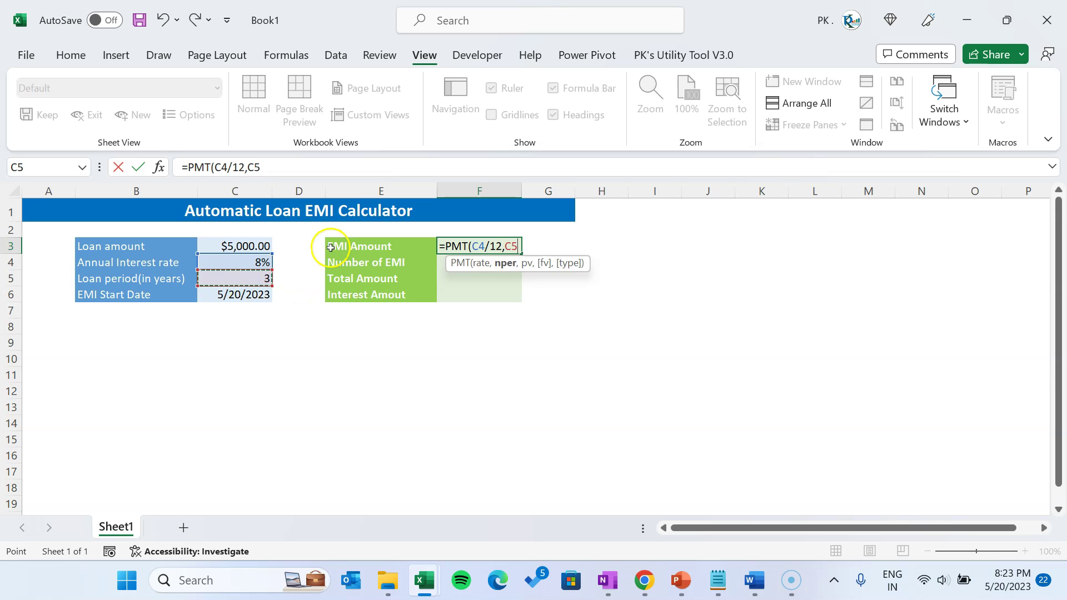
text(*)
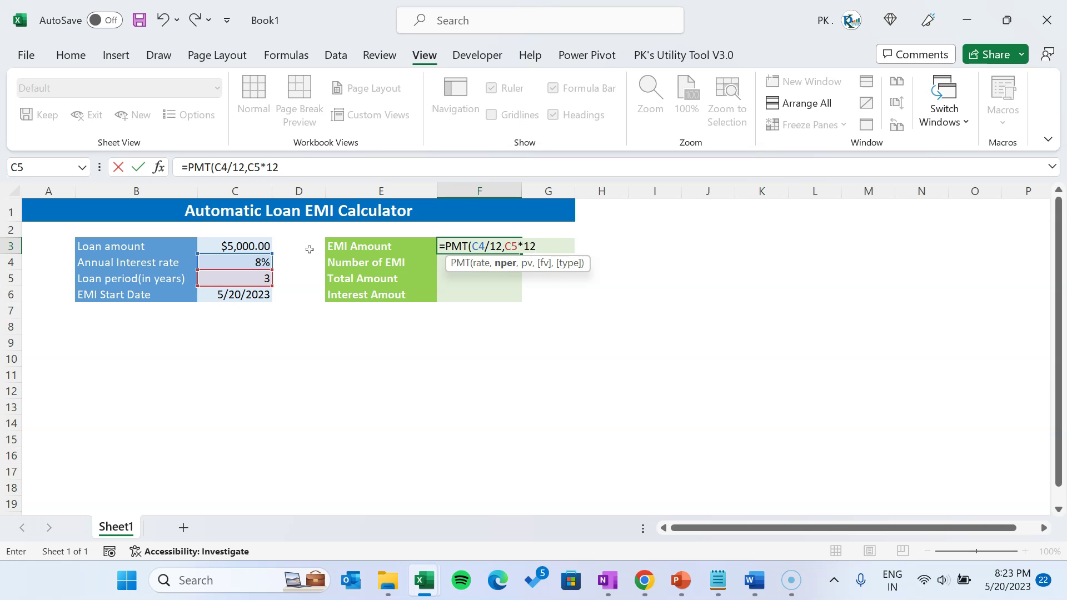
text(12,)
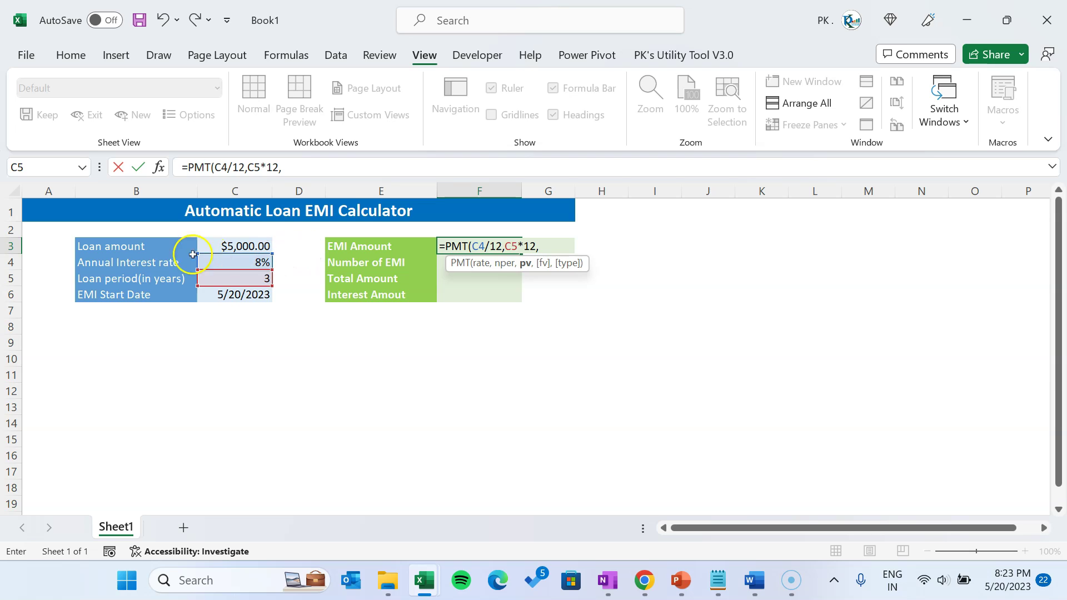
click(239, 244)
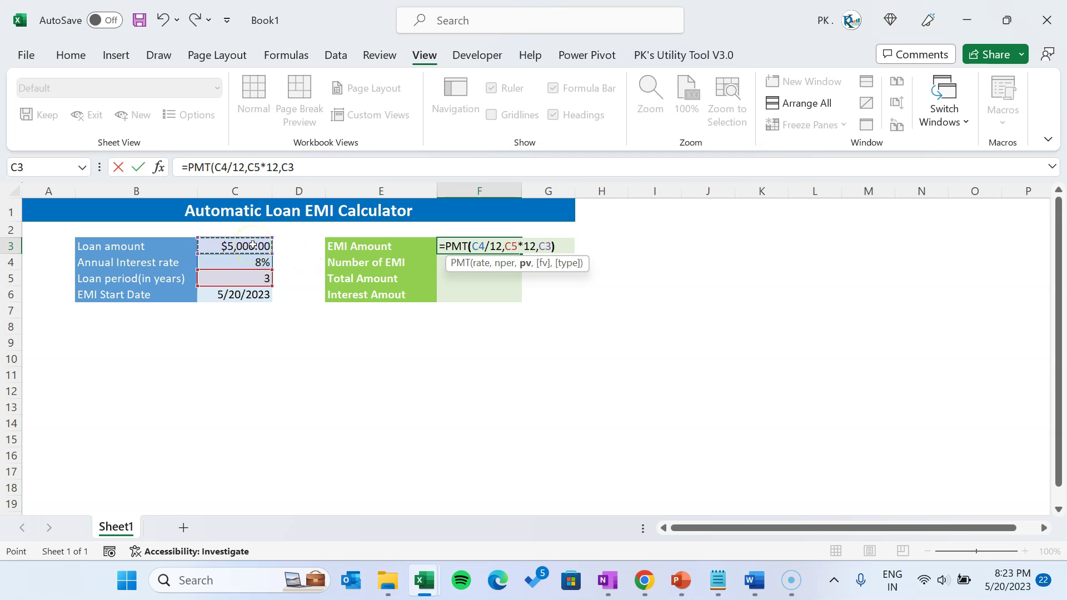
text())
key(Return)
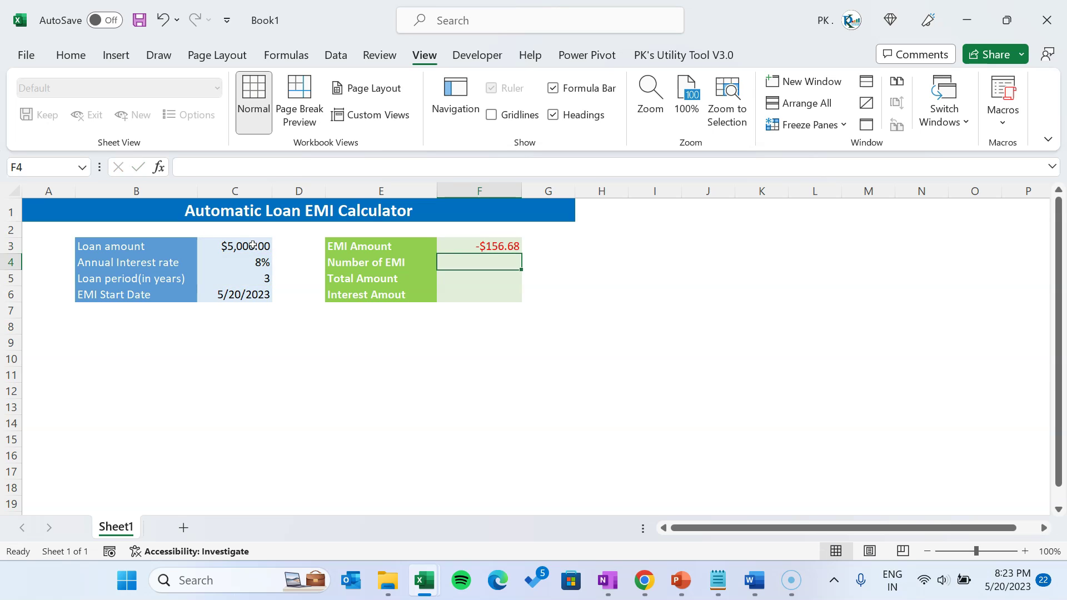
- Negate the EMI amount formula in F3 so it reads =-PMT(C4/12,C5*12,C3)
key(Up)
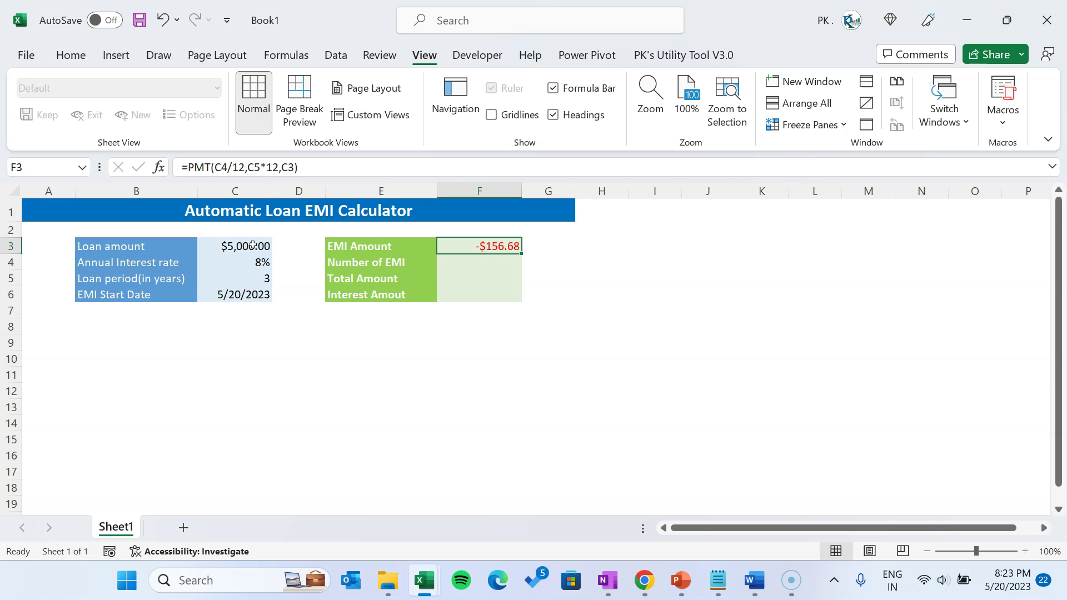
click(186, 167)
text(-)
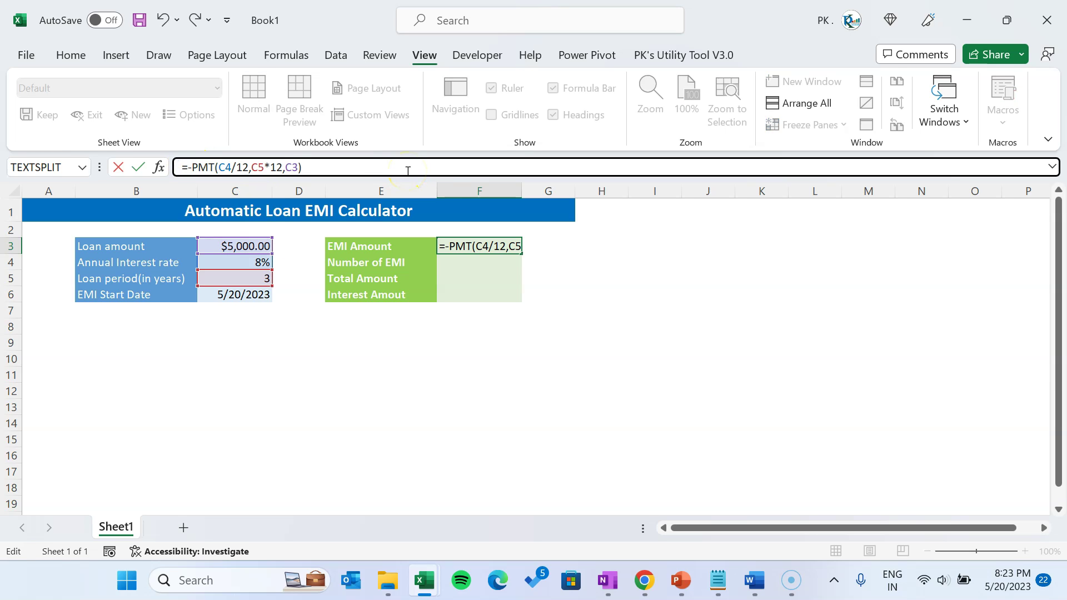
key(ctrl+Return)
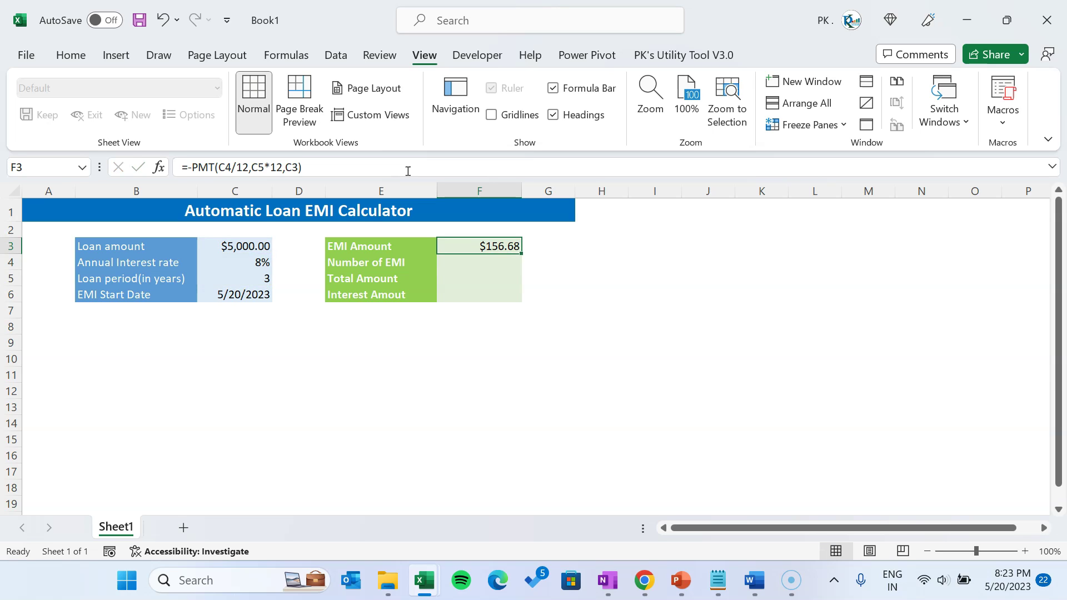
- Calculate the number of EMIs in F4 by multiplying the loan period in C5 by 12
key(Down)
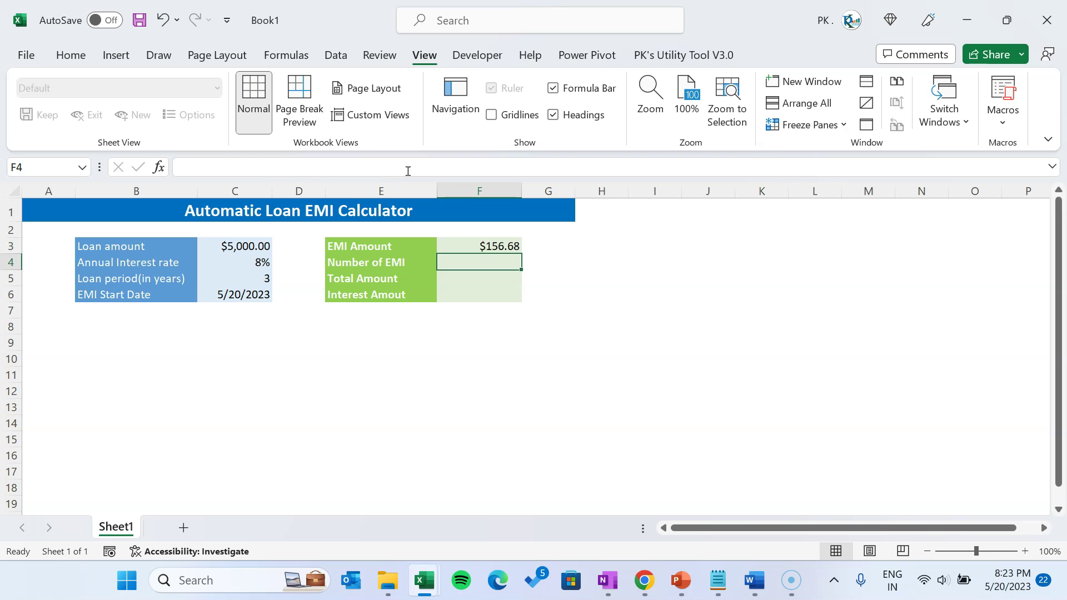
text(=)
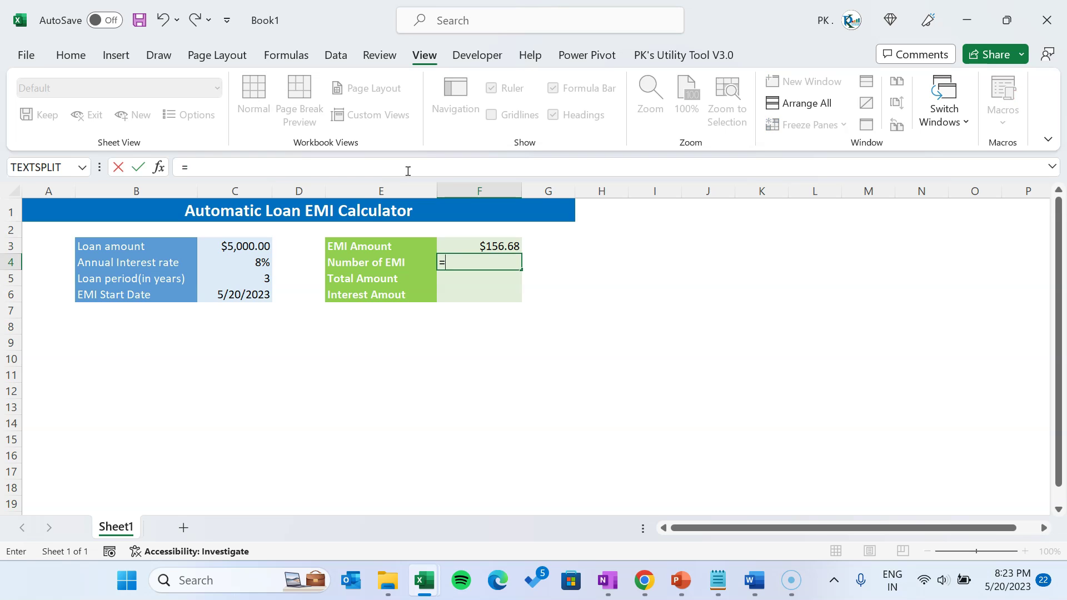
click(235, 281)
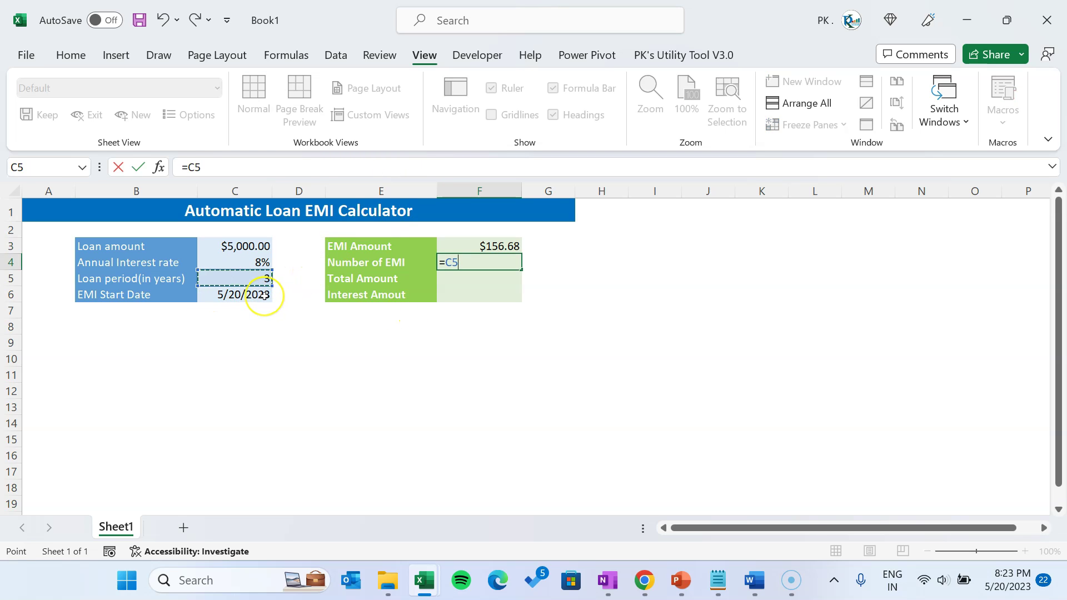
key(Return)
key(Up)
key(Down)
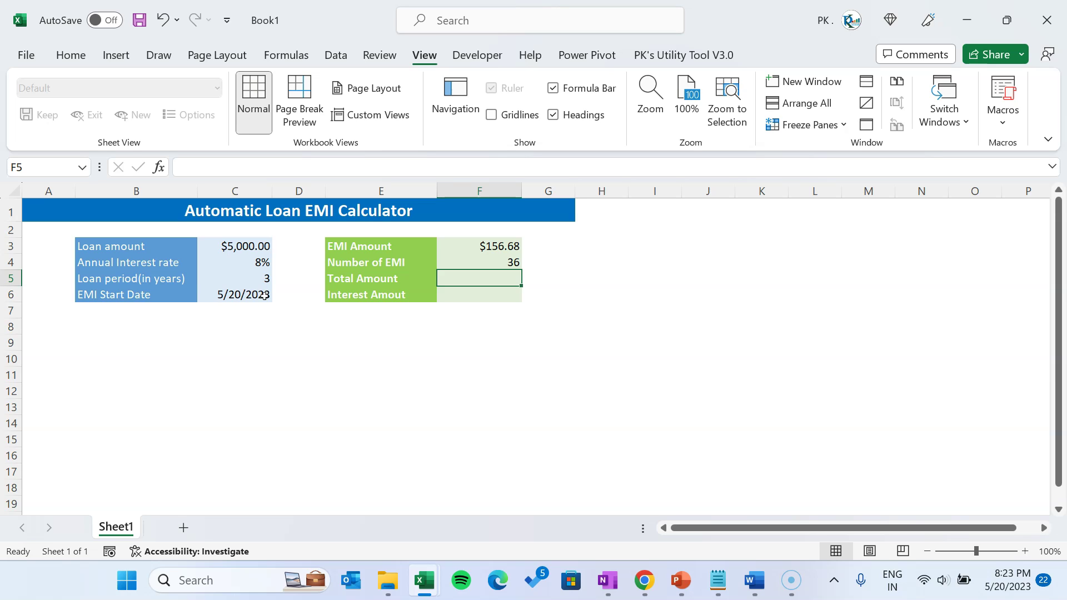
- Calculate the total amount in F5 with the formula =F3*F4
text(=)
key(Up)
key(Up)
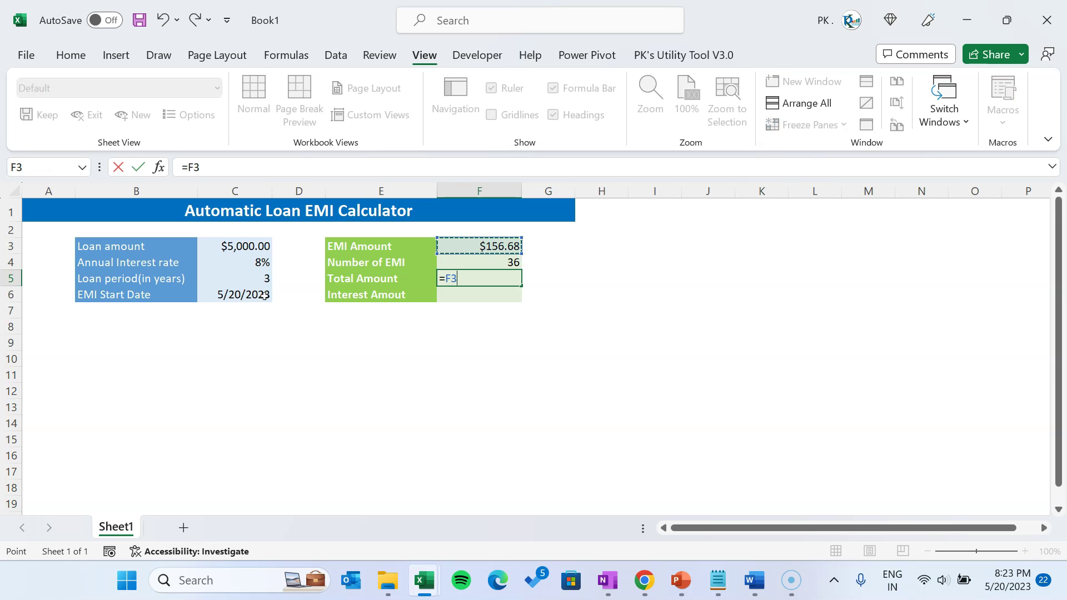
text(*)
key(Up)
key(Return)
key(Up)
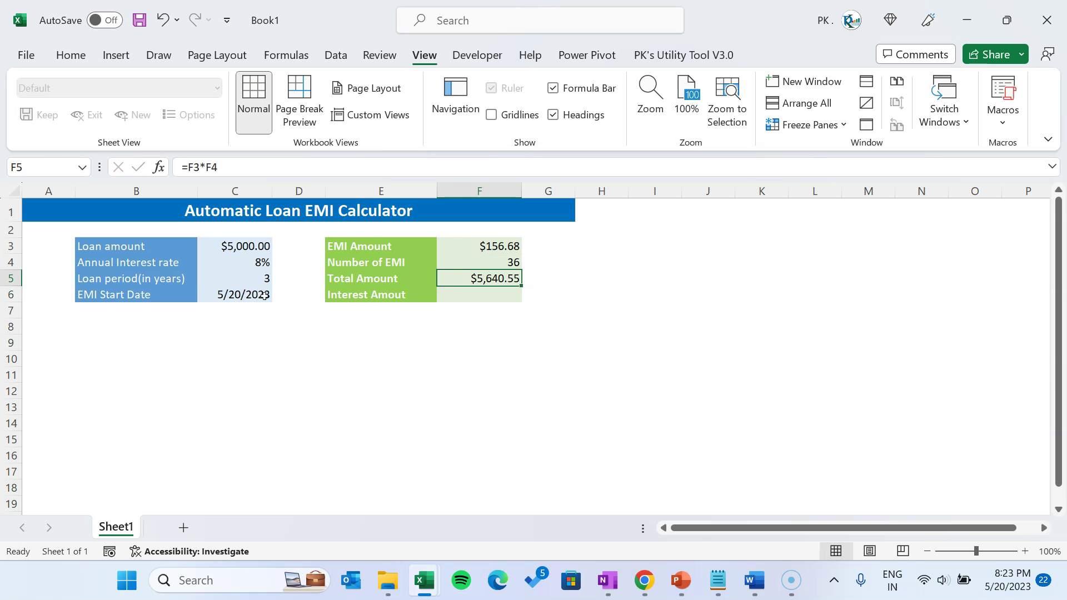
- Calculate the interest amount in F6 with the formula =F5-C3
key(Down)
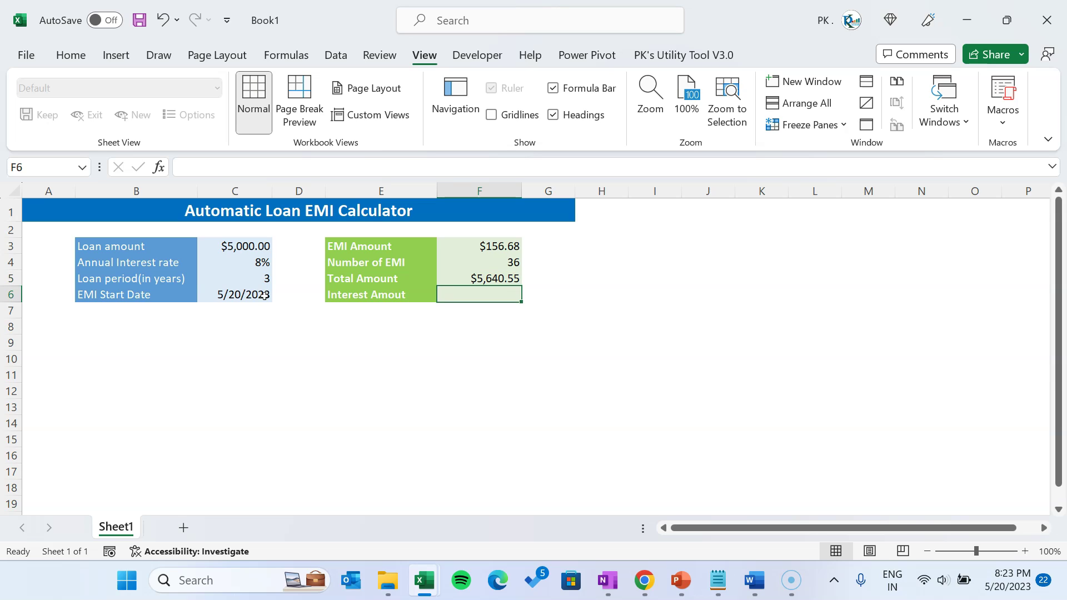
text(=)
key(Up)
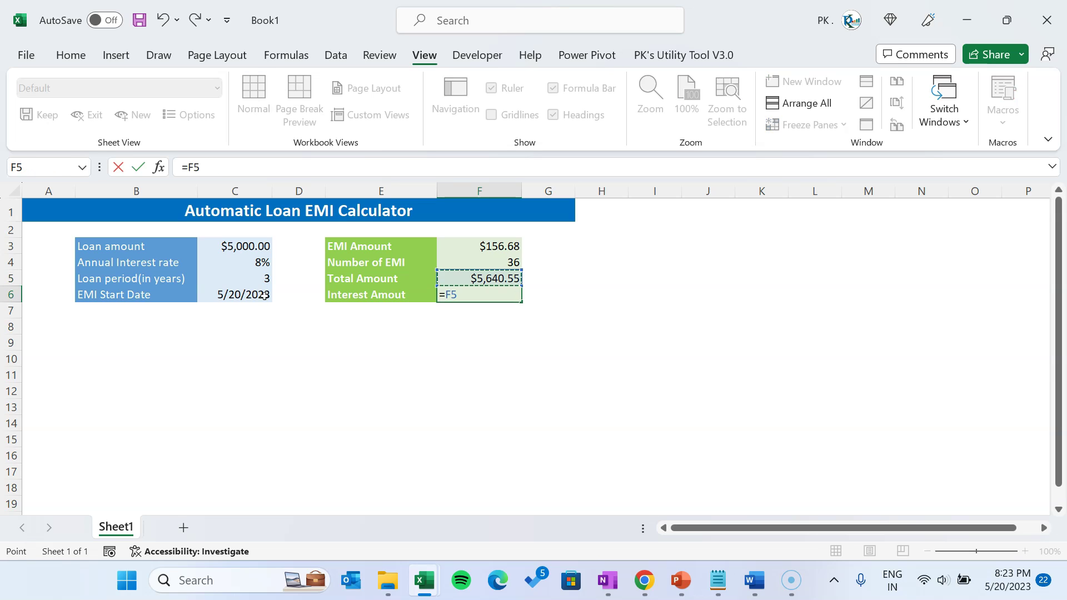
text(-)
key(Up)
key(Up)
key(Up)
key(Left)
key(Left)
key(Left)
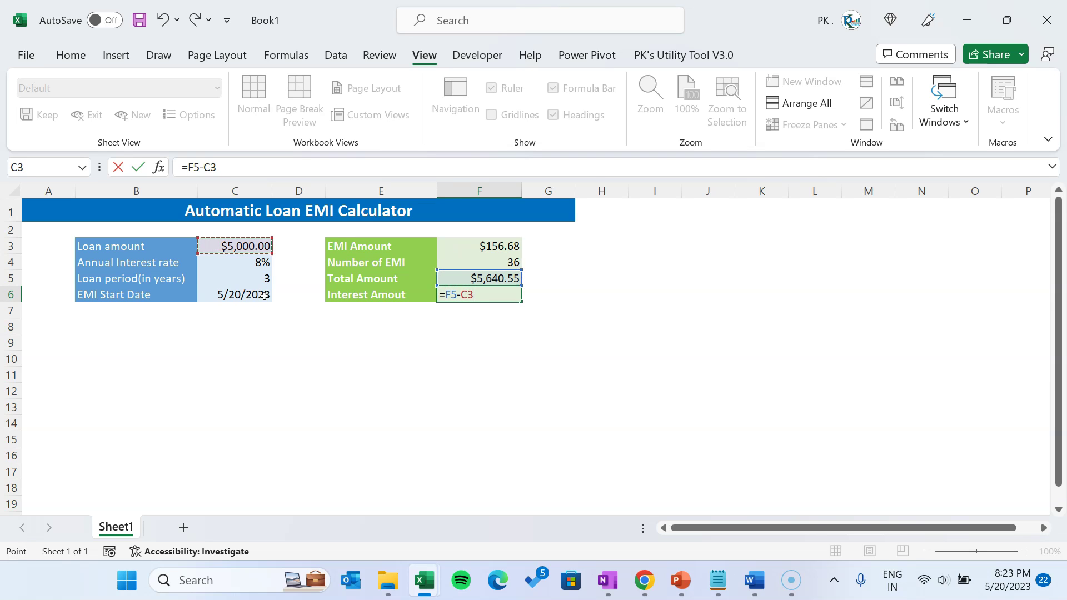
key(Return)
key(Up)
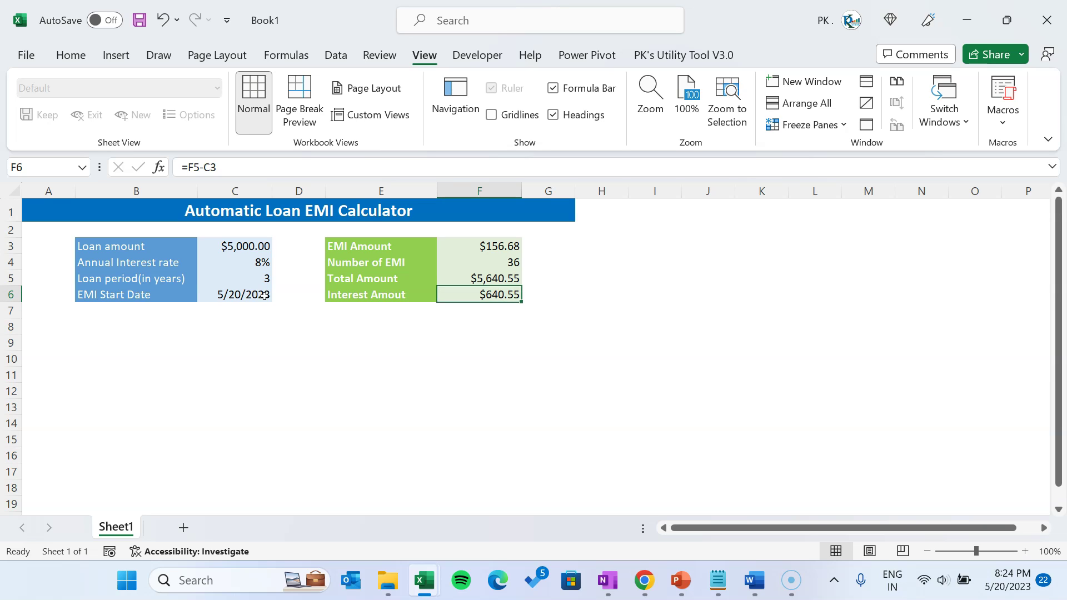
- Link cell E7 to the loan amount label with the formula =B3
key(Down)
key(Left)
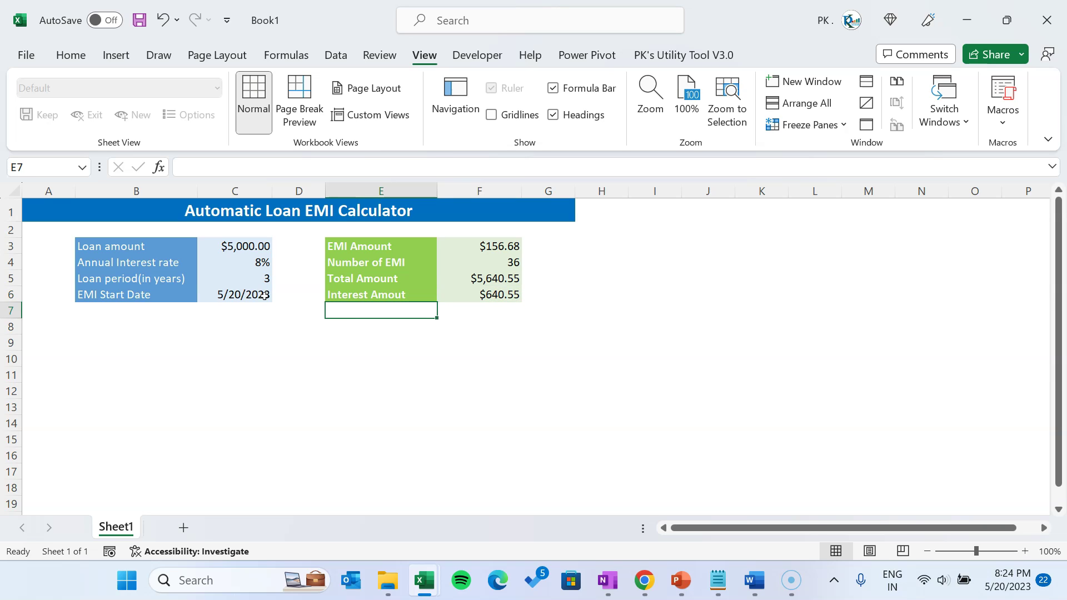
text(=)
key(Up)
key(Up)
key(Up)
key(Up)
key(Left)
key(Left)
key(Left)
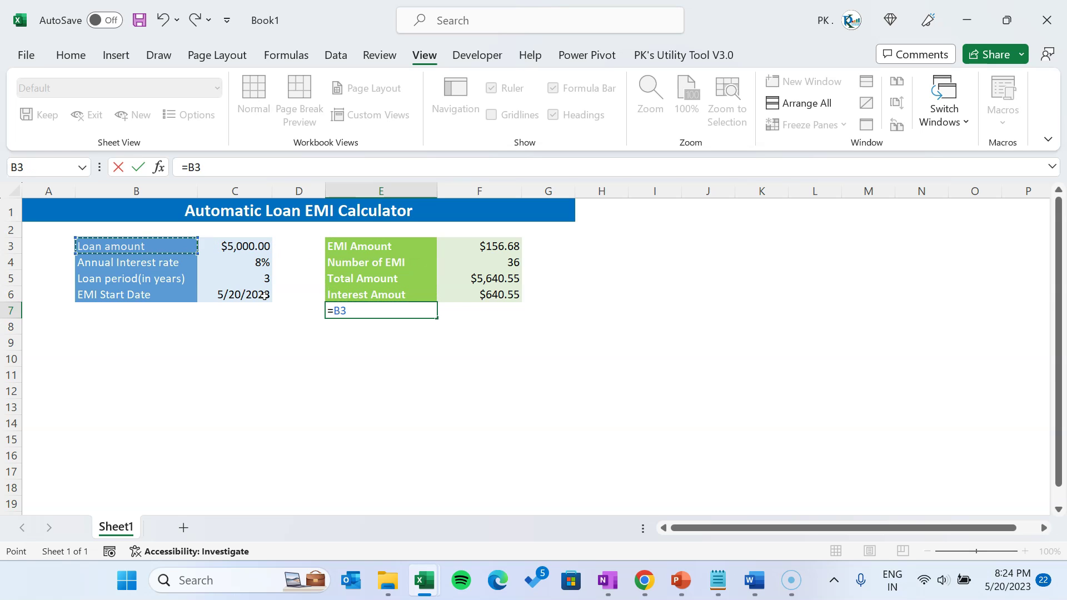
key(Return)
key(Up)
- Link cell F7 to the loan amount value with the formula =C3
key(Right)
key(Left)
key(Right)
text(=)
click(268, 248)
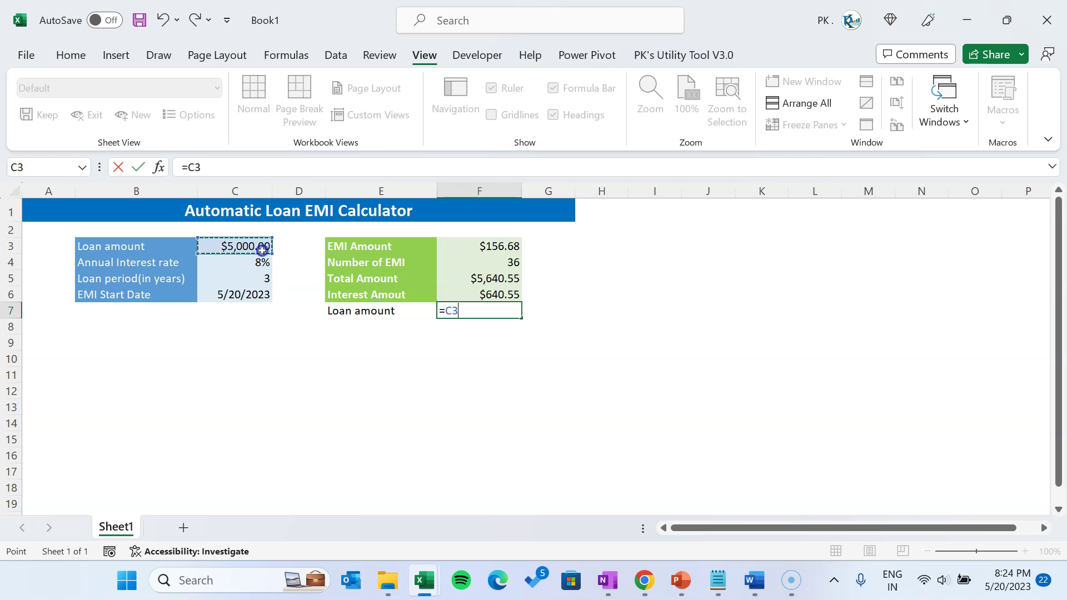
key(Return)
key(Up)
key(Up)
- Widen column G to about double its width and insert a 3-D pie chart of the interest and loan amounts in E6:F7
drag(575, 191, 680, 191)
click(570, 302)
drag(383, 297, 492, 310)
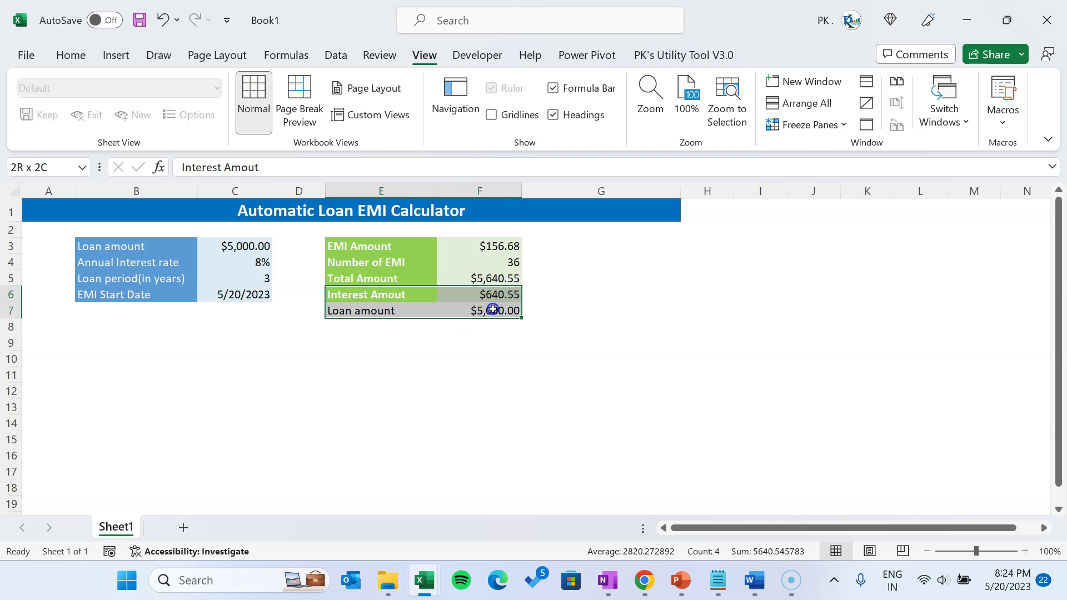
click(115, 55)
click(393, 124)
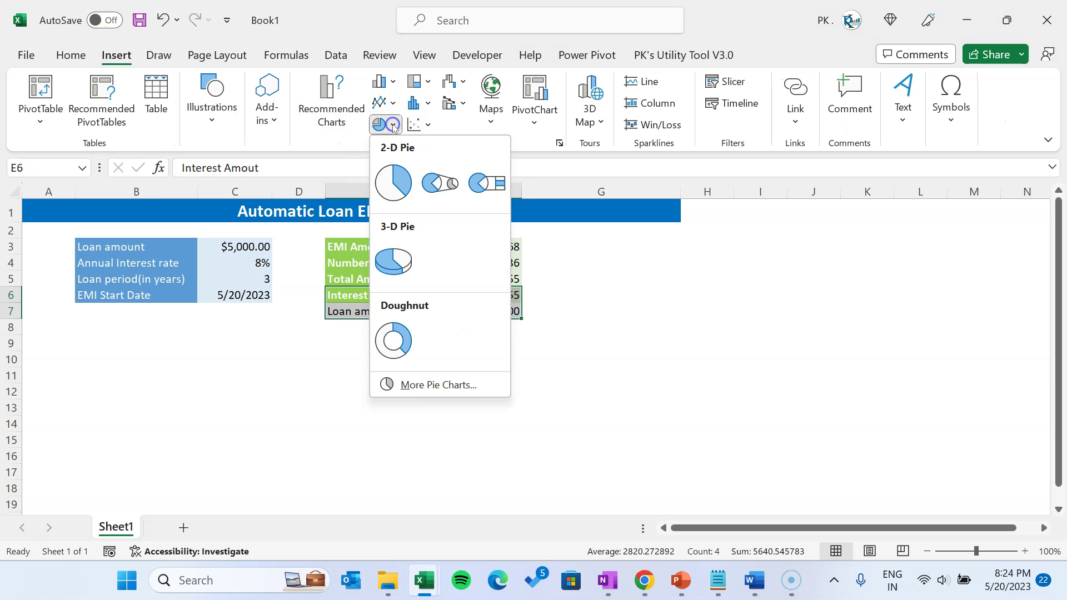
click(401, 262)
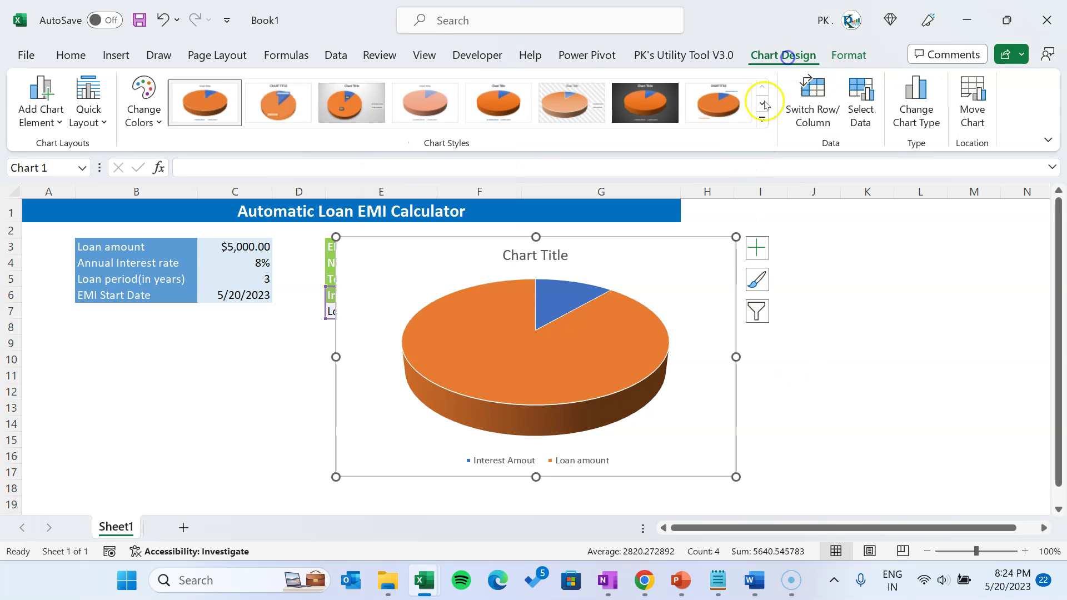
- Apply the eighth chart style to the 3-D pie chart and shrink the chart to about 60% of its width
click(763, 104)
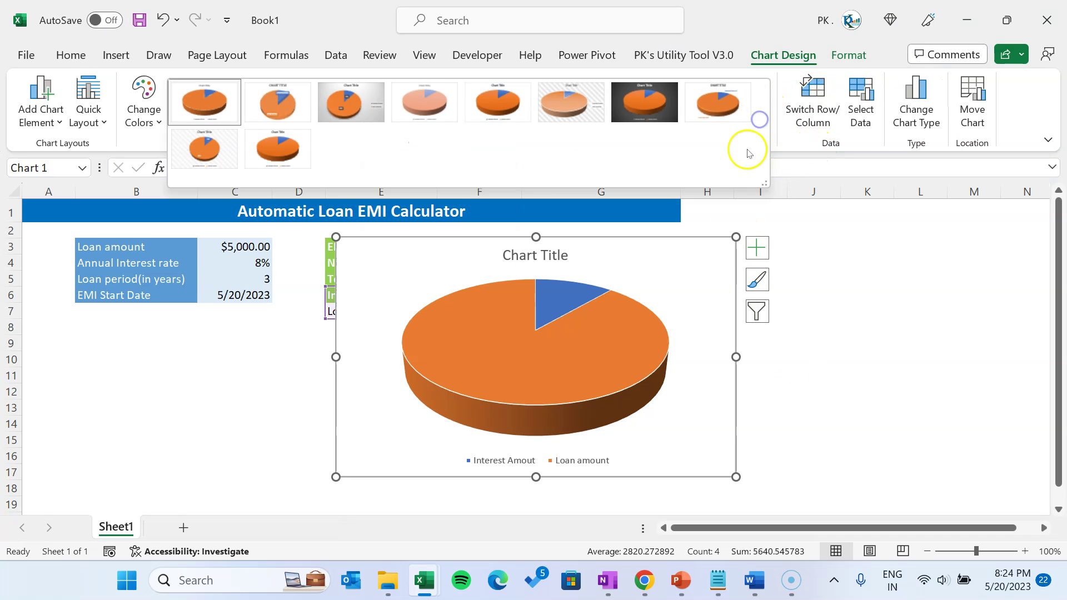
click(715, 105)
drag(736, 476, 582, 370)
- Remove the chart title and data labels, and fit the pie chart into column G at about 3.47 × 5.74 cm
click(602, 247)
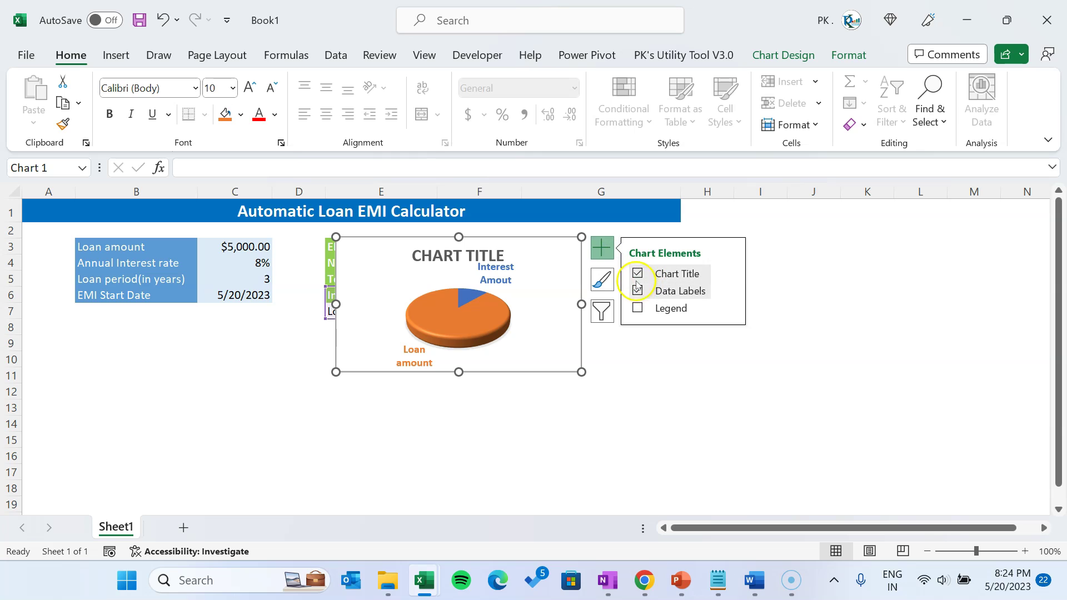
click(637, 273)
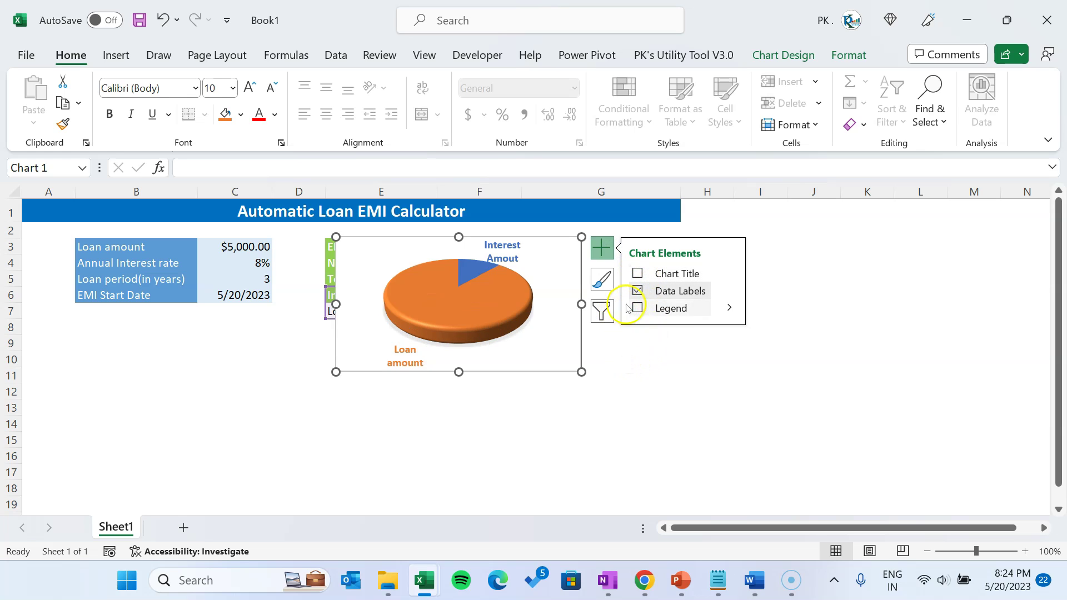
click(637, 291)
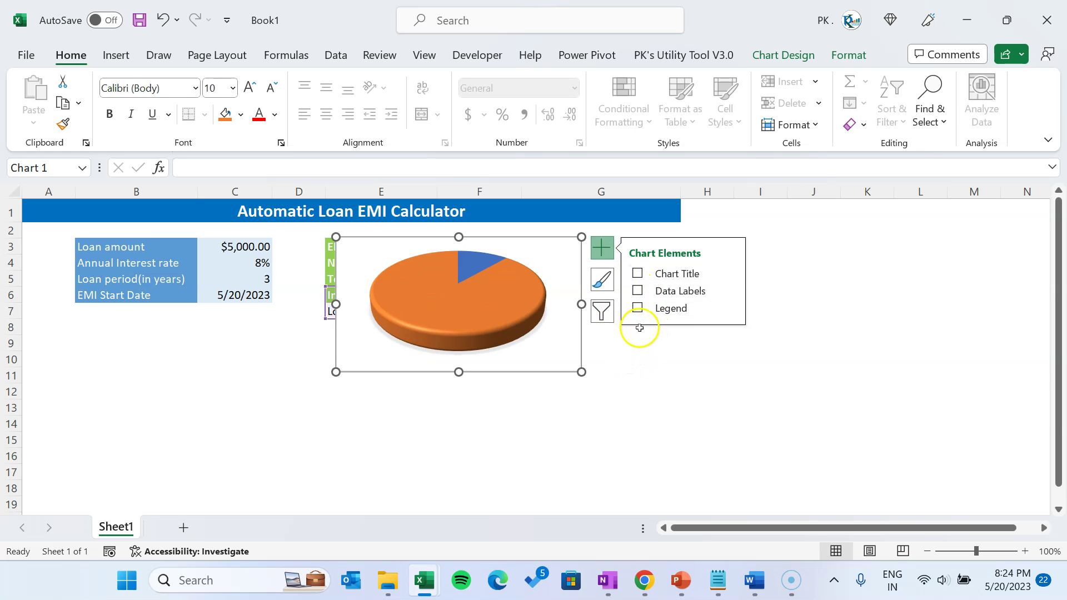
drag(582, 372, 715, 341)
- Remove the fill and the outline from the pie chart's chart area
click(850, 57)
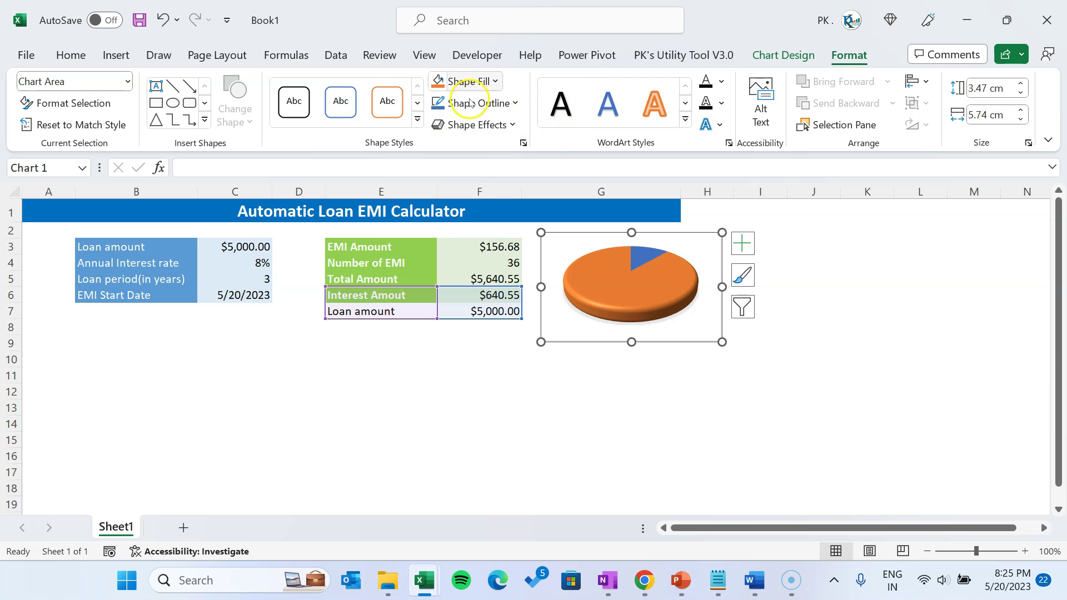
click(478, 81)
click(483, 289)
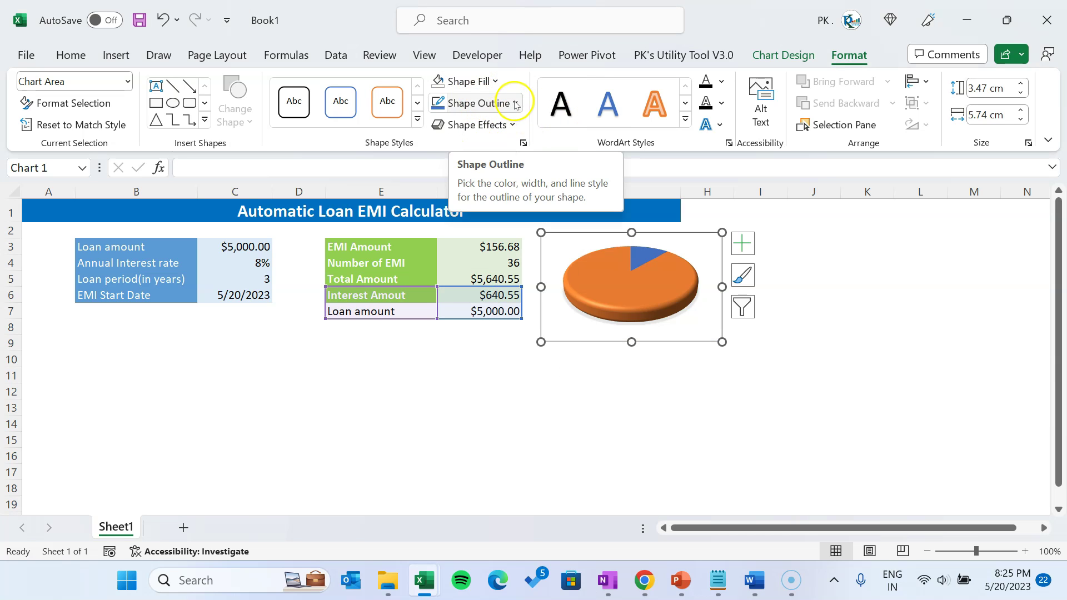
click(515, 103)
click(484, 305)
- Shrink the pie chart to about 2.97 × 4.97 cm beside the EMI summary
drag(716, 341, 688, 321)
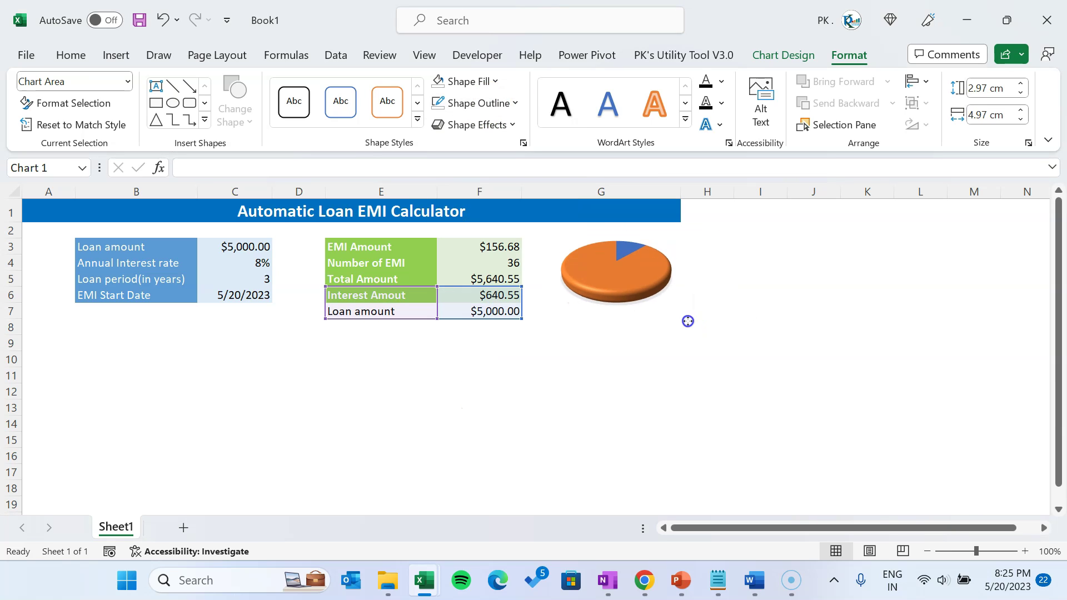
click(628, 286)
click(708, 376)
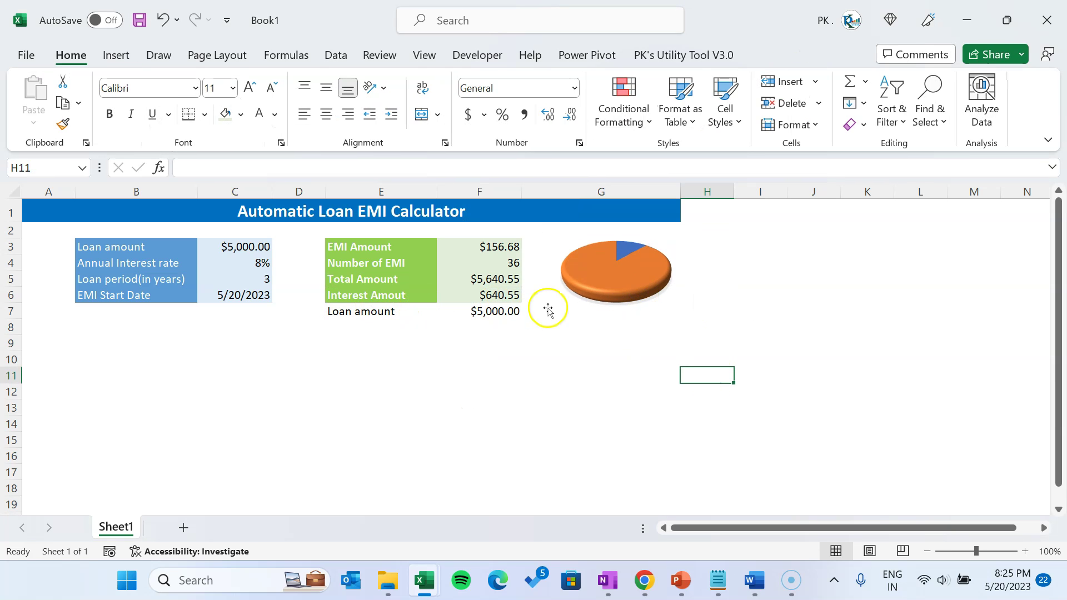
- Add a legend to the pie chart, position it at the bottom and set its font size to 8
click(605, 295)
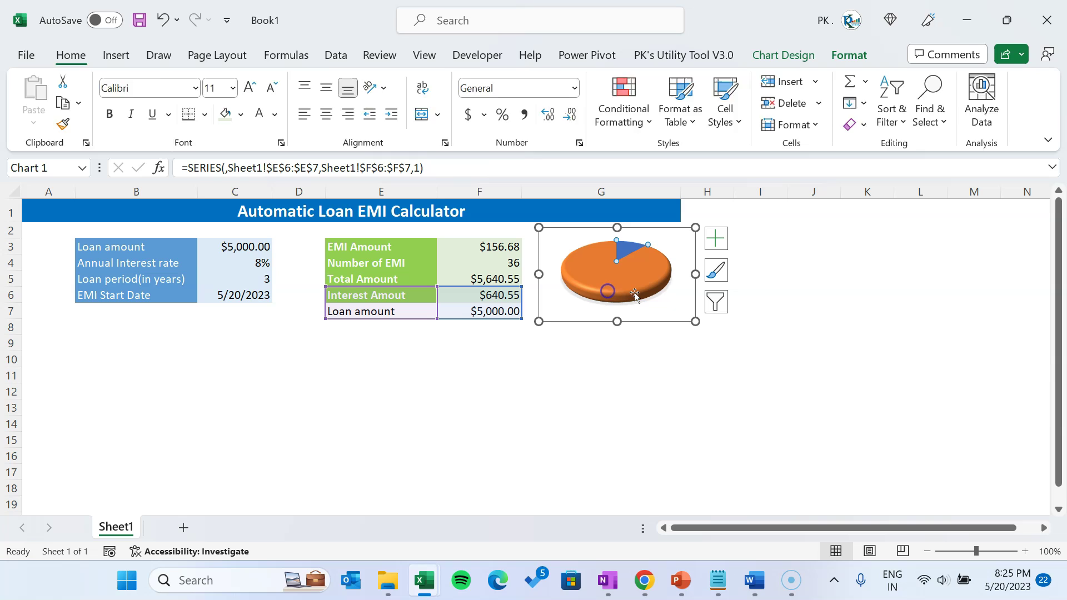
click(655, 317)
click(715, 238)
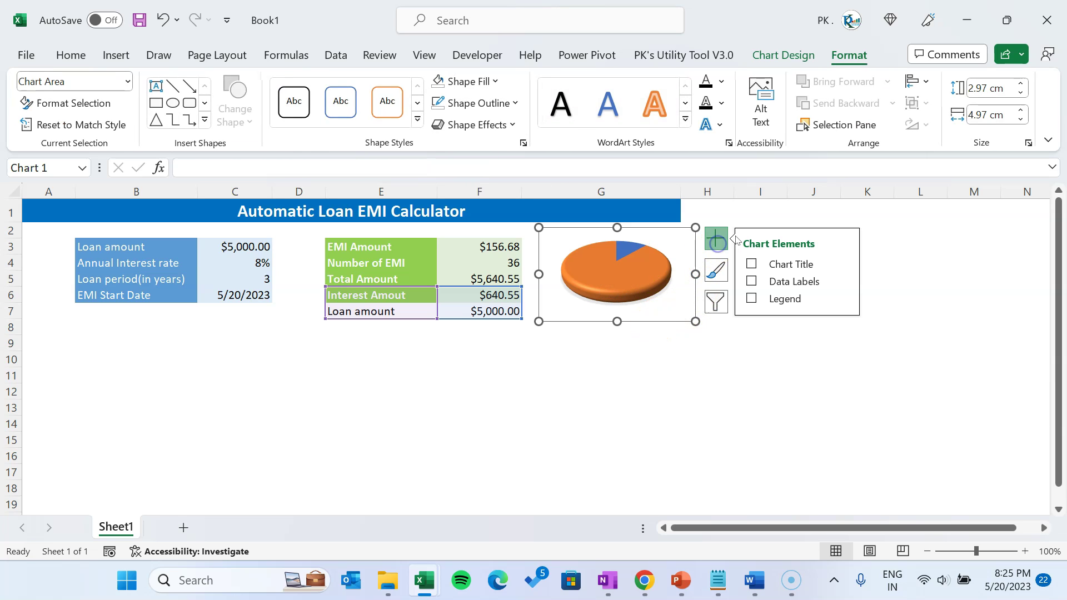
click(751, 299)
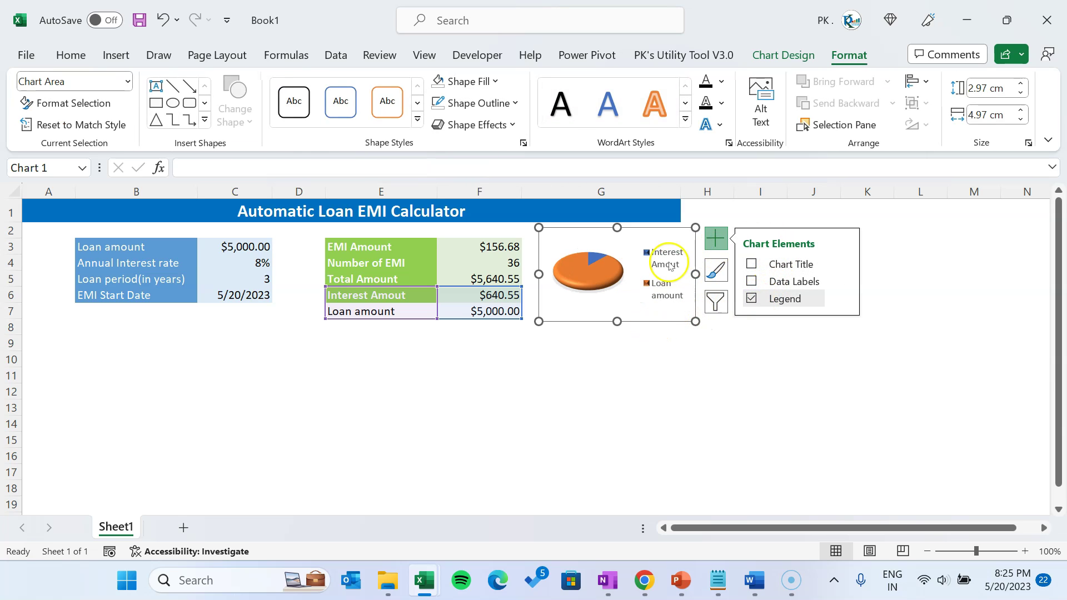
click(666, 259)
right_click(669, 260)
click(743, 425)
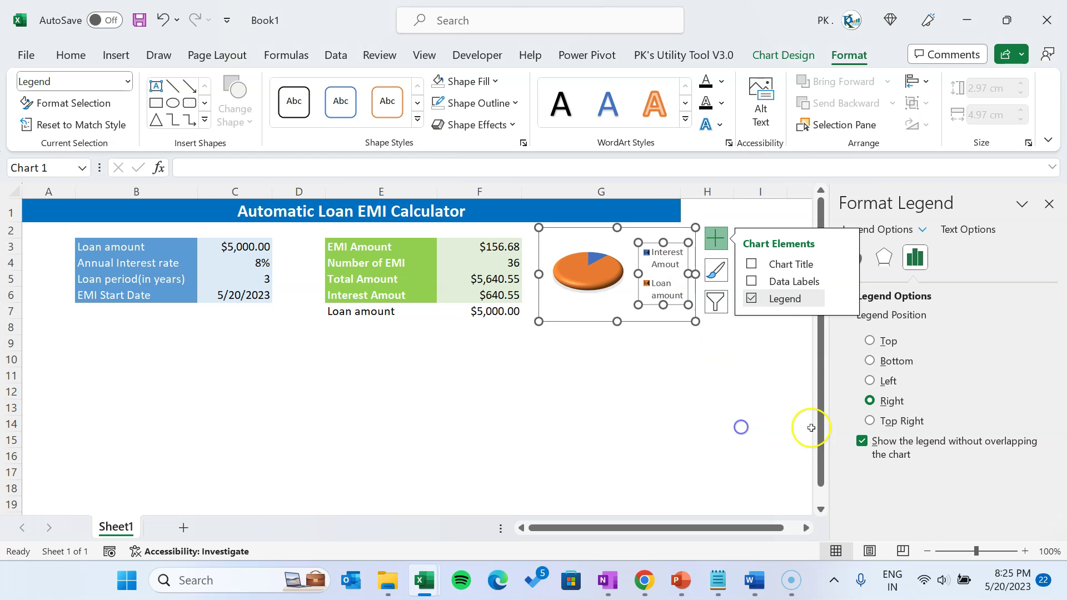
click(1049, 204)
click(80, 57)
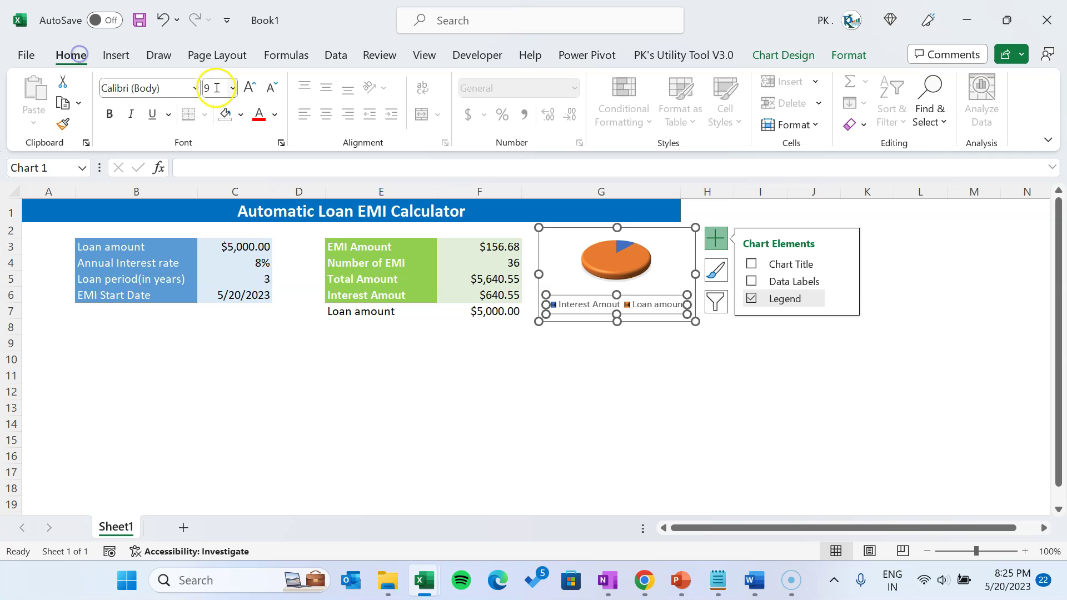
click(266, 89)
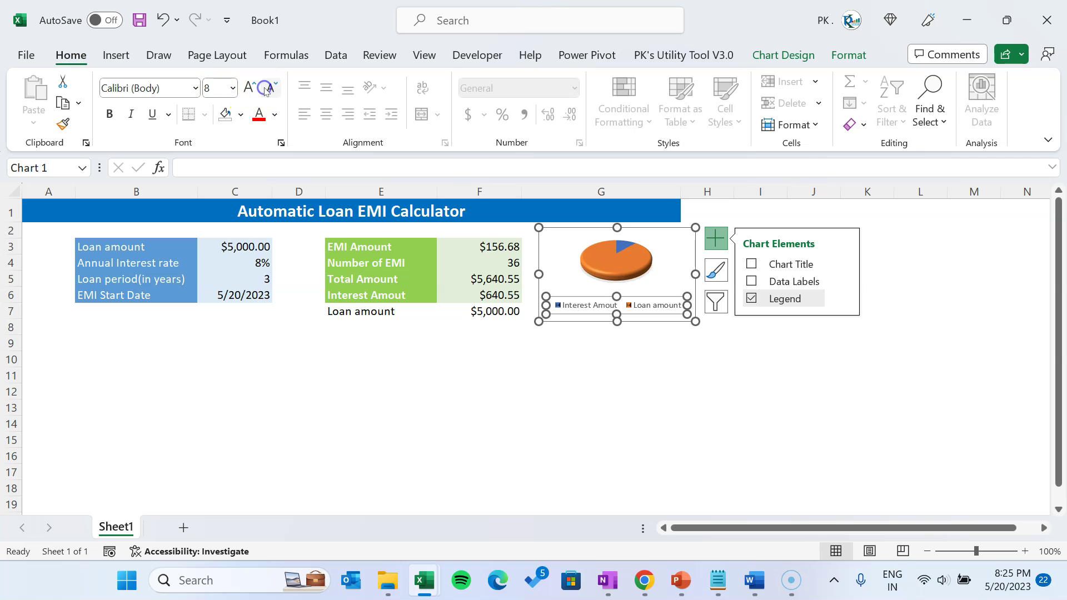
- Enlarge the pie's plot area to fill the space above the legend
click(657, 284)
drag(684, 286, 691, 298)
drag(546, 244, 540, 230)
click(815, 342)
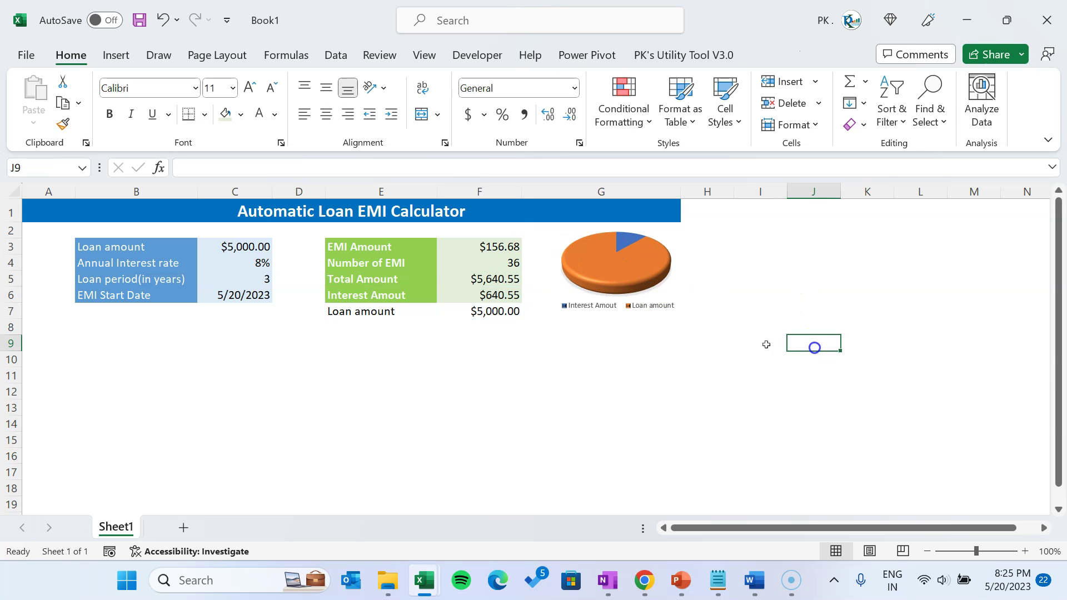
- Pull the interest amount slice out of the pie by about 20%
click(633, 270)
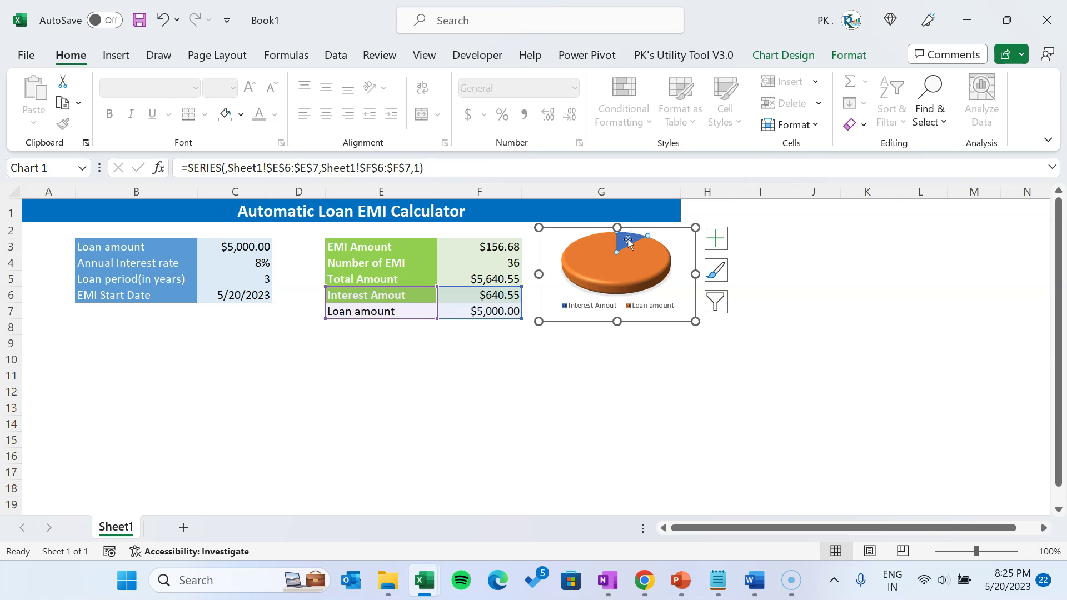
drag(628, 240, 632, 236)
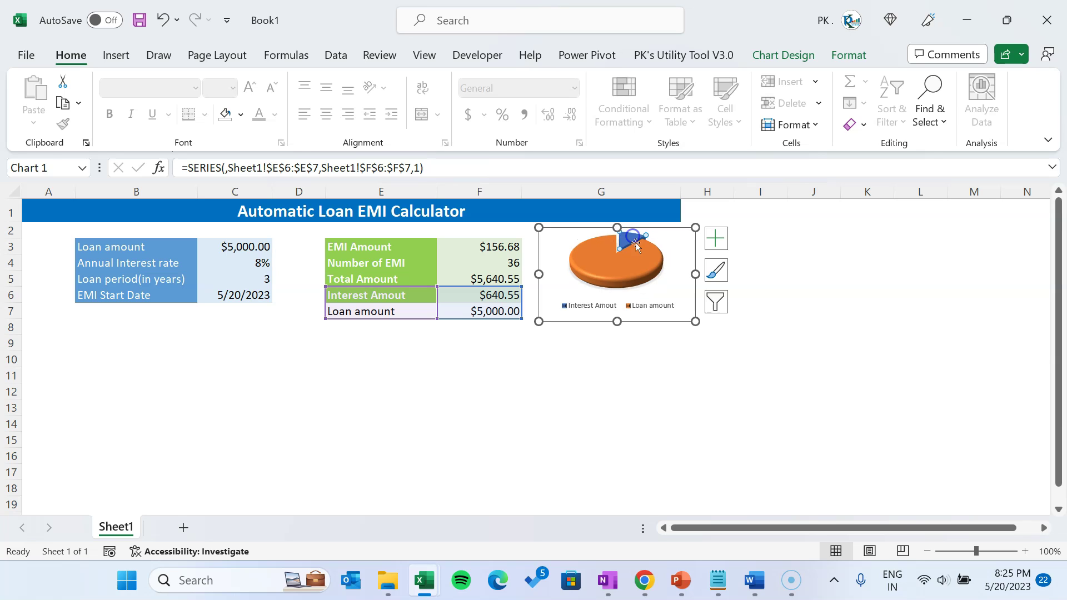
click(651, 359)
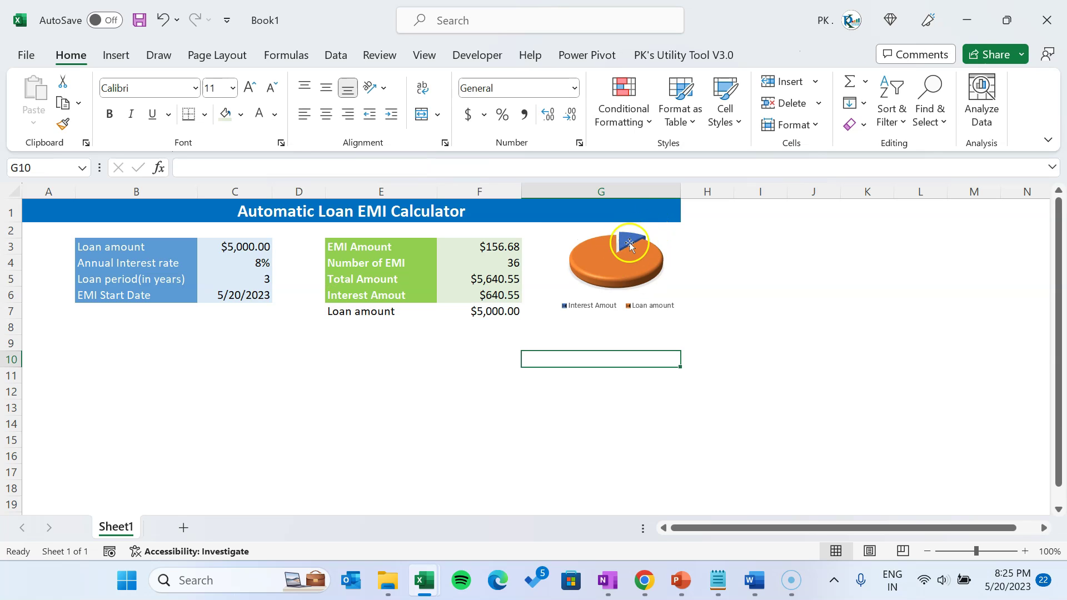
- Fill only the loan amount slice of the pie with light green
click(621, 271)
click(630, 291)
mouse_move(620, 280)
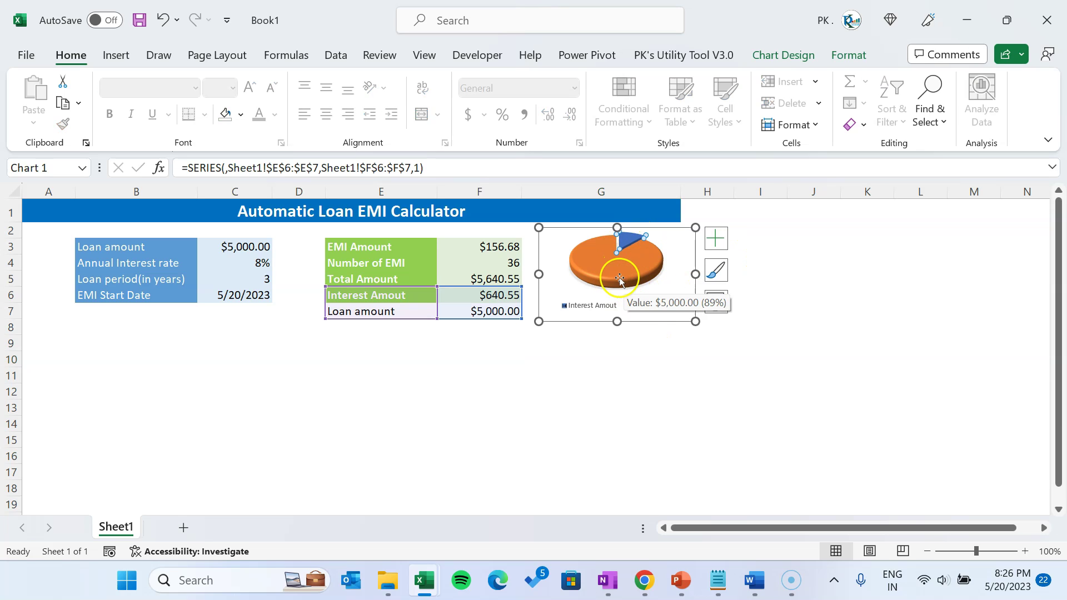
click(848, 55)
click(486, 86)
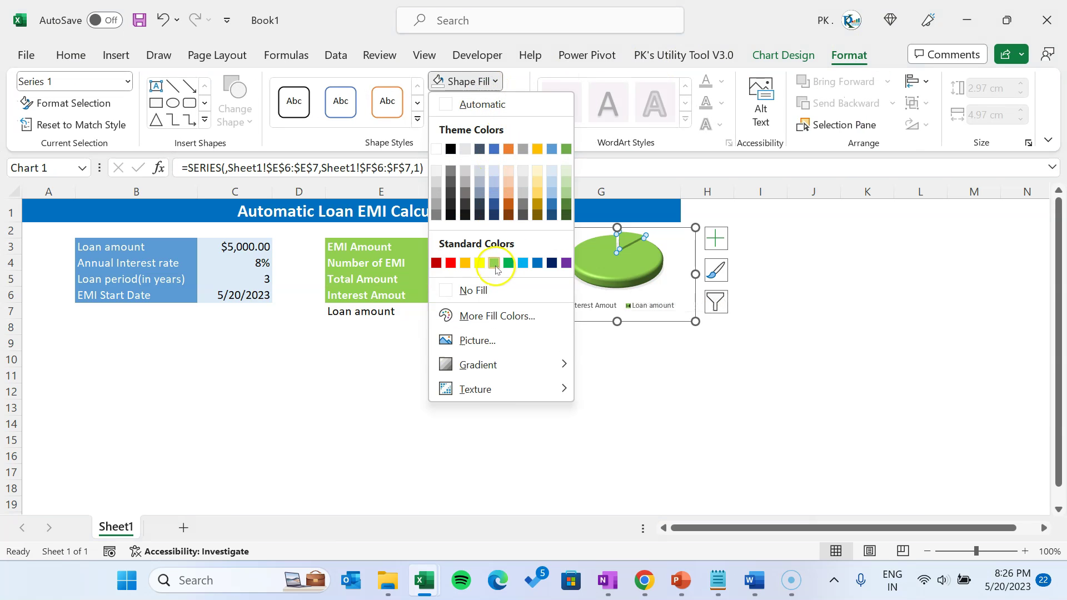
click(607, 266)
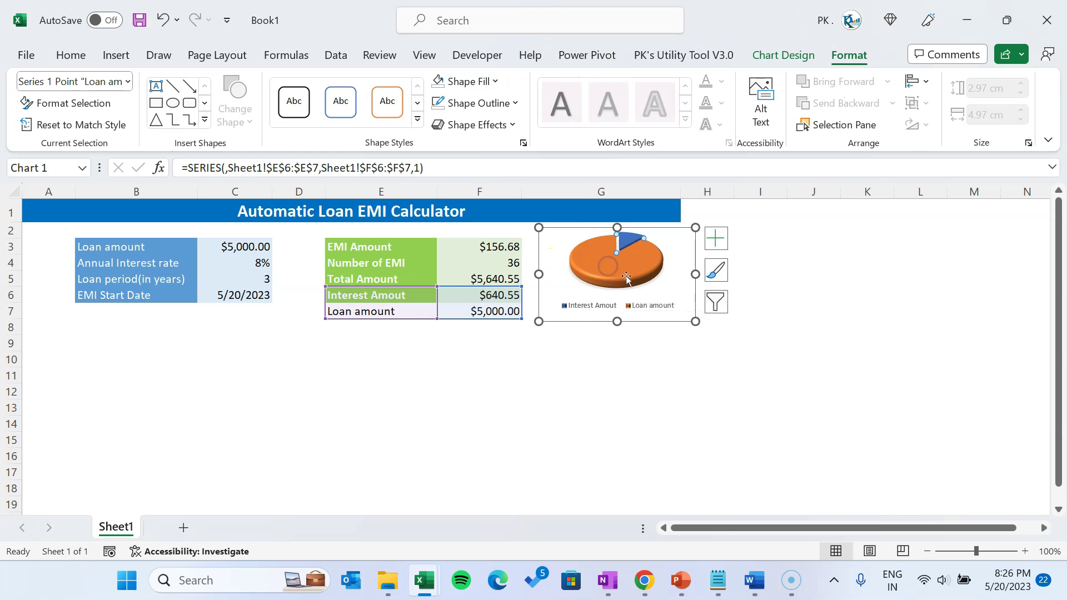
click(464, 81)
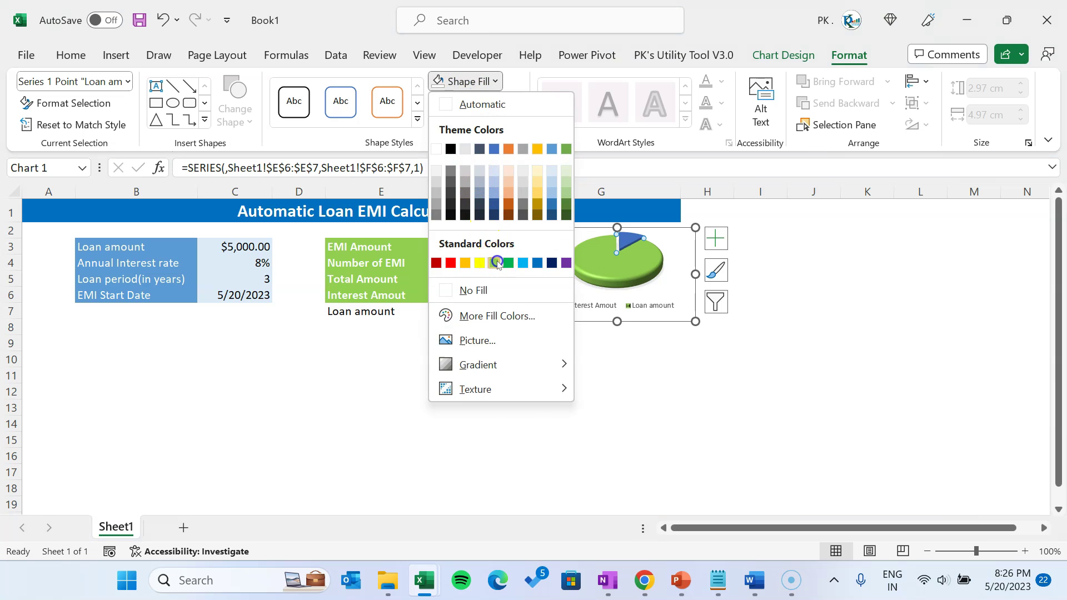
click(497, 263)
- Fill the interest amount slice with Orange, Accent 2
double_click(629, 240)
click(470, 83)
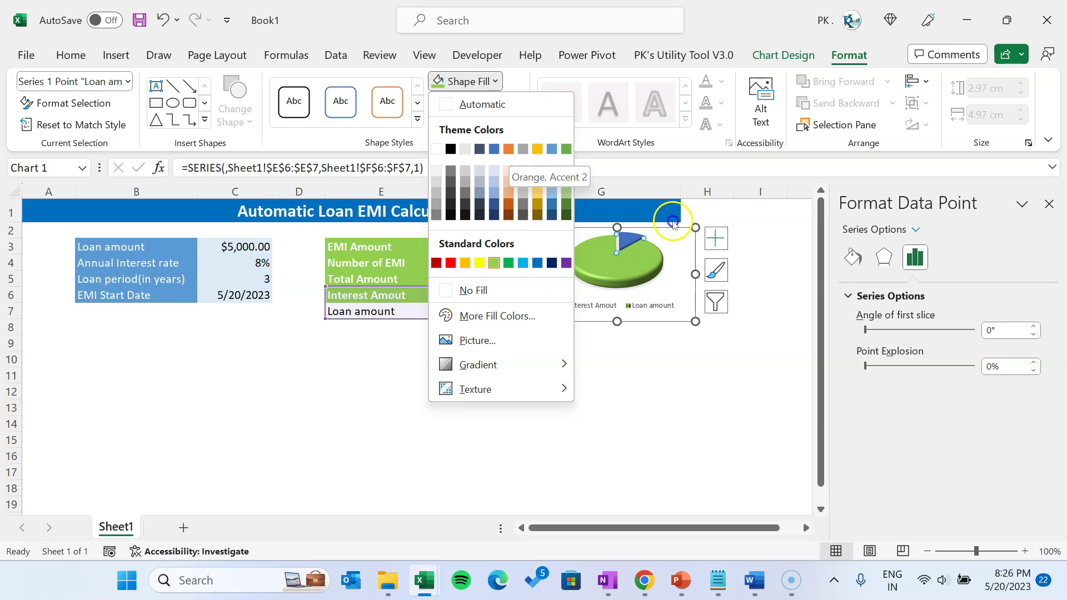
click(509, 149)
click(1048, 205)
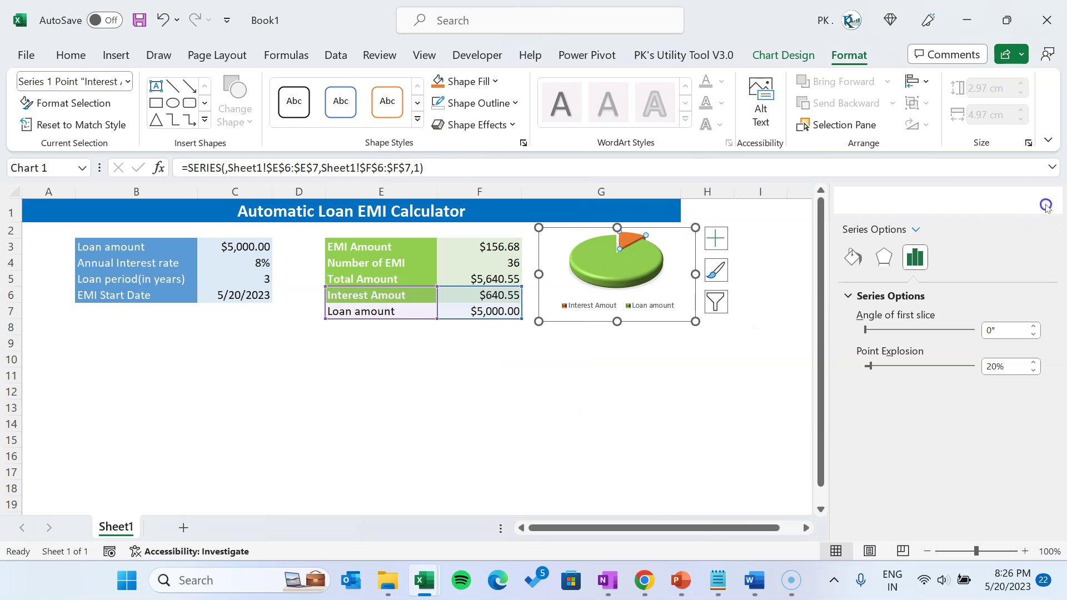
click(714, 358)
- Add data labels to the pie slices that show the percentage instead of the value
click(626, 263)
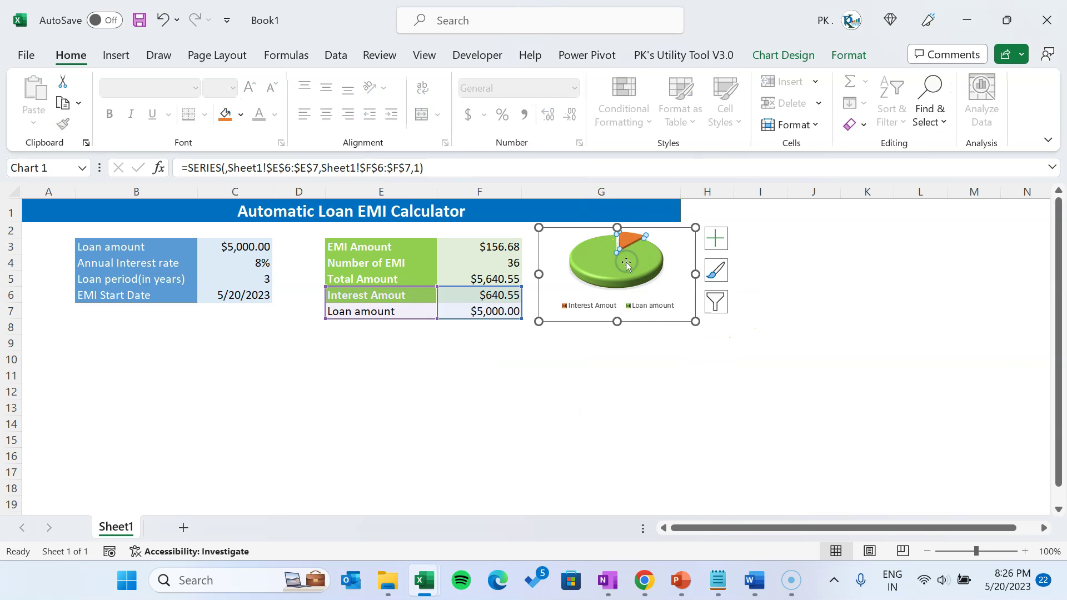
right_click(626, 263)
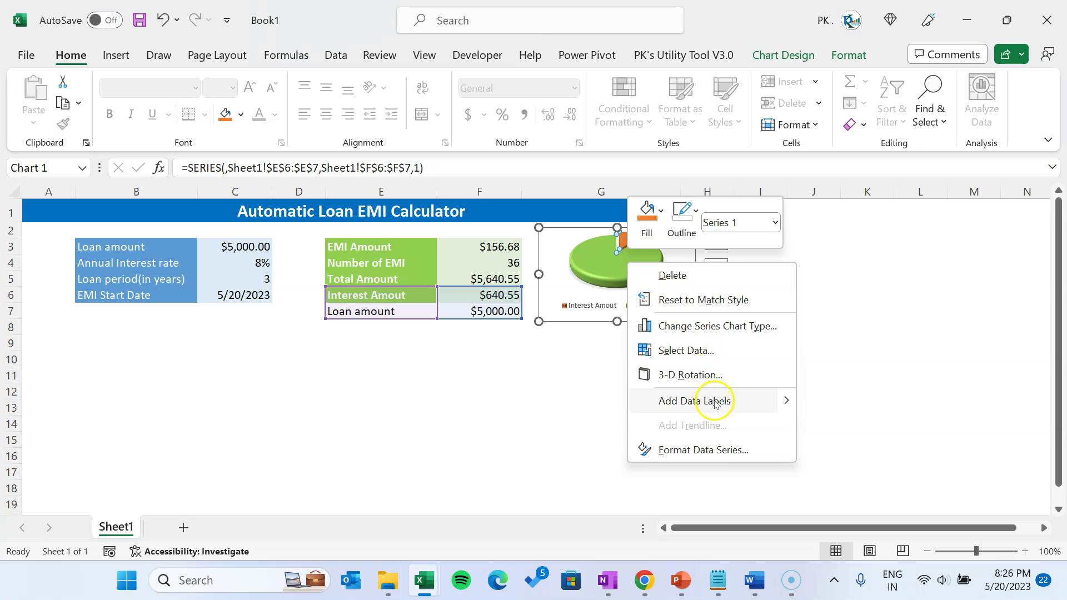
click(721, 402)
click(649, 250)
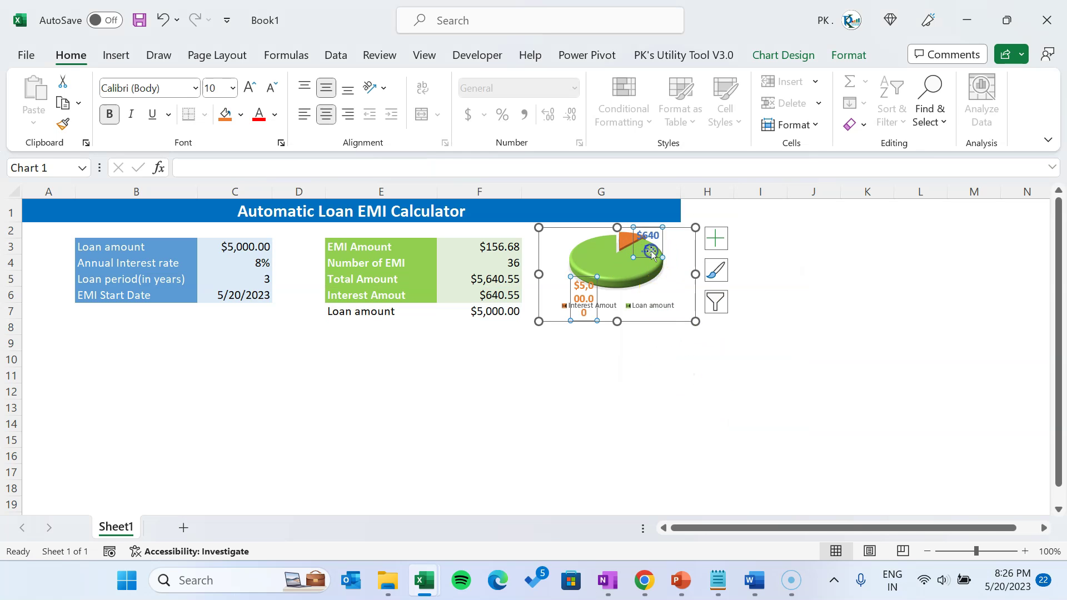
right_click(651, 251)
click(726, 463)
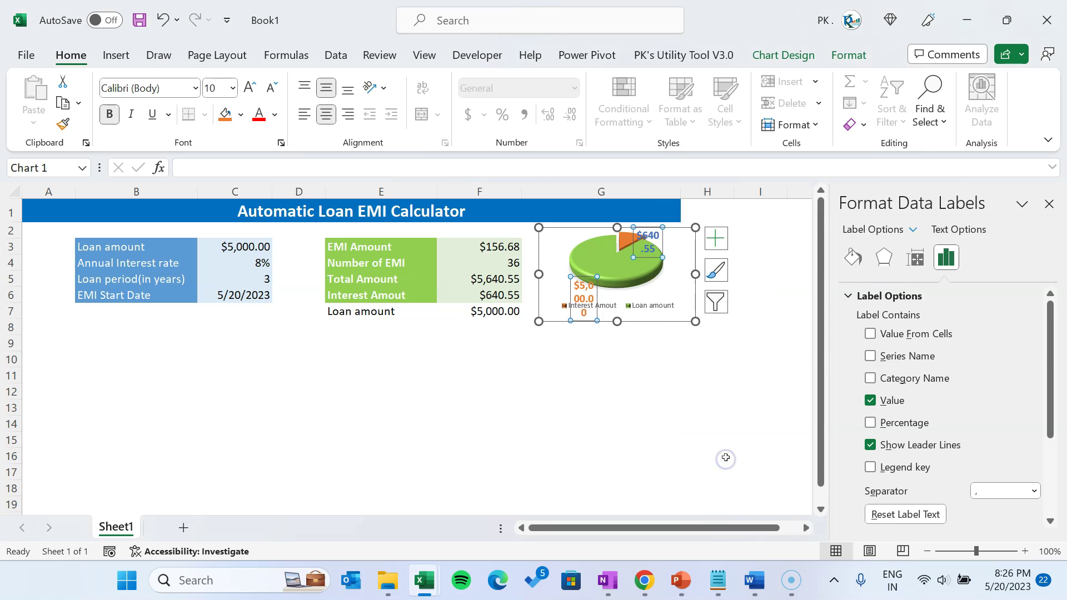
click(893, 420)
click(888, 400)
click(1049, 204)
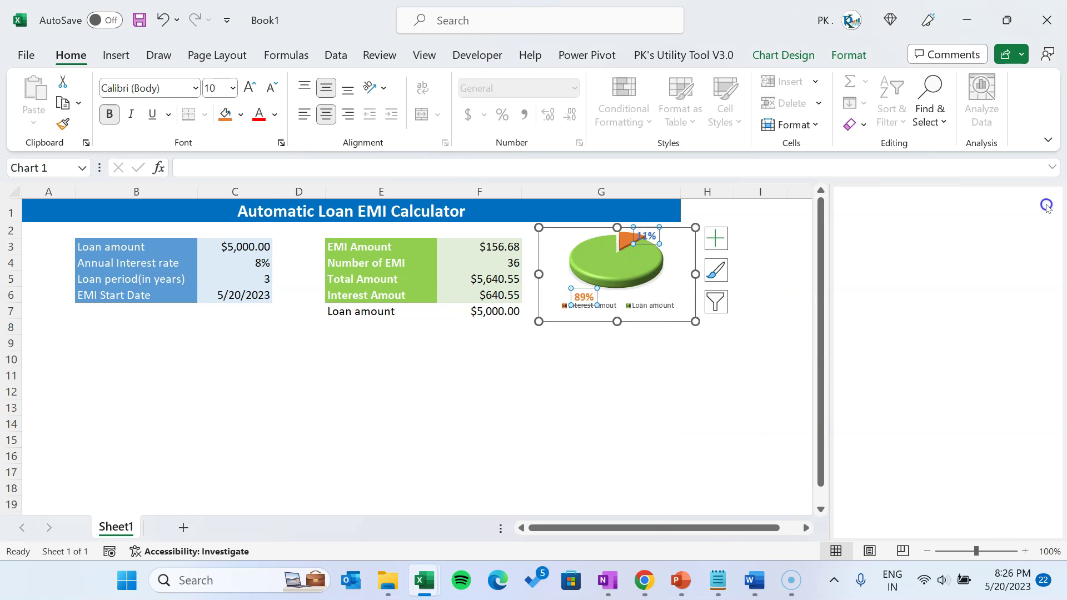
- Set the percentage labels' font size to 7 and their font color to black
click(274, 91)
click(274, 90)
click(274, 90)
click(274, 115)
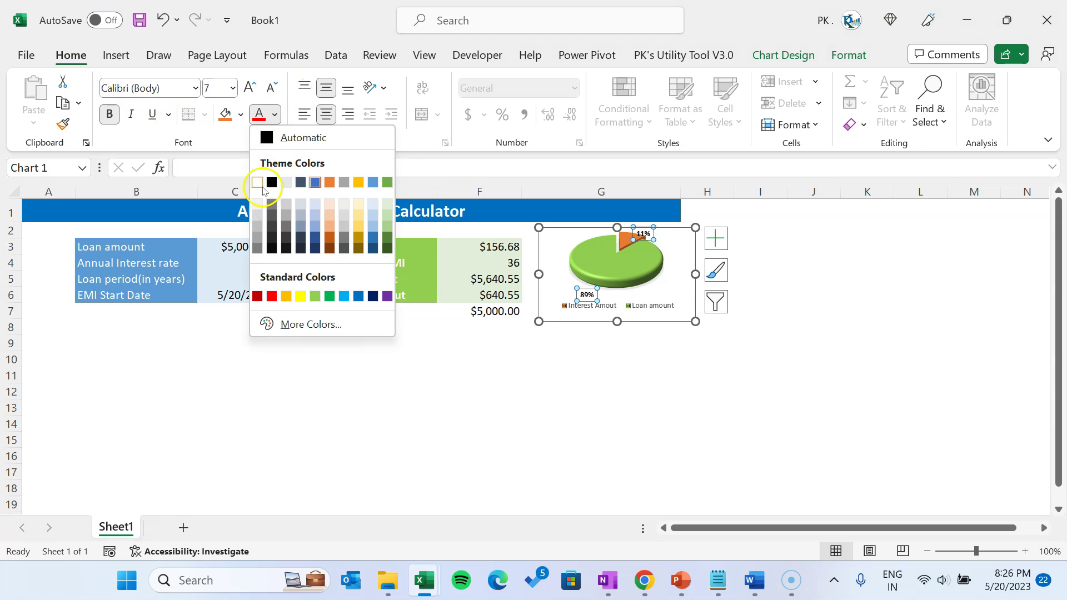
click(272, 183)
click(786, 312)
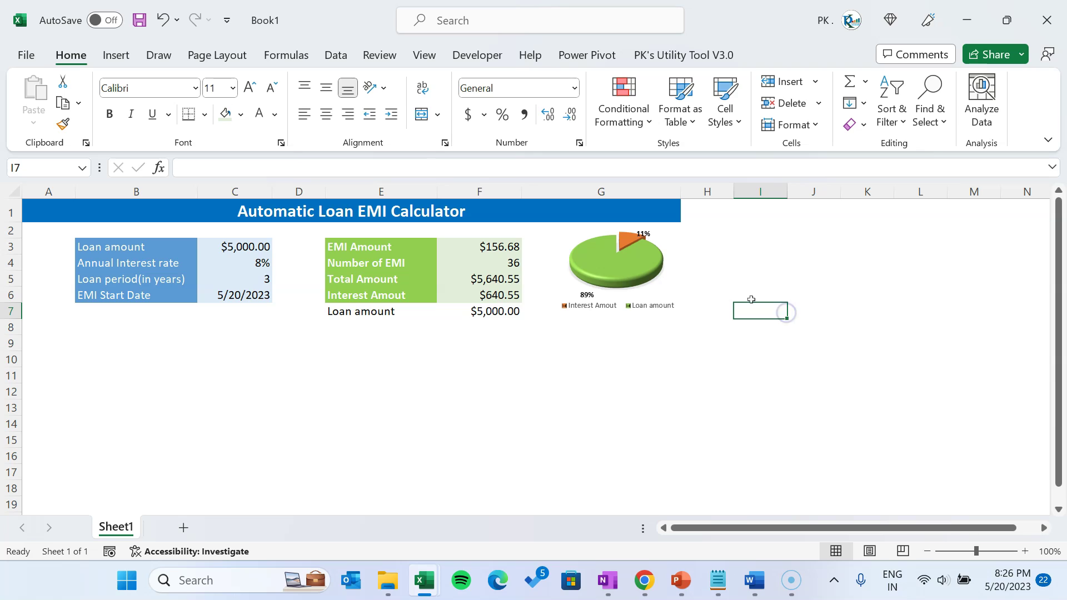
- Set the label position of the percentage data labels to Inside End
click(644, 237)
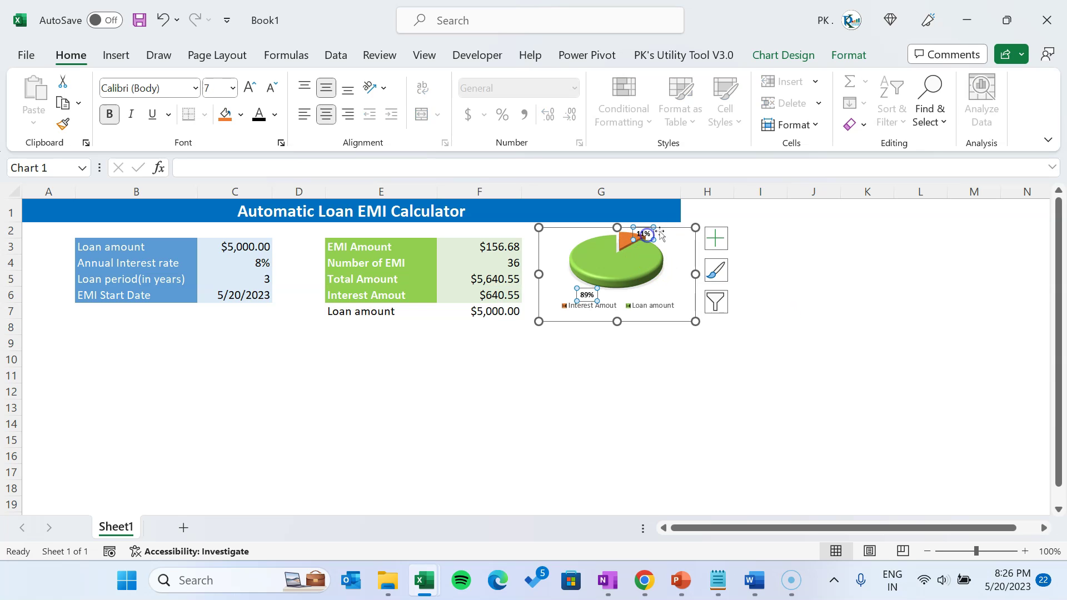
right_click(596, 290)
click(678, 504)
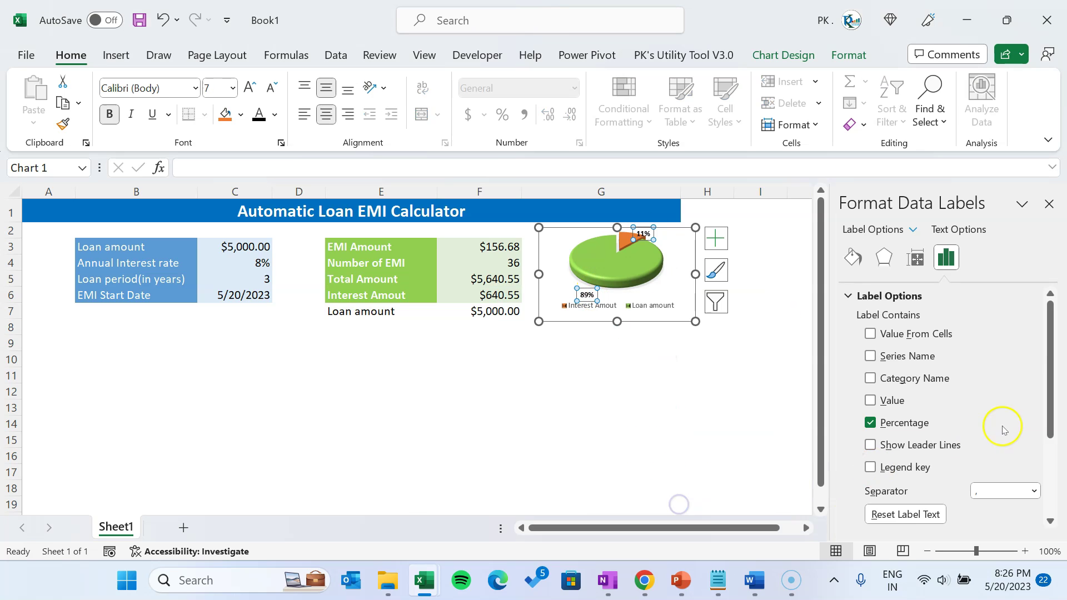
drag(1050, 388, 1057, 495)
click(909, 451)
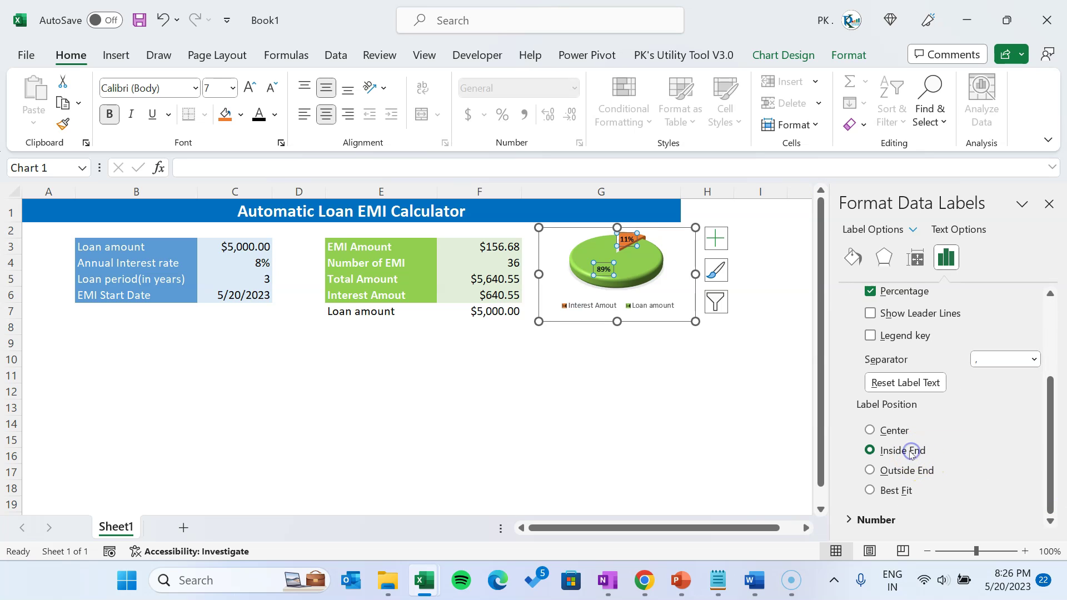
click(1050, 203)
click(794, 342)
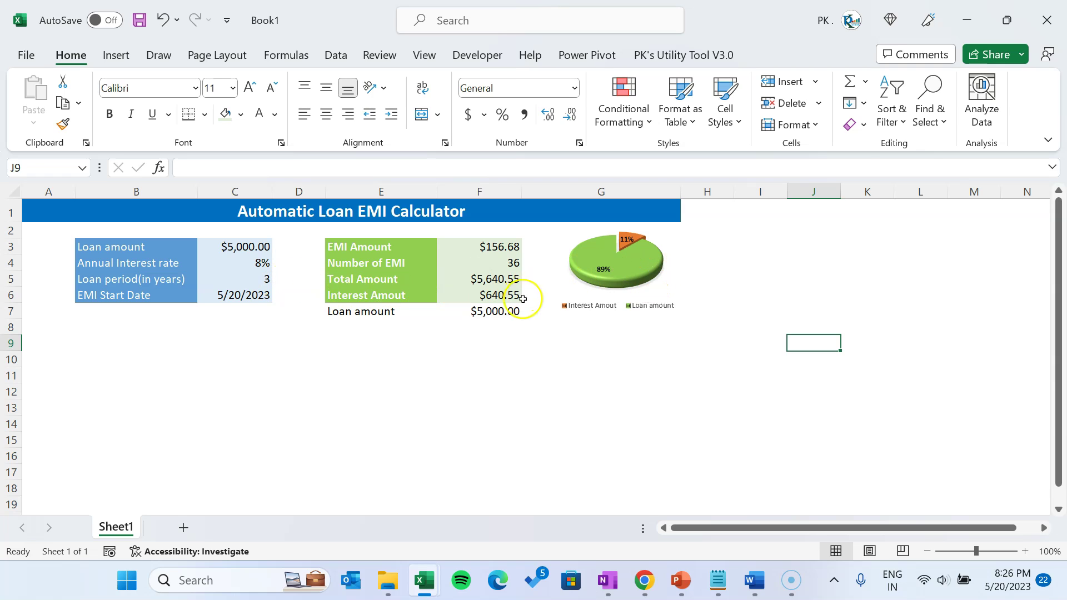
- Test the calculator with loan periods of 20, 40 and 2 years in C5
click(236, 279)
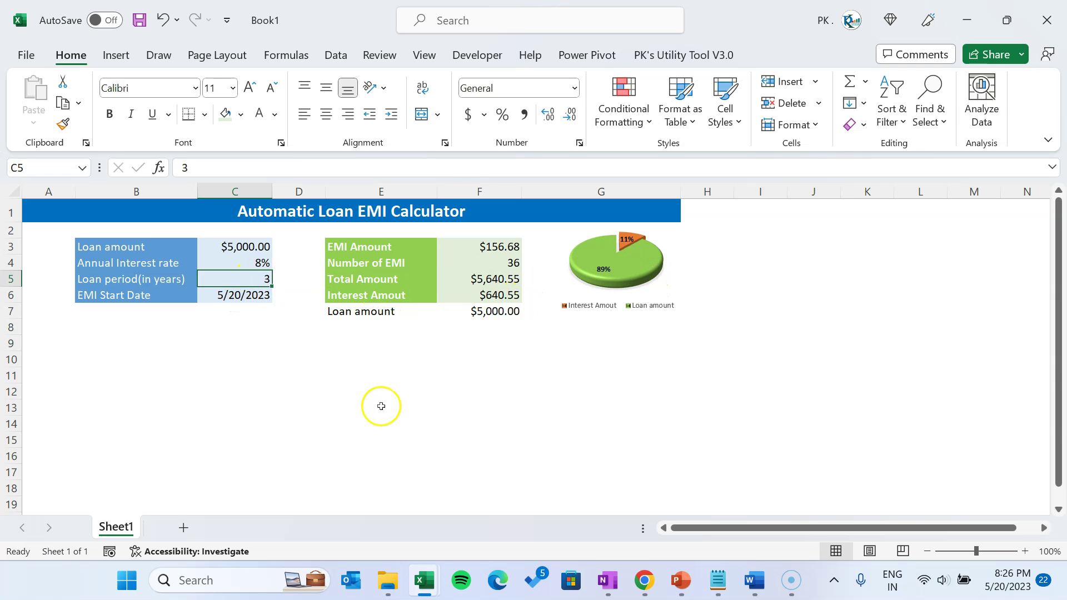
text(20)
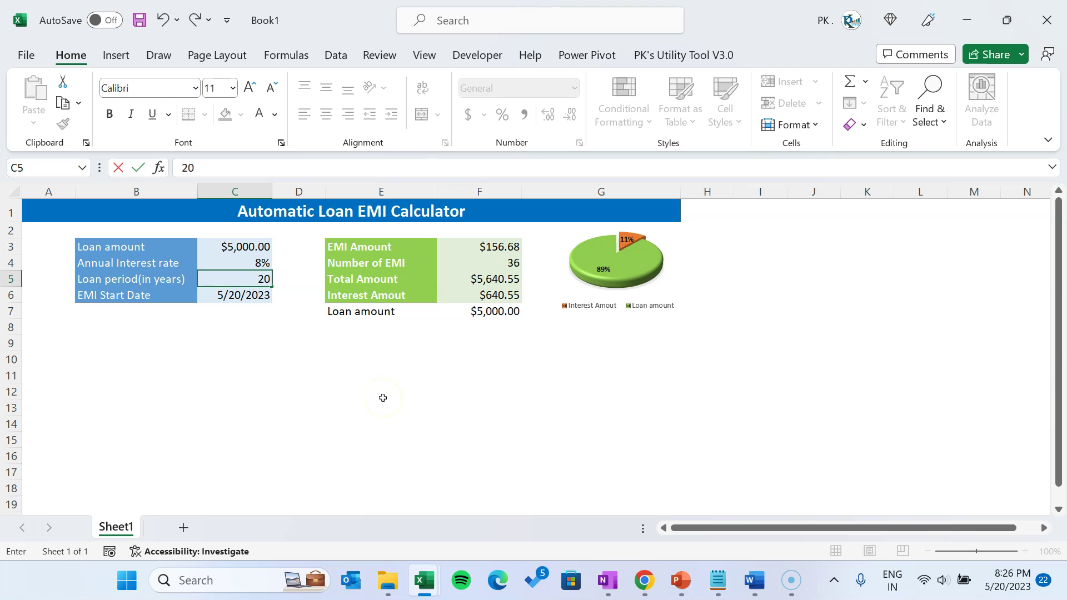
key(Return)
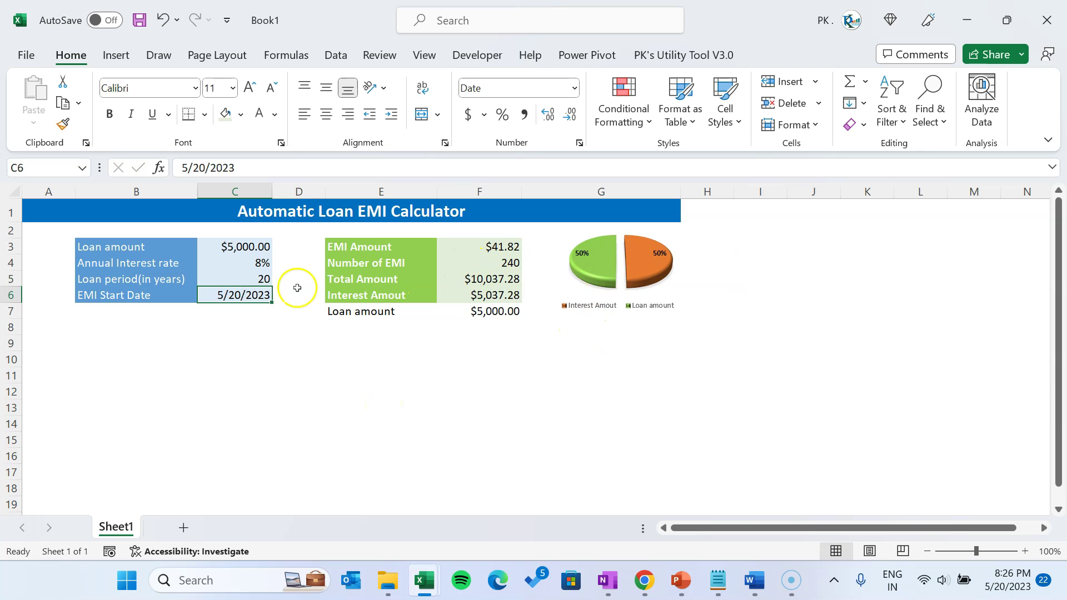
click(264, 280)
text(40)
key(Return)
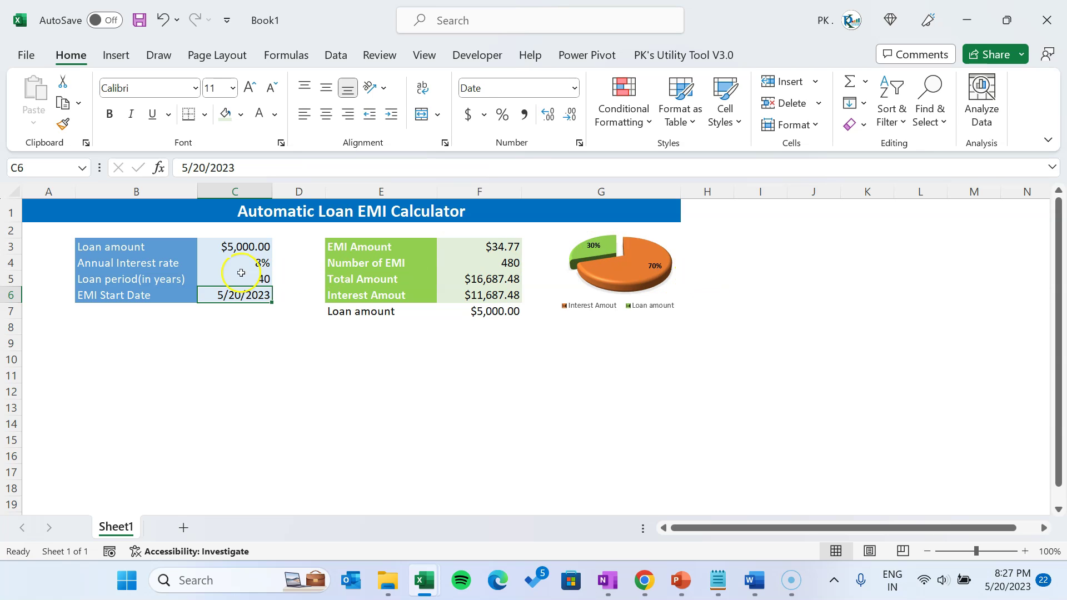
click(241, 272)
text(2)
click(290, 347)
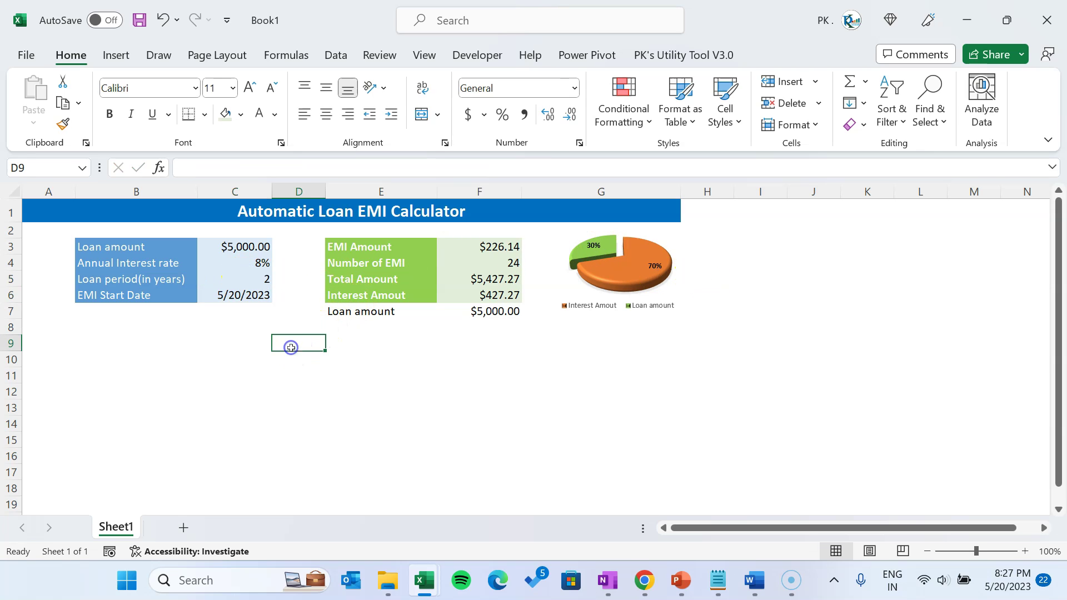
click(554, 384)
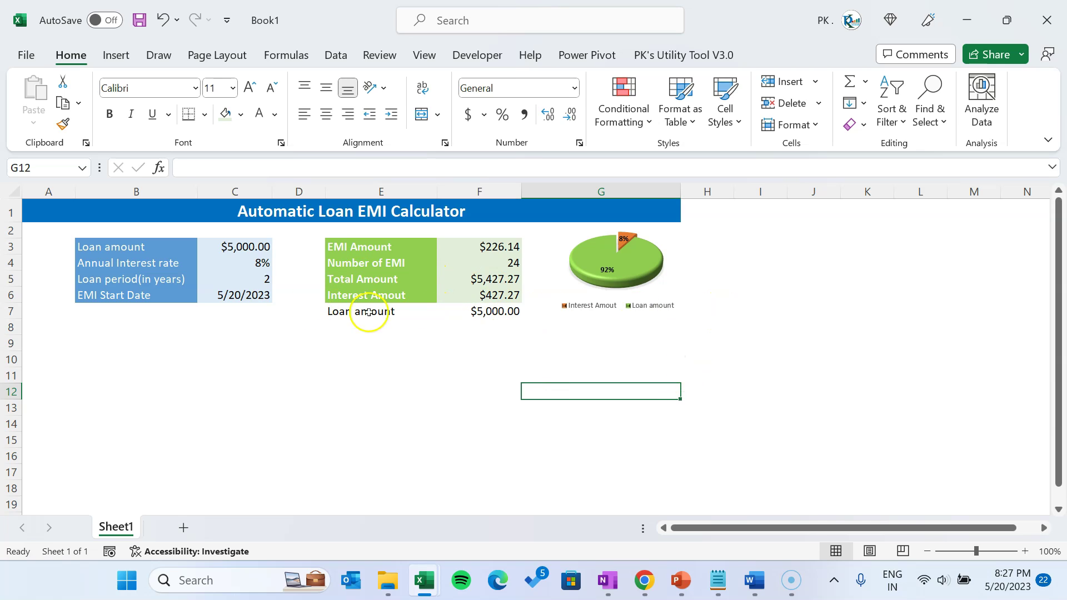
- Set the font color of the helper Loan amount row, E7:F7, to white to hide it beside the chart
drag(369, 313, 489, 311)
click(259, 114)
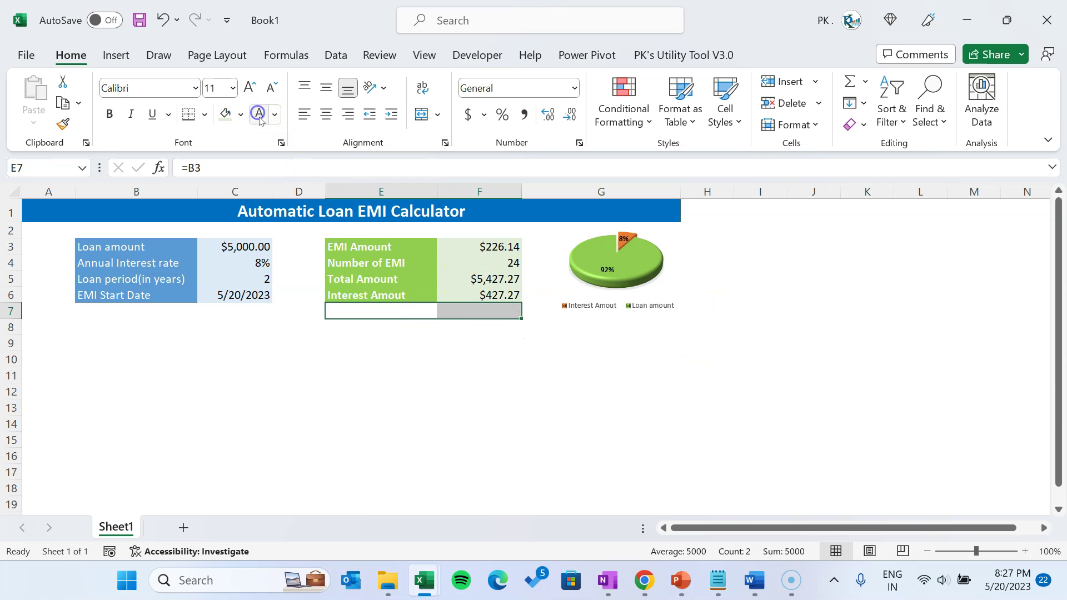
click(440, 348)
click(678, 261)
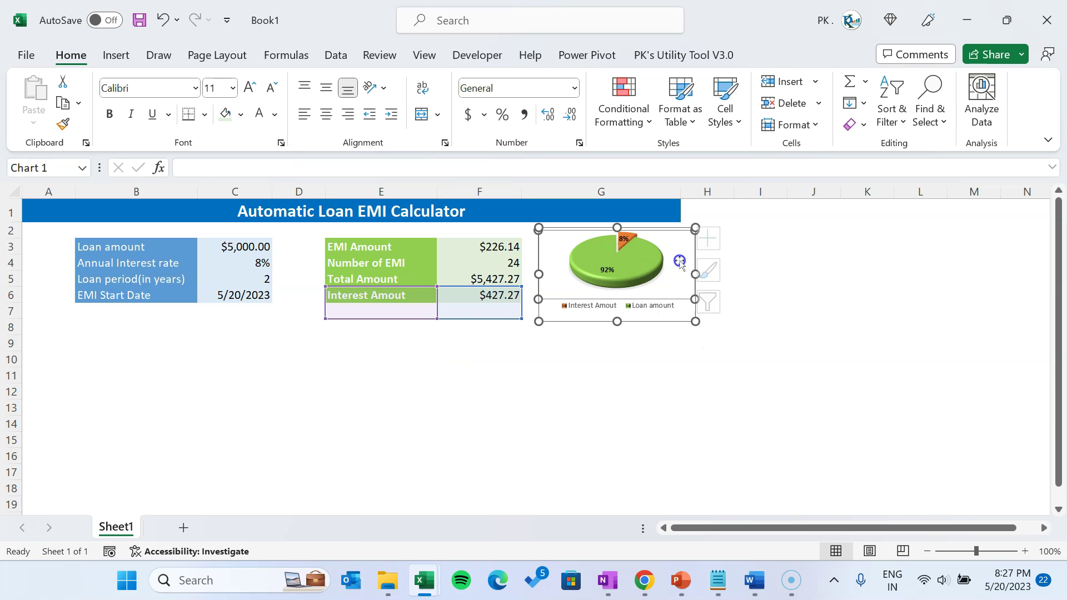
click(440, 357)
- Copy the EMI schedule header row from the finished Automatic EMI Calculator workbook and paste it as values into A8 of Book1
click(32, 332)
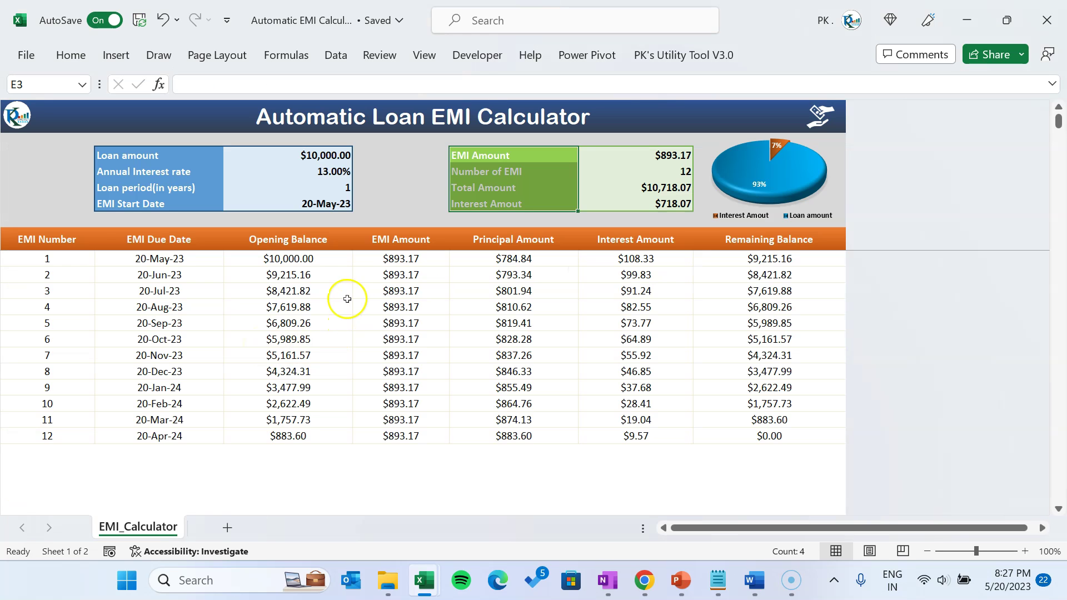
drag(69, 238, 784, 238)
key(ctrl+c)
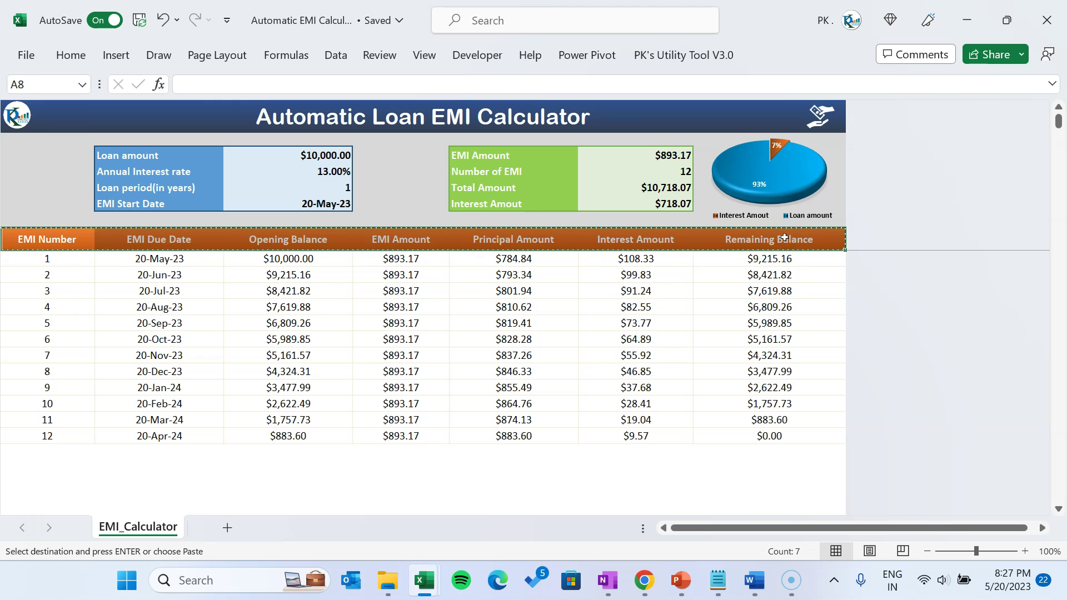
key(alt+Tab)
key(alt+e)
key(s)
click(572, 317)
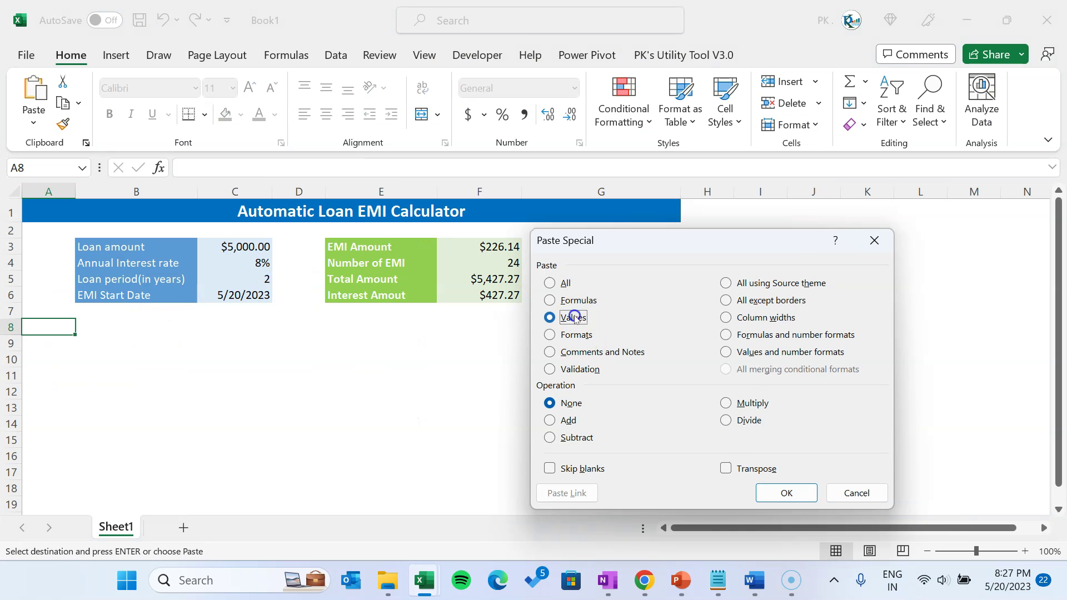
click(799, 496)
click(295, 389)
- Adjust the widths of columns A to G so that all schedule headers in row 8 fit
click(59, 326)
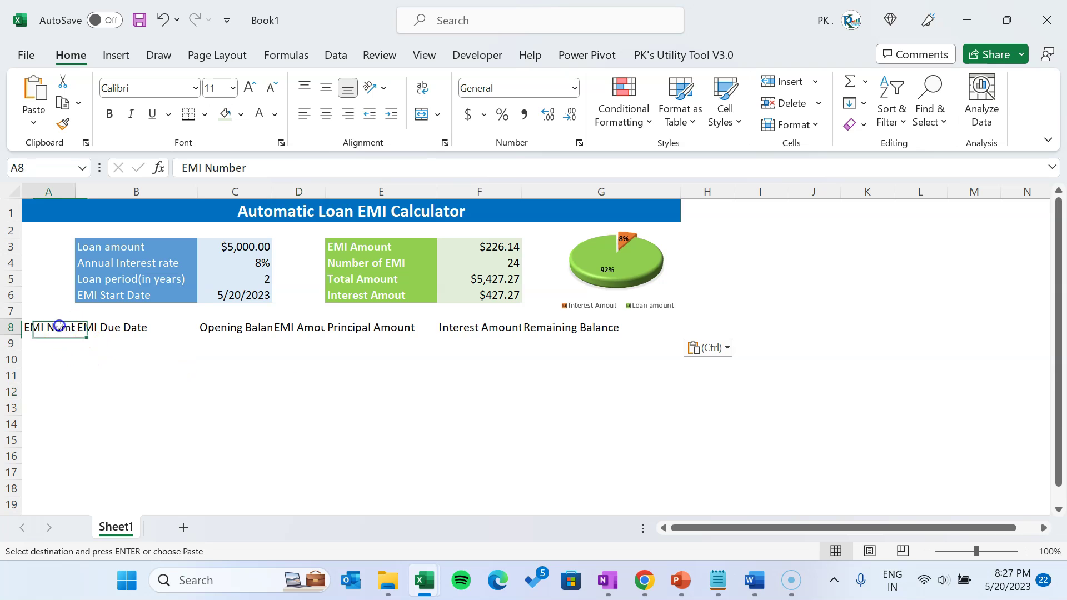
key(alt+h)
key(o)
key(i)
drag(59, 326, 599, 320)
key(ctrl+space)
drag(696, 193, 684, 193)
click(183, 343)
drag(168, 192, 107, 192)
drag(547, 193, 502, 193)
click(561, 376)
- Format the header row A8:G8 as centered, bold white text at size 10 on an orange fill
drag(60, 326, 883, 319)
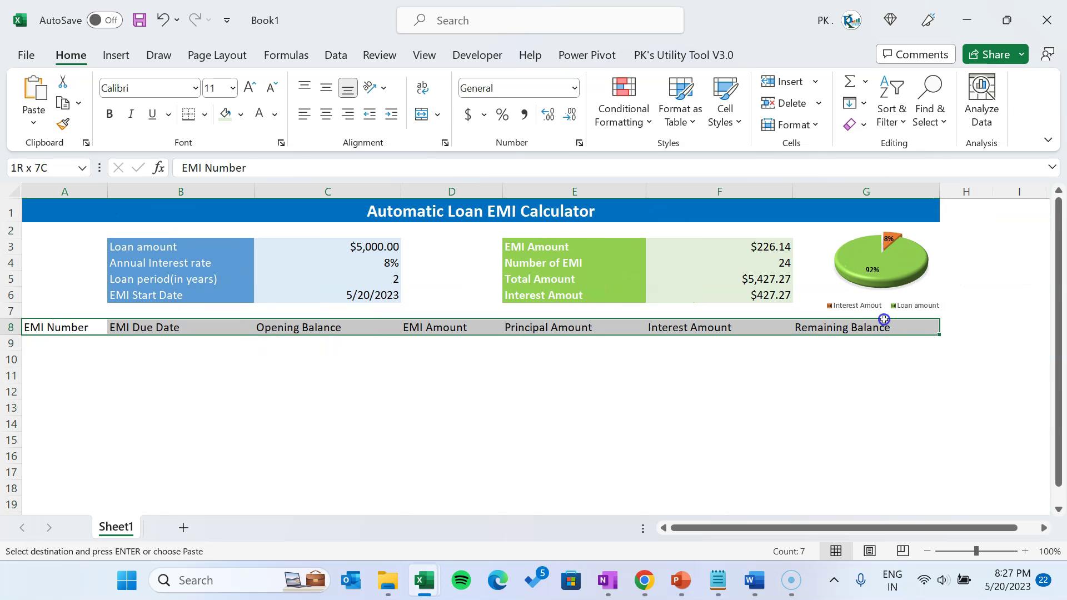
click(326, 113)
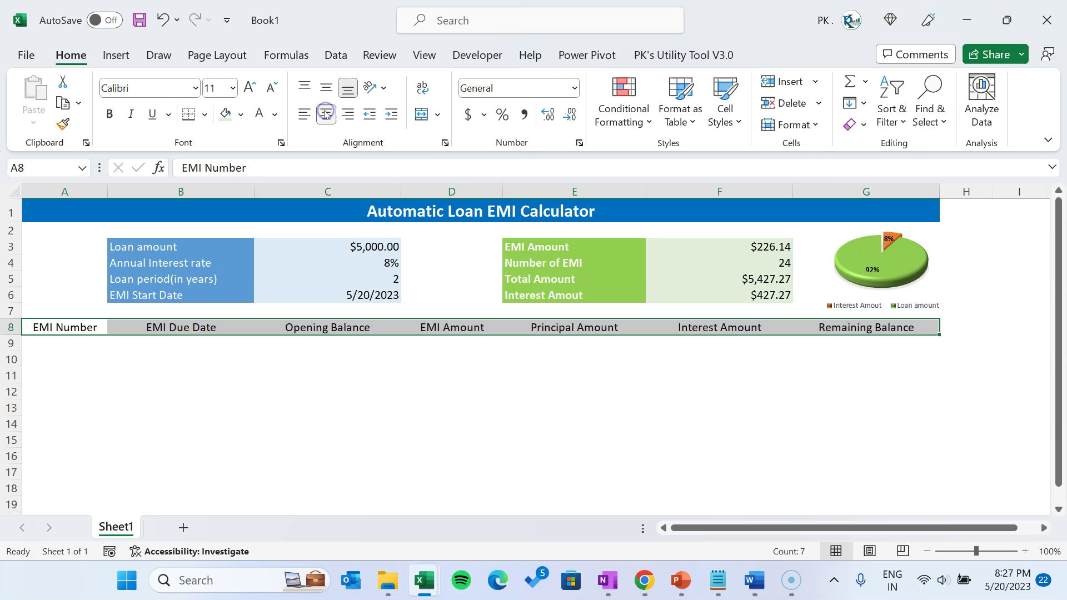
click(242, 114)
click(296, 212)
click(260, 114)
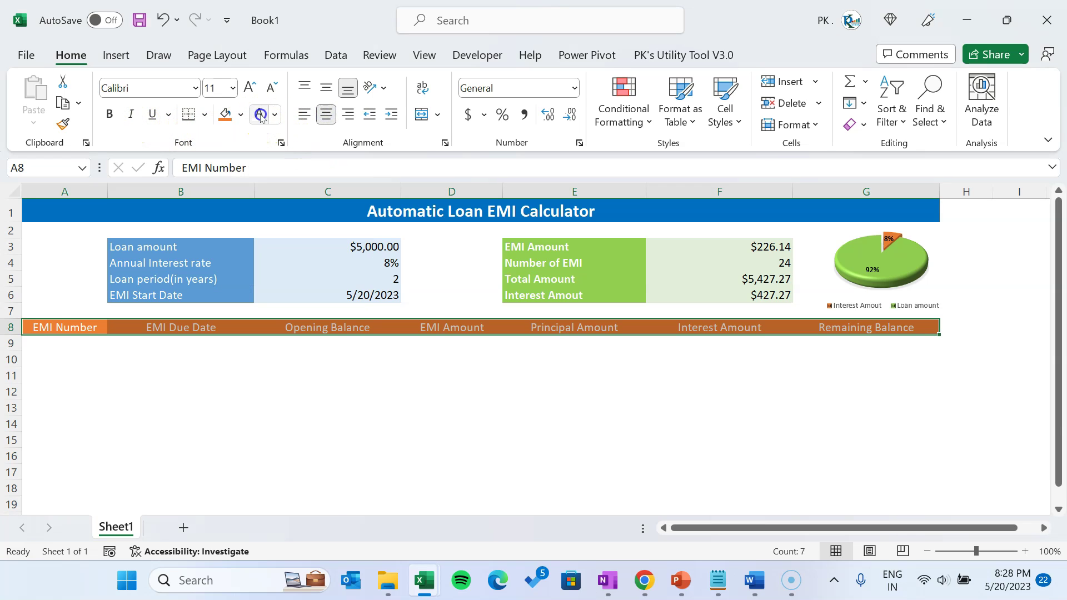
click(110, 114)
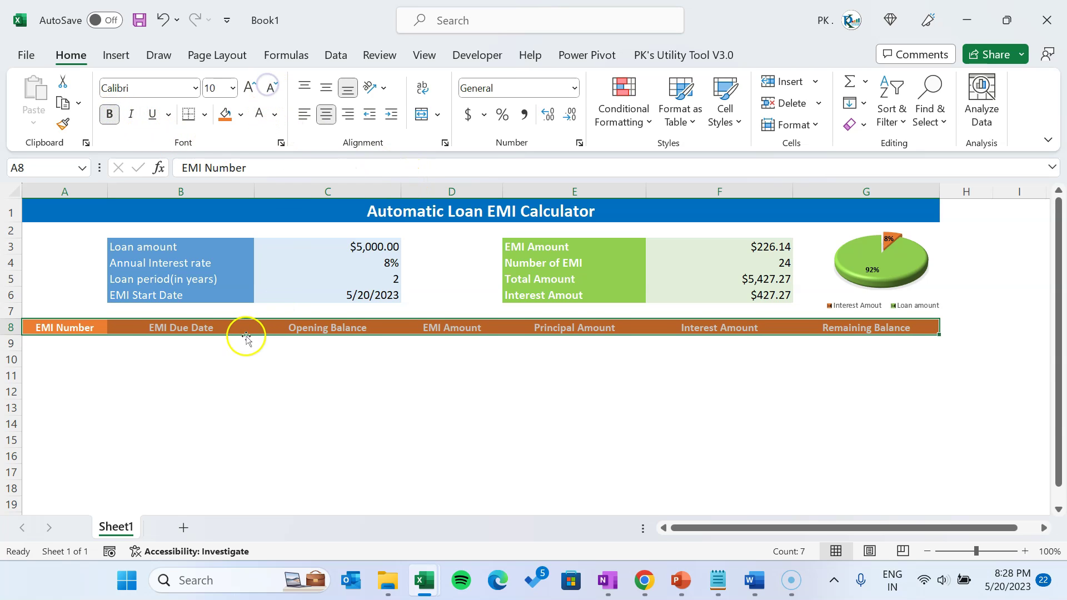
click(58, 347)
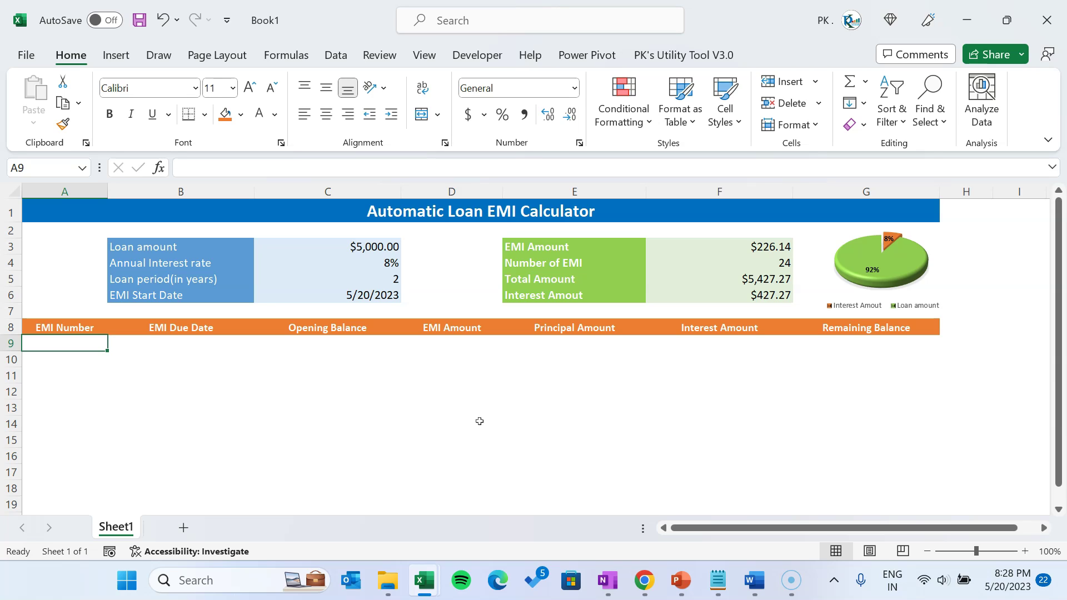
- Narrow column F slightly and enter =ROW() in A9, the first EMI Number cell
click(771, 260)
drag(793, 201, 782, 201)
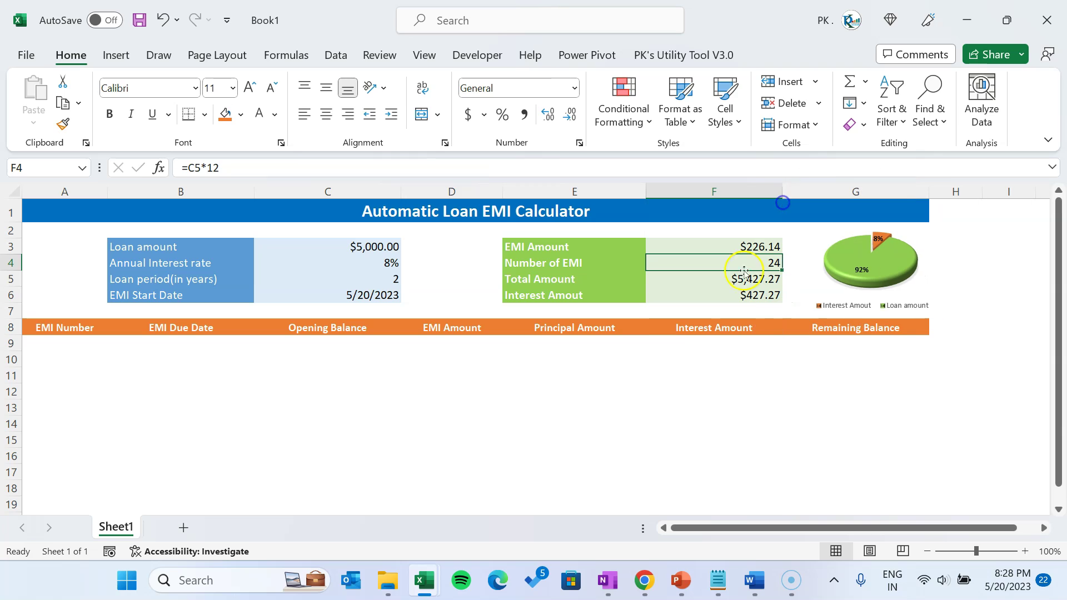
click(90, 347)
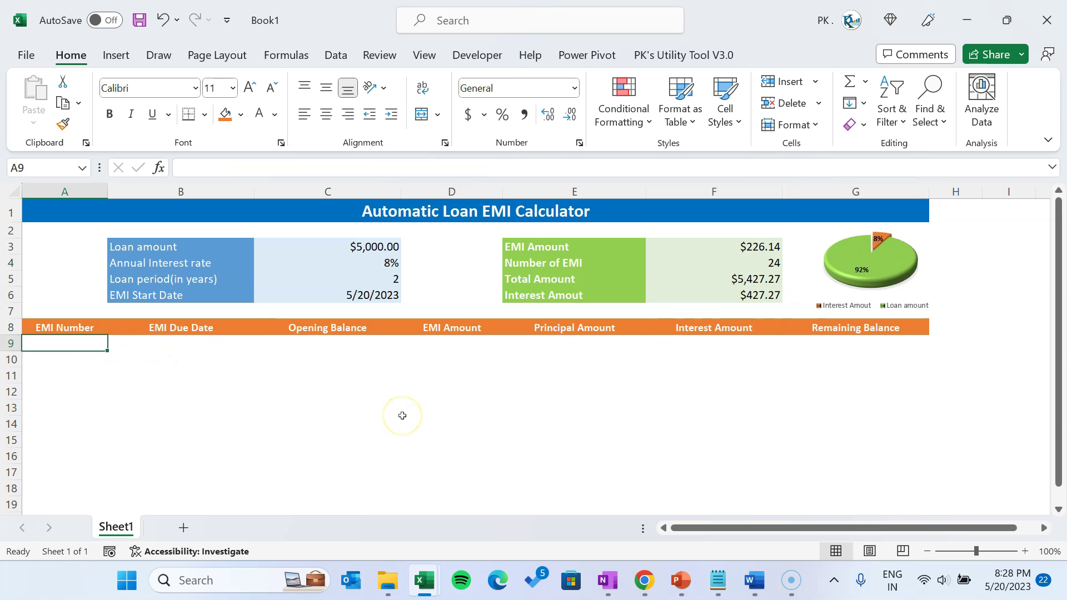
text(=row)
key(Tab)
text())
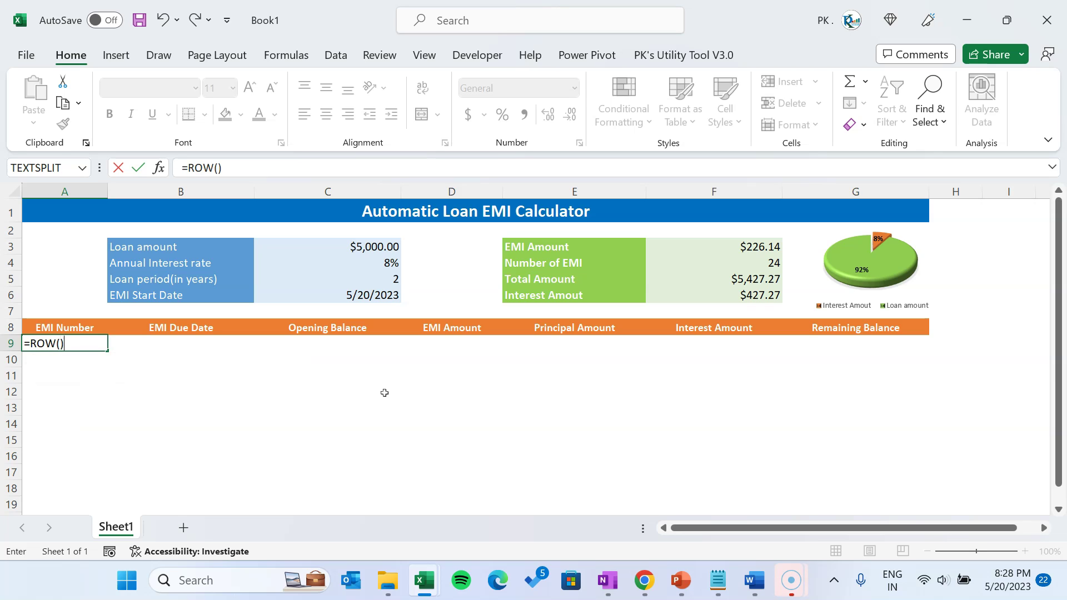
key(ctrl+Return)
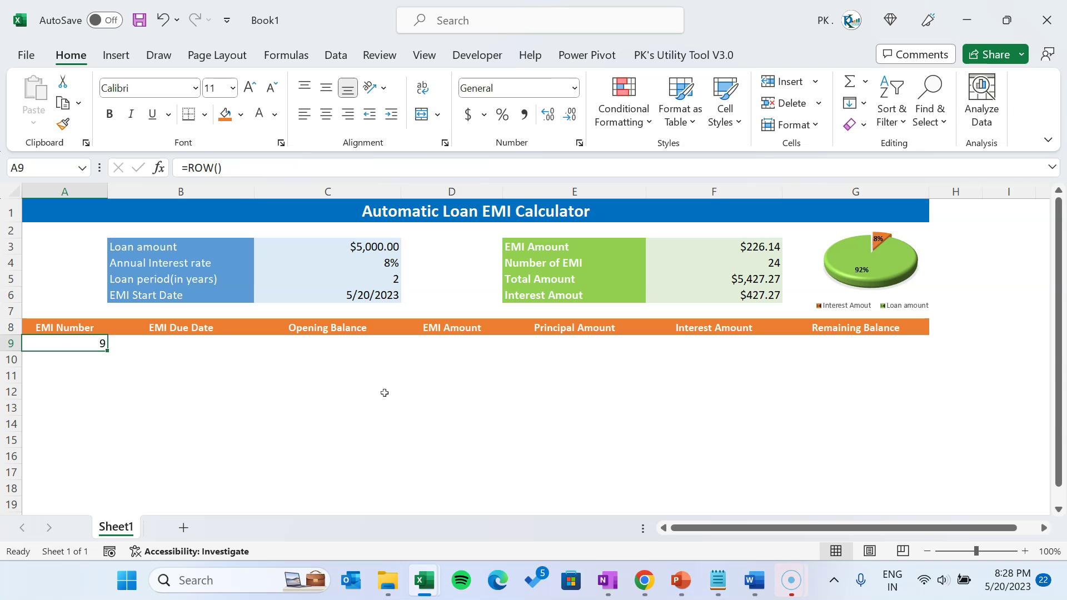
- Extend the formula in A9 to =ROW()-ROW($A$8)
click(324, 166)
text(-)
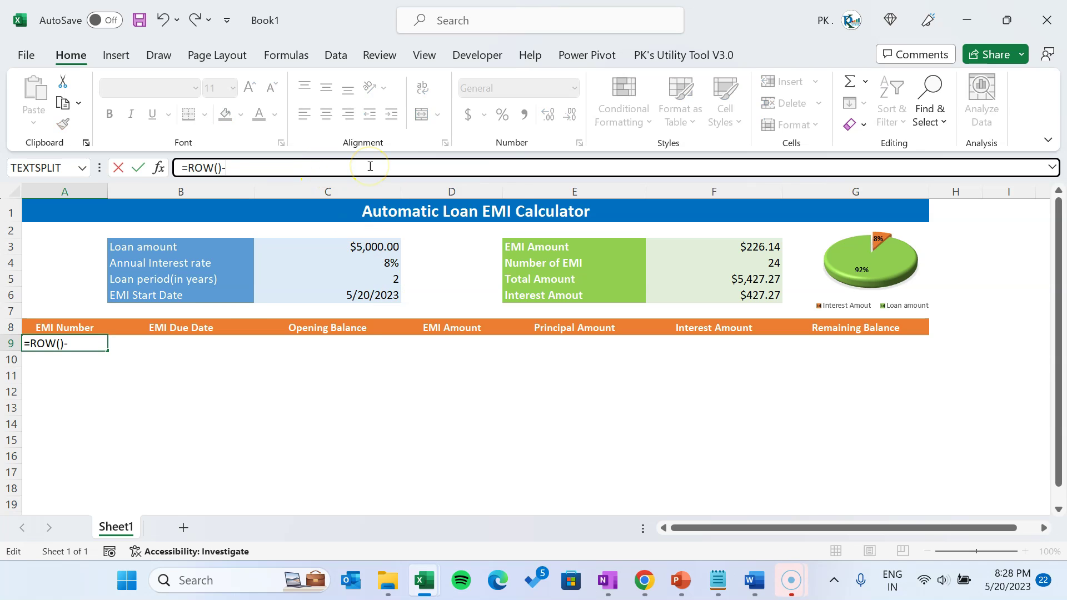
text(ro)
key(Down)
key(Down)
key(Down)
key(Down)
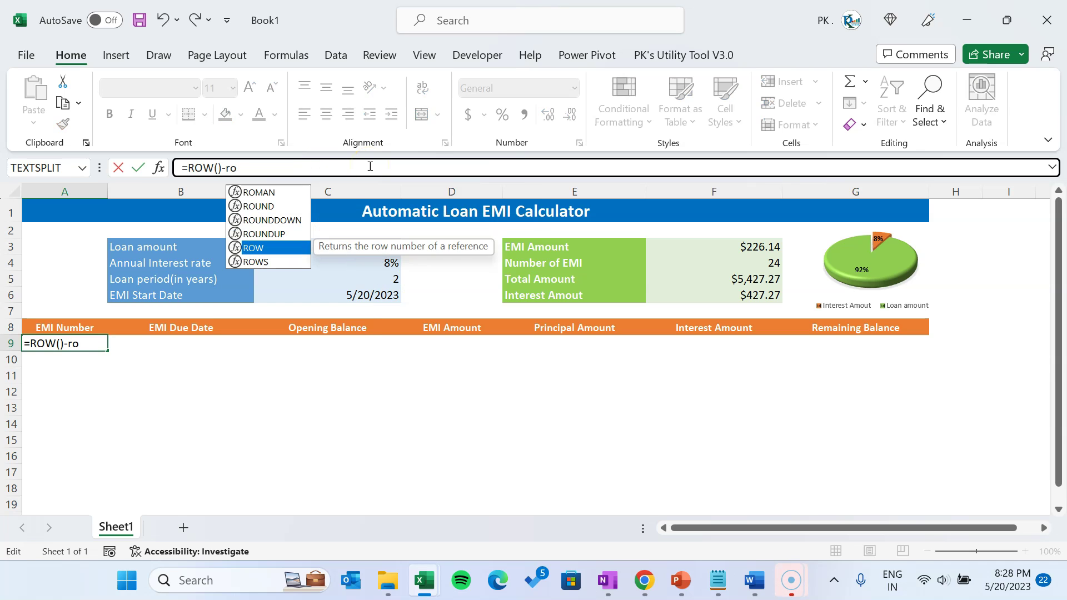
key(Tab)
click(72, 326)
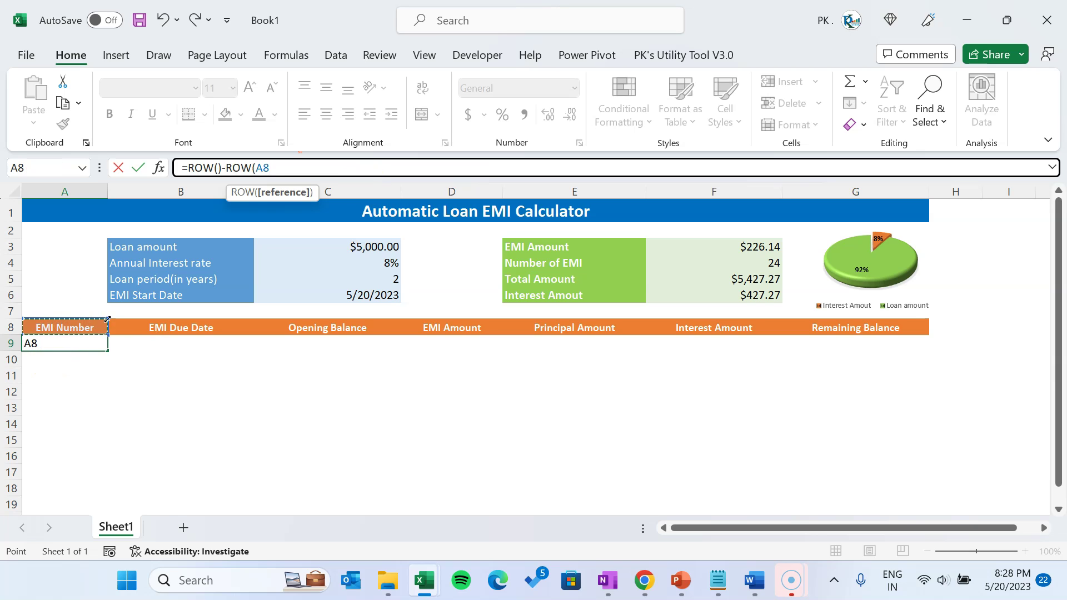
key(Return)
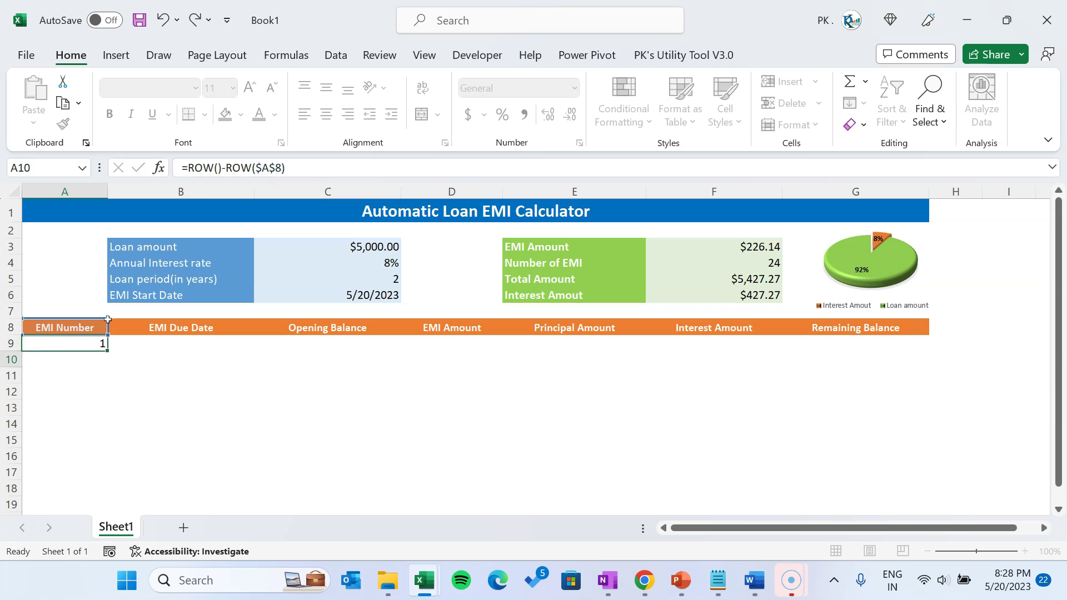
- Fill the EMI number formula from A9 down to A14
key(Up)
key(shift+Down)
key(shift+Down)
key(shift+Down)
key(shift+Down)
key(shift+Down)
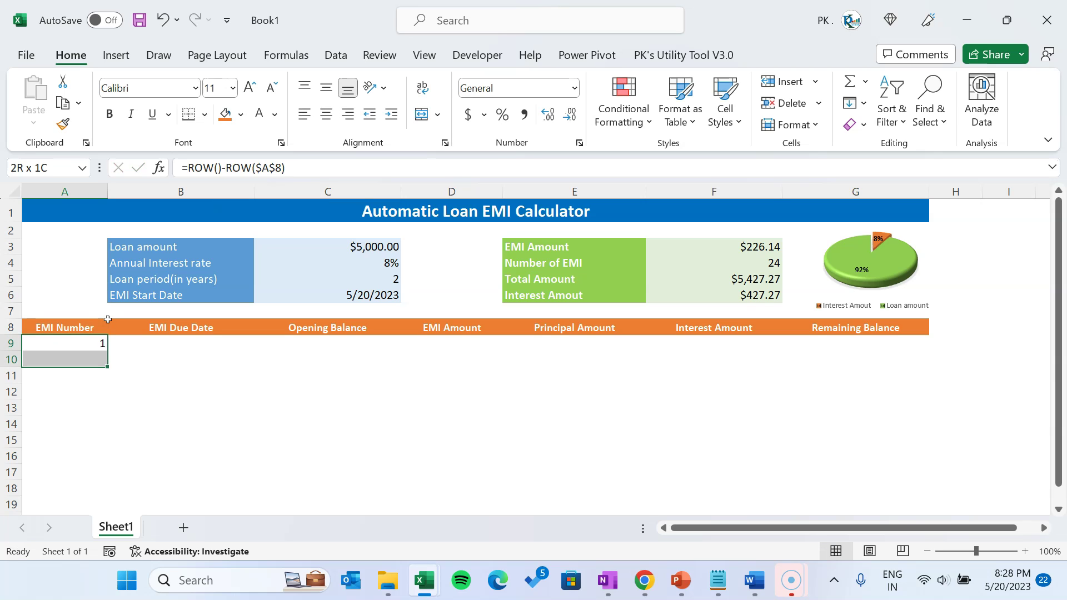
key(ctrl+d)
- Examine the filled EMI numbers and evaluate the row-difference expression in A9
key(Down)
key(Up)
key(Down)
key(Down)
key(Down)
key(Down)
key(Down)
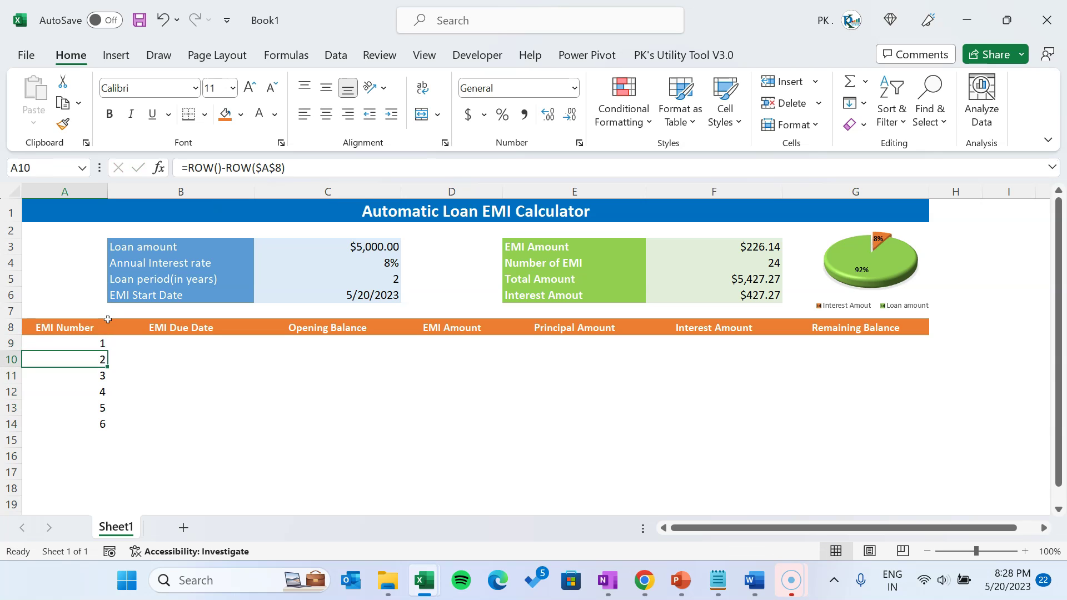
key(Up)
key(Up)
key(Up)
key(Up)
key(Up)
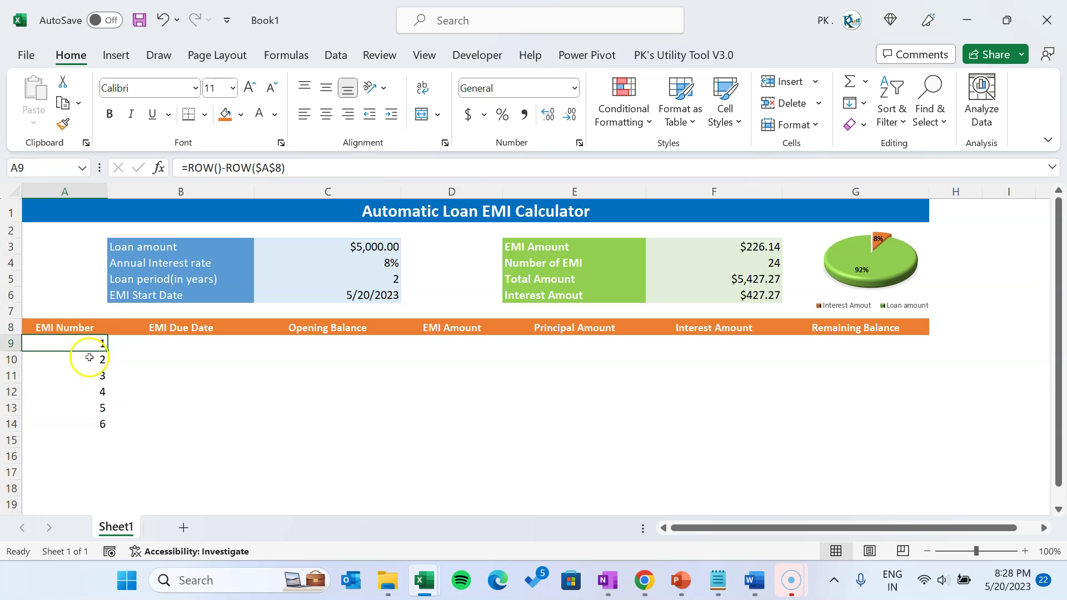
drag(89, 341, 93, 424)
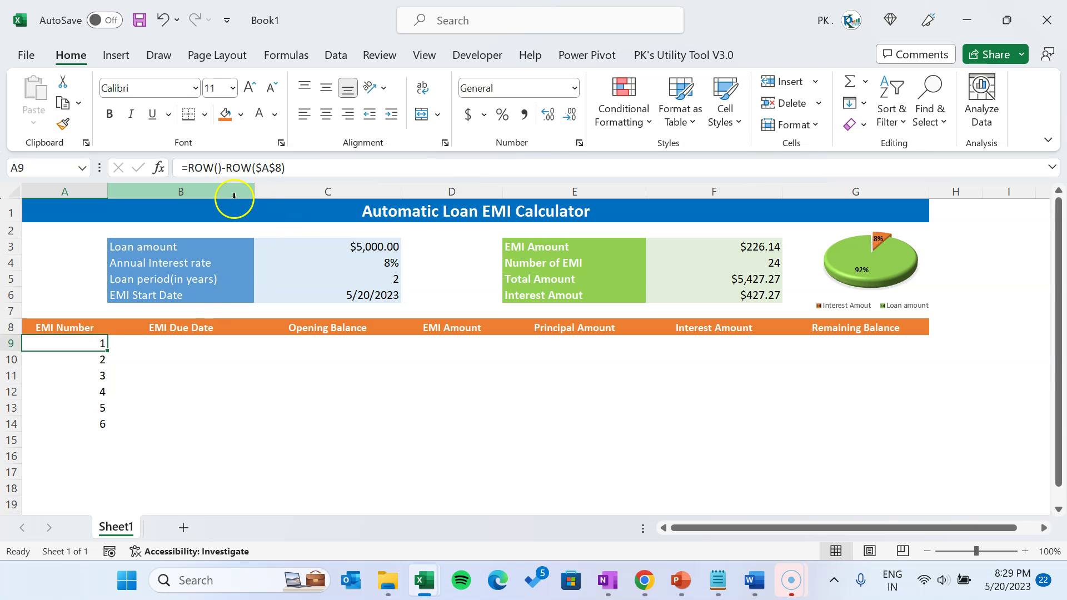
drag(189, 168, 306, 167)
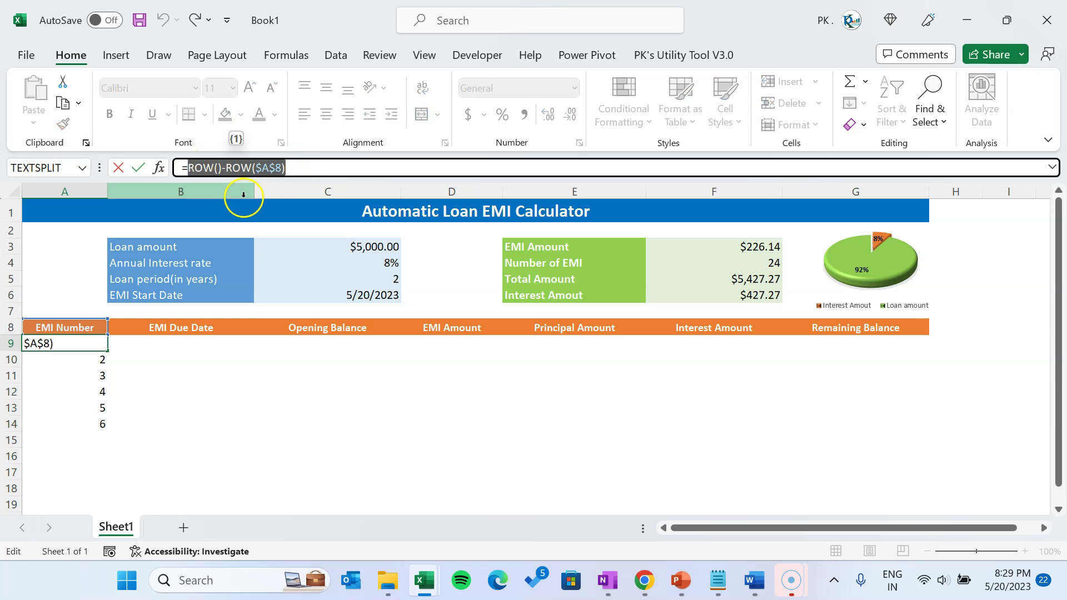
key(Escape)
- Set the loan period in C5 to 1 year
click(391, 279)
text(1)
key(Return)
key(Down)
key(Down)
key(Down)
key(Down)
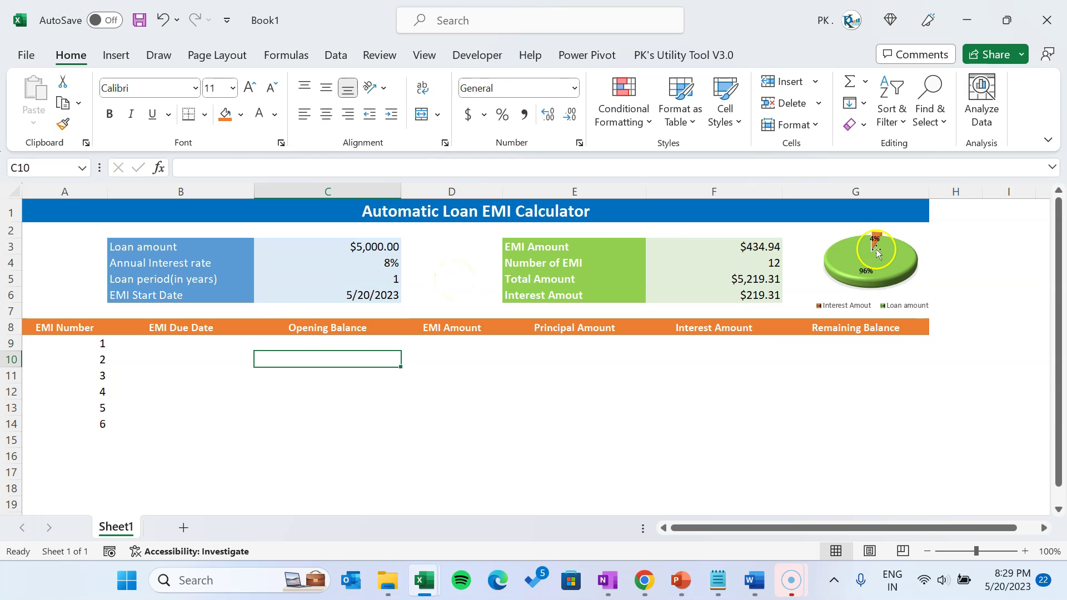
- Fill the EMI number formula from A14 down to A21
click(98, 426)
key(shift+Down)
key(shift+Down)
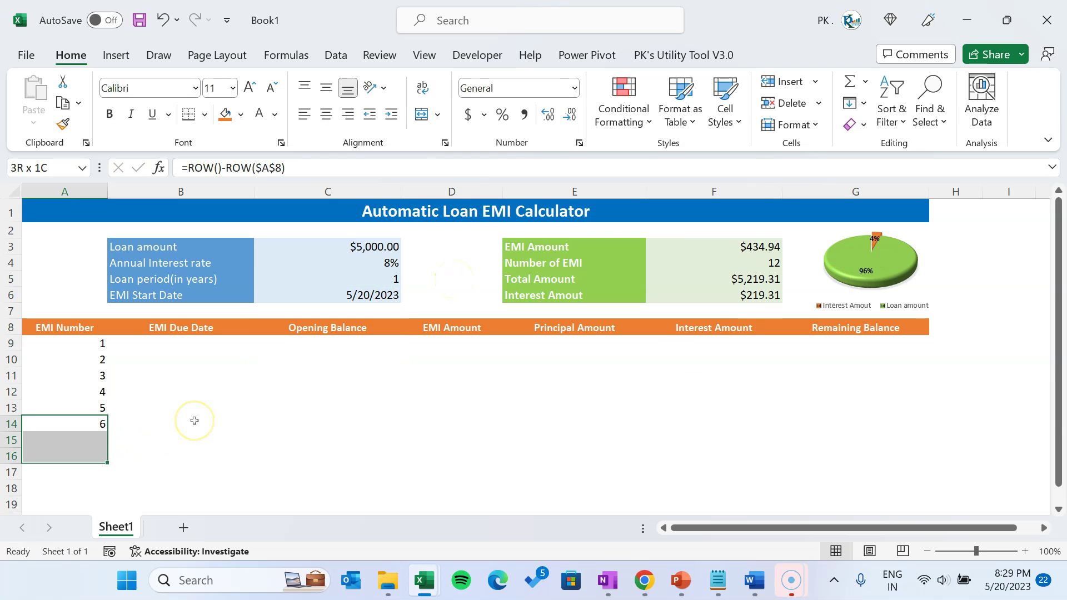
key(shift+Down)
key(shift+Down)
key(shift+Down)
key(shift+Down)
key(shift+Down)
key(ctrl+d)
- Continue filling the EMI number formula from A21 down to A27
key(Down)
key(Down)
key(Down)
key(Down)
key(Down)
key(Down)
key(Down)
key(shift+Down)
key(shift+Down)
key(shift+Down)
key(shift+Down)
key(shift+Down)
key(shift+Down)
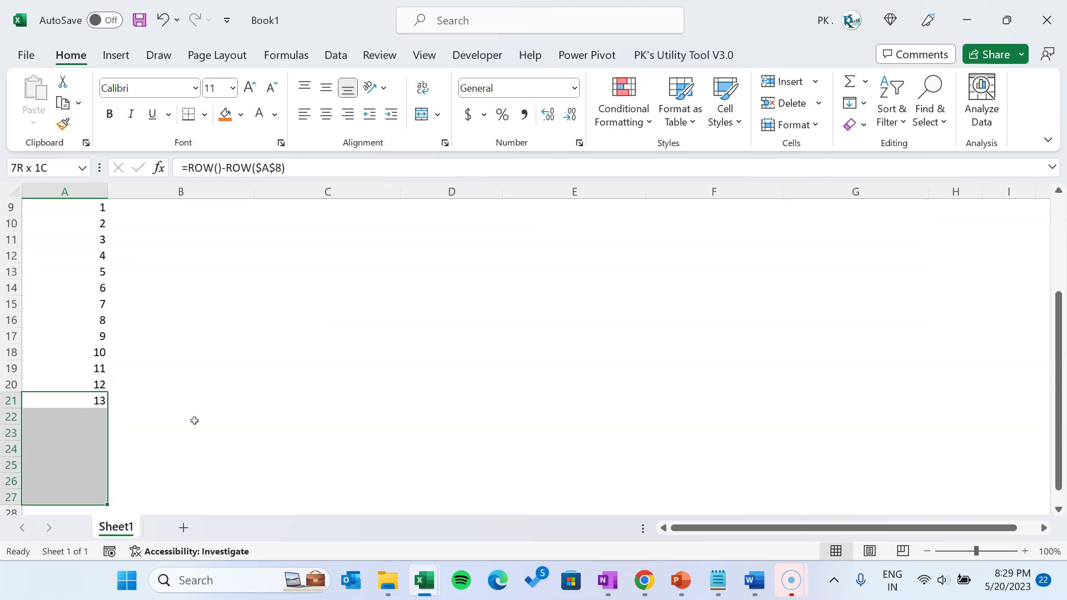
key(ctrl+d)
- Review the EMI number column from its first to its last filled row and return to A9
key(Up)
key(ctrl+Up)
key(Down)
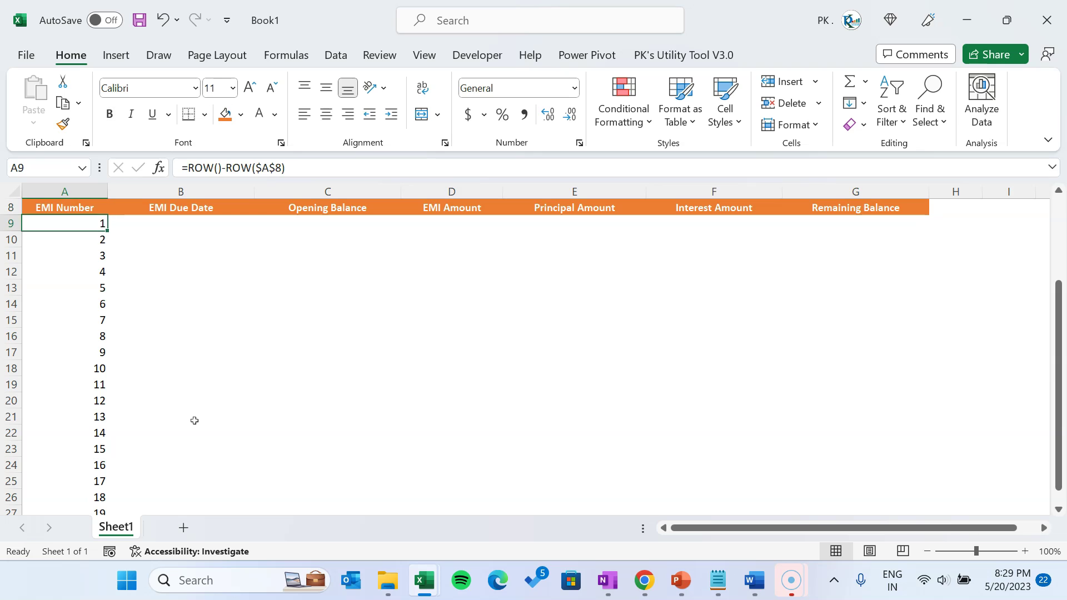
key(ctrl+Down)
key(Down)
key(Up)
key(ctrl+Home)
key(Down)
key(Down)
key(Down)
key(Down)
key(Down)
key(Down)
key(Down)
key(Down)
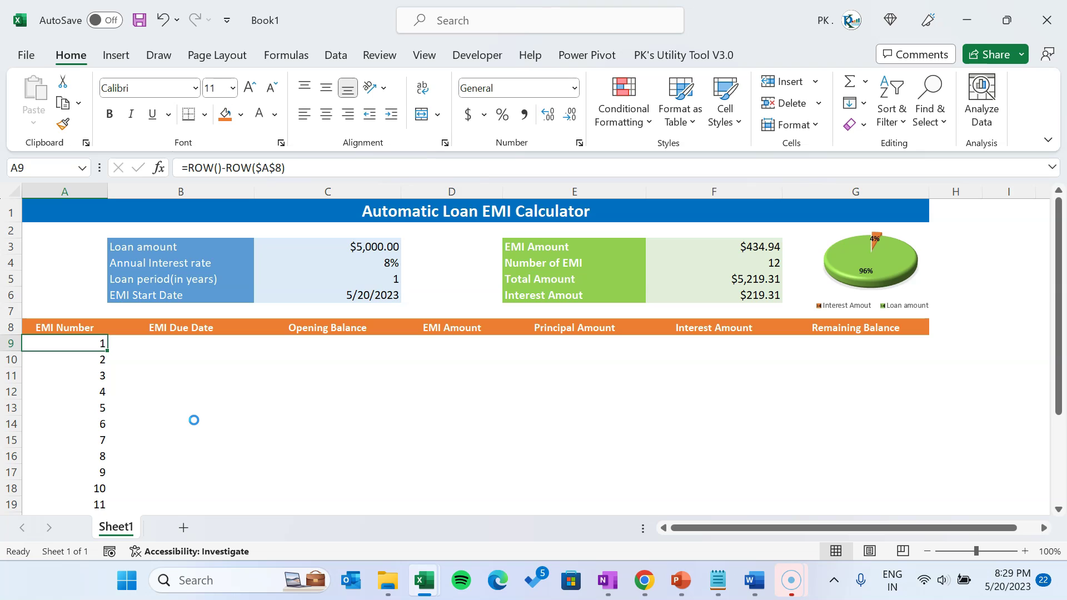
- Extend the EMI number formula in column A from row 27 down to row 610
key(ctrl+Down)
key(Down)
key(Down)
key(Down)
key(Down)
key(Down)
key(Down)
key(Down)
key(Down)
key(Down)
key(Down)
key(Down)
key(Down)
key(Down)
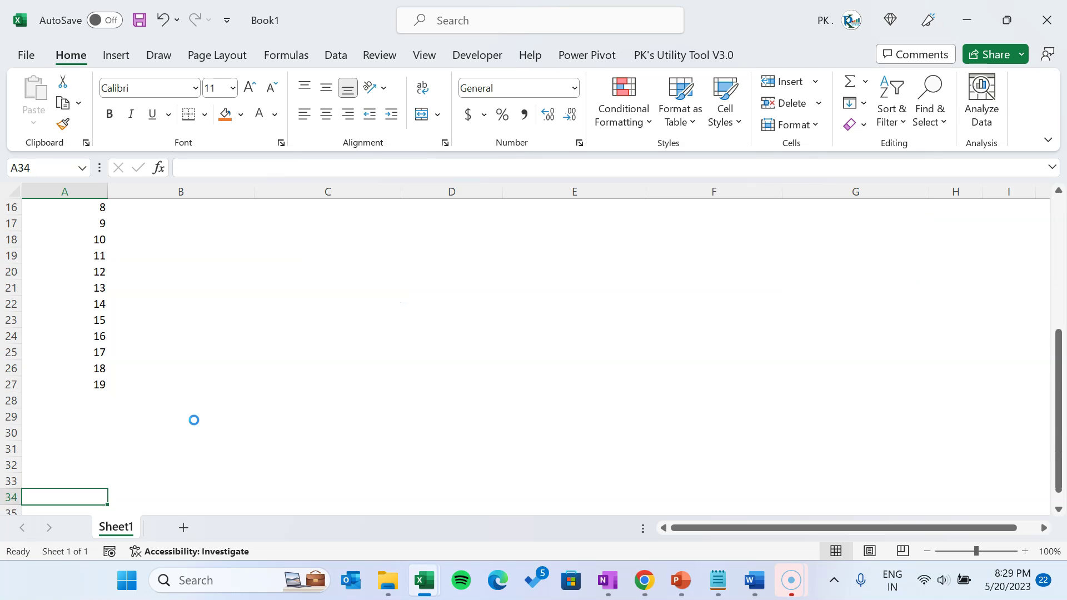
key(Down)
key(Down)
key(Down)
key(Down)
key(Down)
key(Down)
key(Down)
key(Down)
key(Down)
key(Down)
key(Down)
key(Down)
key(ctrl+Down)
- Delete the surplus EMI numbers in rows 609 and 610
key(Up)
key(Up)
key(Down)
key(shift+Down)
key(shift+space)
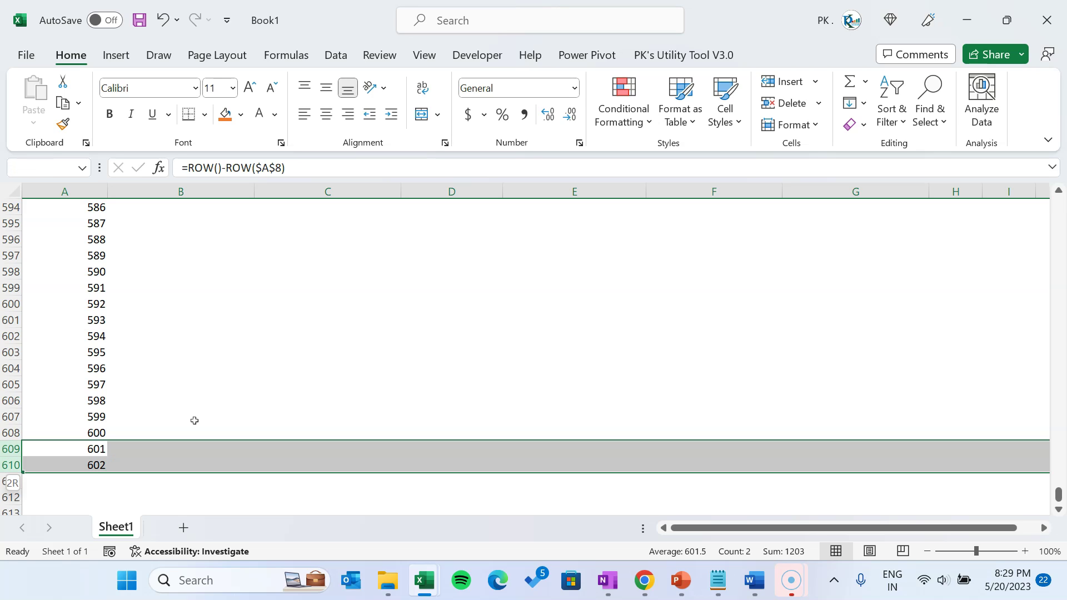
key(Delete)
key(Up)
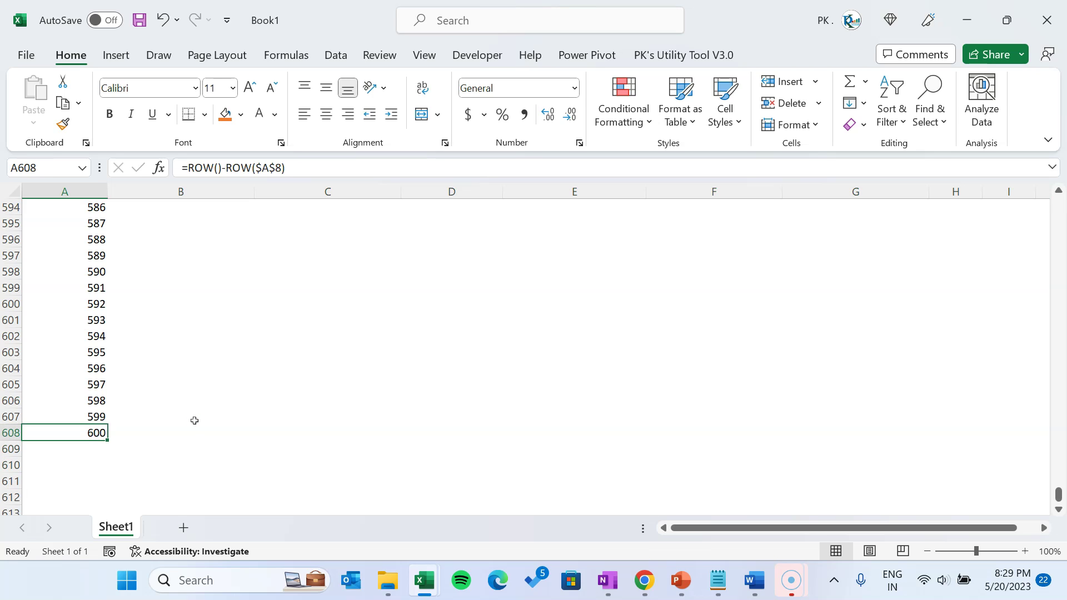
- Wrap the EMI number formula in A9 in an IF testing $F$4>=ROW()-ROW($A$8)
key(ctrl+Up)
key(Down)
key(Up)
key(ctrl+Up)
key(ctrl+Down)
key(Down)
click(187, 168)
text(IF()
click(311, 170)
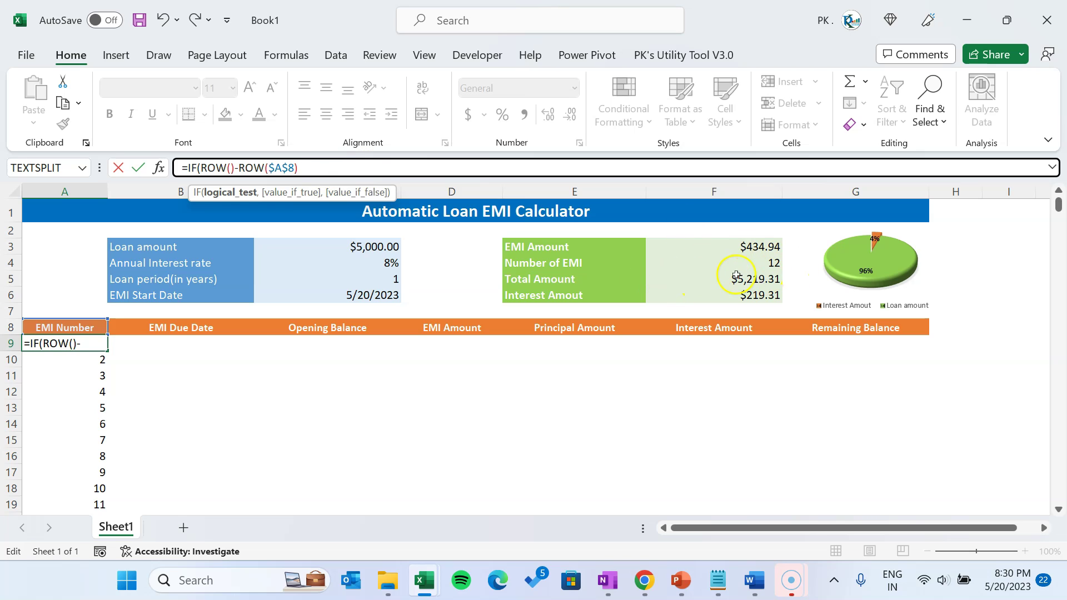
click(758, 263)
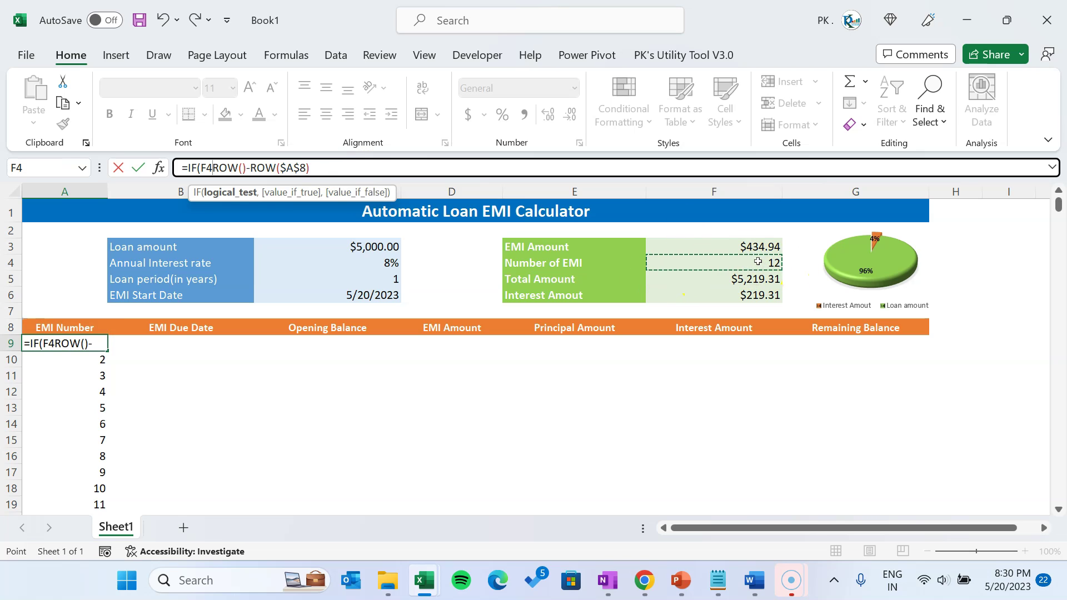
key(F4)
text(>=)
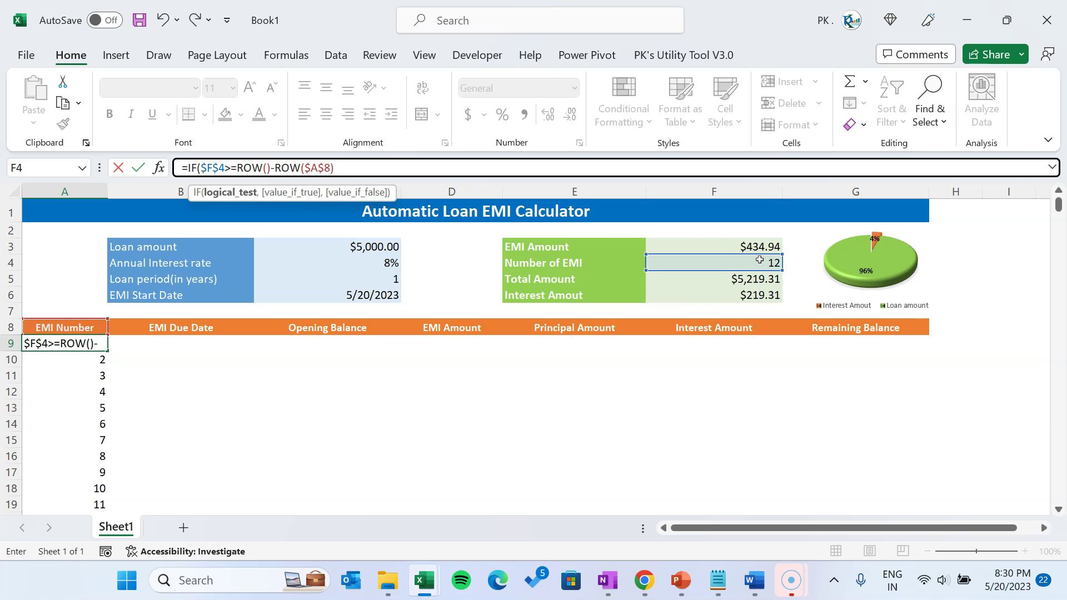
- Complete the IF formula in A9 with ROW()-ROW($A$8) as the true value and "" as the false value
click(376, 166)
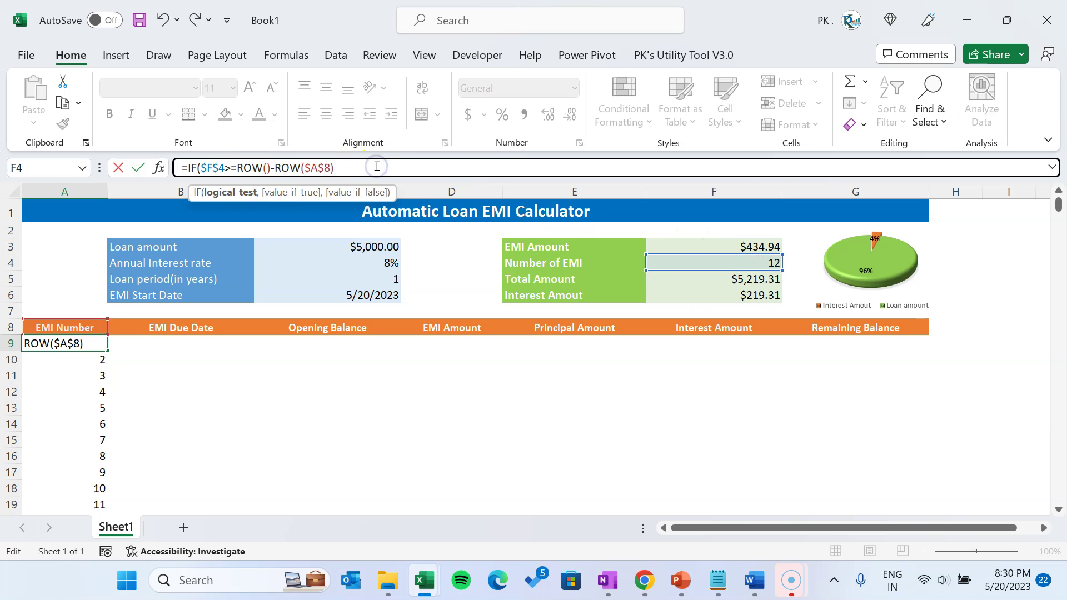
text(,)
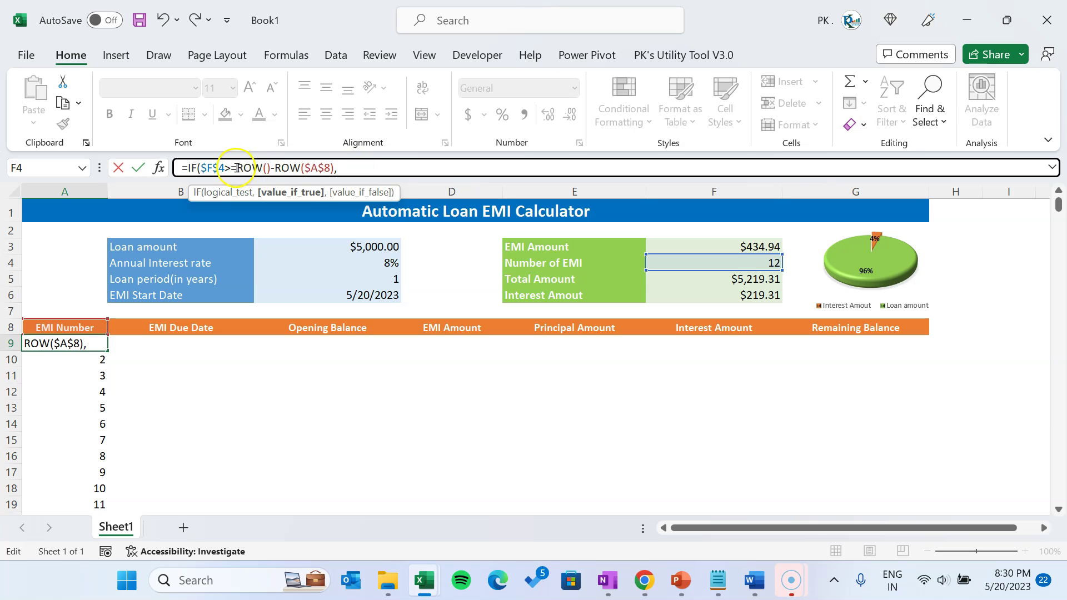
drag(240, 167, 324, 167)
key(ctrl+c)
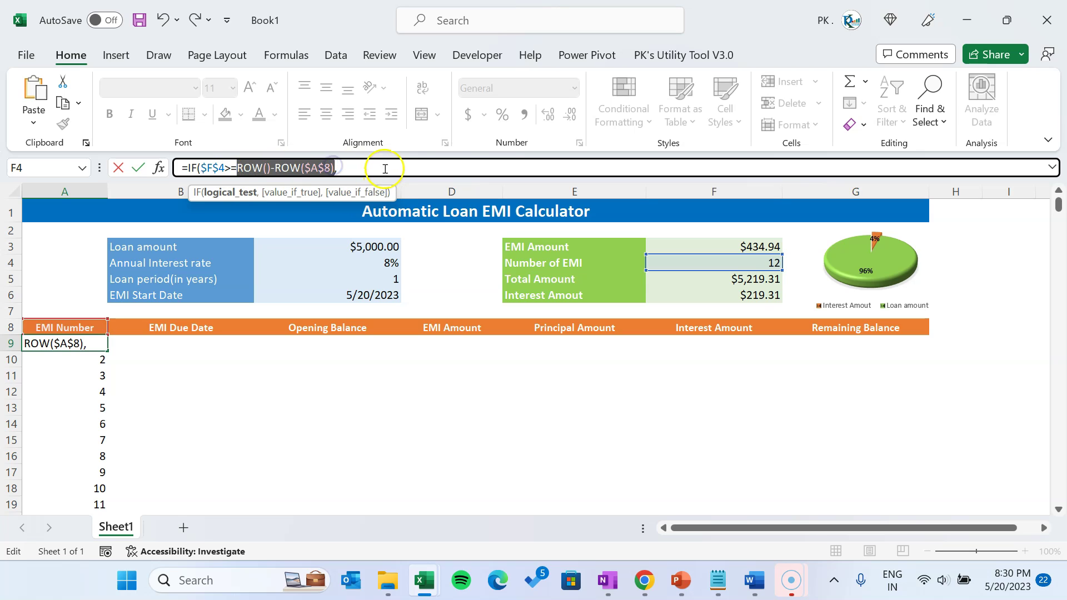
click(459, 161)
key(ctrl+v)
text(,)
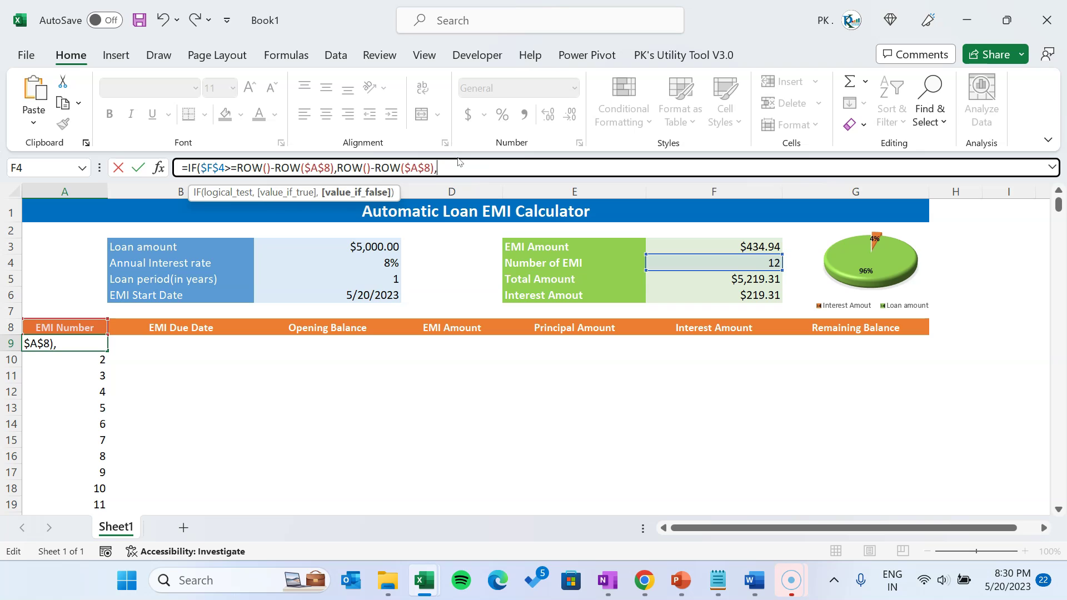
text(""))
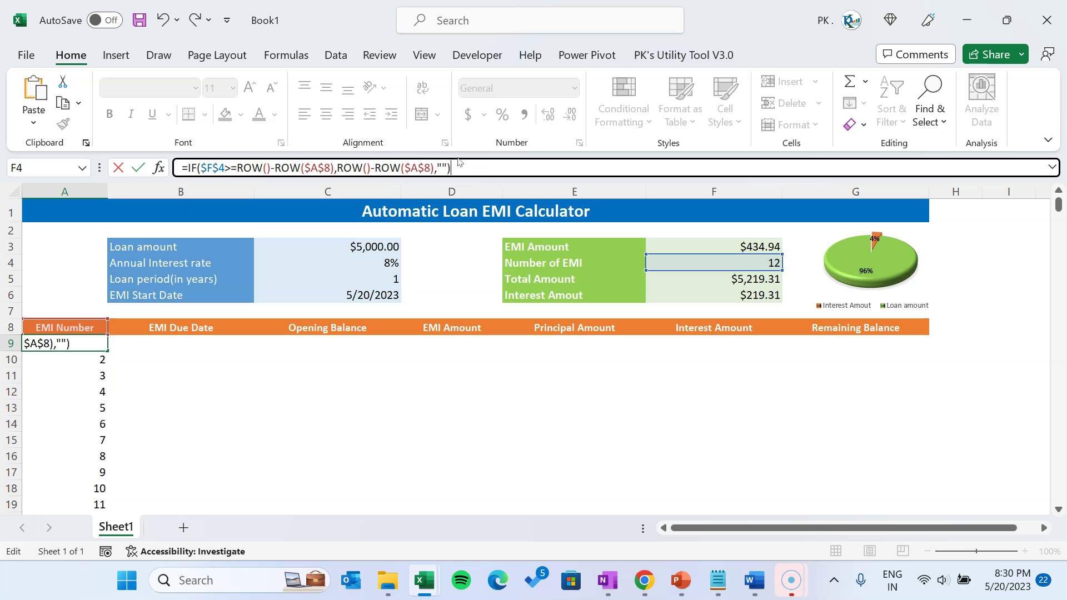
key(Return)
key(Up)
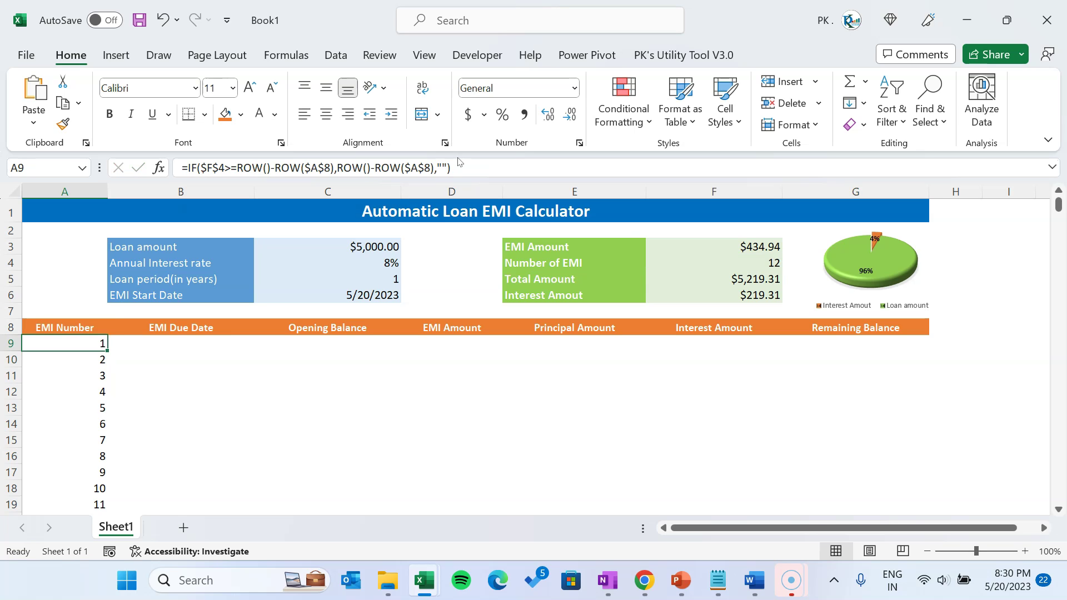
- Fill the IF-based EMI number formula from A9 down to A608
key(shift+Down)
key(ctrl+shift+Down)
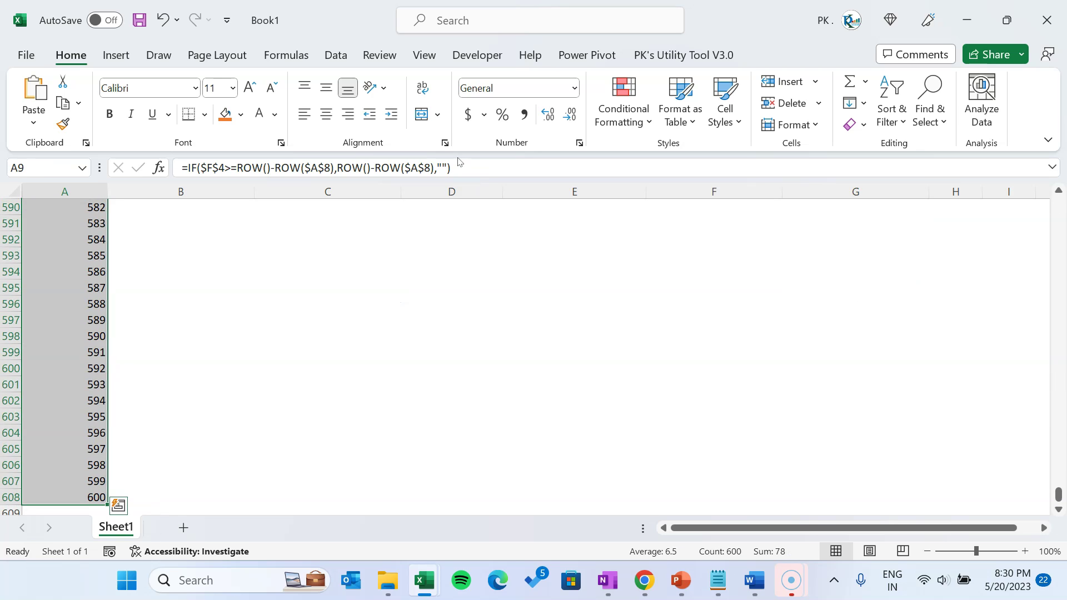
key(Up)
key(Down)
key(Down)
key(Down)
key(Down)
key(Down)
key(Down)
key(Down)
key(Down)
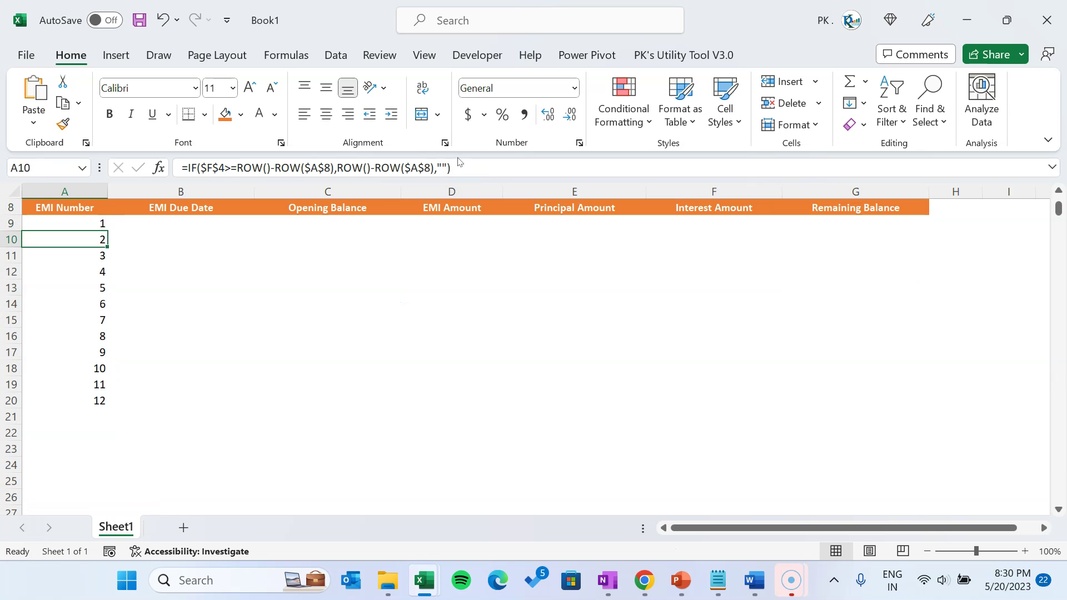
- Set the loan period in C5 to 2 years and check how far the EMI numbers extend
key(ctrl+Home)
key(Right)
key(Down)
key(Down)
key(Down)
click(533, 156)
click(396, 278)
text(2)
key(Return)
scroll(233, 410, down, 4)
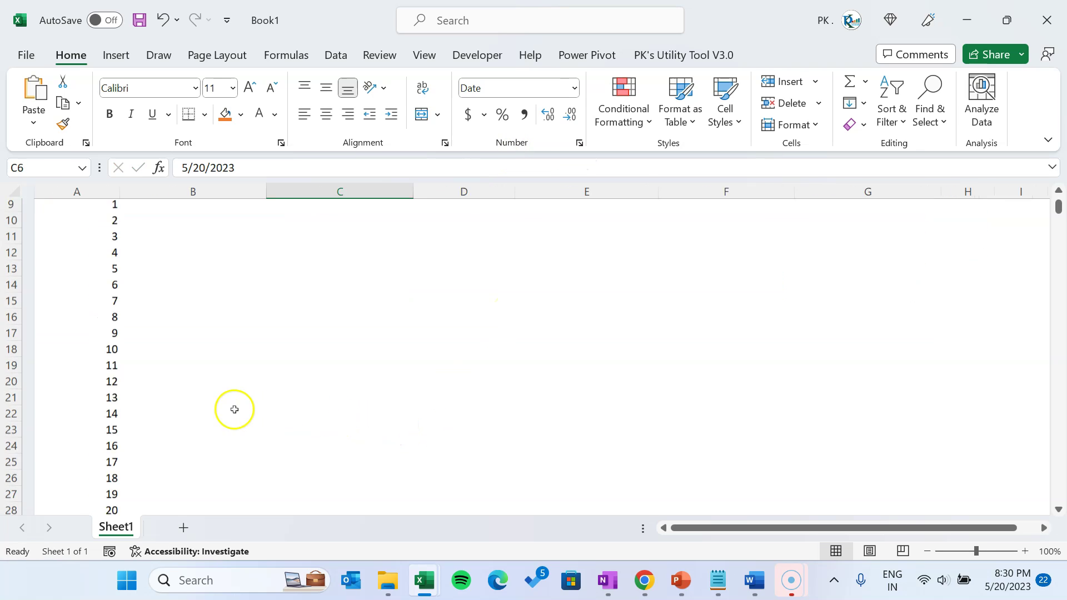
click(173, 434)
scroll(174, 435, down, 1)
scroll(172, 433, down, 1)
scroll(173, 402, up, 7)
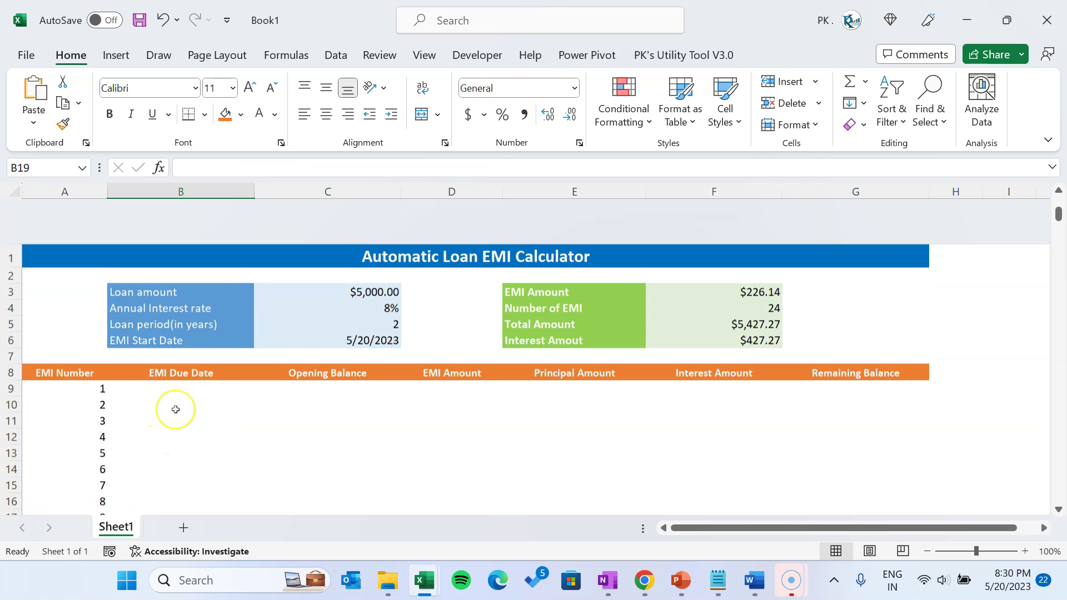
- Set the loan period in C5 back to 1 year
click(179, 329)
click(122, 344)
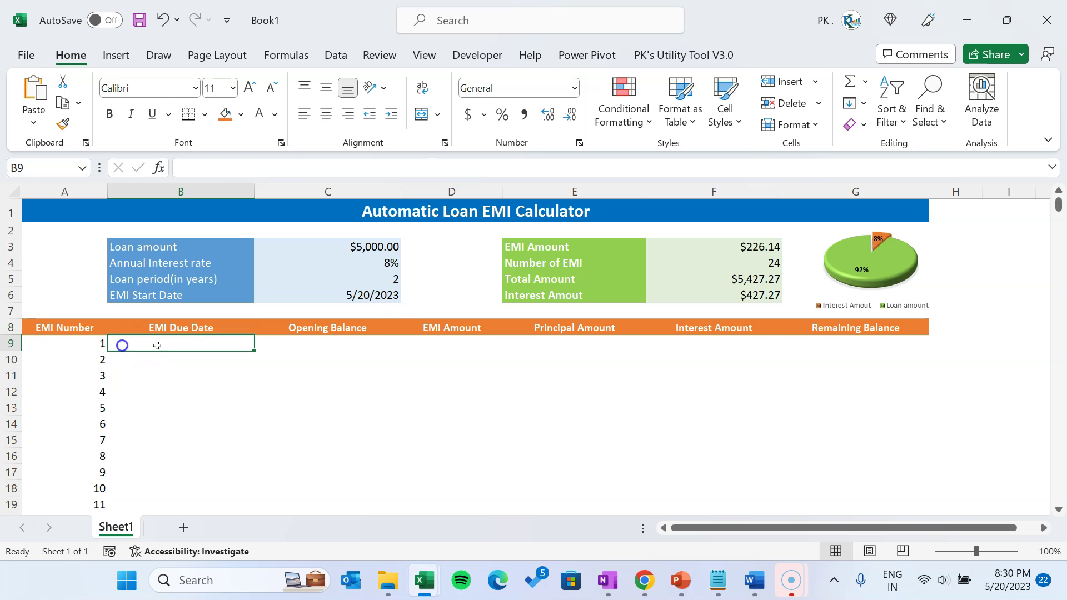
click(396, 278)
text(1)
key(Return)
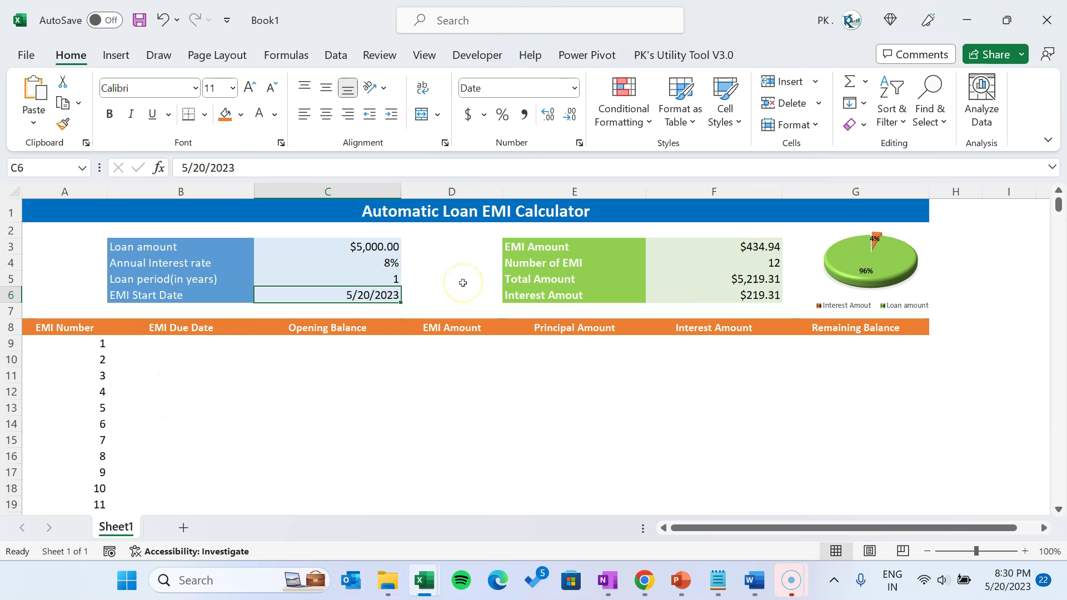
- Collapse the ribbon and start an EDATE formula in B9 with $C$6 as the start date
key(ctrl+F1)
click(131, 259)
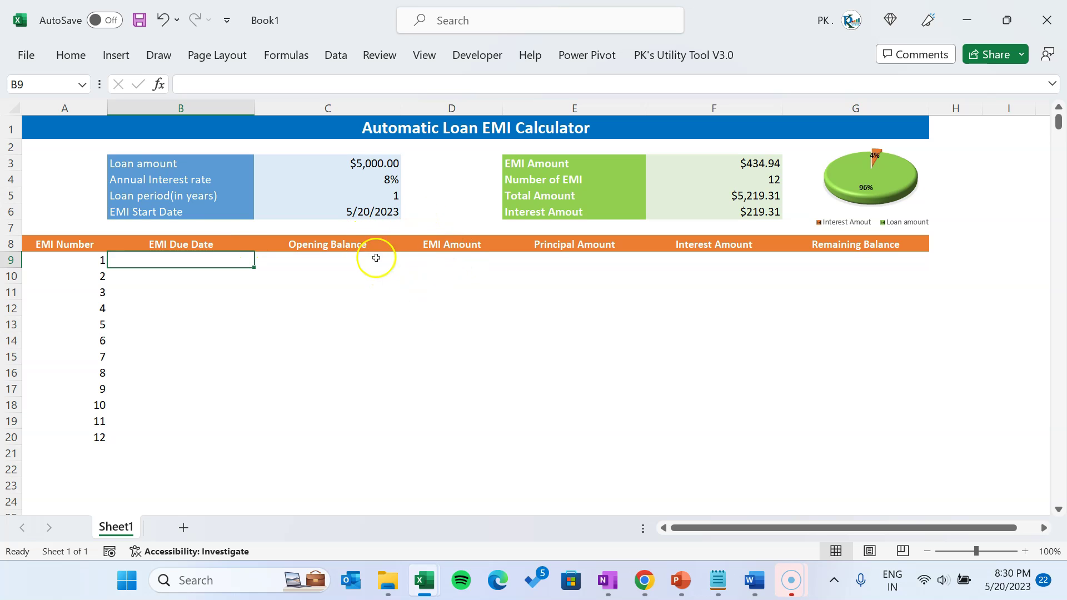
click(376, 212)
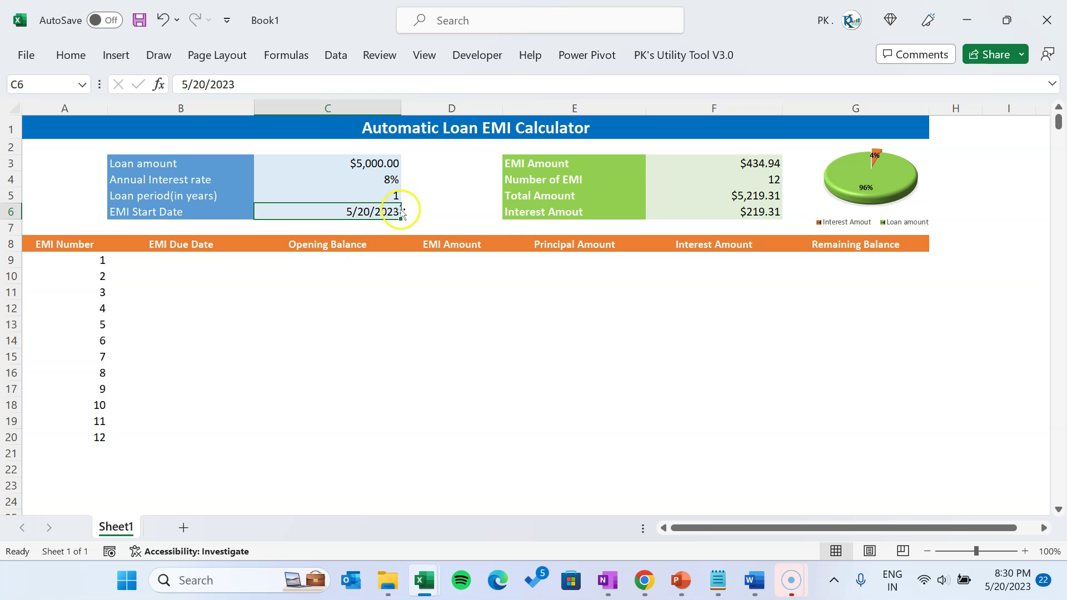
click(200, 262)
text(=ed)
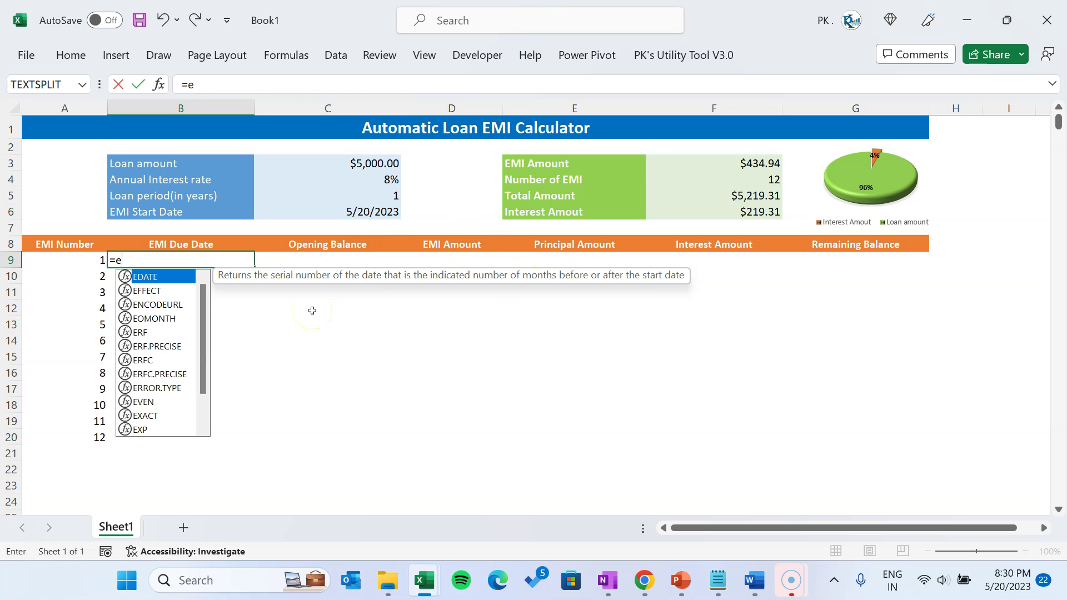
key(Tab)
key(Up)
key(Up)
key(Up)
key(Right)
key(F4)
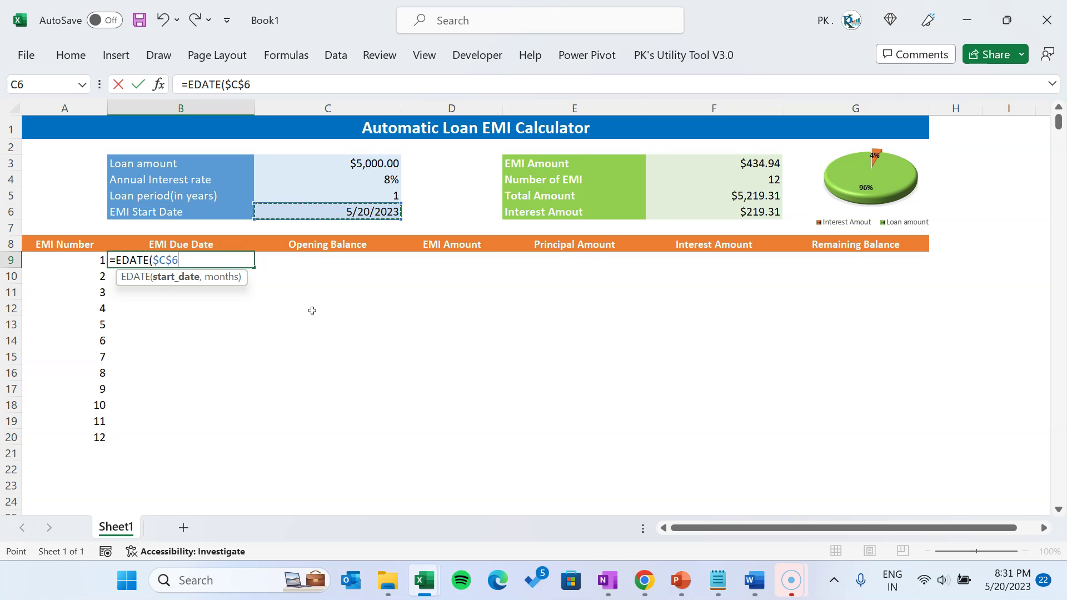
- Complete the EDATE formula in B9 with A9-1 as the number of months
text(,)
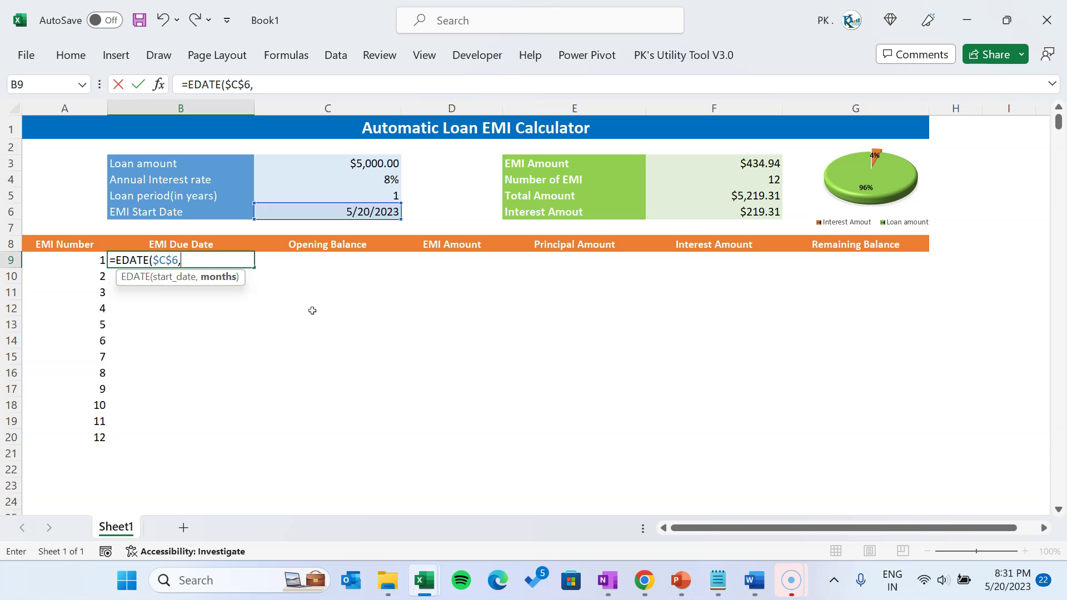
key(Left)
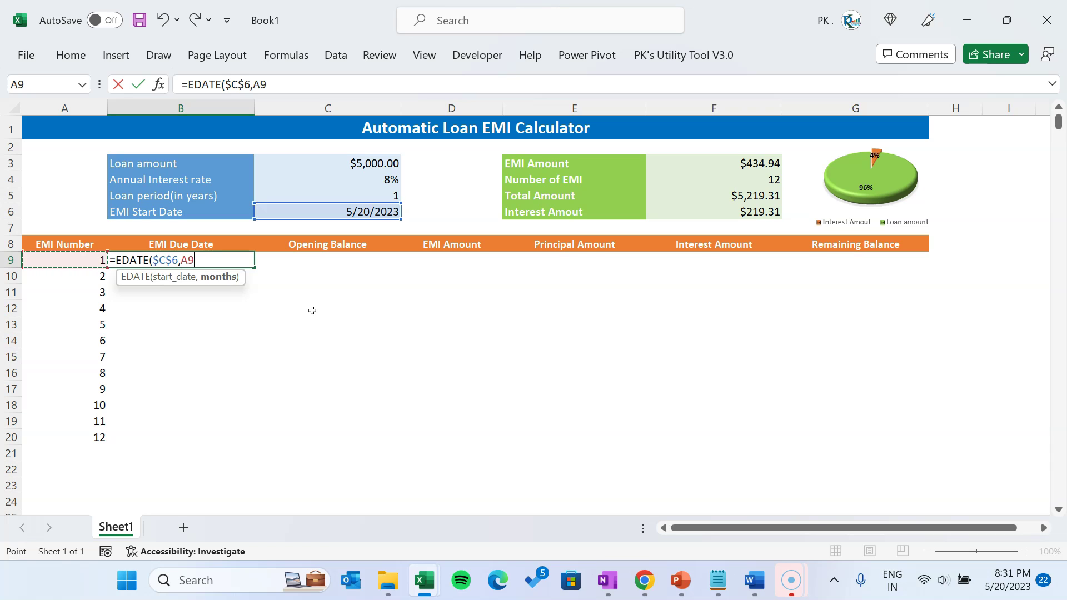
text(-1)
key(Return)
key(Up)
key(Left)
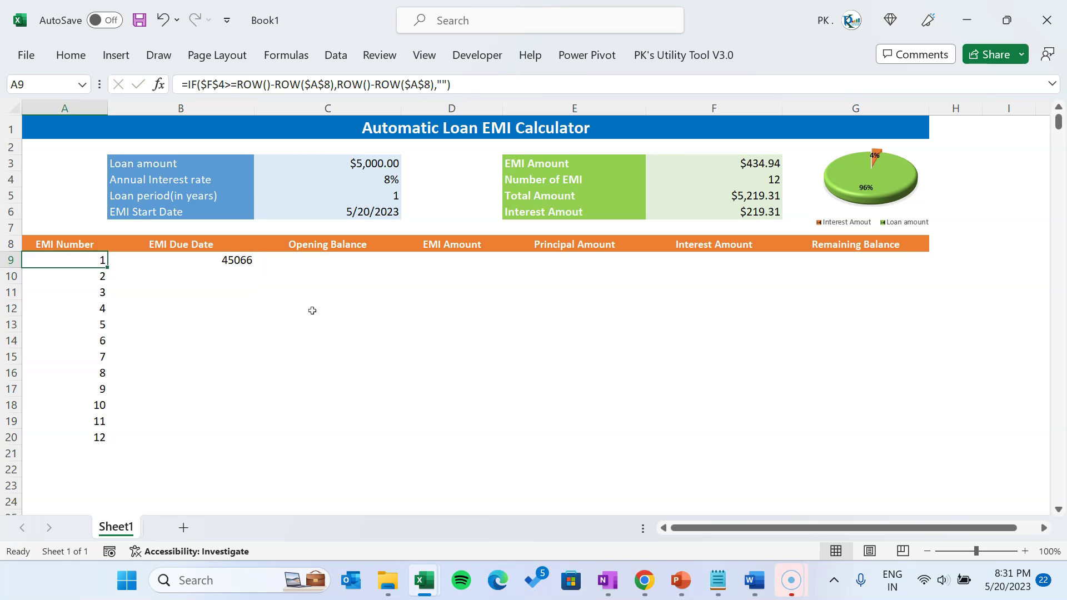
- Format B9 as a day-month-year date and fill the due date formula down to B22
key(Right)
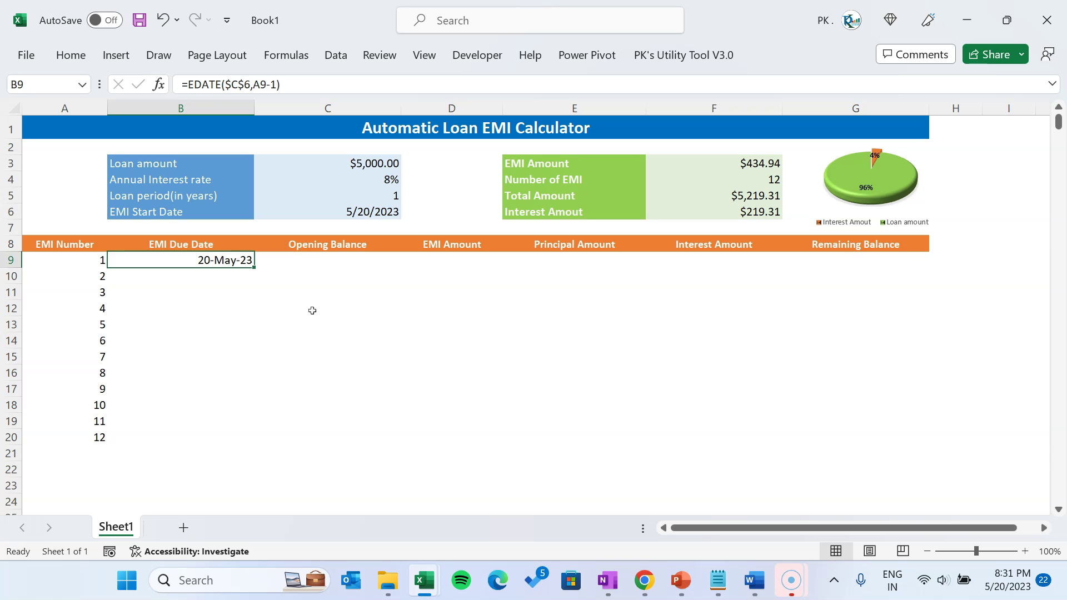
key(shift+Down)
key(shift+Down)
key(shift+Down)
key(shift+Down)
key(shift+Down)
key(shift+Down)
key(shift+Down)
key(shift+Down)
key(shift+Down)
key(shift+Down)
key(shift+Down)
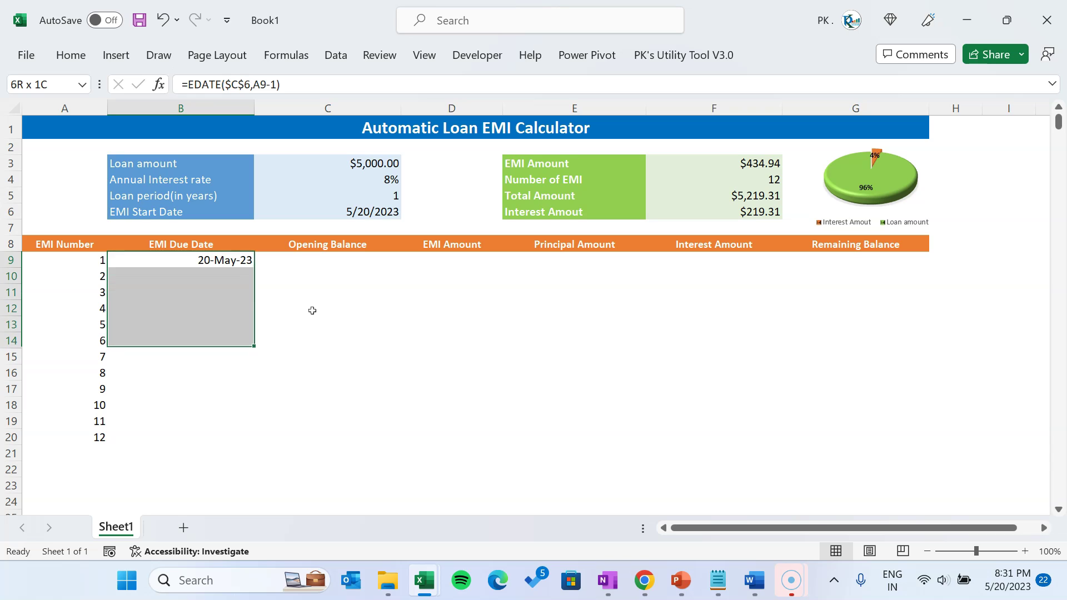
key(shift+Down)
key(shift+Down)
key(ctrl+d)
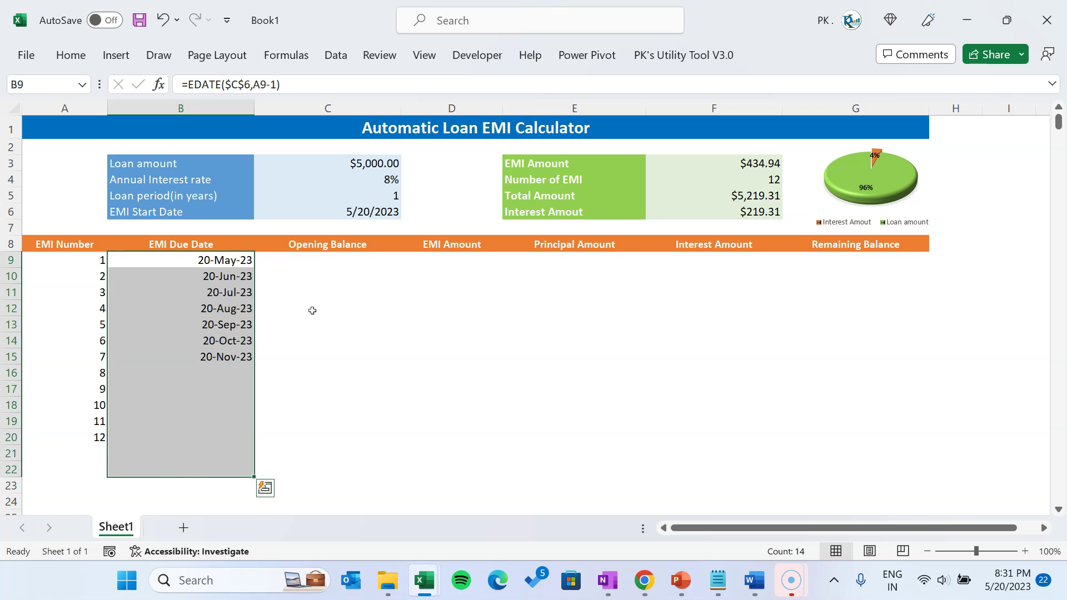
- Review the EMI due dates down the column, including the rows without an EMI number, and return to B9
key(Down)
key(Down)
key(Up)
key(Up)
key(Down)
key(Down)
key(Down)
key(Down)
key(Down)
key(Down)
key(Down)
key(Down)
key(Down)
key(Down)
key(Down)
key(ctrl+Up)
key(Down)
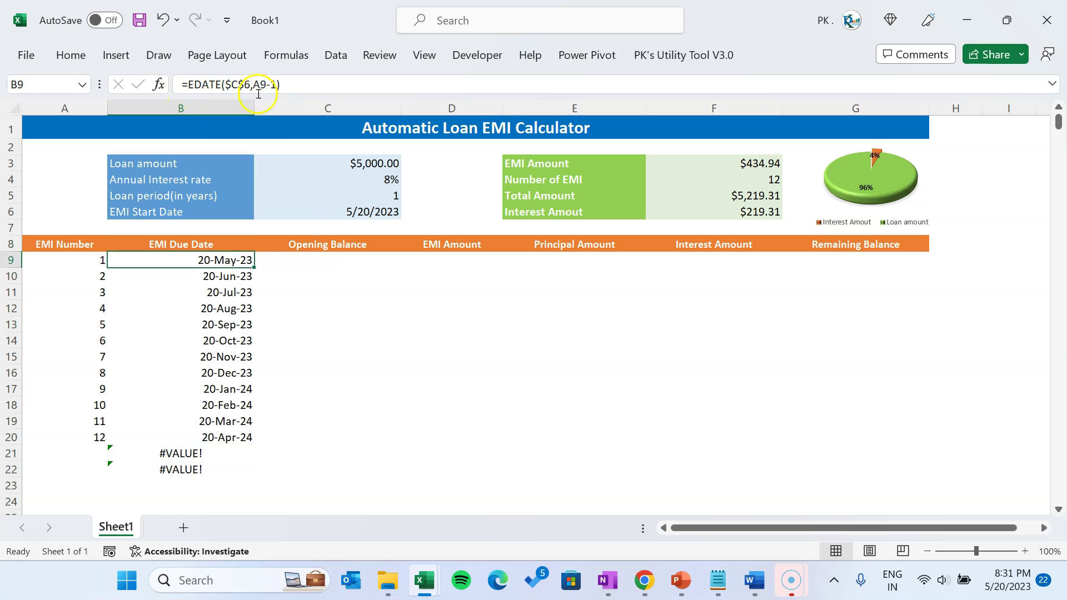
- Change the B9 formula to =IF(A9="","",EDATE($C$6,A9-1)), accepting the suggested bracket correction
click(188, 83)
text(IF()
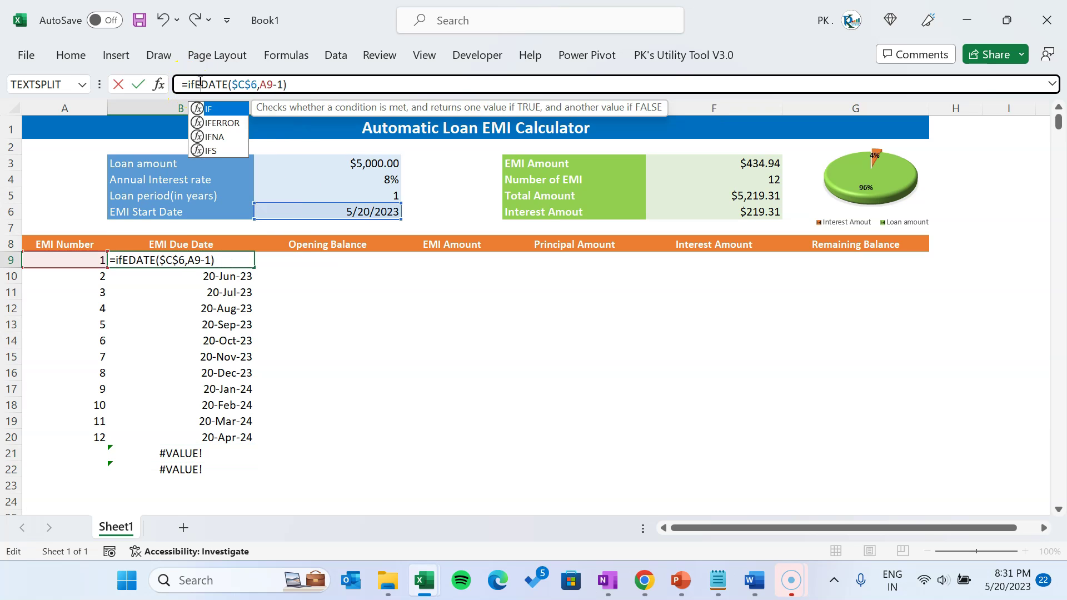
click(95, 260)
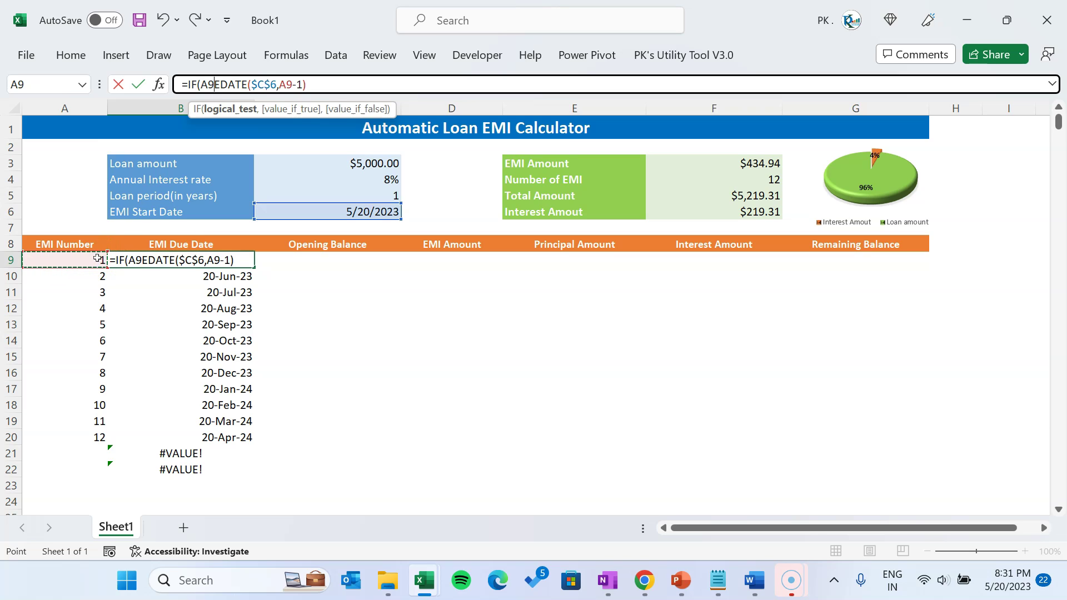
text(="",)
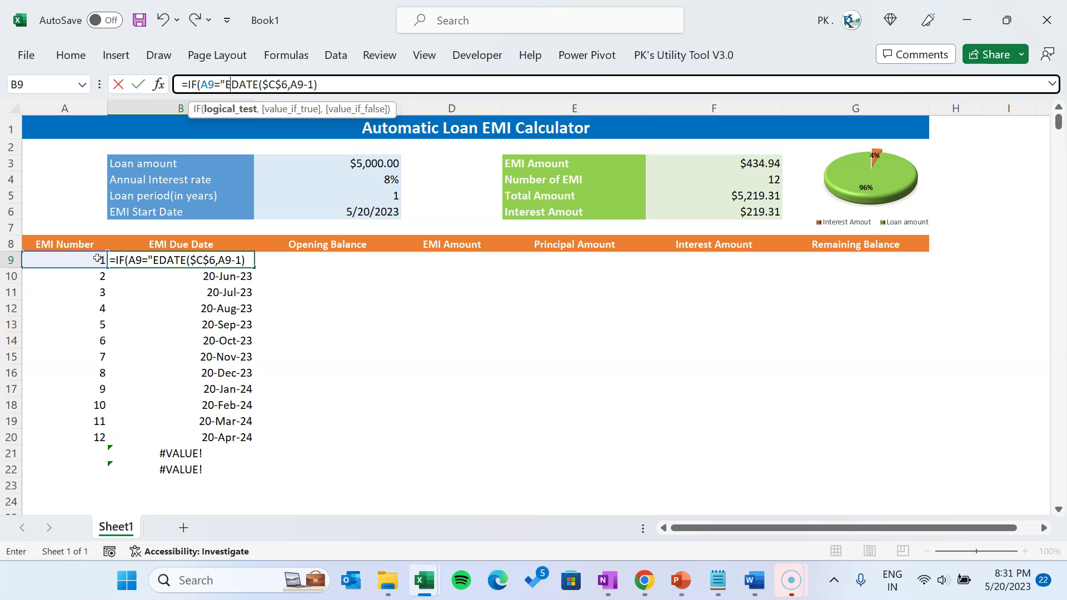
text("",)
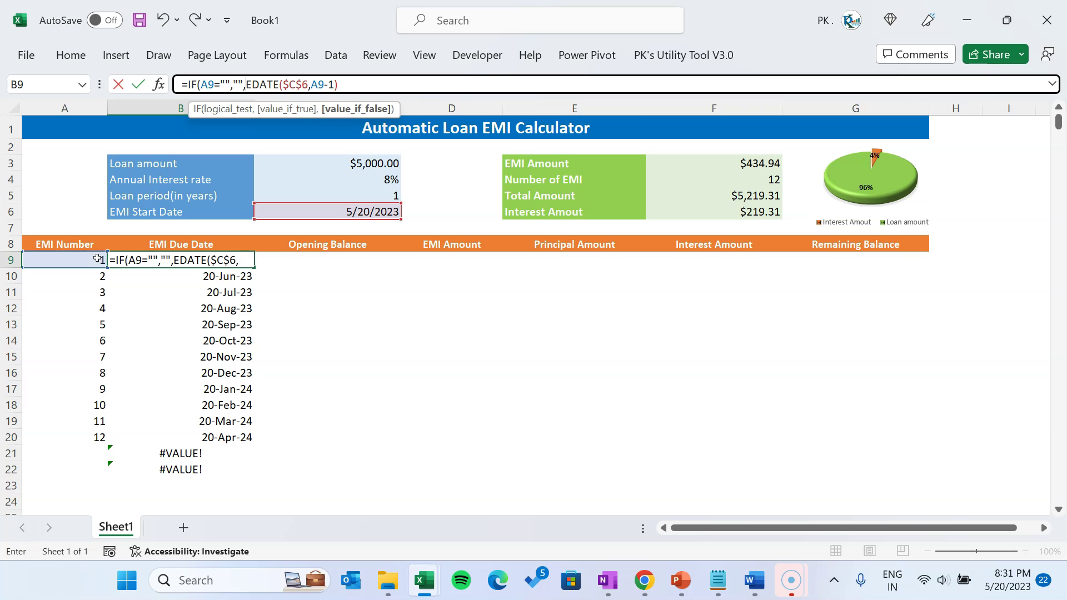
key(Return)
key(Return)
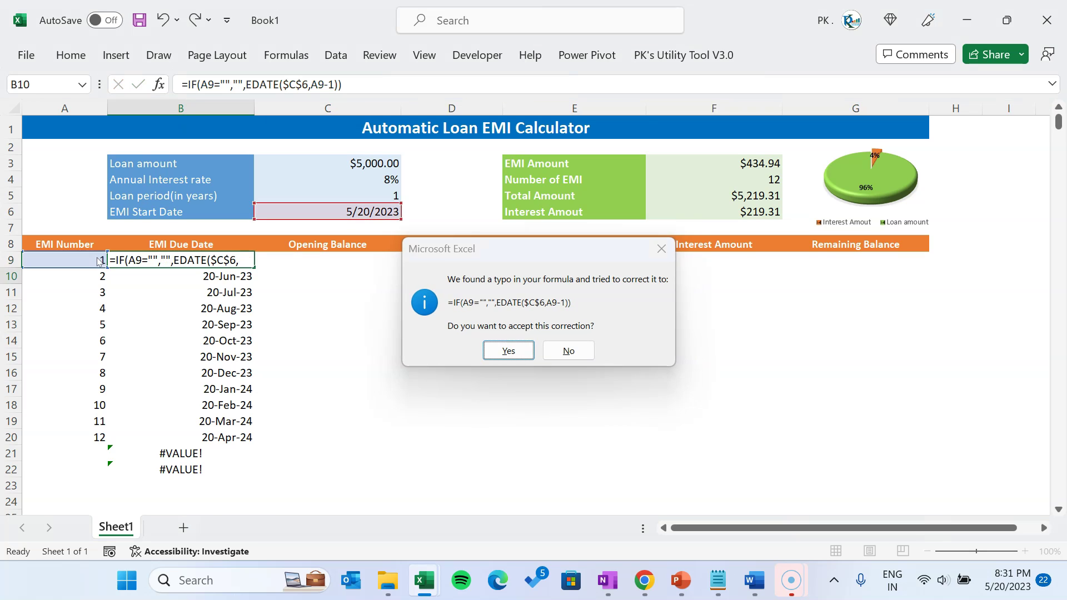
- Fill the IF-based due date formula from B9 down to B22 and check the last rows
key(Up)
key(ctrl+shift+Down)
key(ctrl+d)
key(Down)
key(Down)
key(ctrl+Down)
key(Up)
key(Up)
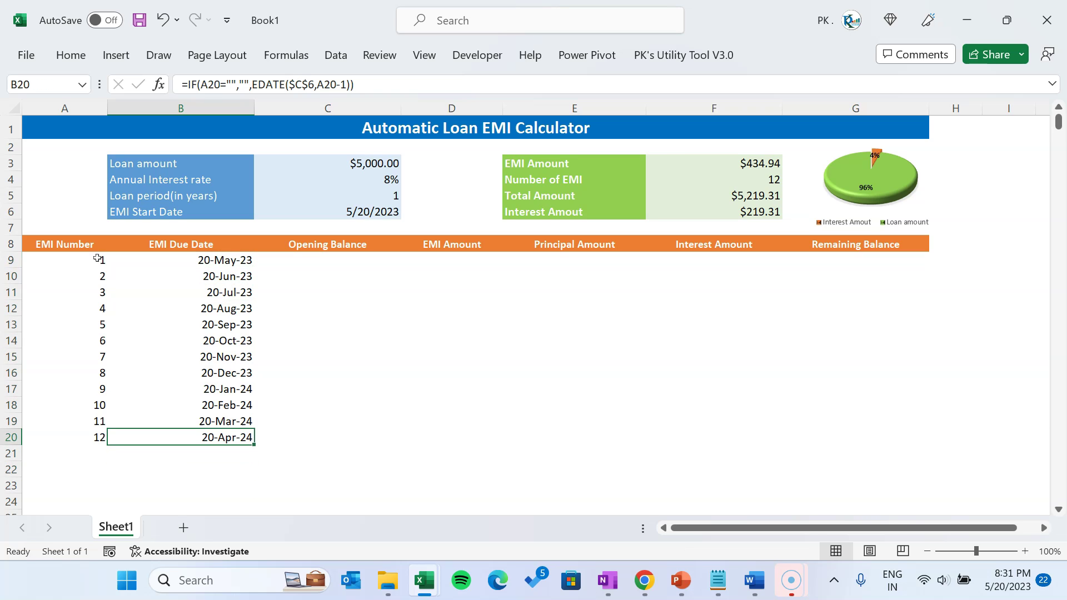
- Examine the loan amount in C3 and the Remaining Balance column as sources for the opening balance, and return to C9
key(ctrl+Up)
key(Down)
key(Up)
key(Right)
key(Down)
key(Up)
key(Down)
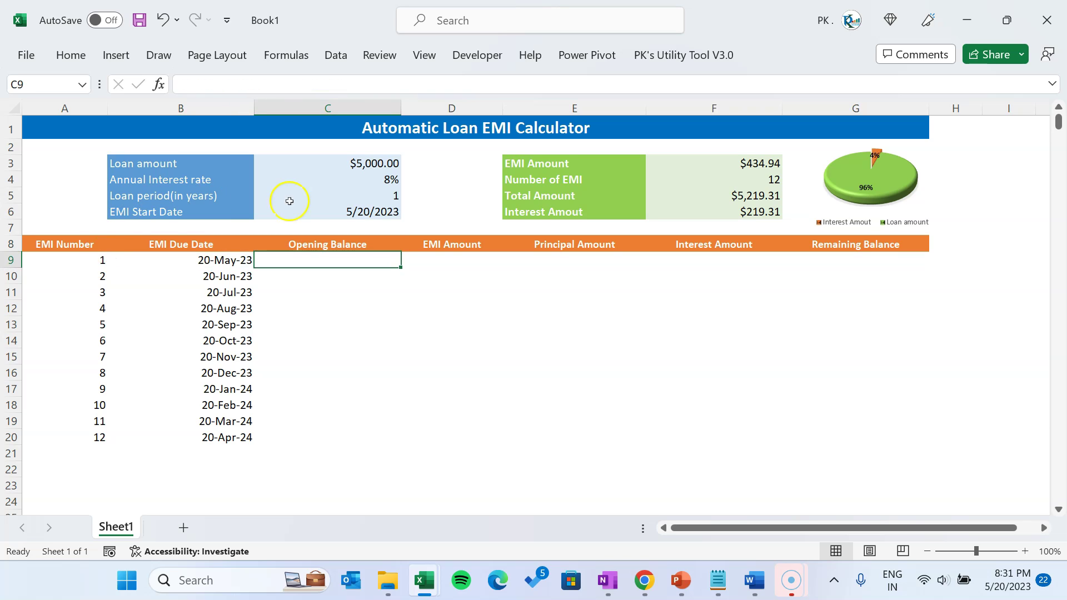
click(374, 165)
click(353, 266)
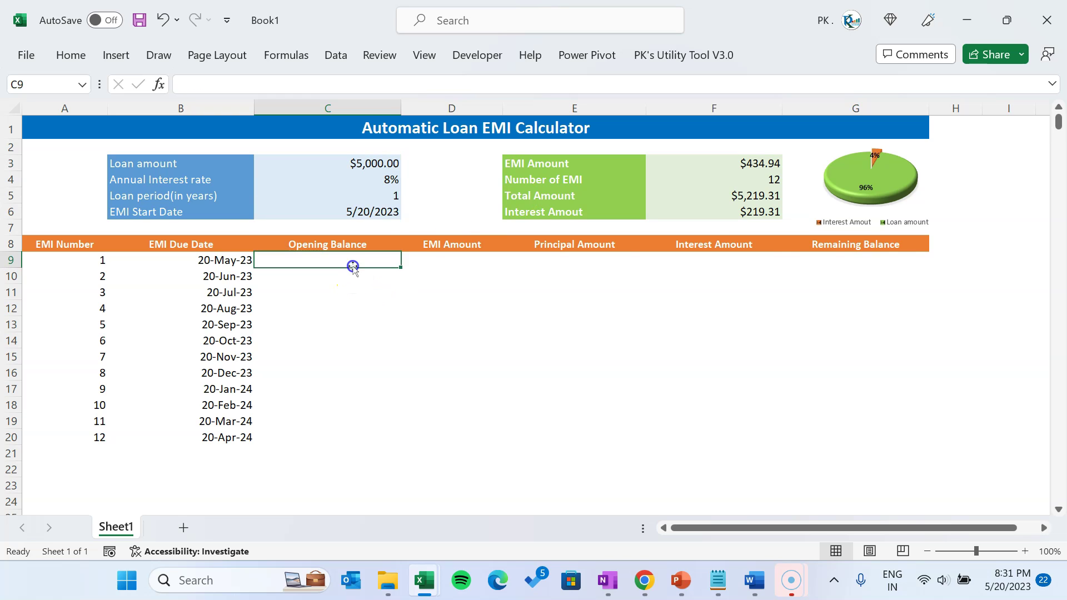
click(895, 267)
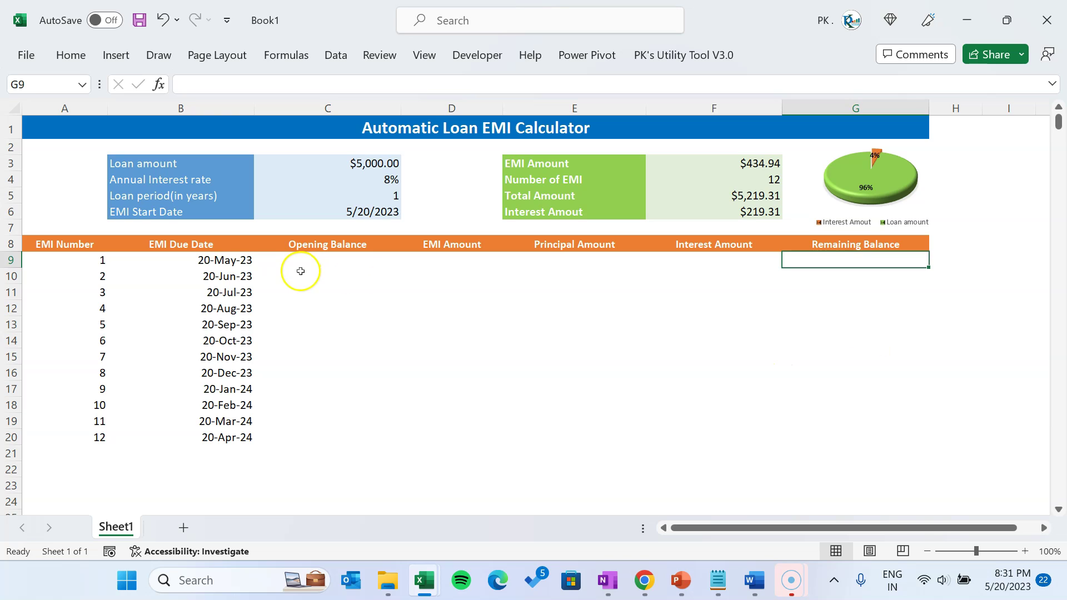
key(Left)
key(Left)
key(Left)
key(Left)
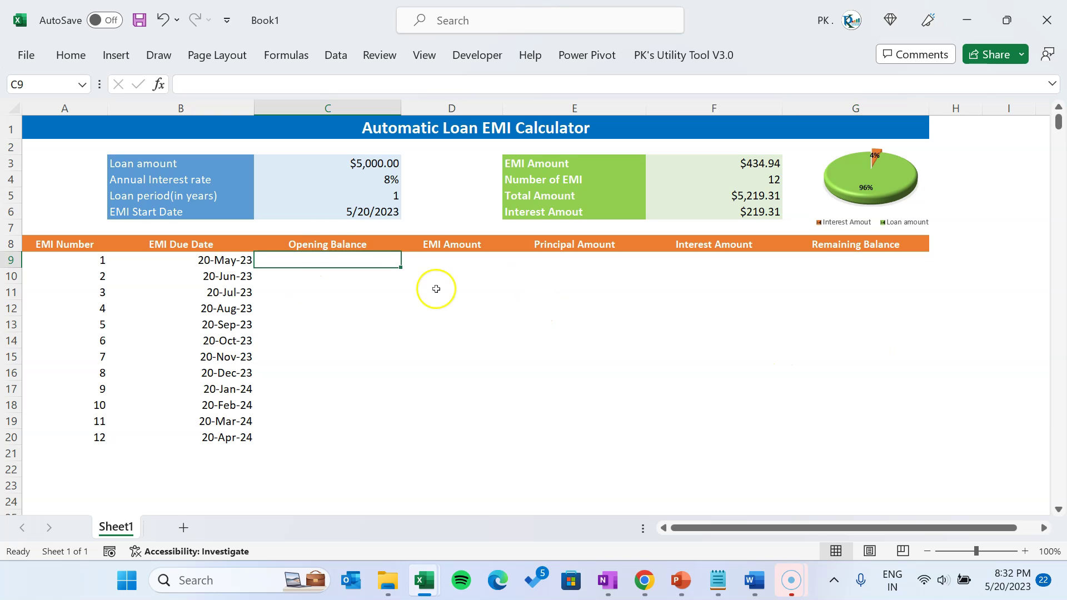
- Enter the opening balance formula =IF(NOT(ISNUMBER(G8)),$C$3,G8) in C9
text(=i)
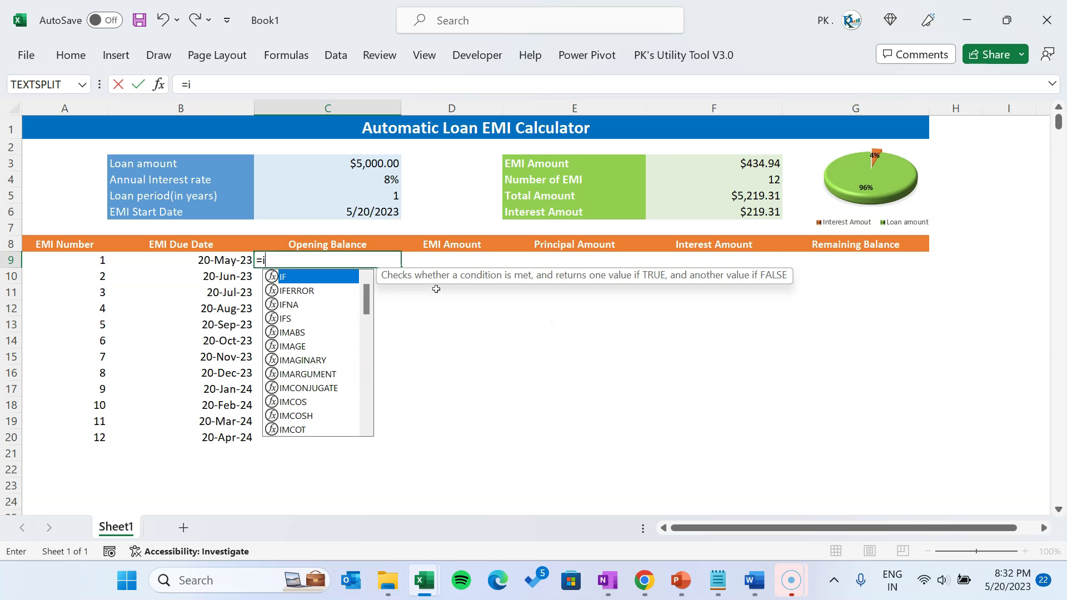
text(f)
key(Tab)
text(no)
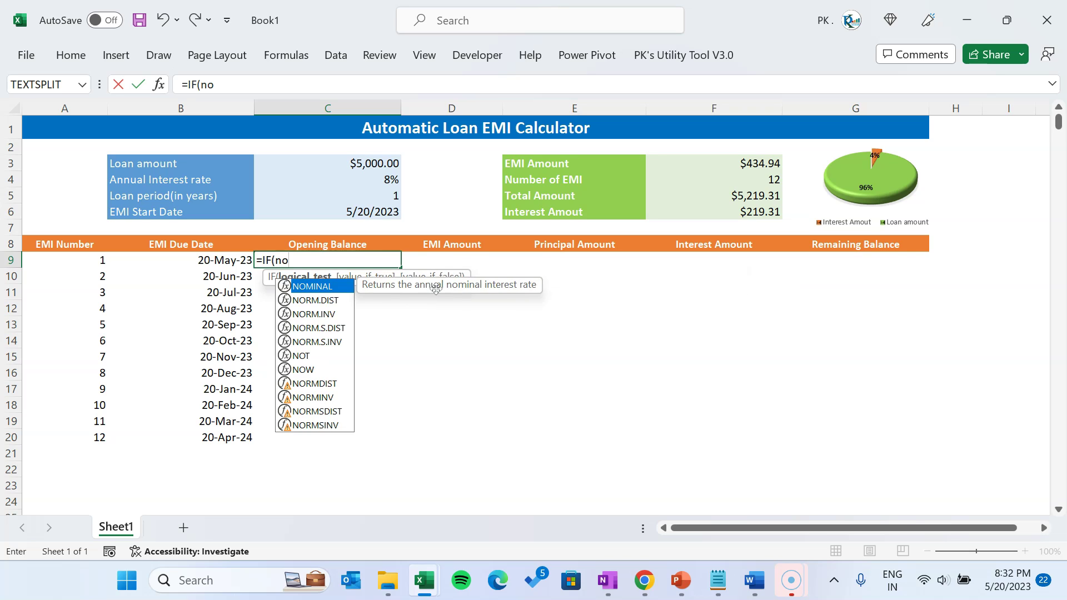
text(t)
key(Tab)
text(isnu)
key(Tab)
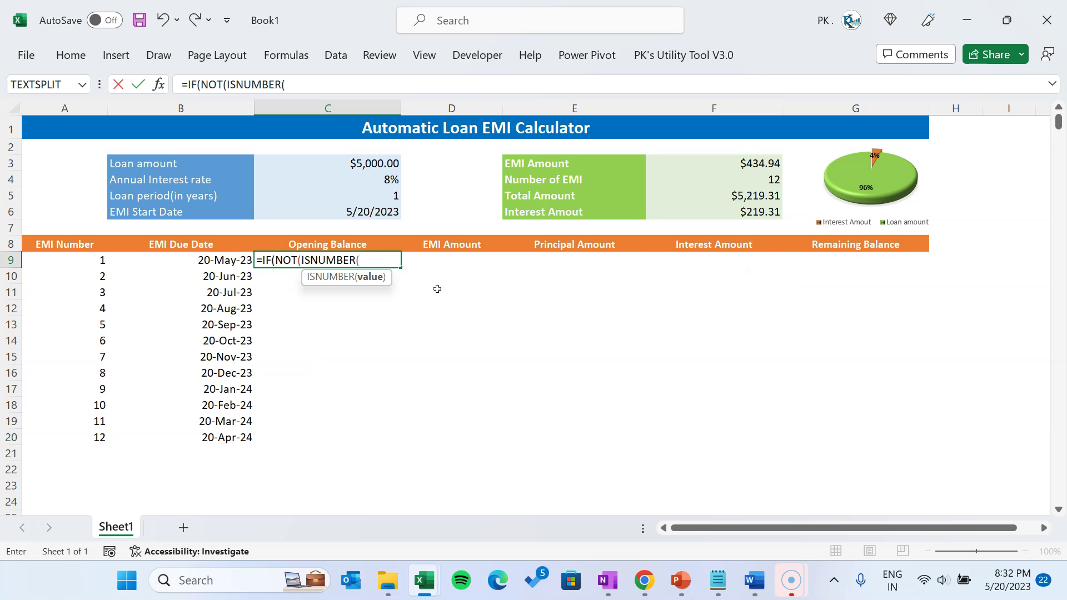
click(868, 244)
text())
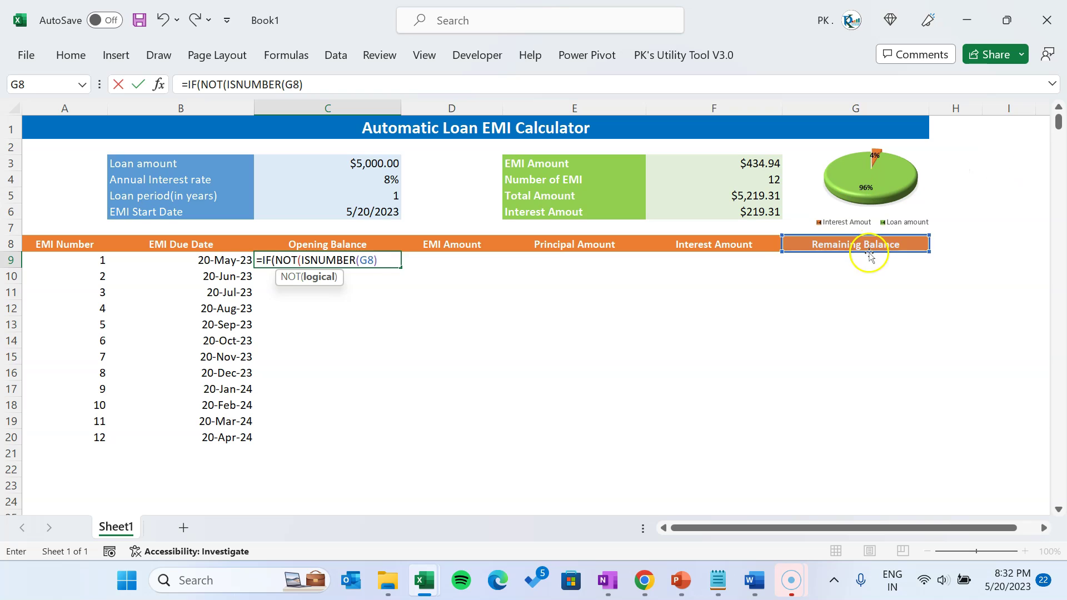
click(882, 246)
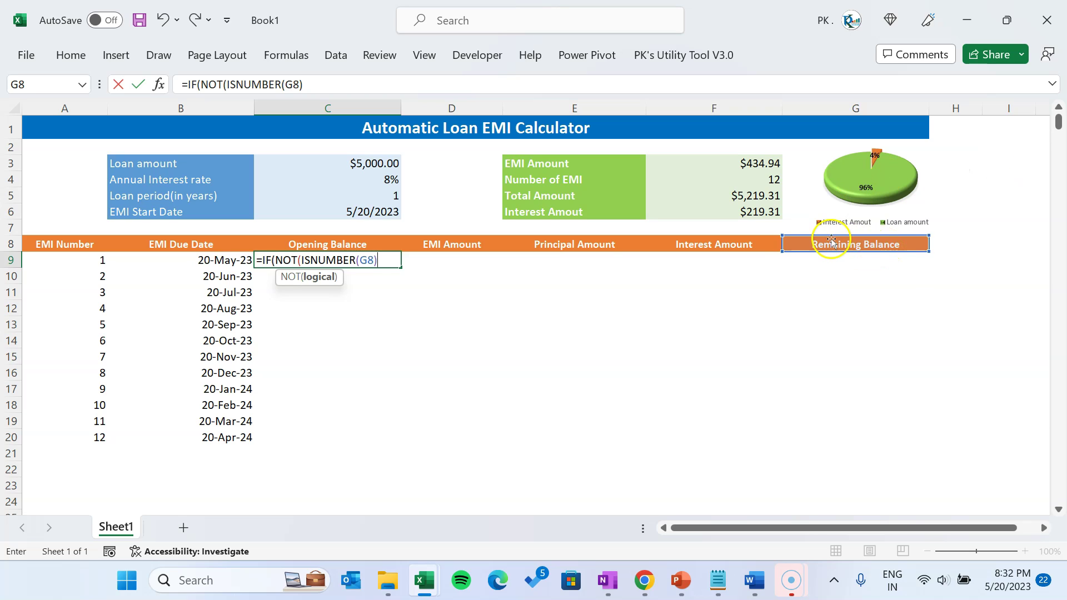
click(791, 246)
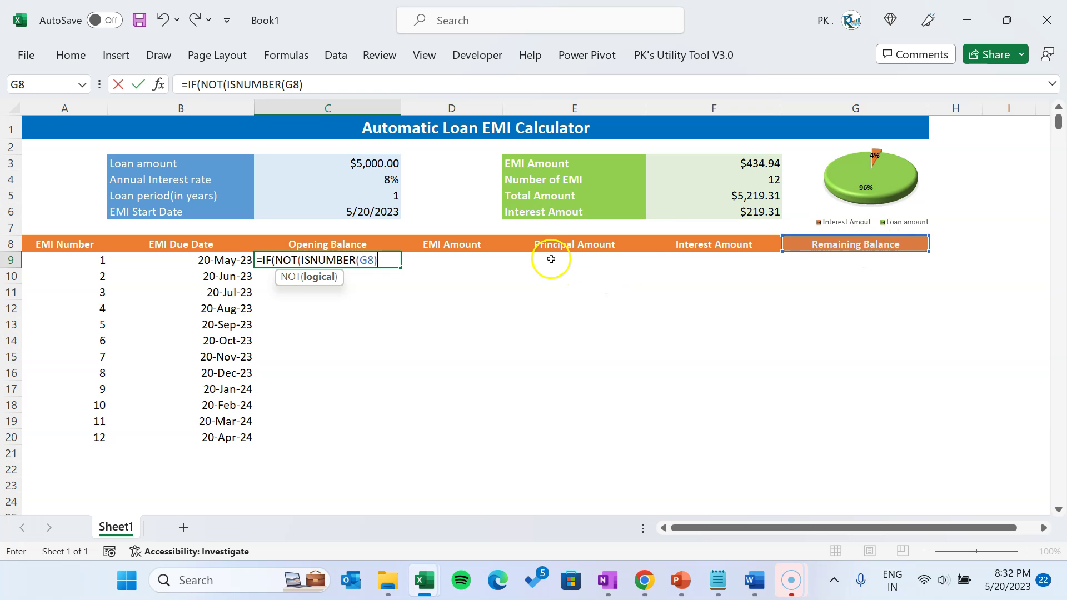
text(),)
click(380, 161)
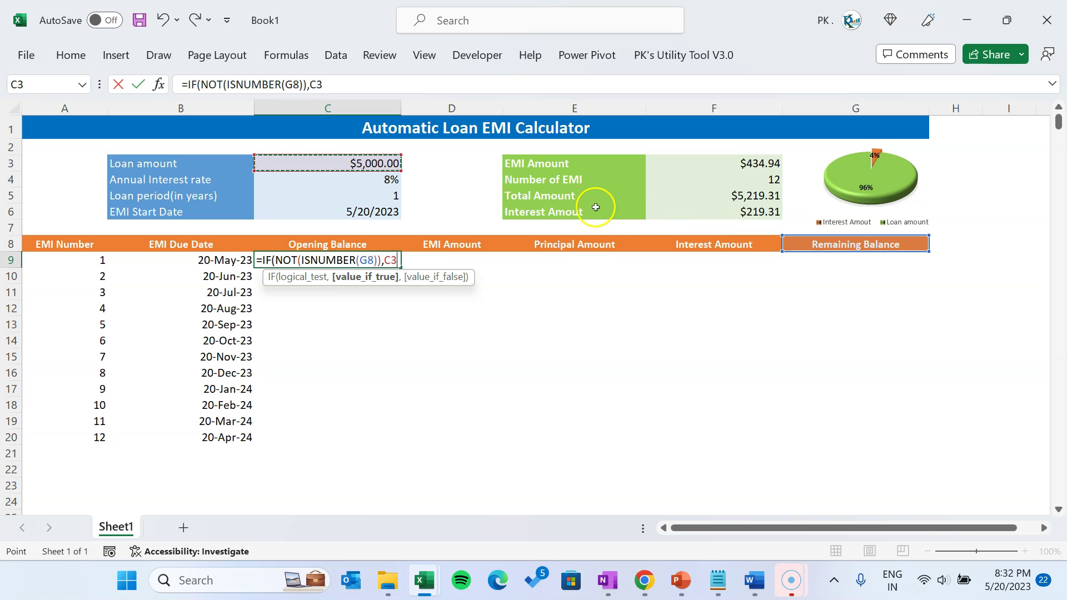
key(F4)
text(,)
click(873, 246)
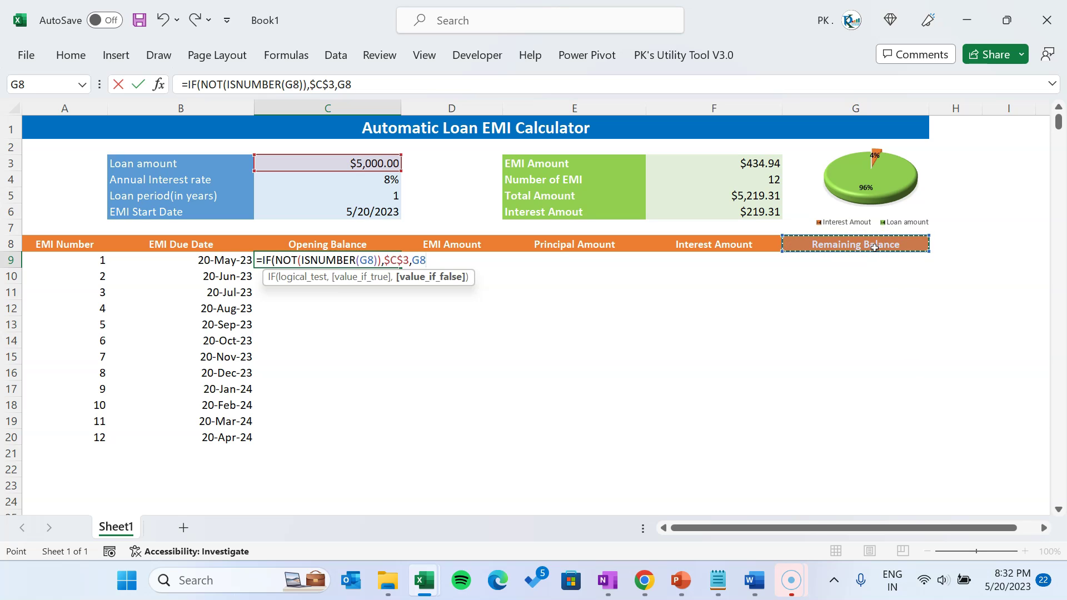
text())
key(Return)
- Link the EMI Amount in D9 to the calculated EMI with the absolute reference =$F$3
key(Up)
key(Right)
key(Up)
key(Down)
text(=)
key(Up)
key(Up)
key(Up)
key(Up)
key(Up)
key(Up)
key(Right)
key(Right)
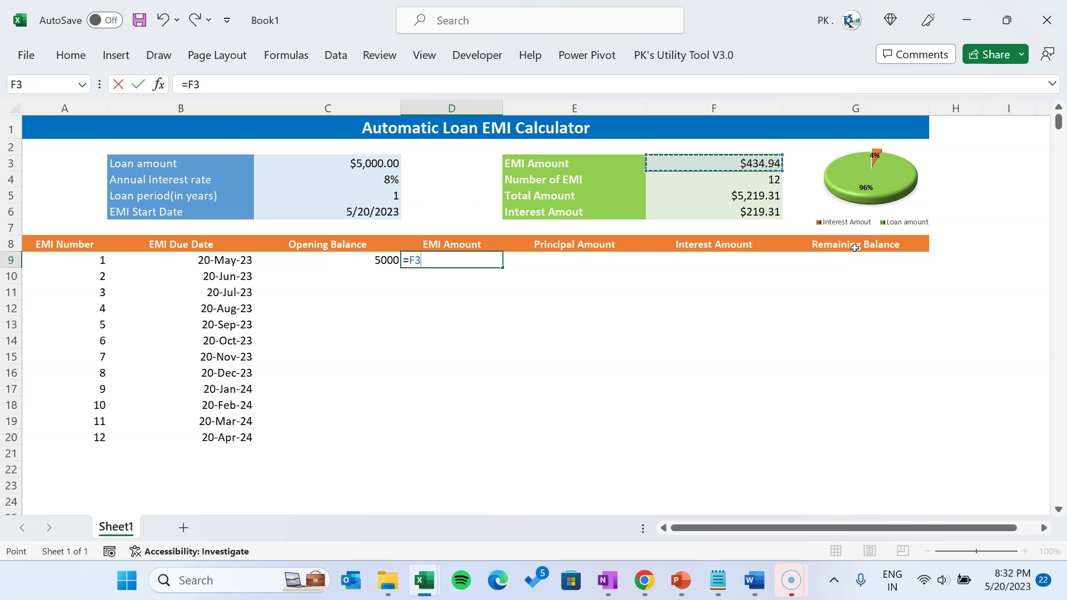
key(F4)
key(Return)
- Enter the principal amount formula =PPMT($C$4/12,A9,$F$4,$C$3) in E9
key(Up)
key(Right)
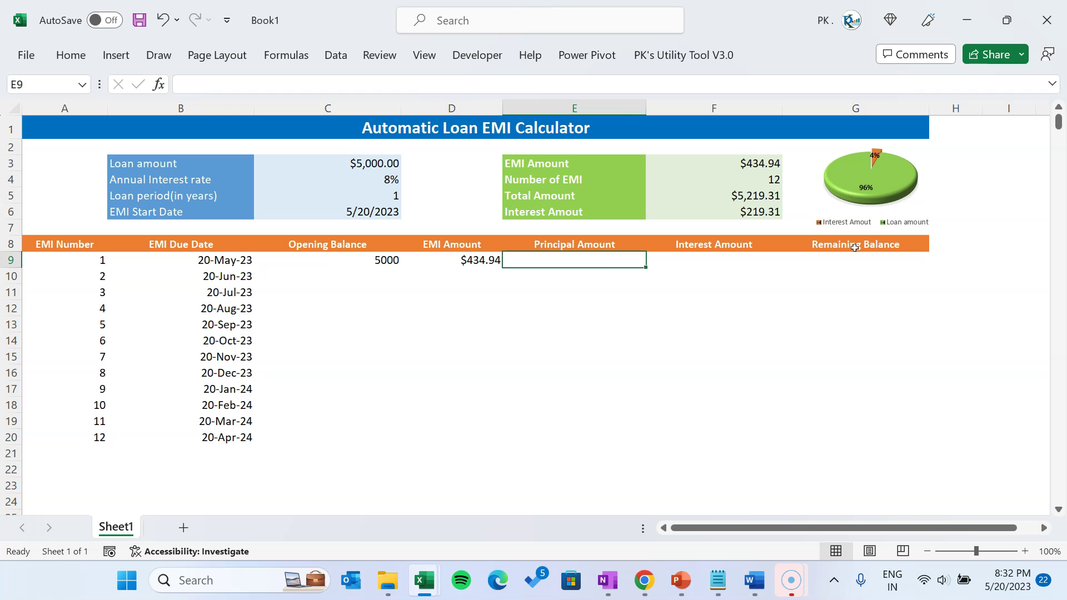
drag(603, 245, 733, 245)
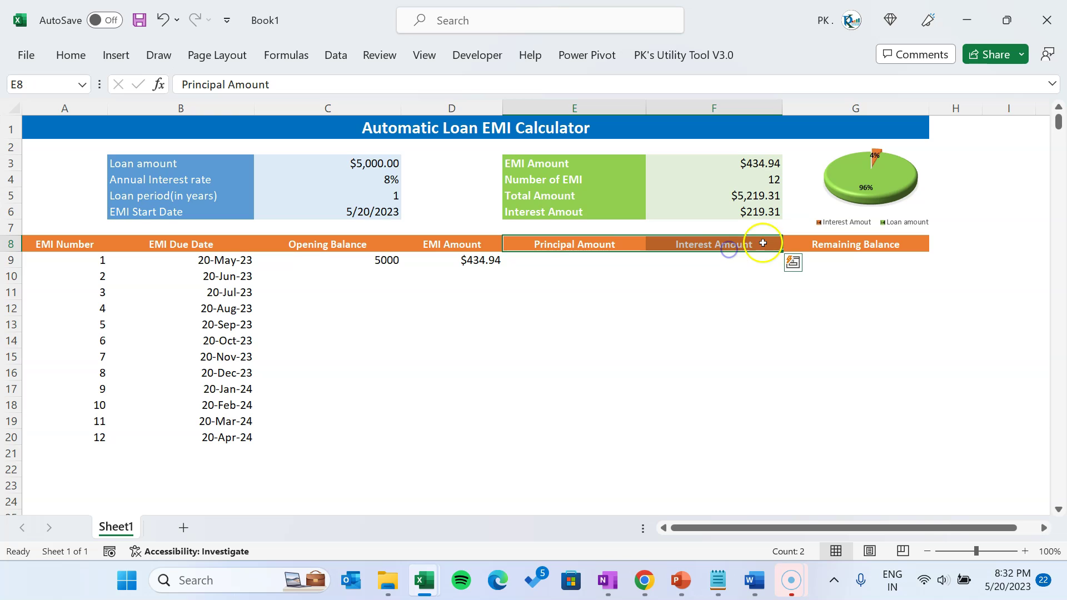
click(733, 170)
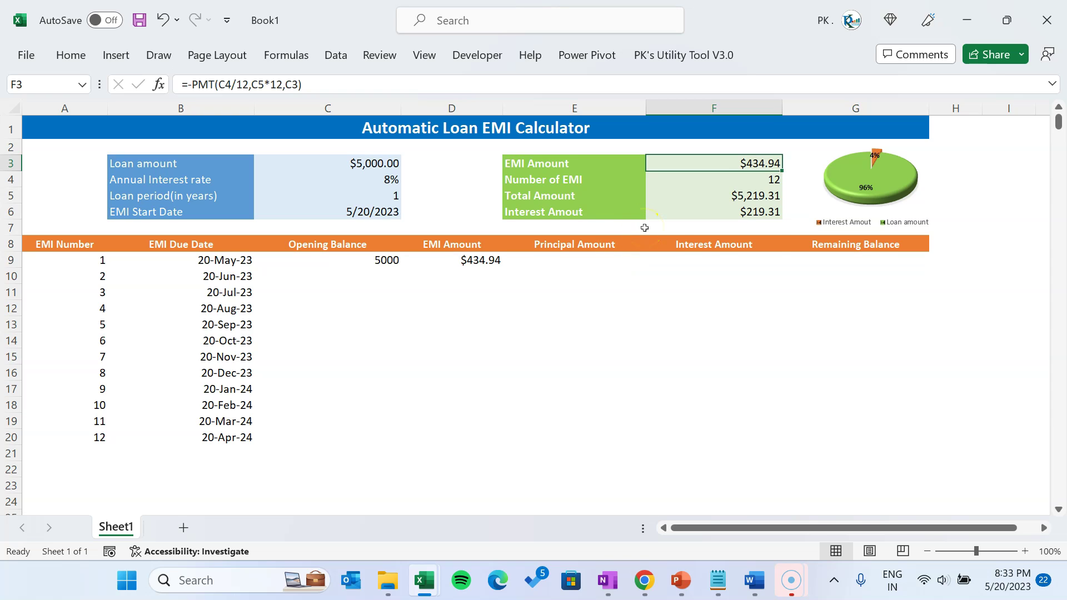
drag(707, 245, 717, 270)
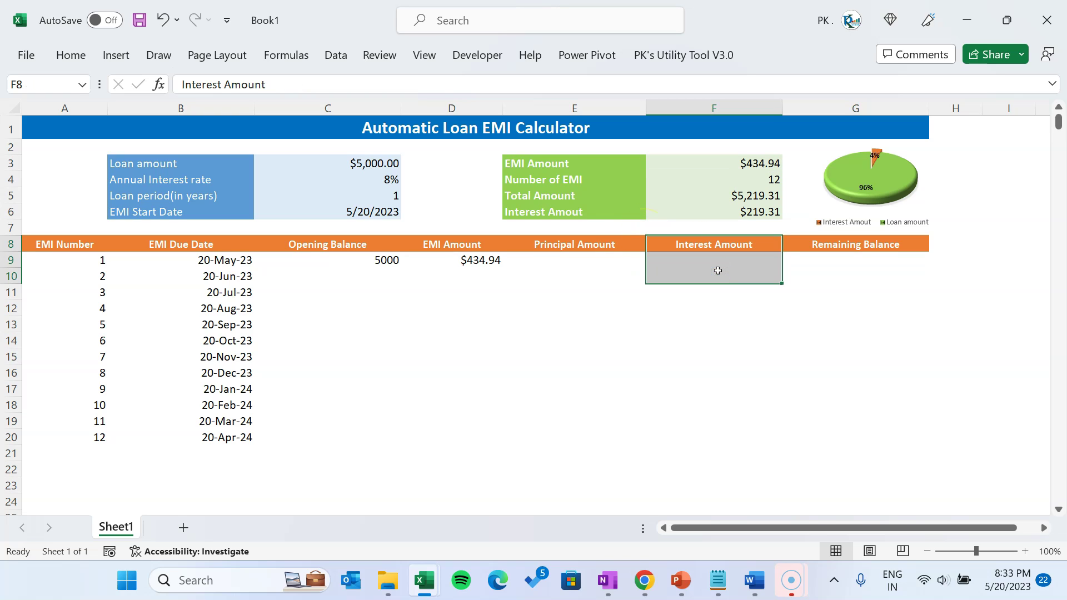
click(621, 262)
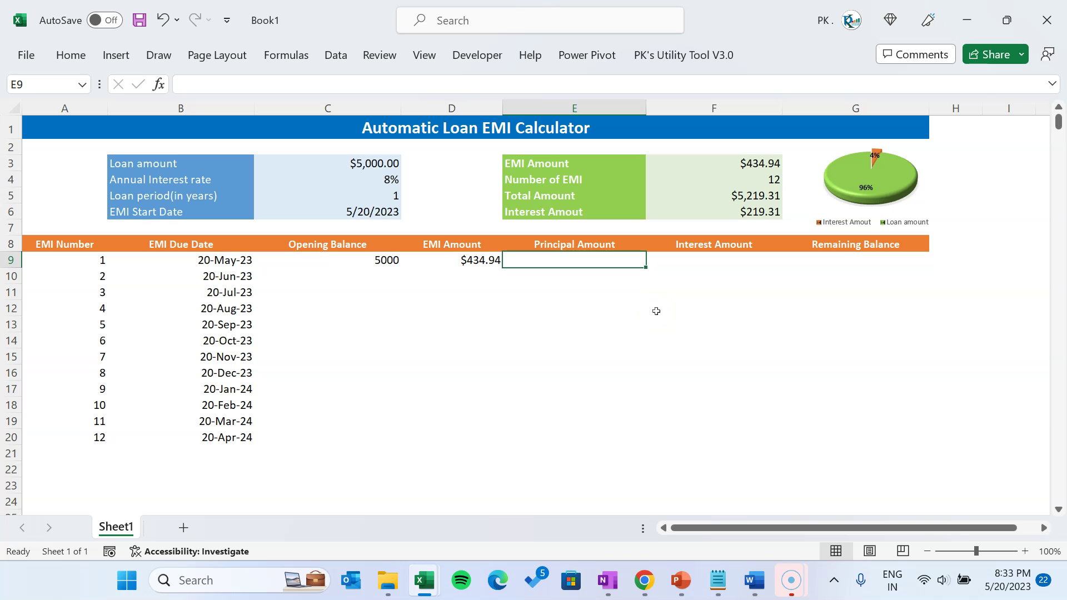
text(=ppm)
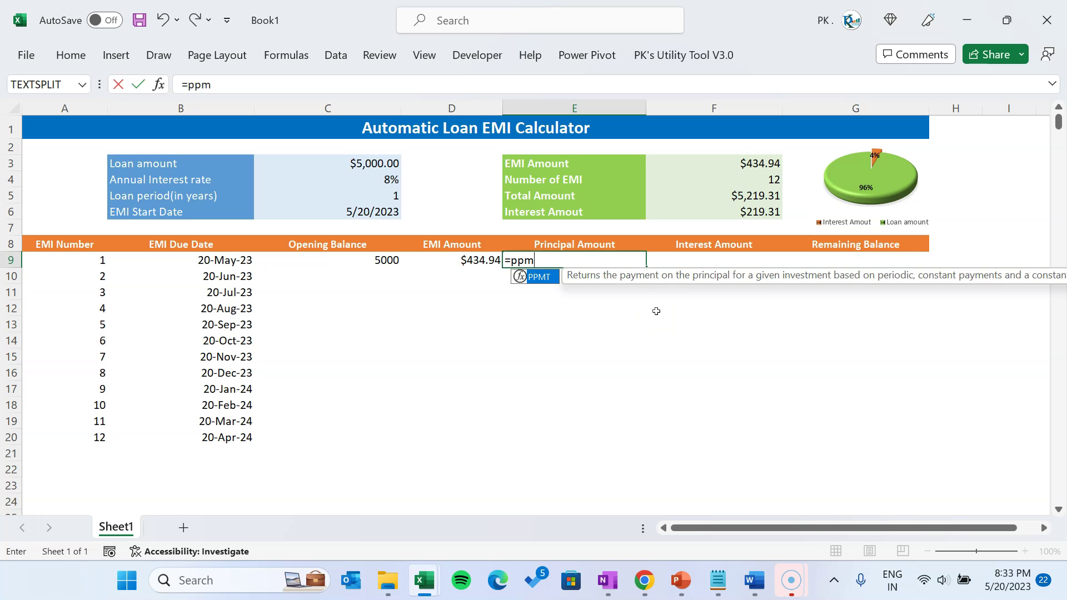
key(Tab)
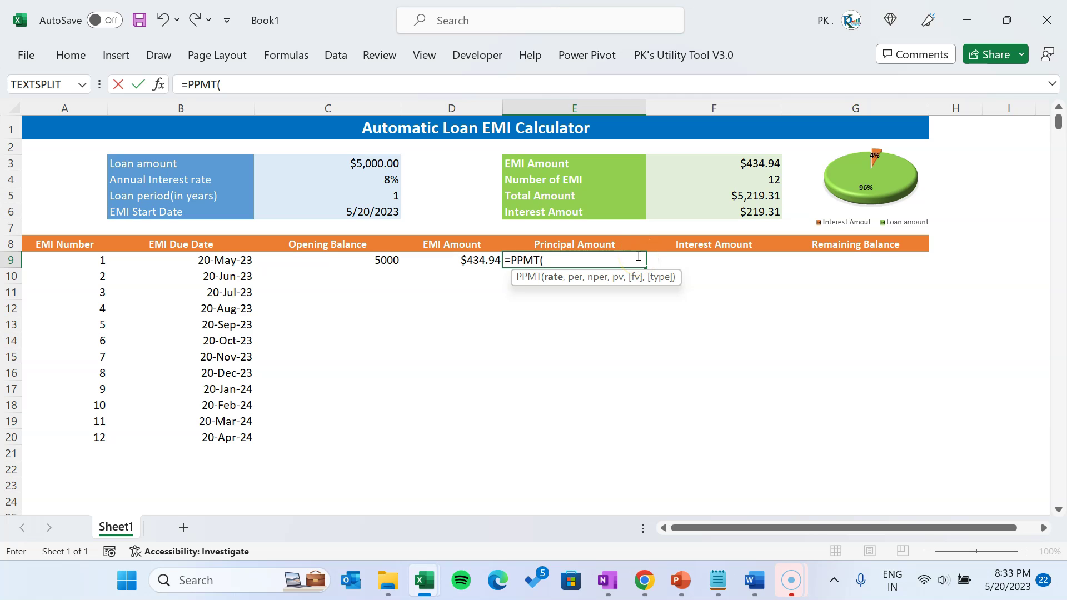
click(384, 179)
text(/12)
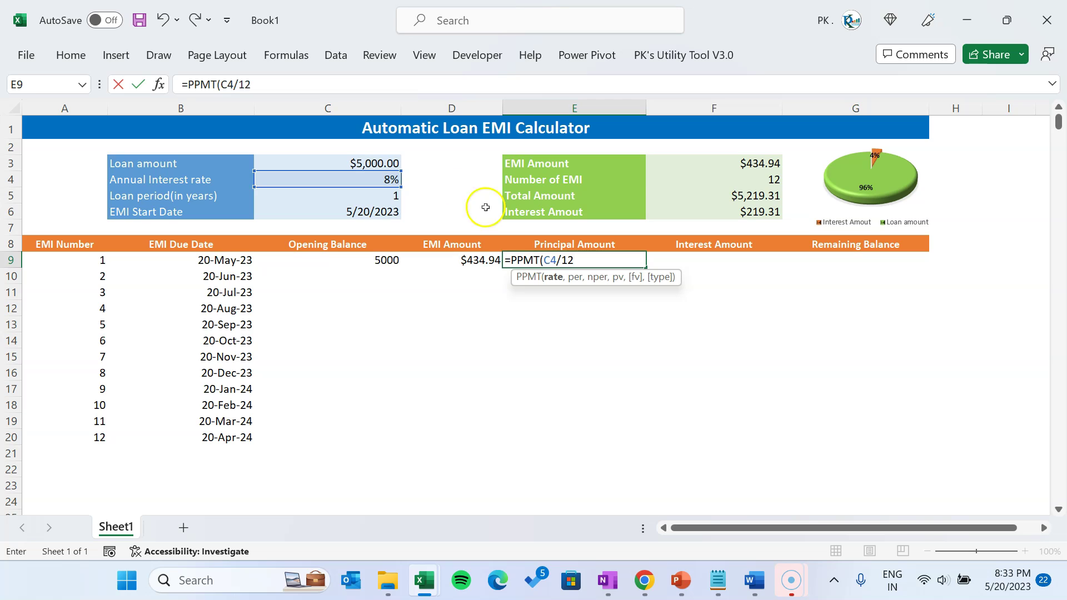
click(551, 259)
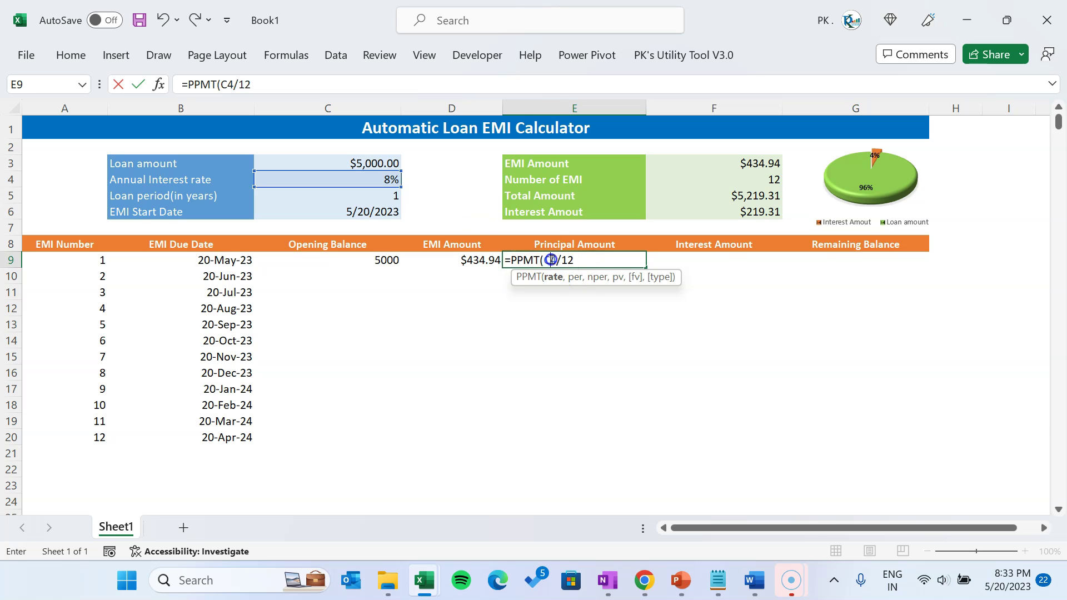
key(F4)
click(611, 260)
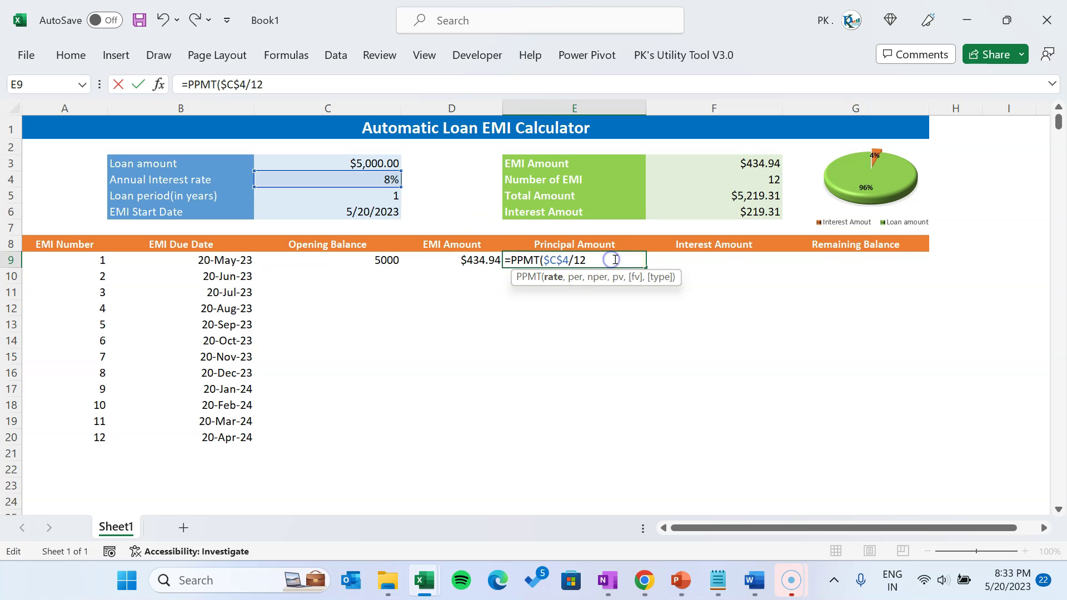
text(,)
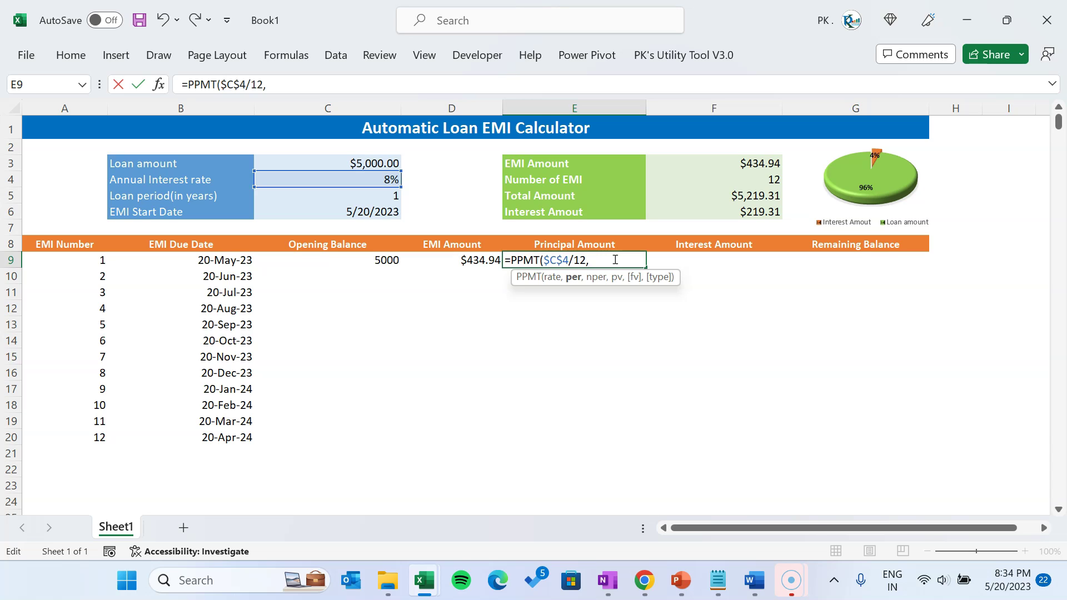
click(95, 261)
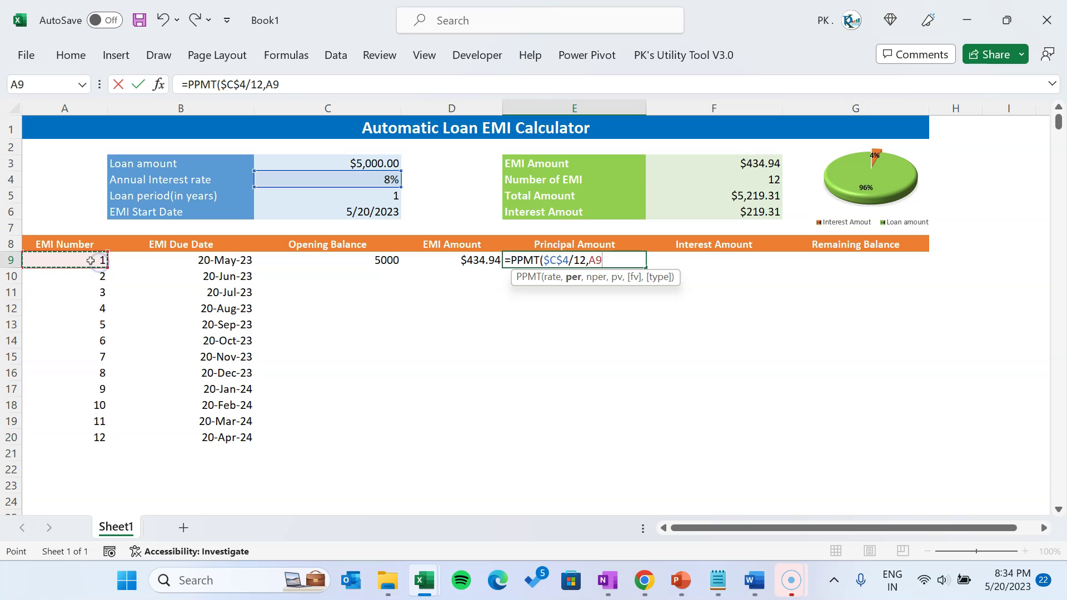
text(,)
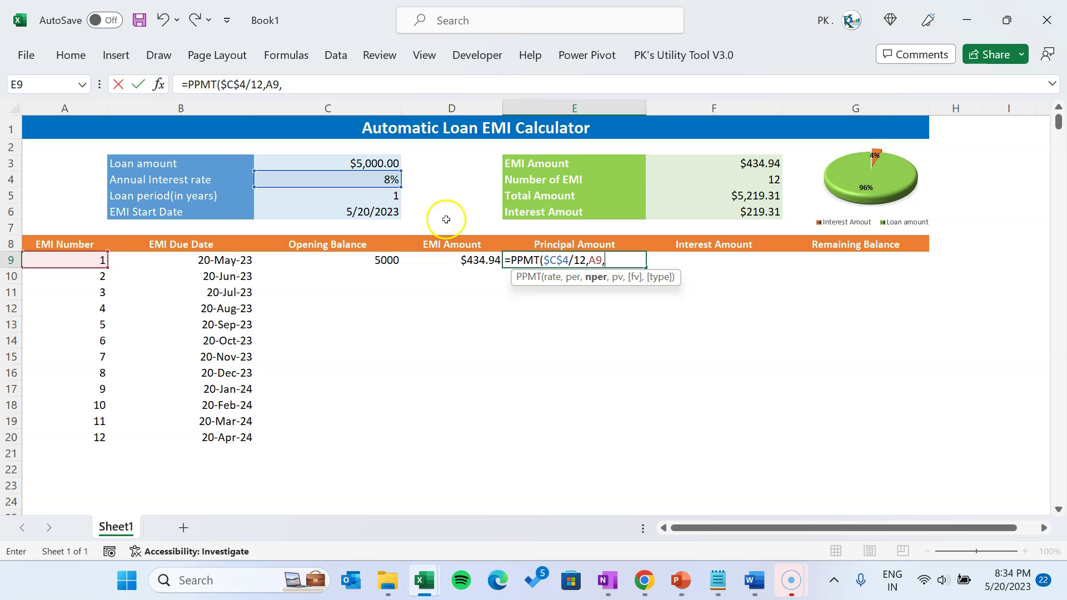
click(756, 182)
key(F4)
text(,)
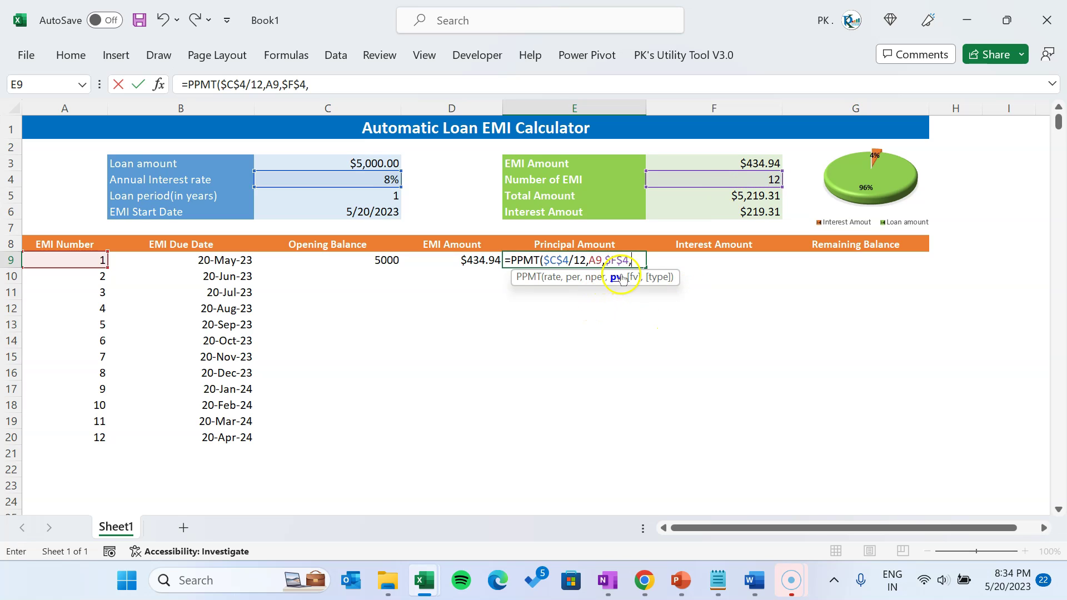
click(384, 163)
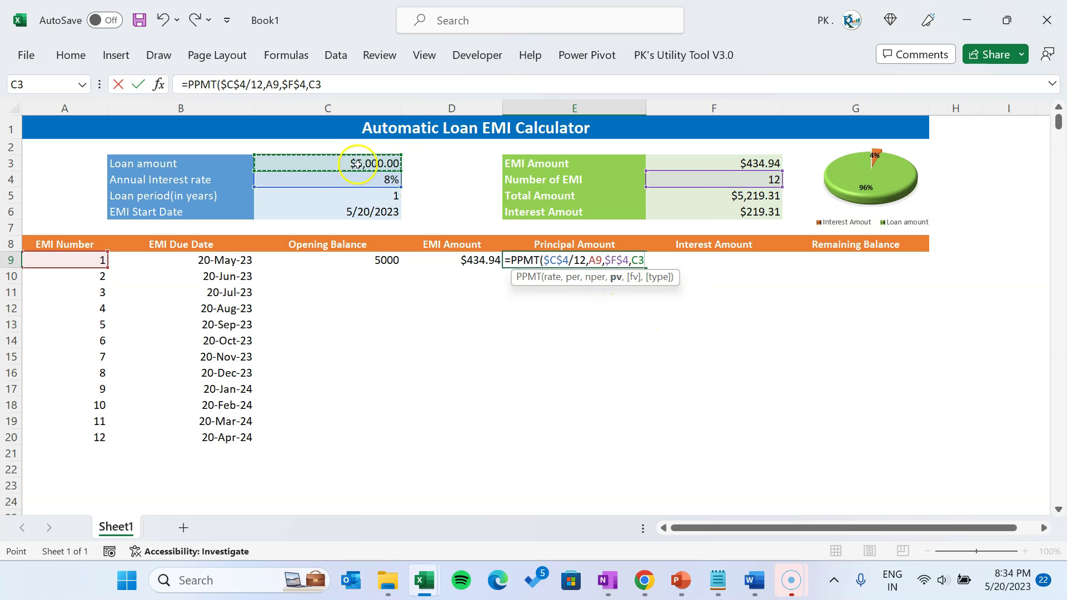
key(F4)
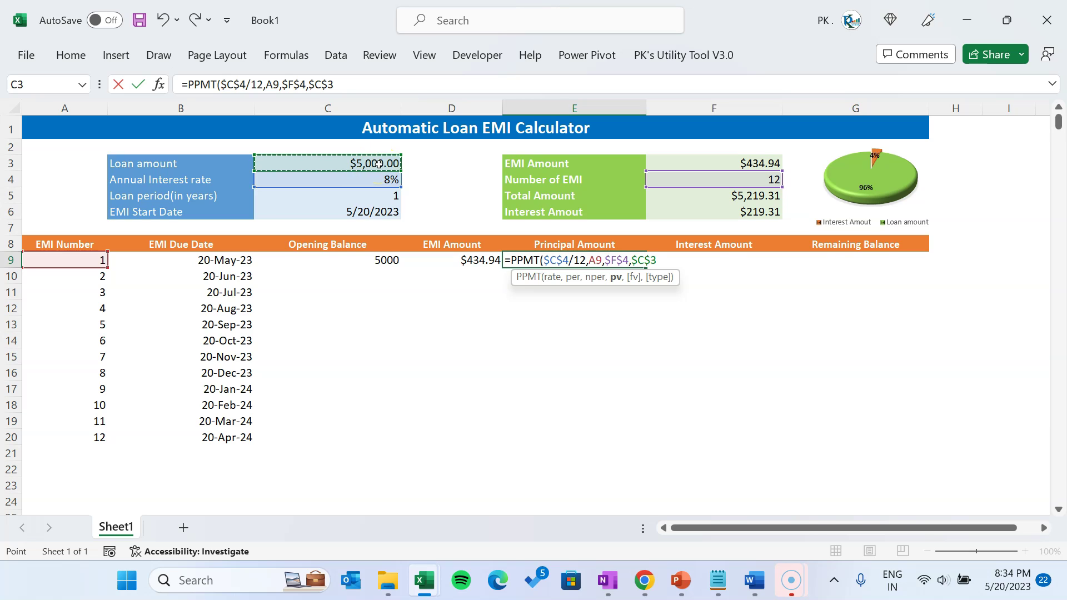
text())
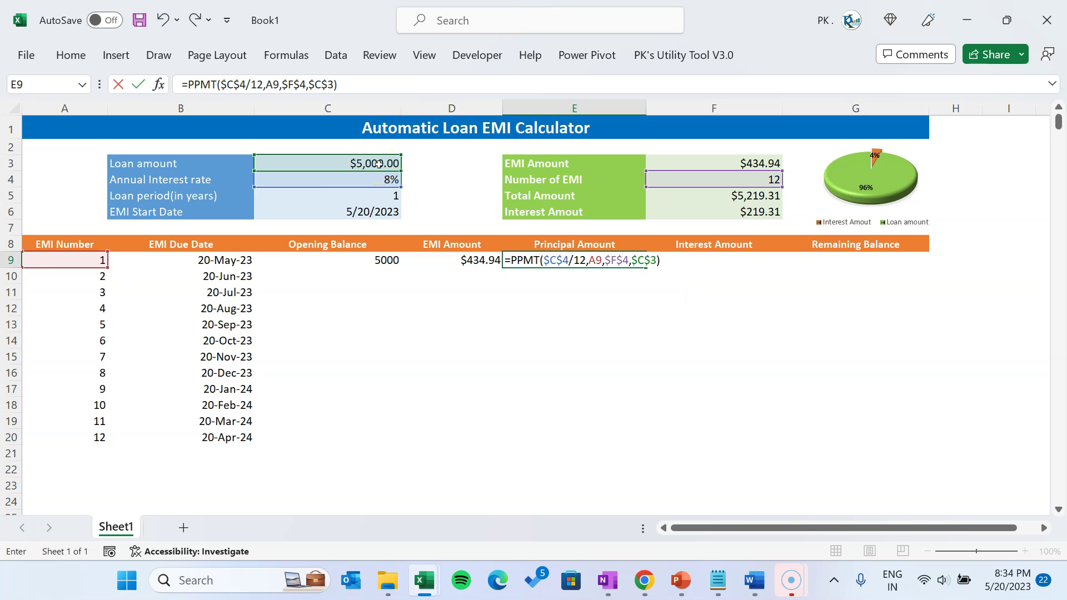
key(Return)
key(Up)
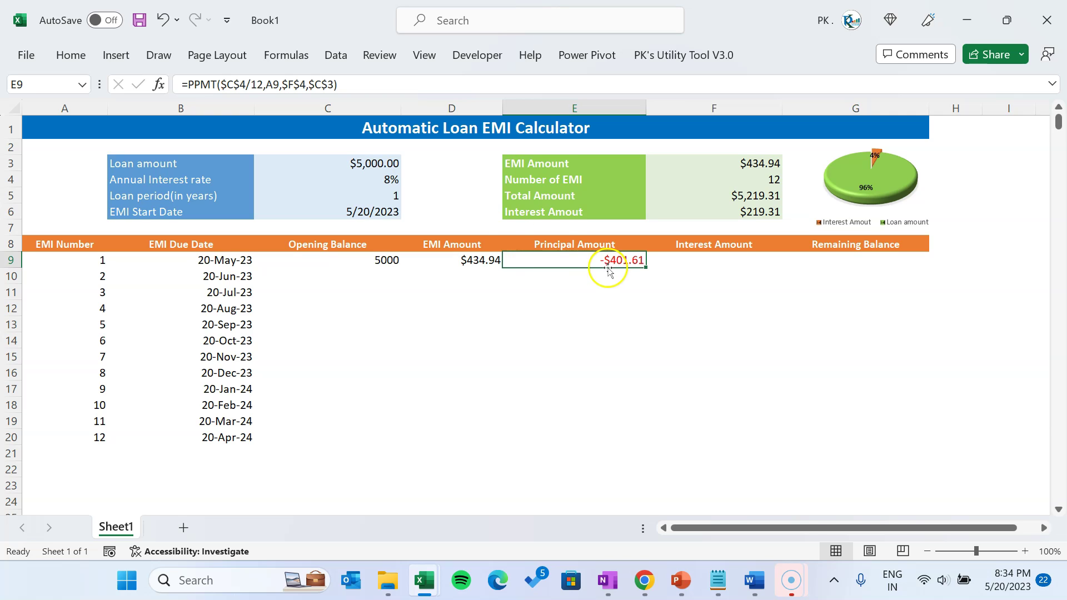
- Make the principal amount in E9 positive by changing its formula to =-PPMT($C$4/12,A9,$F$4,$C$3)
click(466, 263)
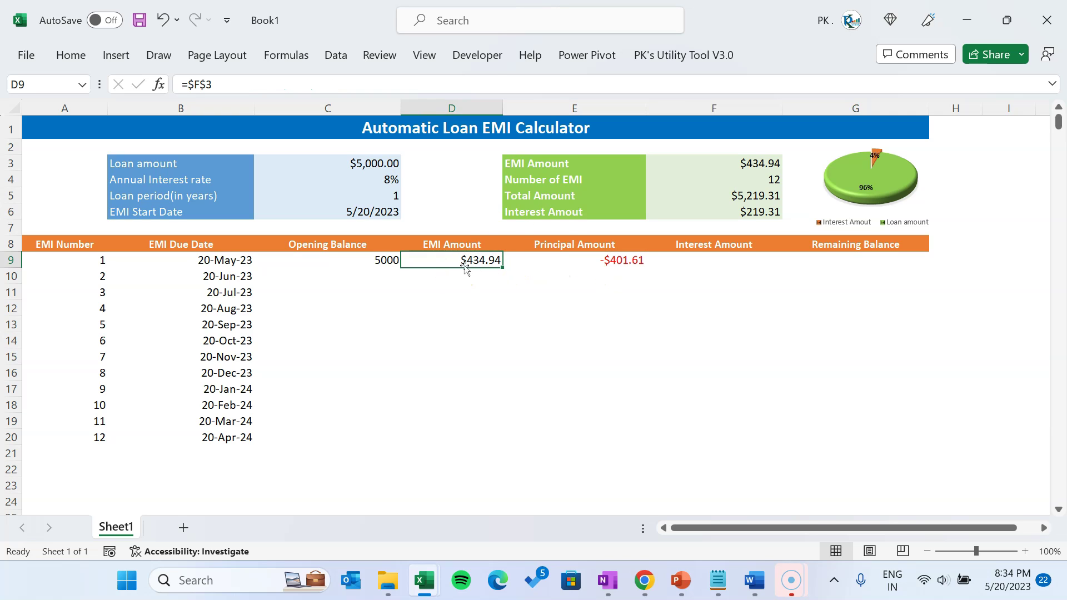
click(572, 265)
click(478, 263)
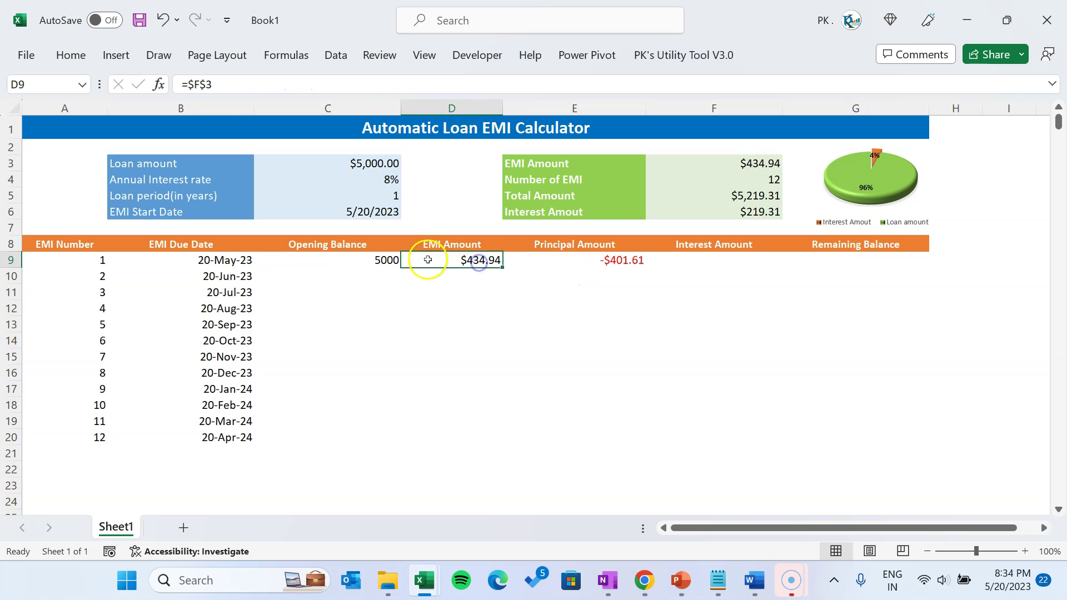
click(589, 263)
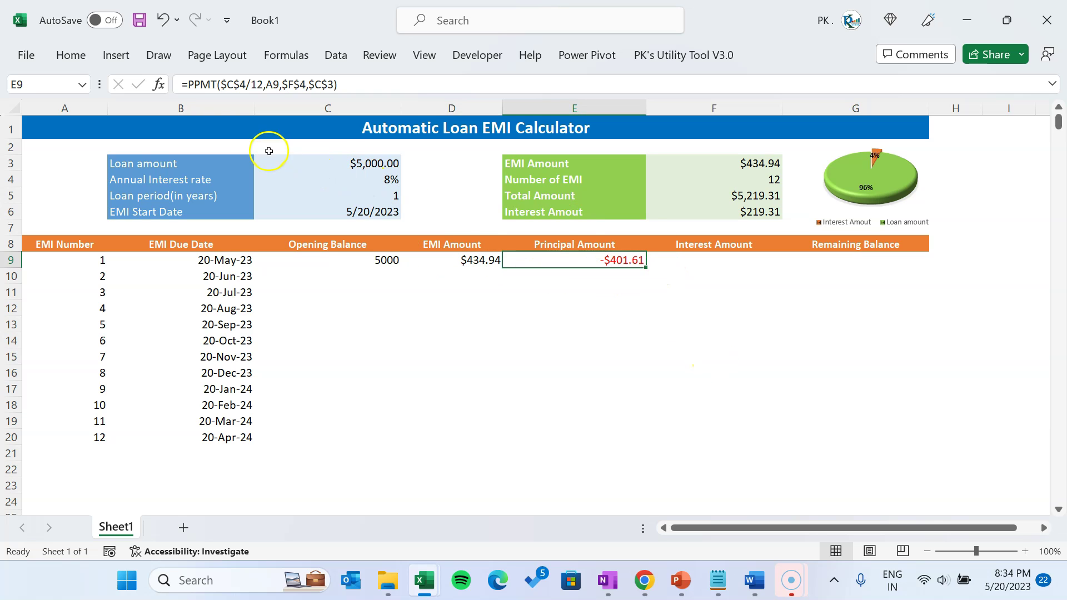
click(190, 84)
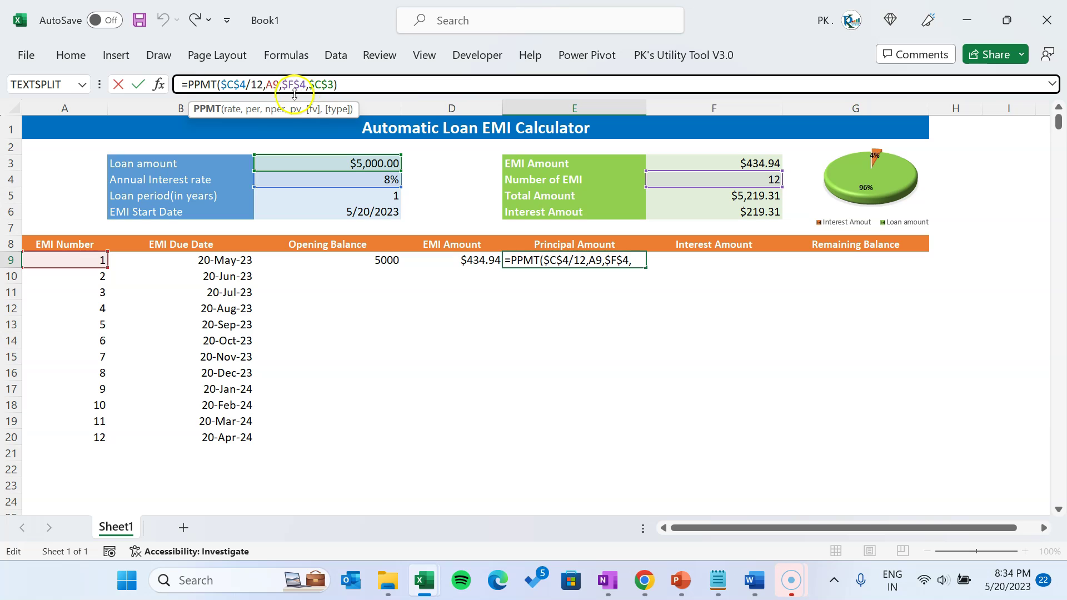
click(186, 85)
text(-)
key(Return)
key(Up)
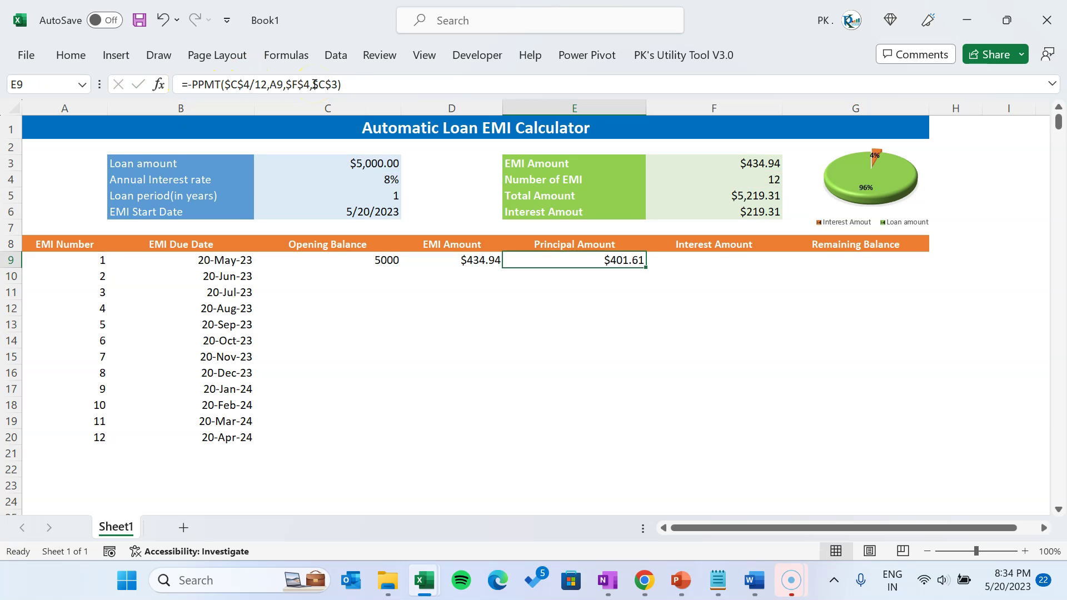
- Enter the interest amount formula =D9-E9 in F9, subtracting the principal amount from the EMI amount
key(Right)
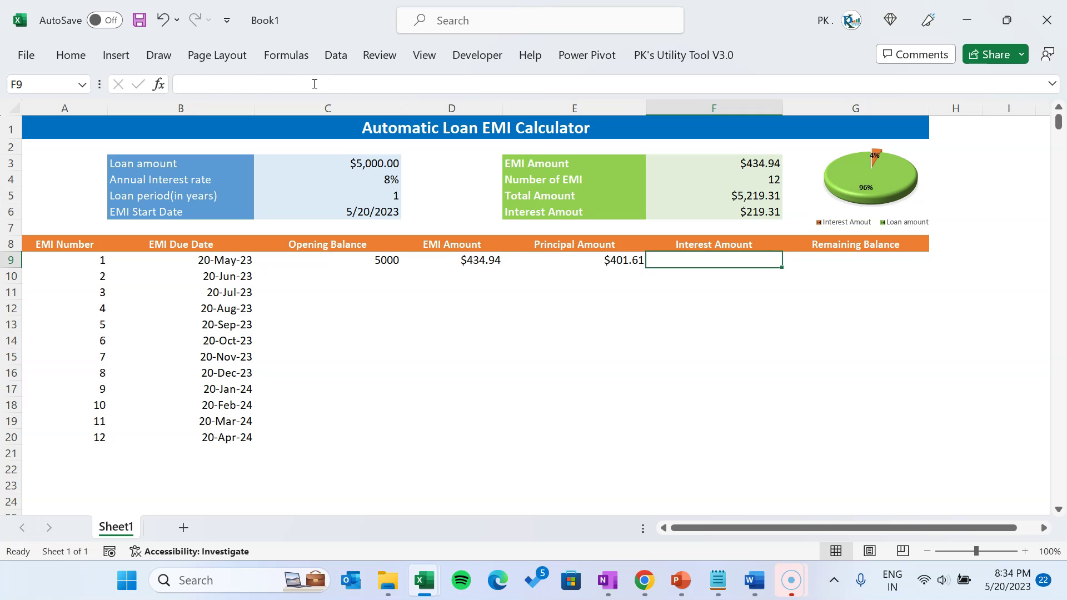
key(Left)
key(Right)
key(Left)
key(Left)
click(482, 262)
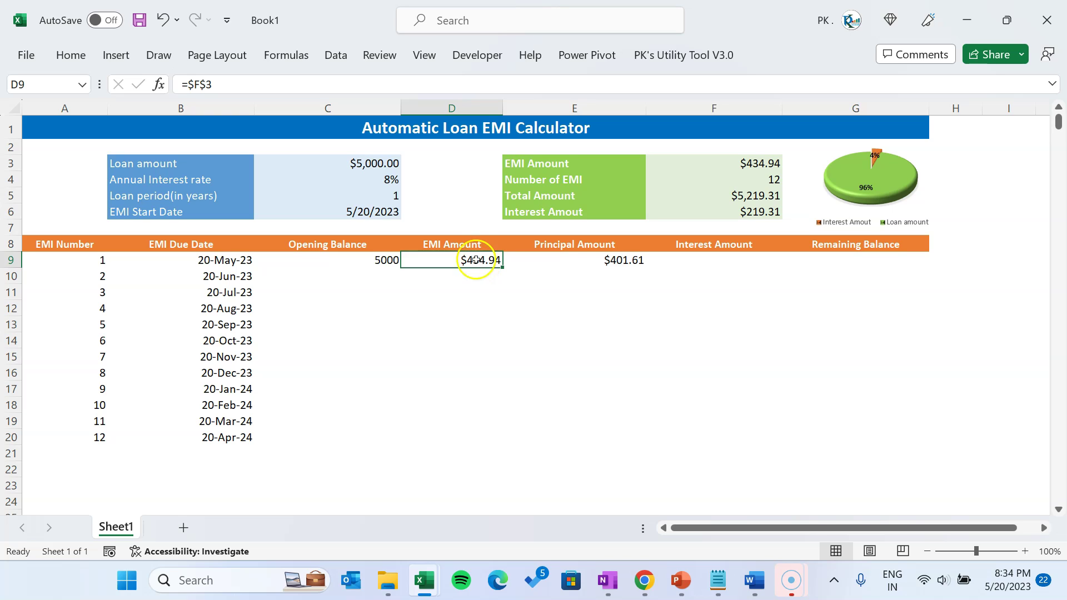
click(597, 261)
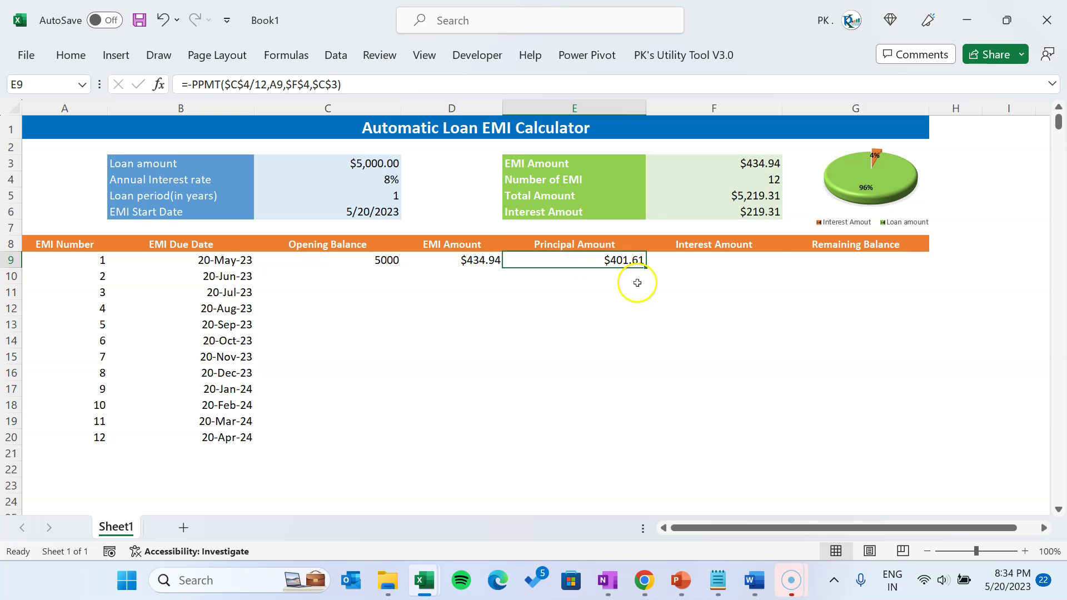
click(697, 259)
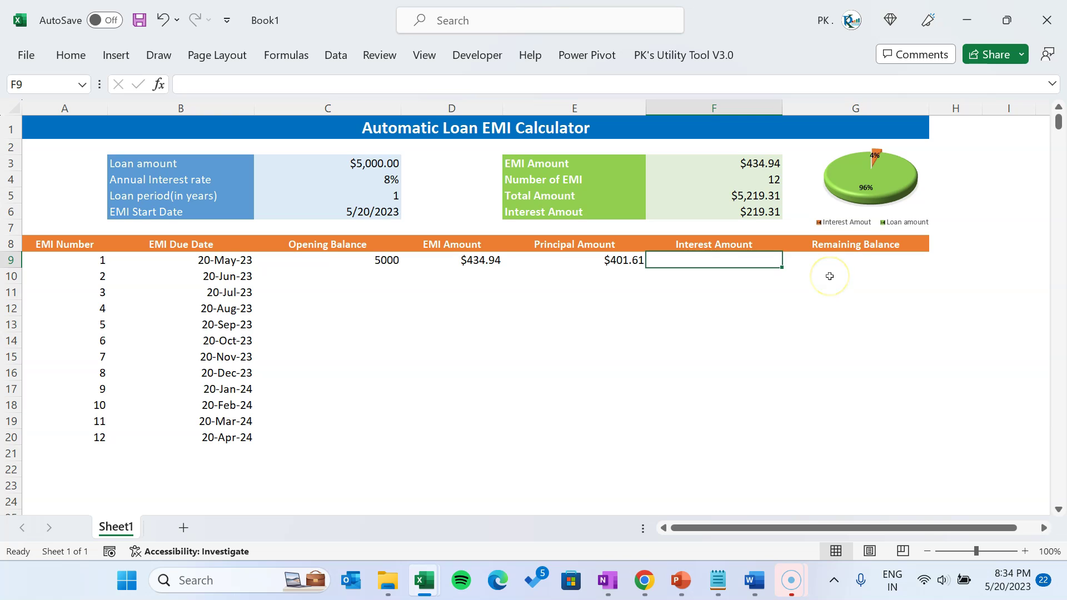
text(=)
key(Left)
key(Left)
key(Left)
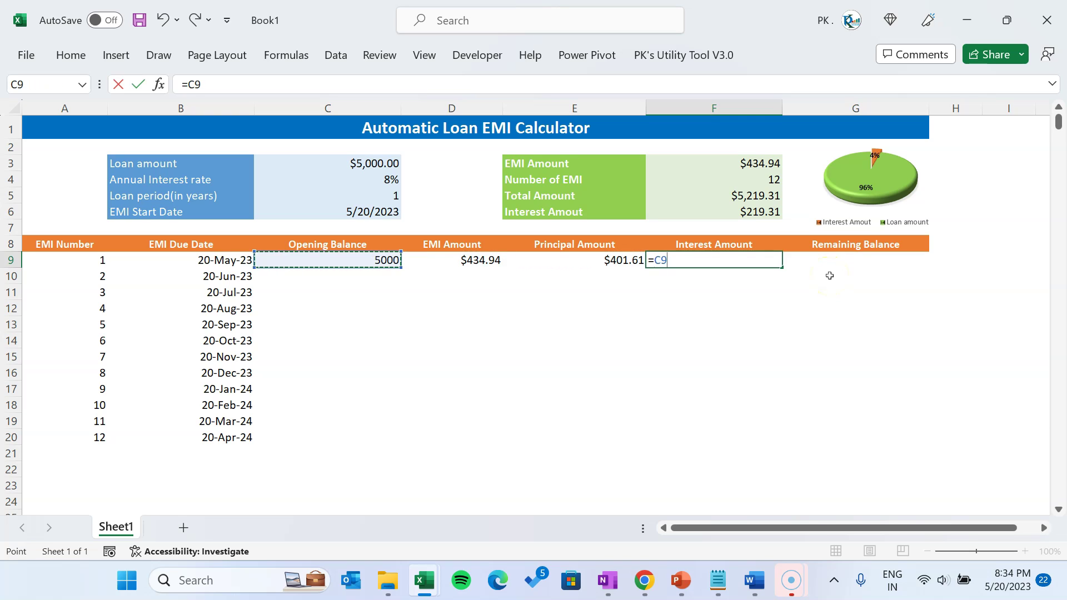
key(Right)
text(-)
key(Left)
key(Return)
key(Up)
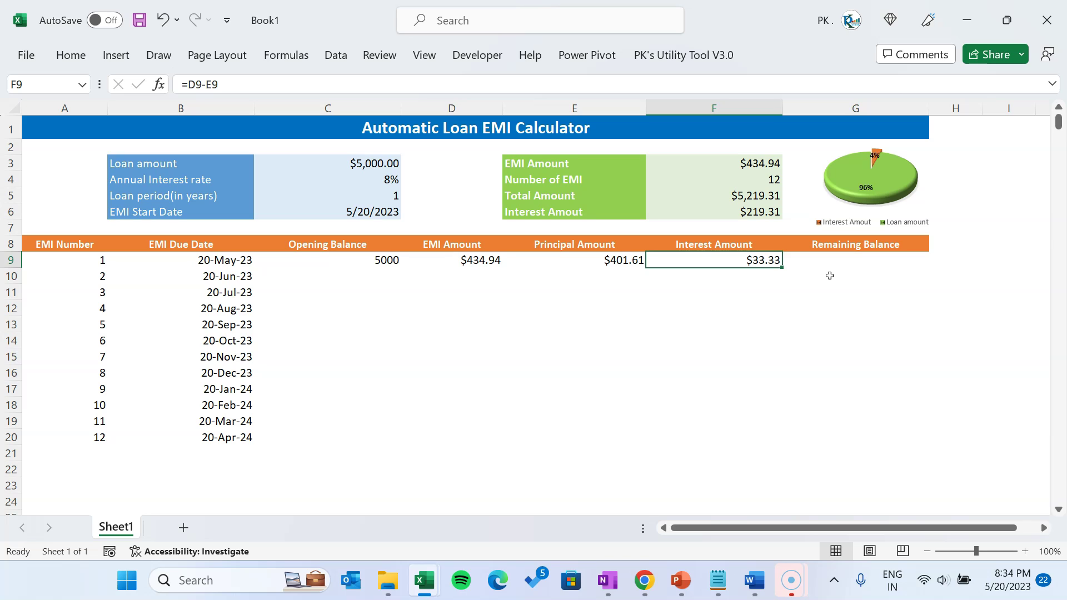
- Enter the remaining balance formula =C9-E9 in G9, subtracting the principal amount from the opening balance
key(Right)
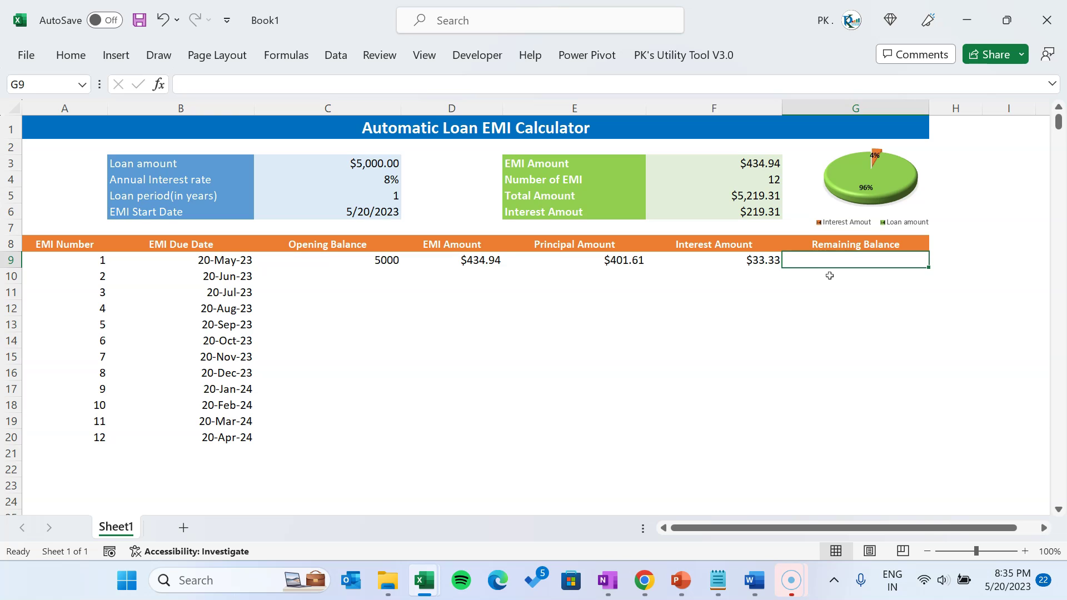
click(356, 257)
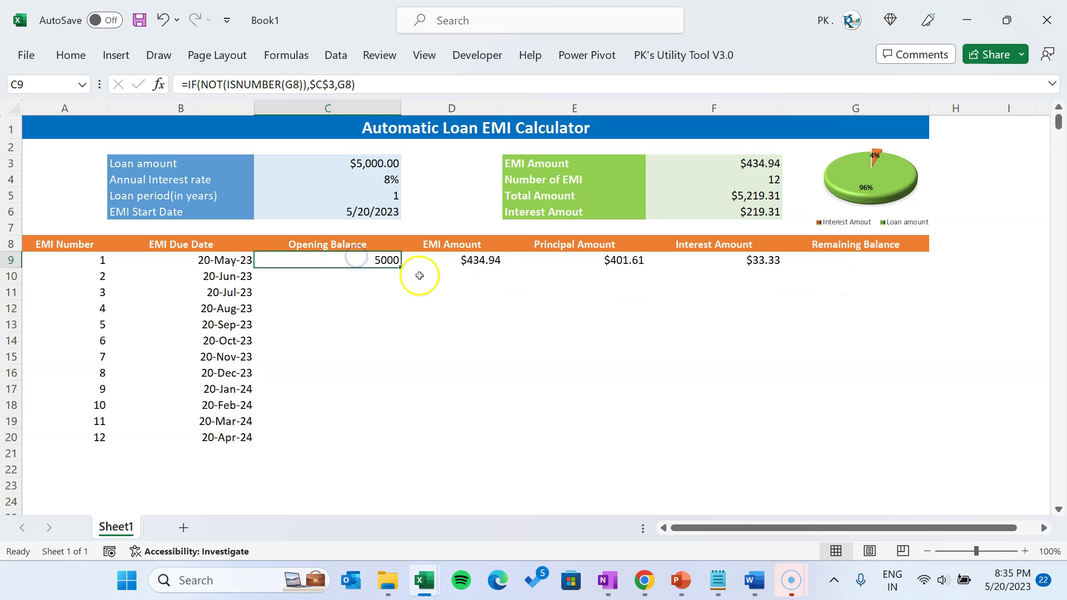
click(572, 257)
drag(572, 245, 586, 347)
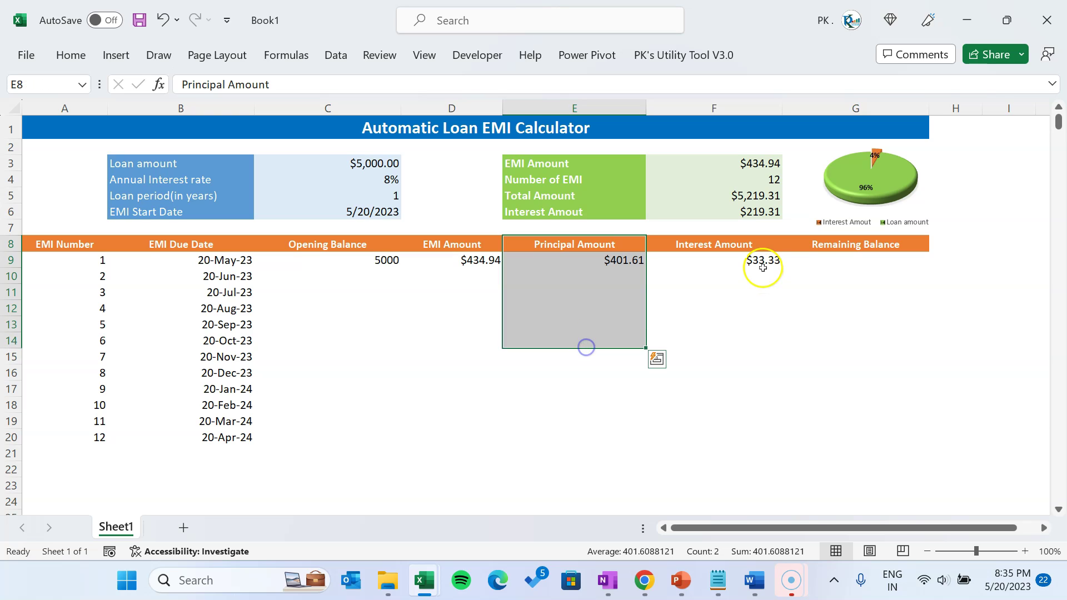
click(833, 262)
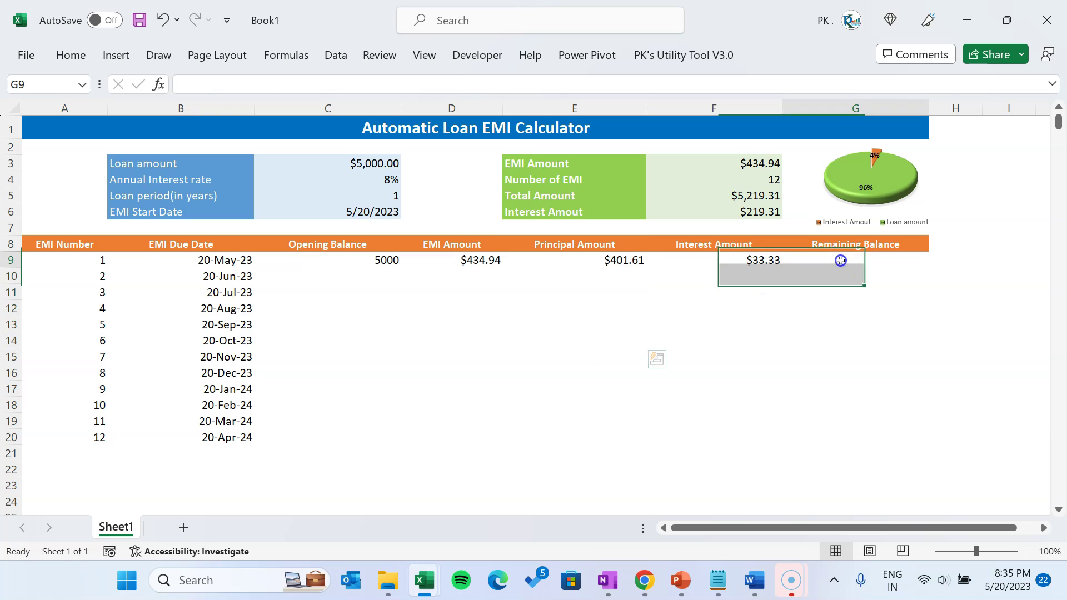
text(=)
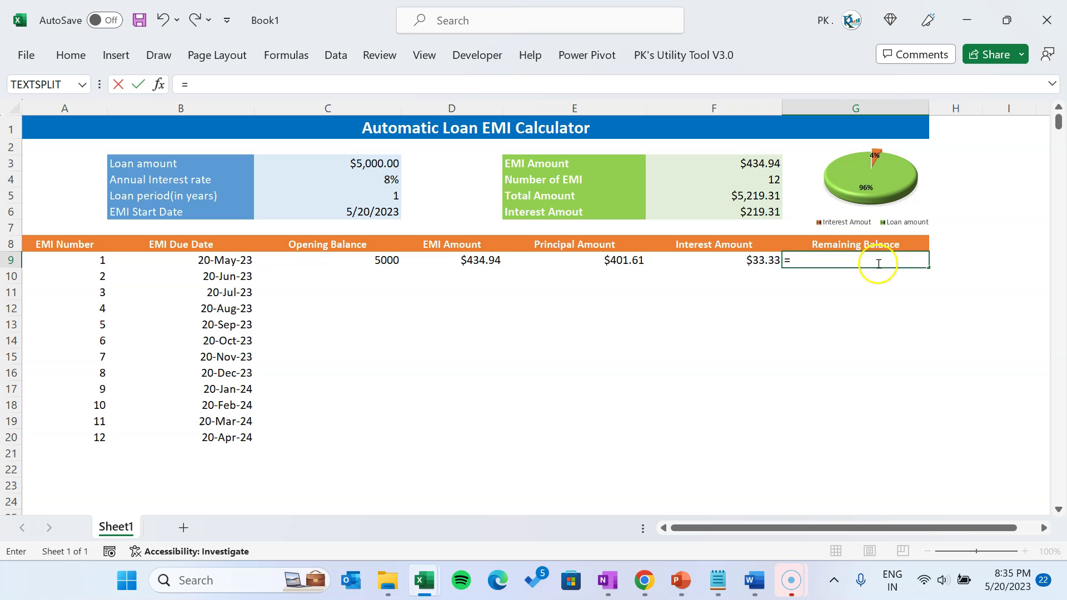
click(385, 262)
text(-)
click(608, 262)
key(Return)
key(Up)
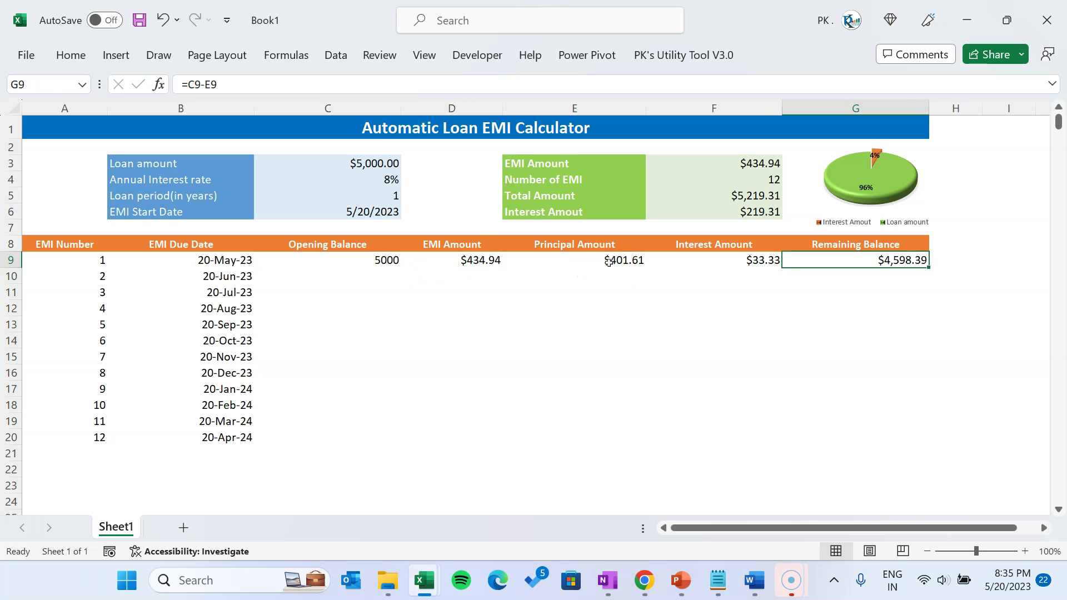
- Fill the formulas in C9:G9 down through row 20 of the EMI schedule
click(634, 261)
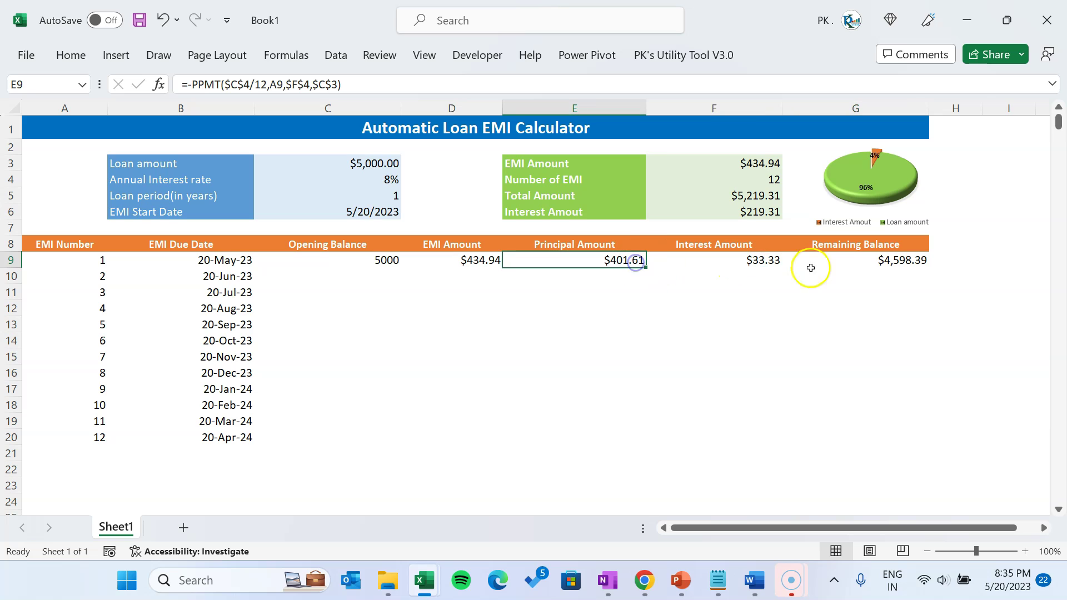
click(463, 265)
click(920, 262)
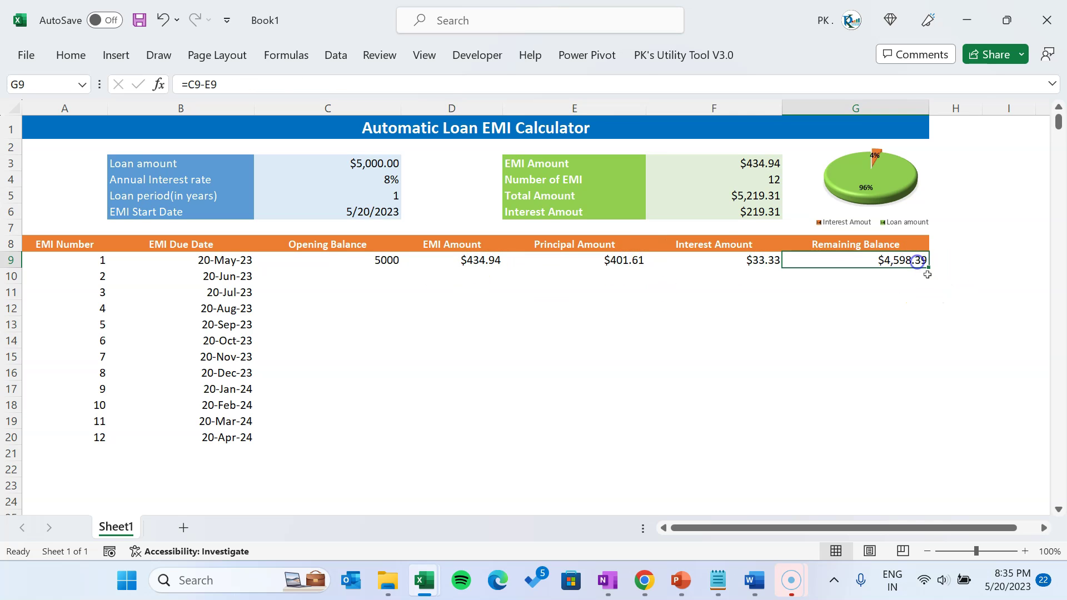
drag(386, 258, 852, 430)
key(ctrl+d)
click(533, 371)
- Format the opening balances in C9:C20 as currency and compare them with the remaining balance in G9
drag(383, 263, 389, 433)
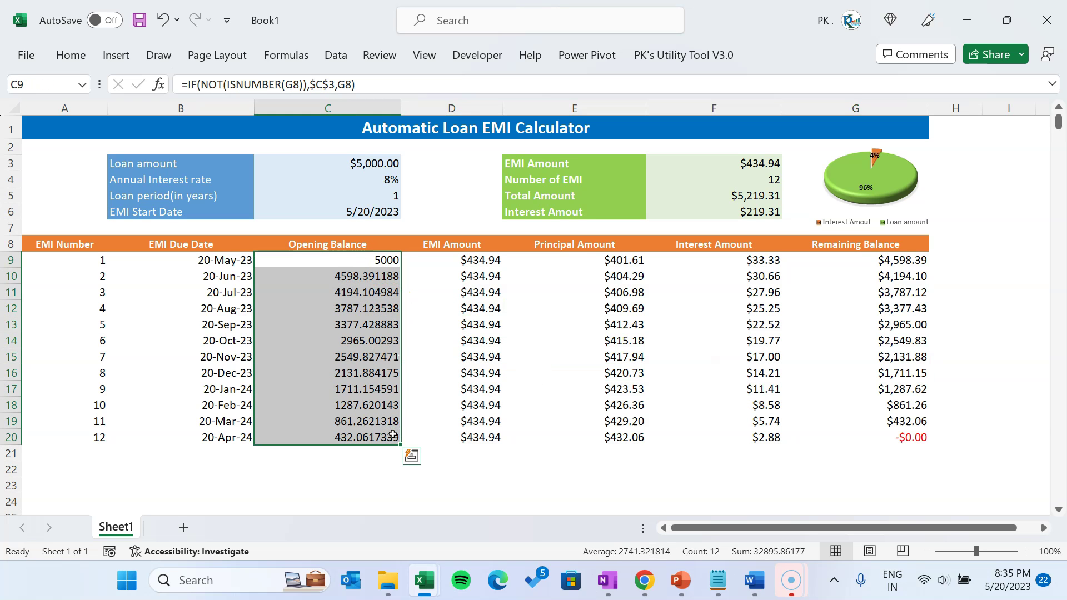
key(ctrl+shift+4)
click(361, 276)
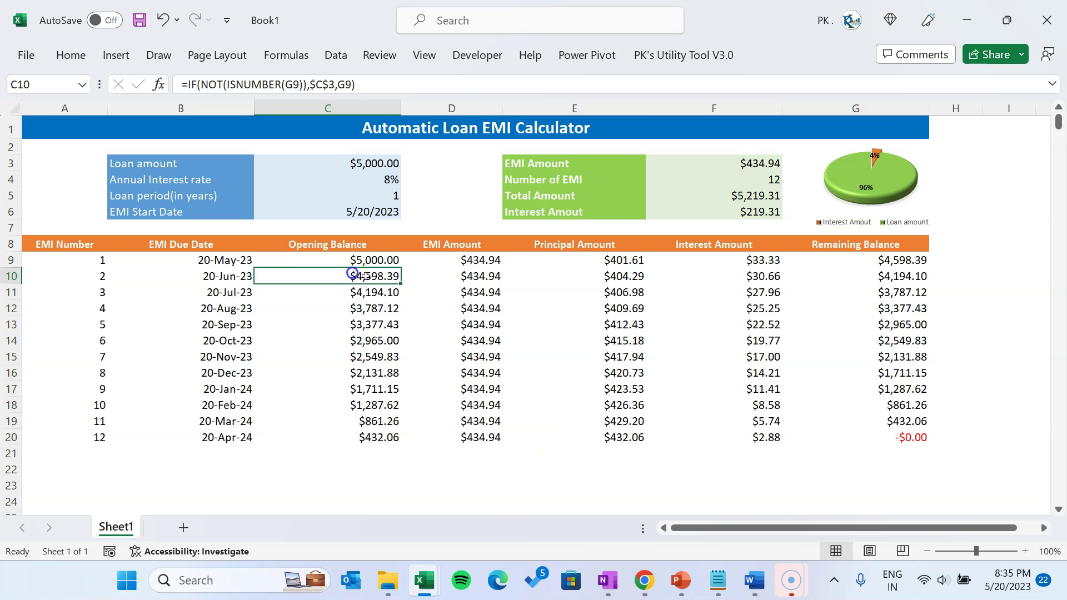
click(895, 260)
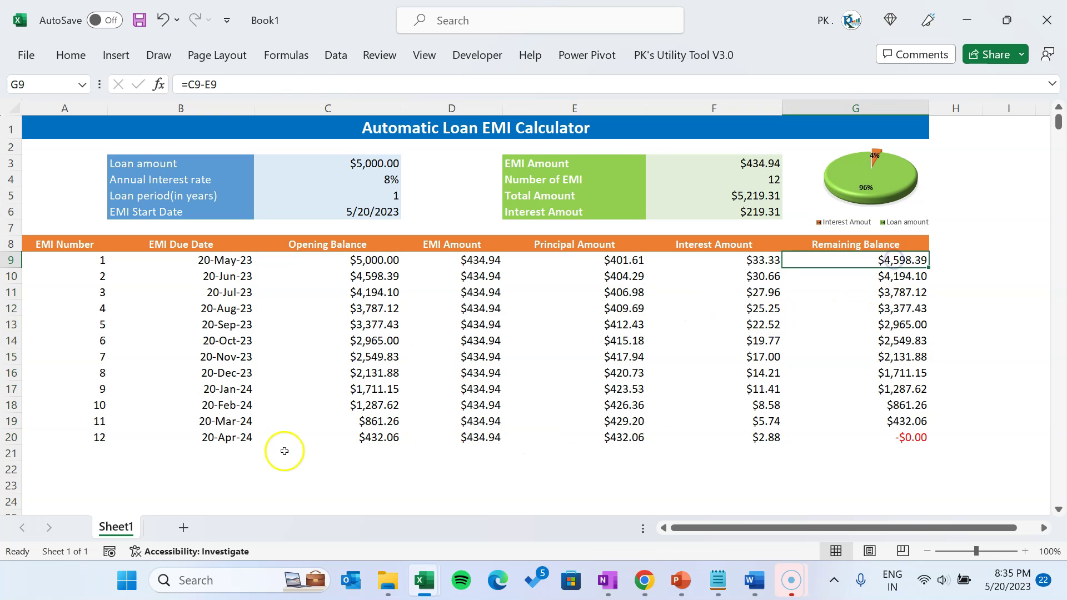
- Fill the formulas in C20:G20 down to row 23 to test rows without an EMI number
click(178, 435)
drag(350, 437, 893, 484)
key(ctrl+d)
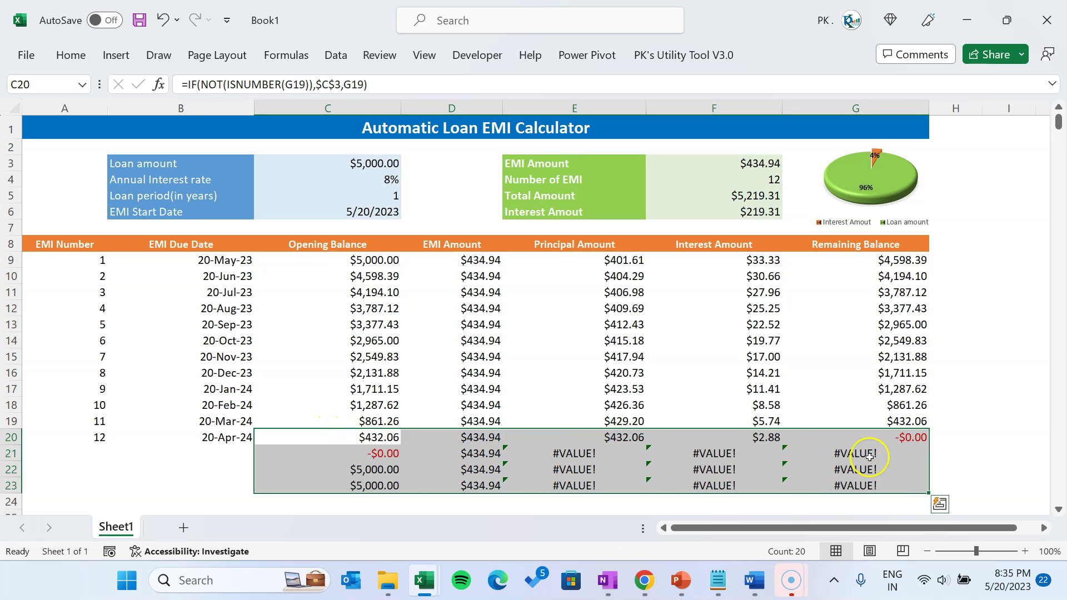
- Copy the blank-check prefix =IF(A9="","", from the EMI due date formula in B9
click(290, 261)
click(208, 259)
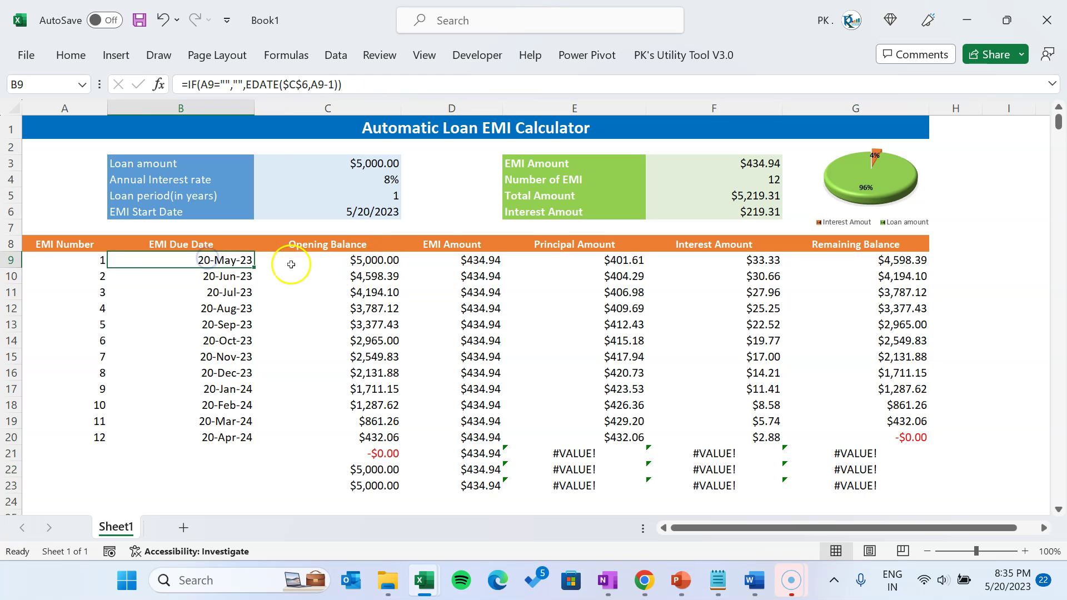
drag(244, 85, 181, 84)
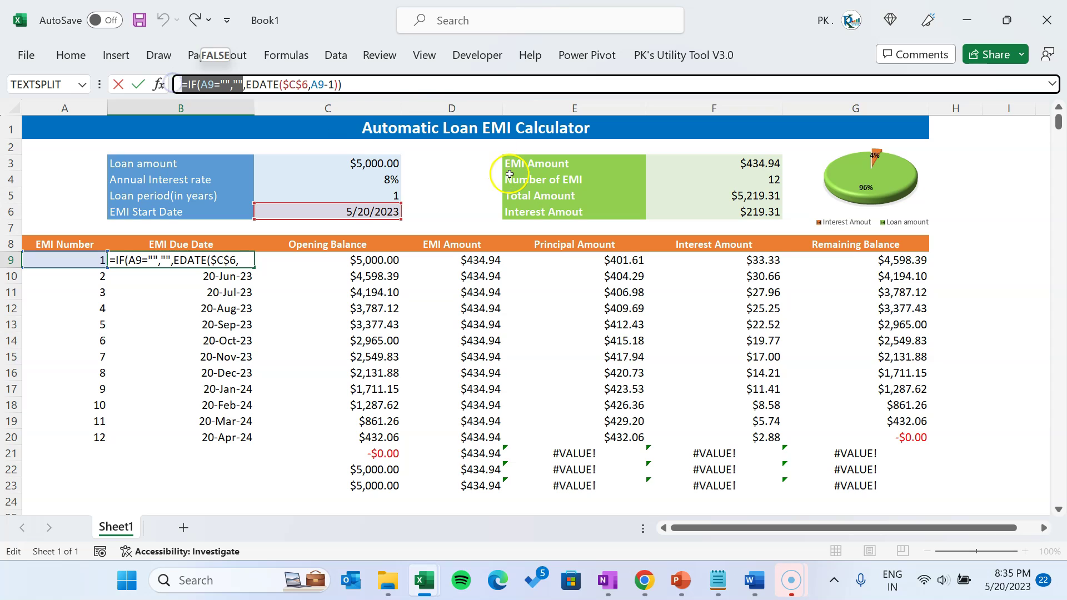
drag(246, 85, 163, 78)
key(ctrl+c)
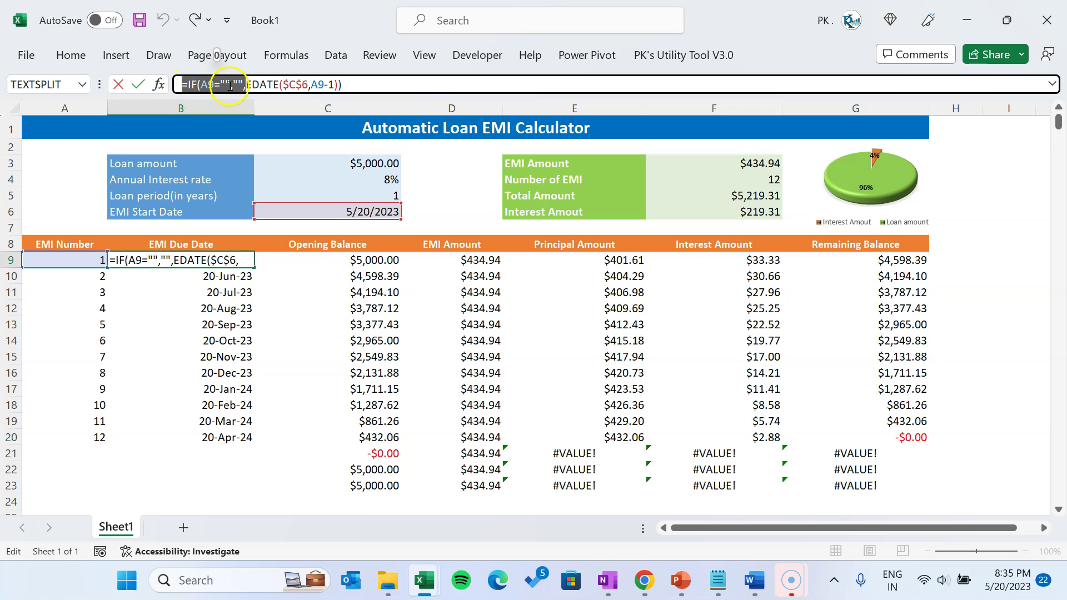
- Add the blank check to the opening balance in C9, making it =IF(A9="","",IF(NOT(ISNUMBER(G8)),$C$3,G8))
click(387, 260)
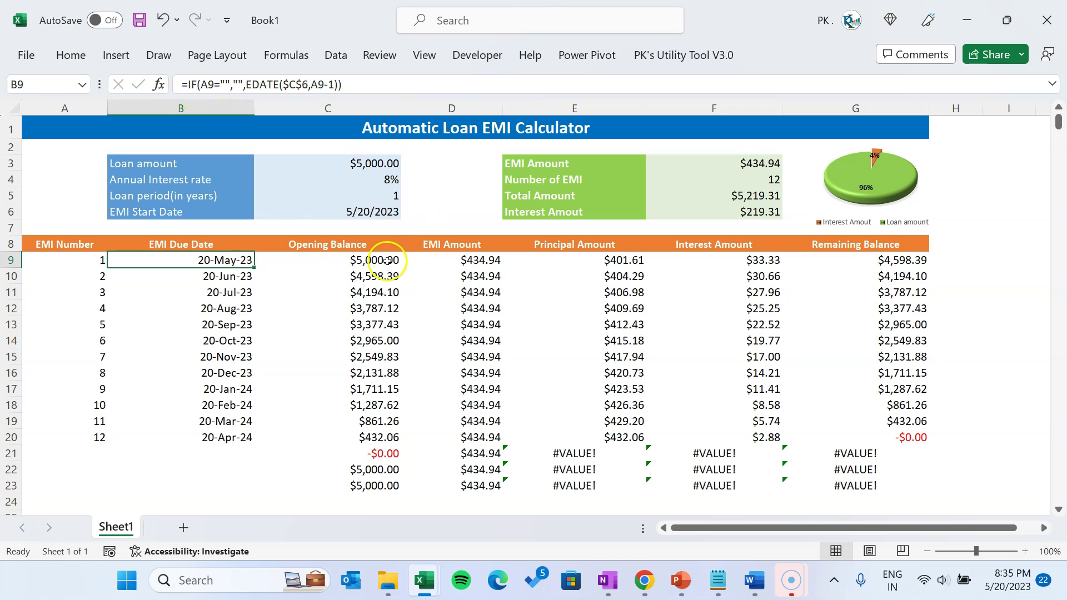
click(185, 85)
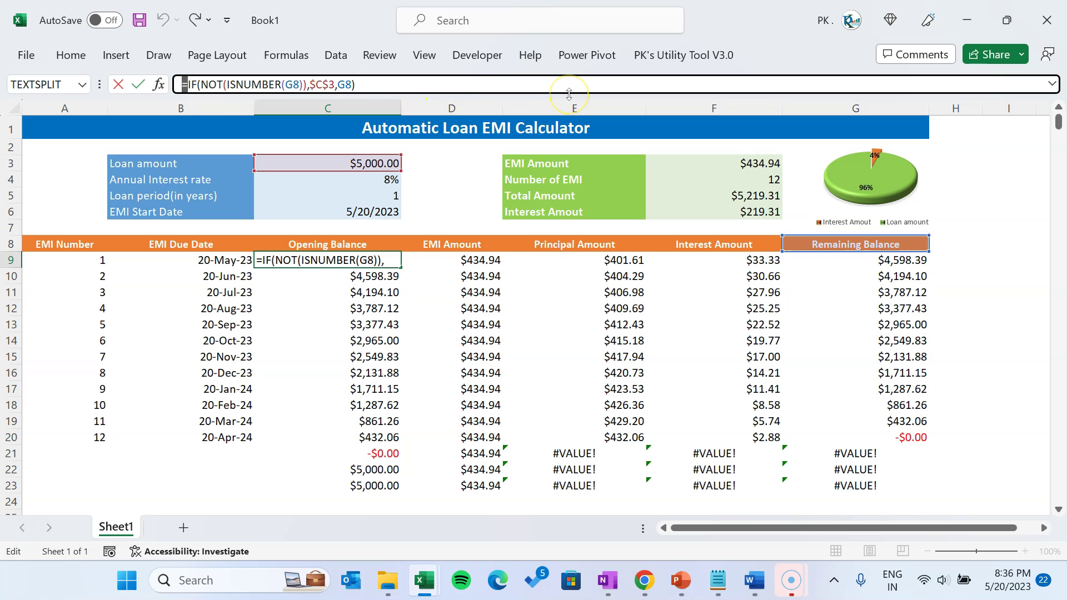
text(IF(A9="","",)
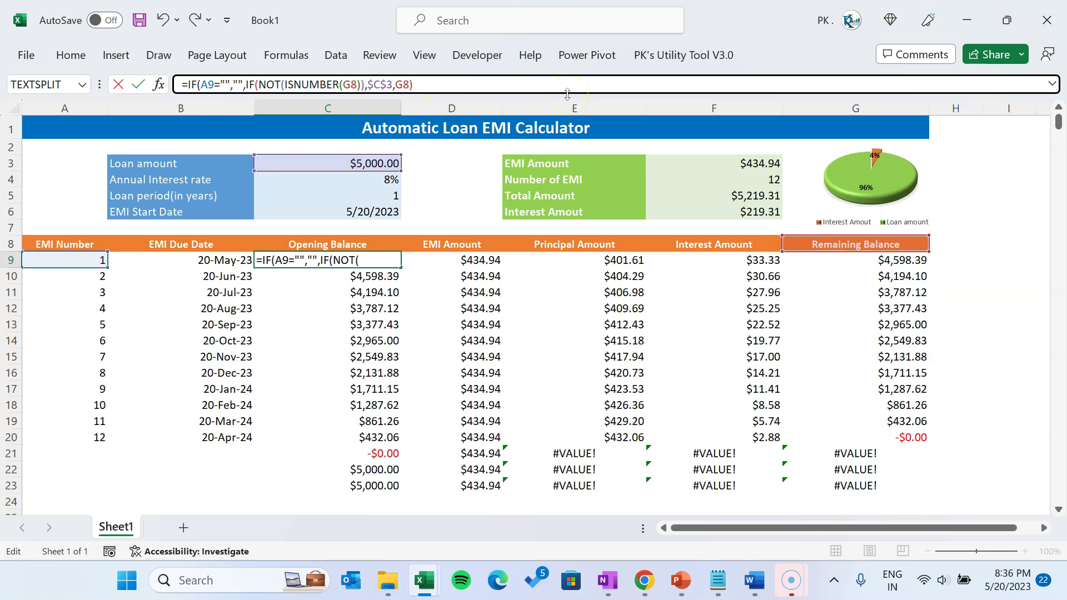
key(Return)
key(Return)
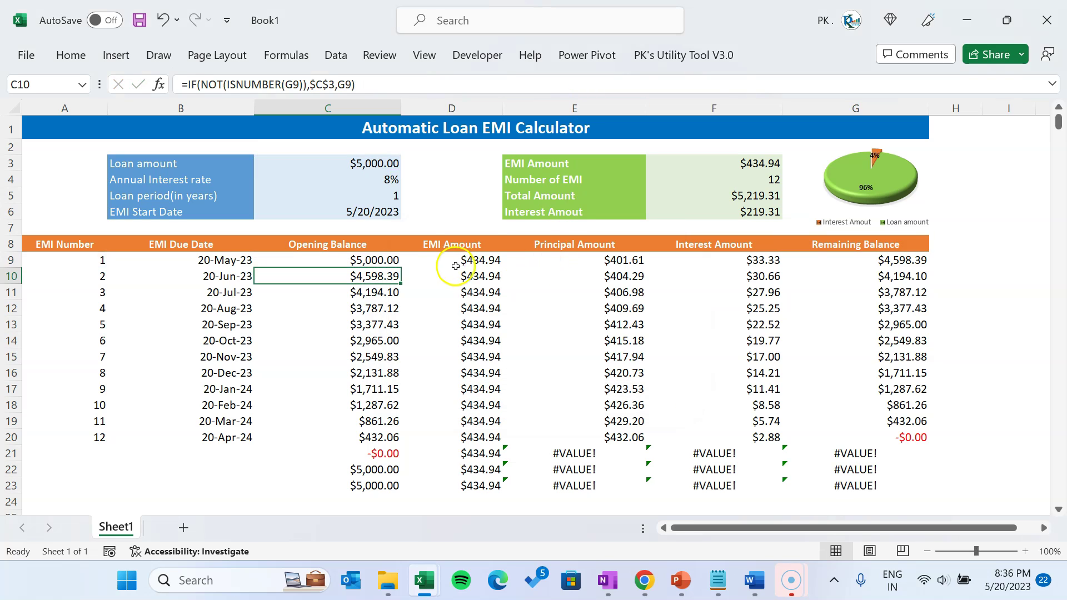
- Add the blank check to the EMI amount in D9, making it =IF(A9="","",$F$3)
click(455, 261)
click(186, 84)
key(ctrl+v)
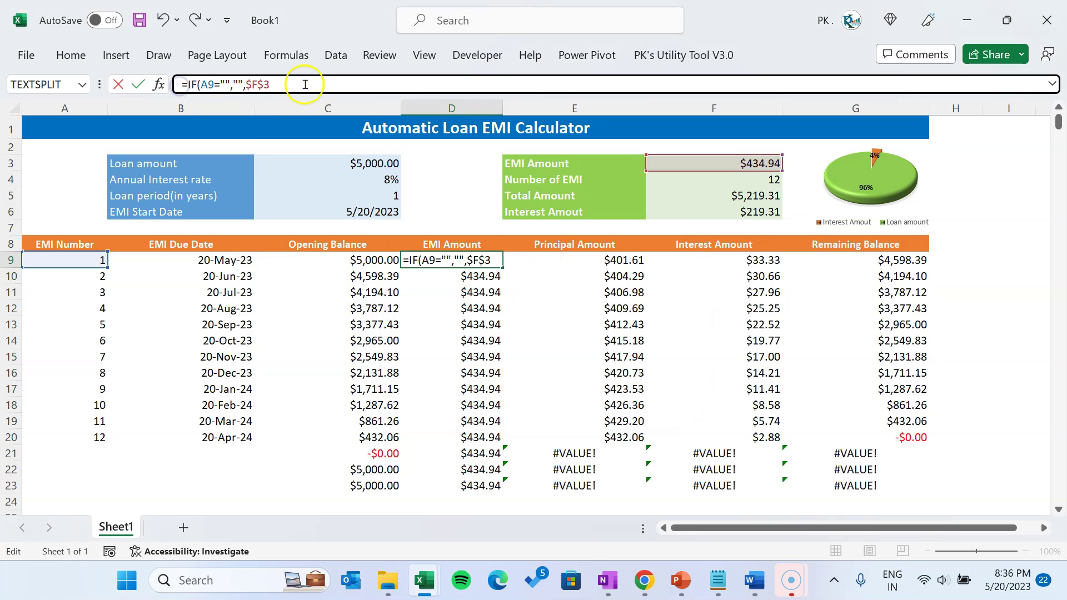
key(Return)
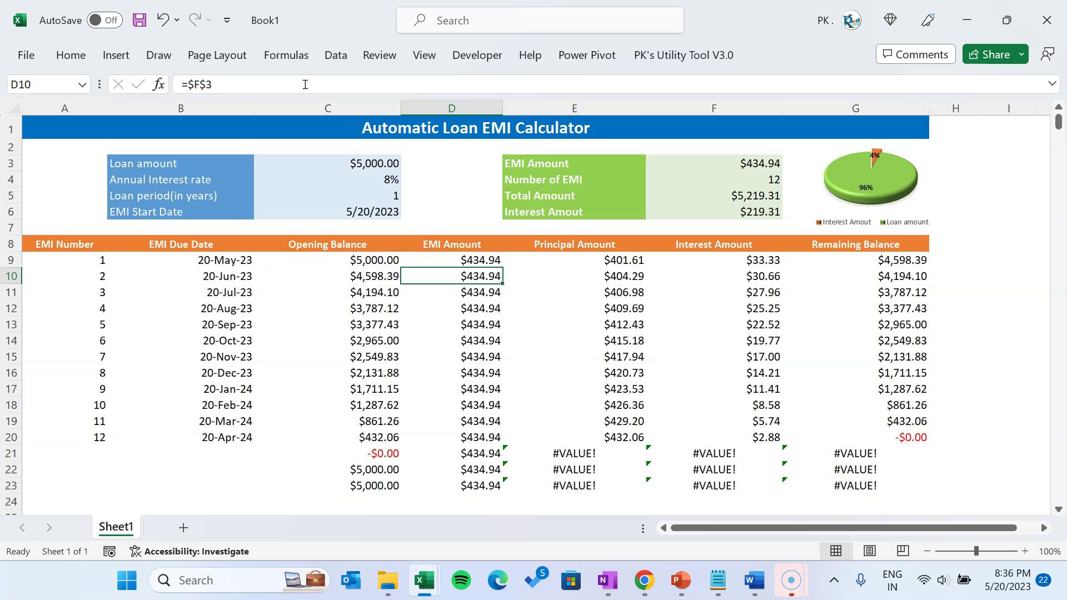
- Wrap the principal amount formula in E9 with the same =IF(A9="","", blank check
click(622, 260)
text(=IF(A9="","",)
key(Return)
drag(188, 84, 177, 85)
click(508, 350)
- Wrap the interest amount in F9 and the remaining balance in G9 with the =IF(A9="","", blank check
click(716, 260)
text(=IF(A9="","",)
key(Return)
click(889, 261)
text(=IF(A9="","",)
key(Return)
- Fill the updated formulas in C9:G9 down to the last formula row of the schedule and return to its top
key(Home)
key(Right)
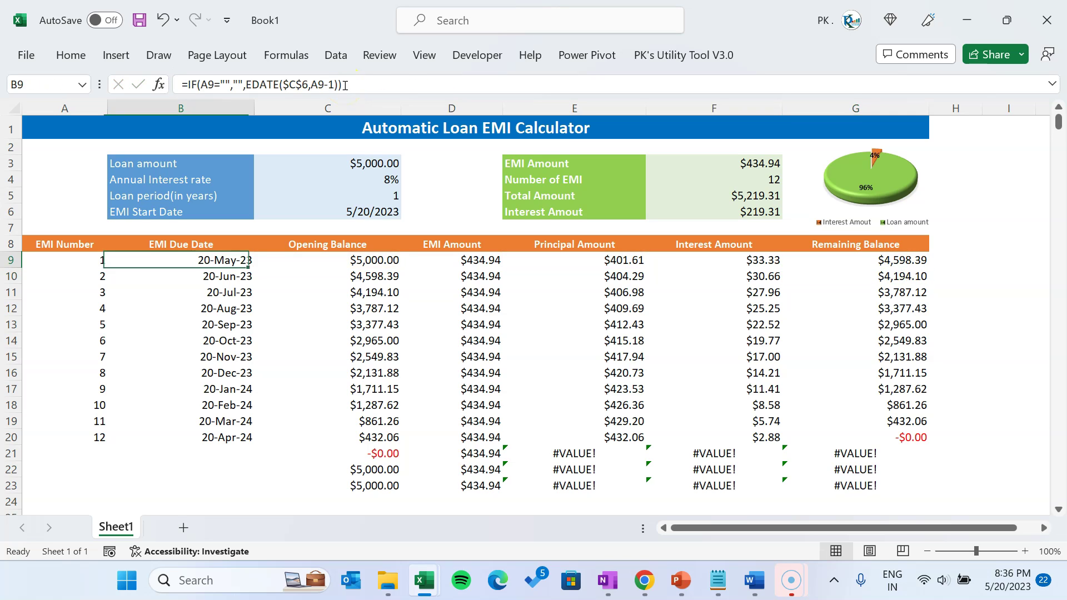
key(Left)
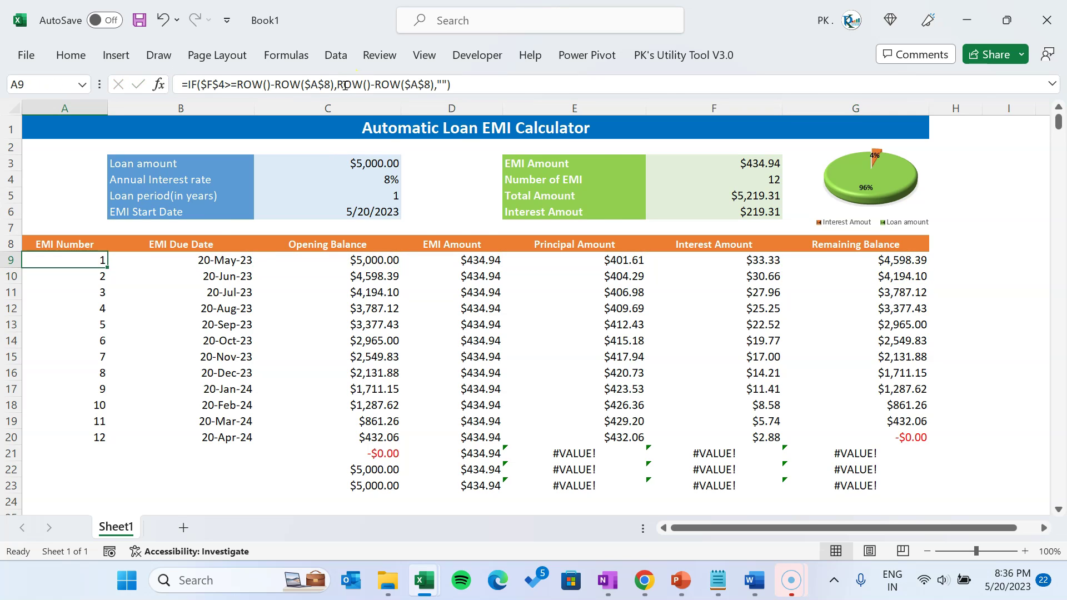
key(ctrl+Down)
key(Right)
key(shift+Right)
key(ctrl+shift+Up)
key(ctrl+shift+Up)
key(shift+Down)
key(shift+Right)
key(shift+Right)
key(shift+Right)
key(shift+Right)
key(ctrl+d)
key(Up)
key(ctrl+Up)
key(Up)
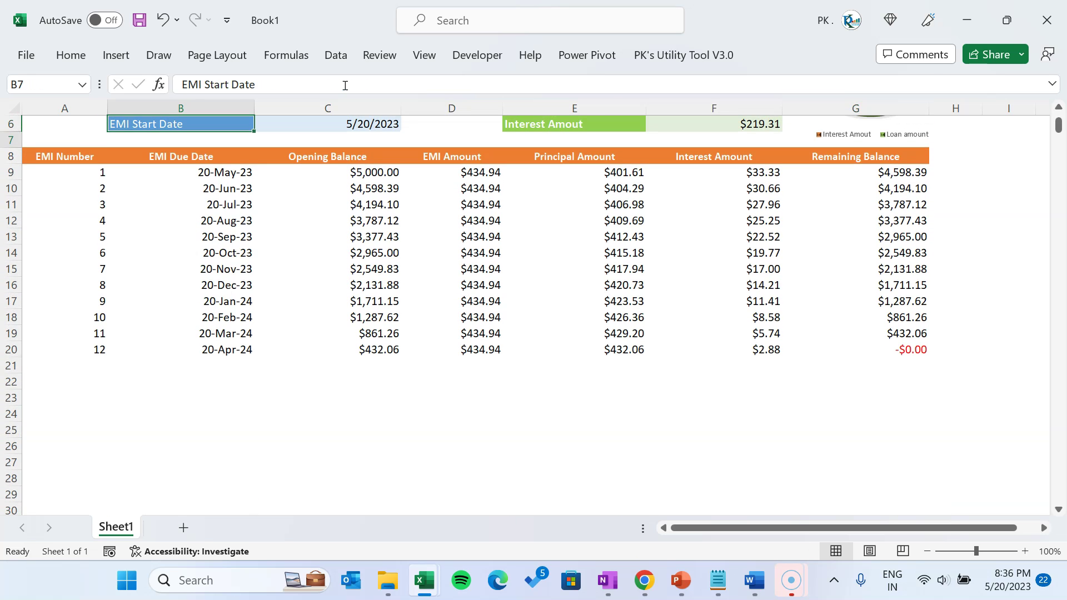
- Wrap the remaining balance calculation in G9 with ABS, making it =IF(A9="","",ABS(C9-E9))
click(920, 348)
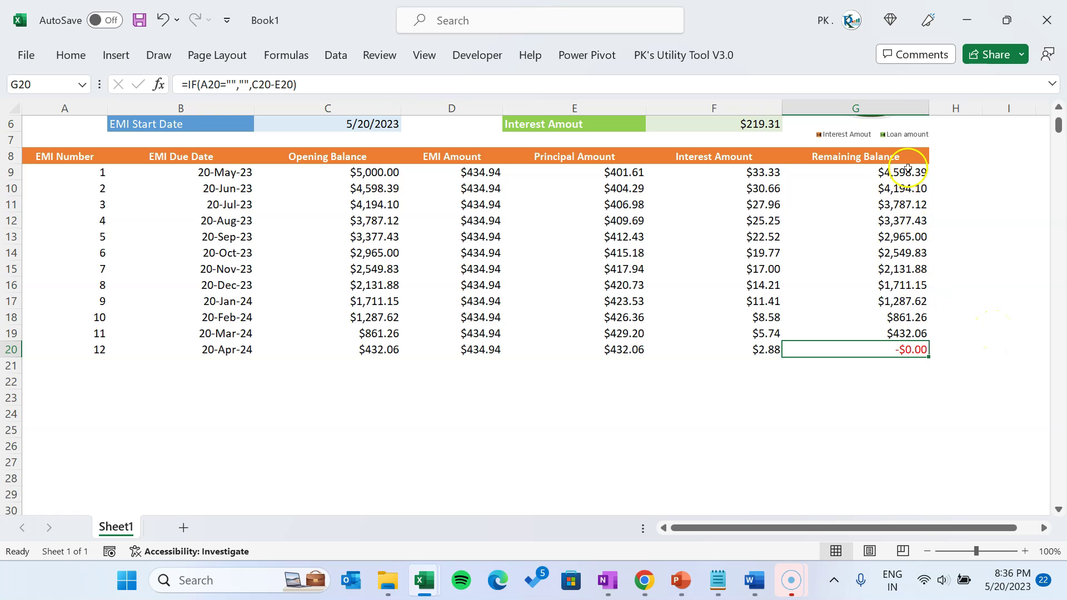
click(906, 168)
click(247, 84)
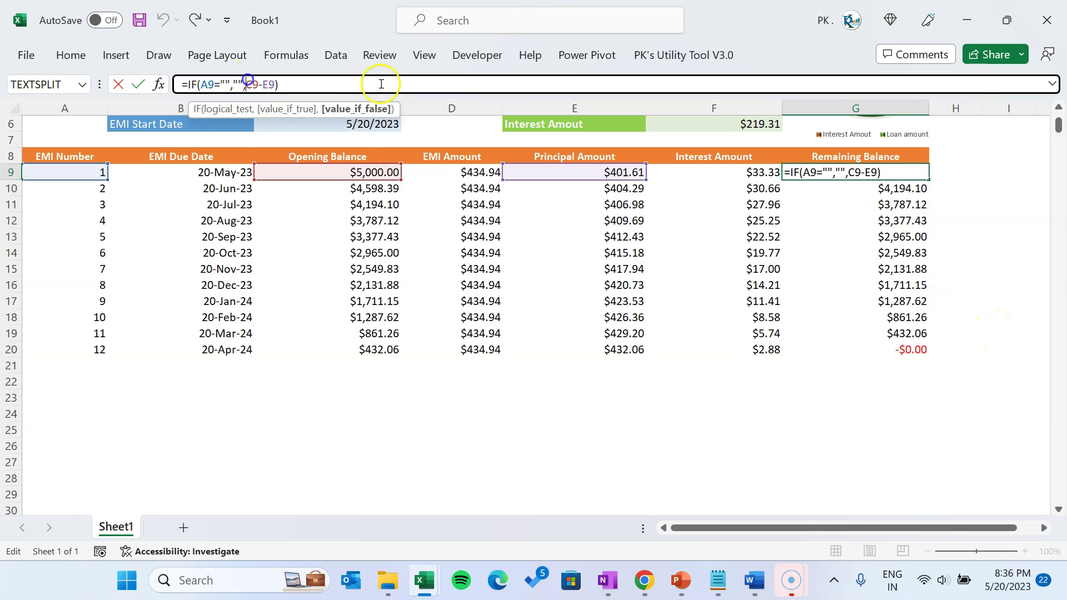
text(ABS()
click(398, 85)
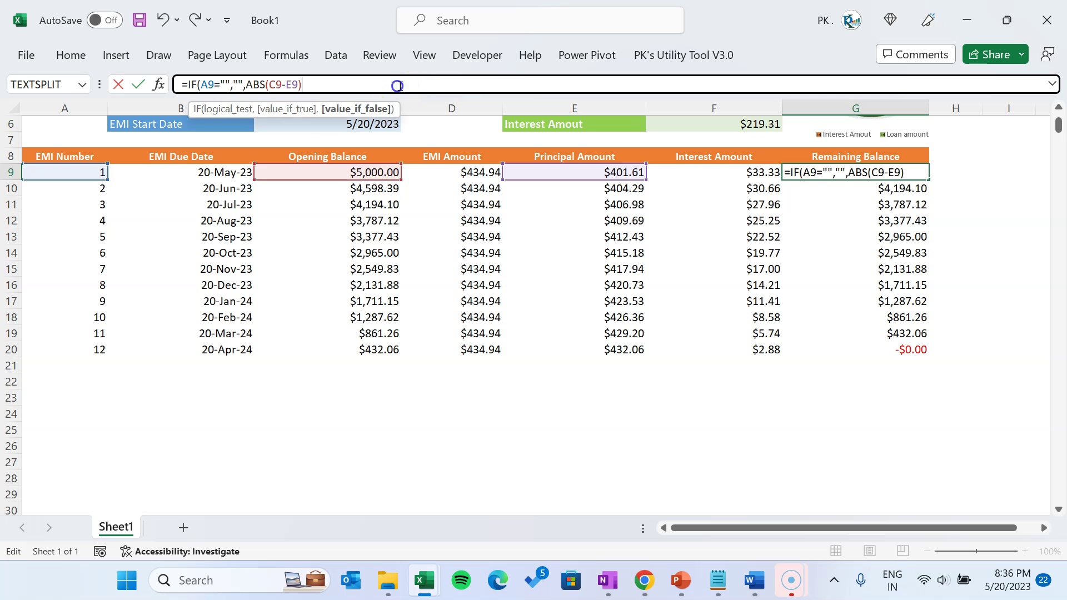
text())
key(Return)
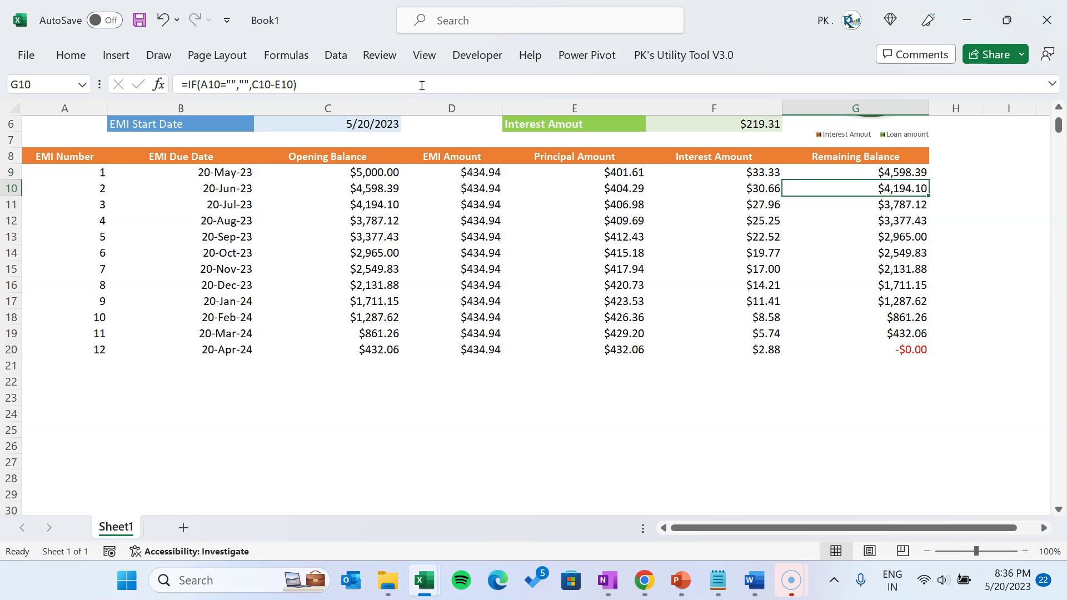
- Fill the updated remaining balance formula from G9 down to the schedule's last formula row and return to the top of the sheet
key(Up)
key(ctrl+shift+Down)
key(ctrl+d)
key(Up)
key(Up)
key(Up)
key(Up)
key(Up)
key(Up)
key(ctrl+Home)
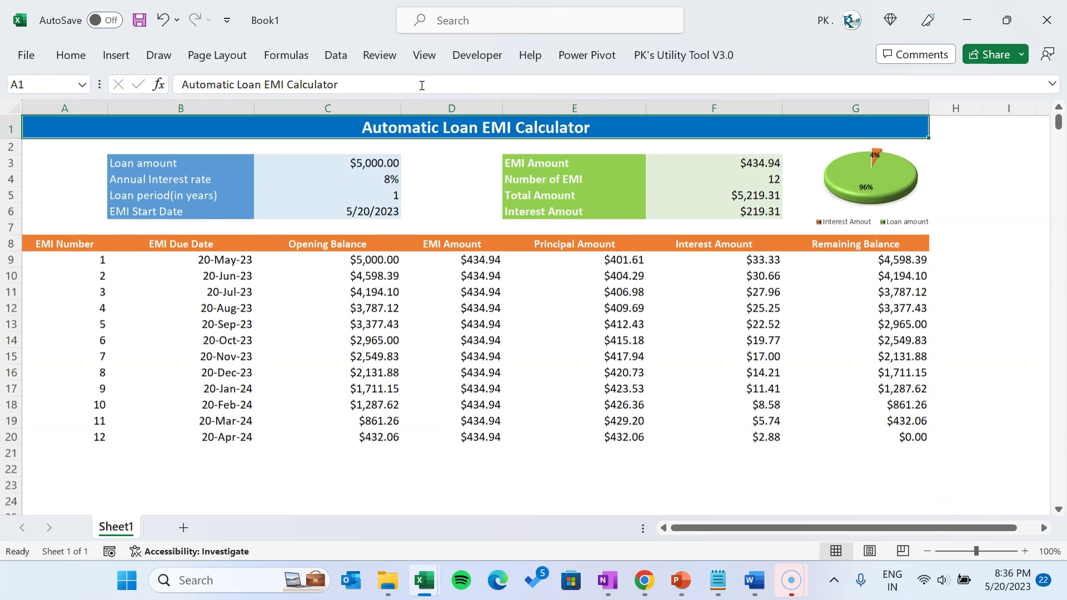
- Set the loan period to 2 years and check the EMI schedule down to its last instalment
click(399, 193)
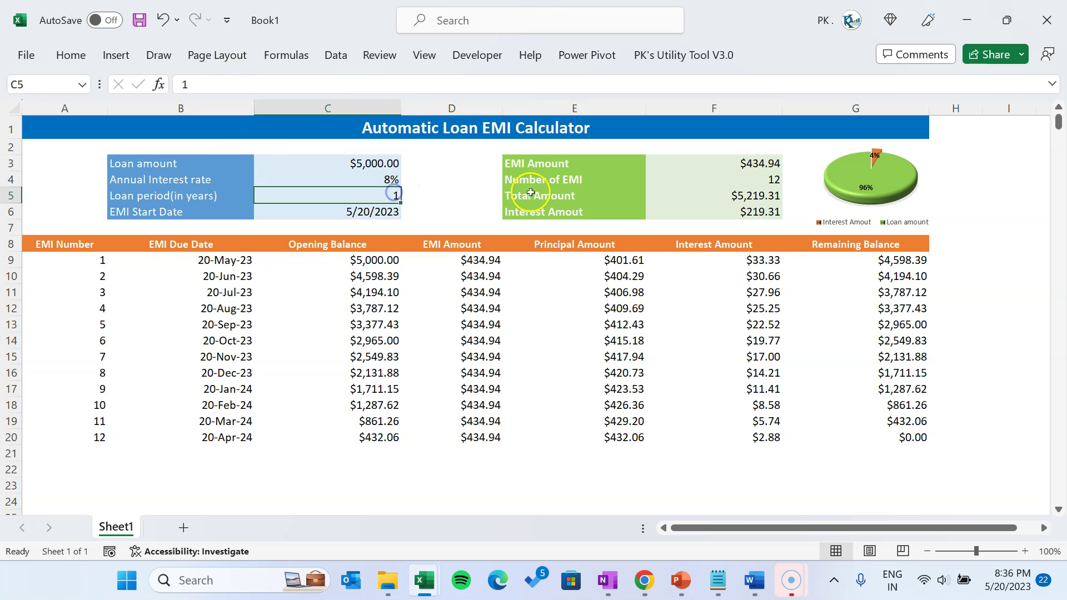
text(2)
key(Return)
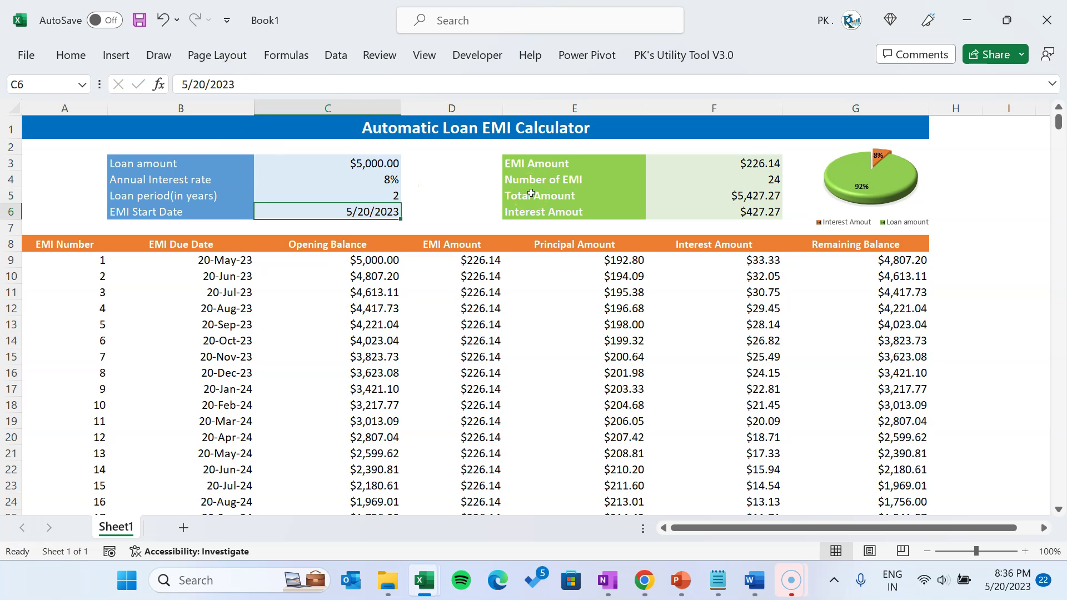
click(519, 337)
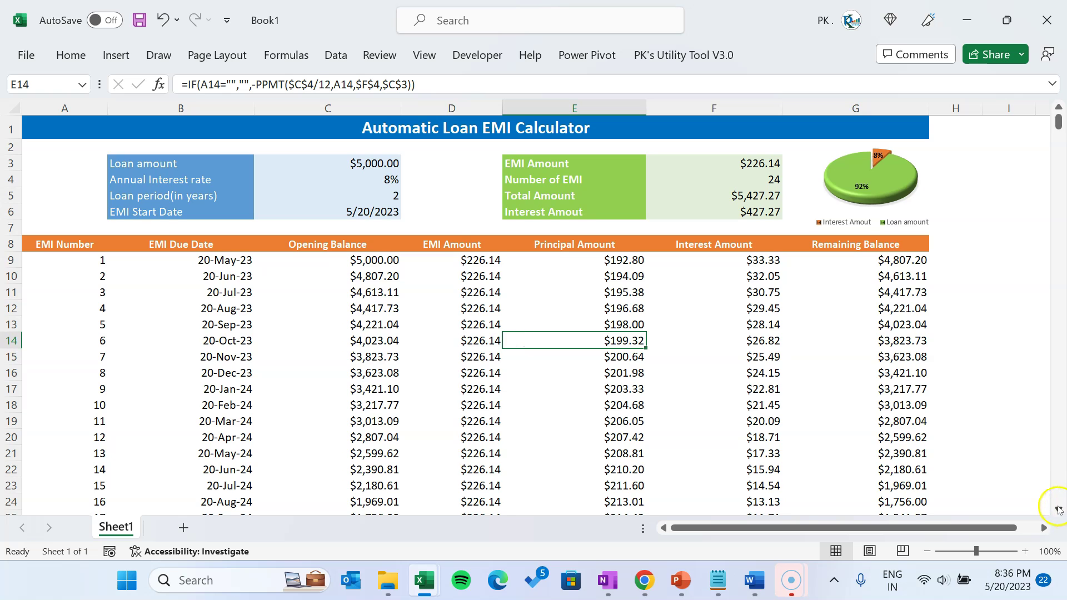
scroll(1057, 509, down, 5)
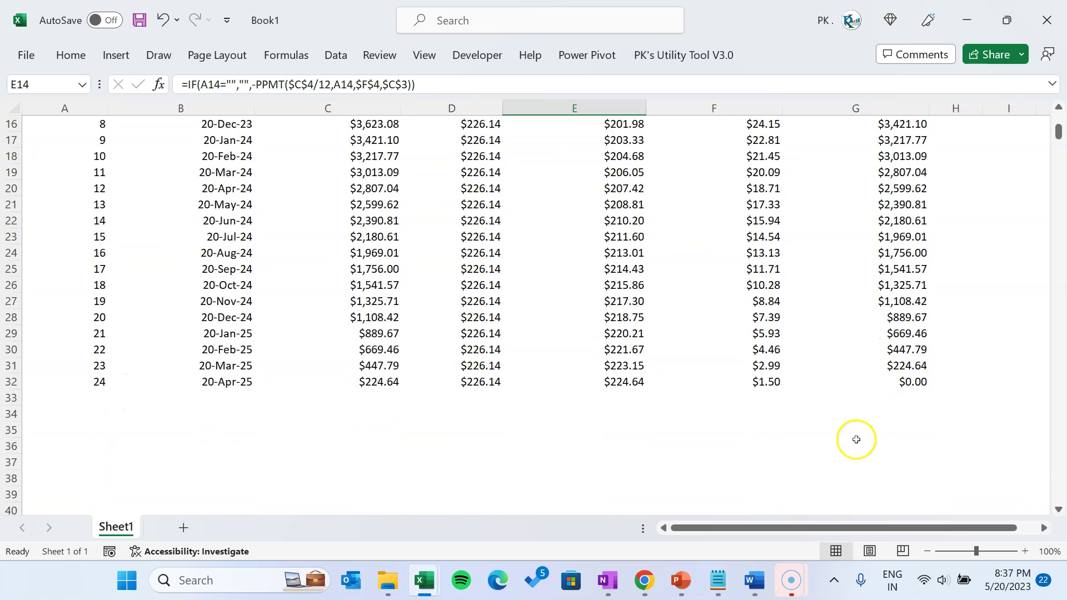
scroll(809, 381, up, 5)
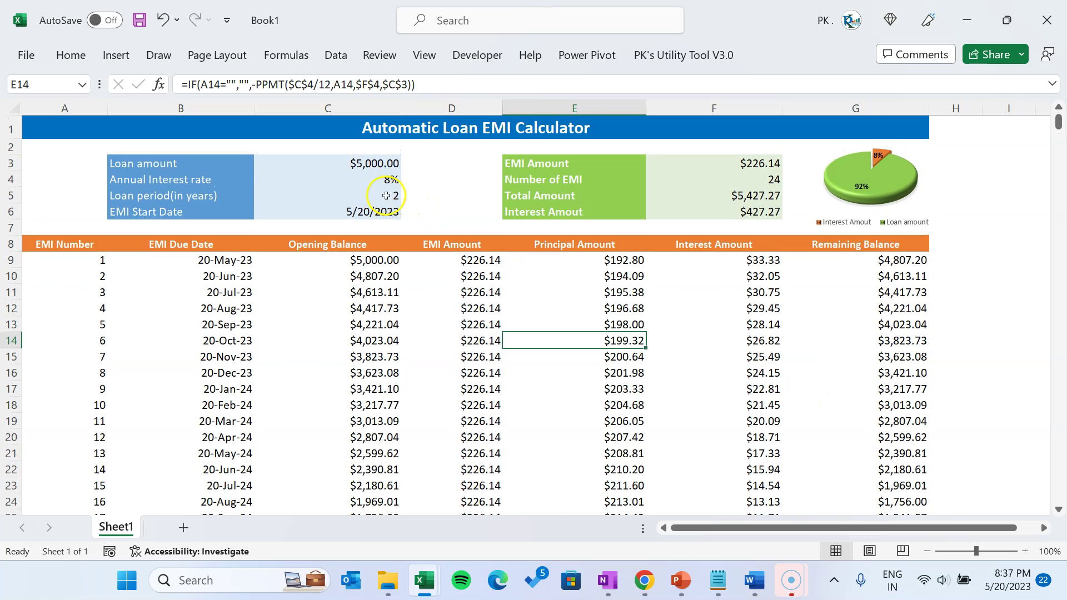
- Set the loan period to 3 years and check that the schedule extends to the last instalment
click(387, 196)
text(3)
click(451, 244)
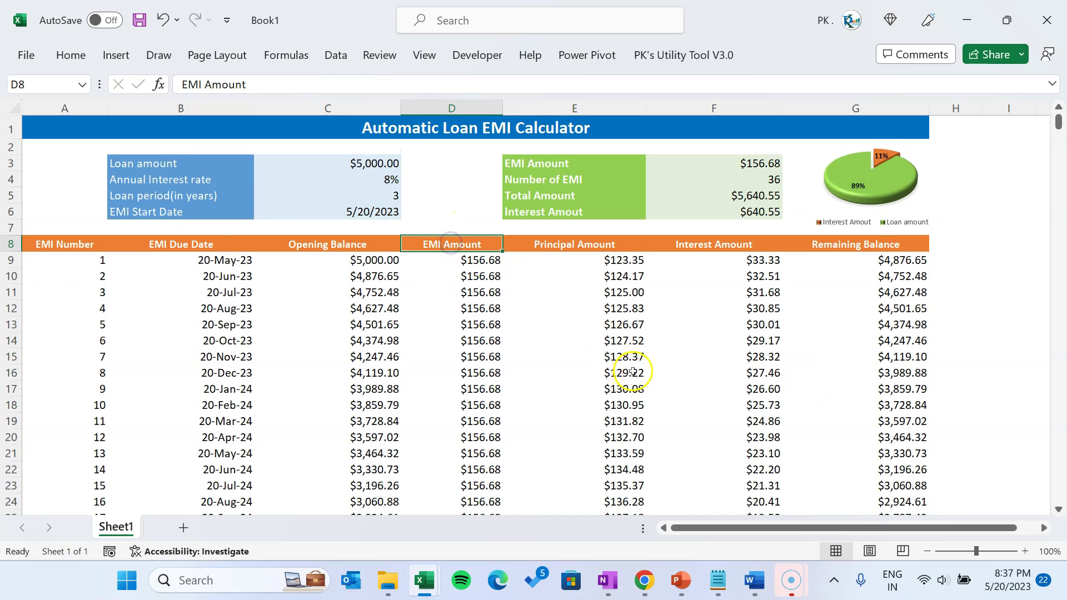
scroll(667, 361, down, 5)
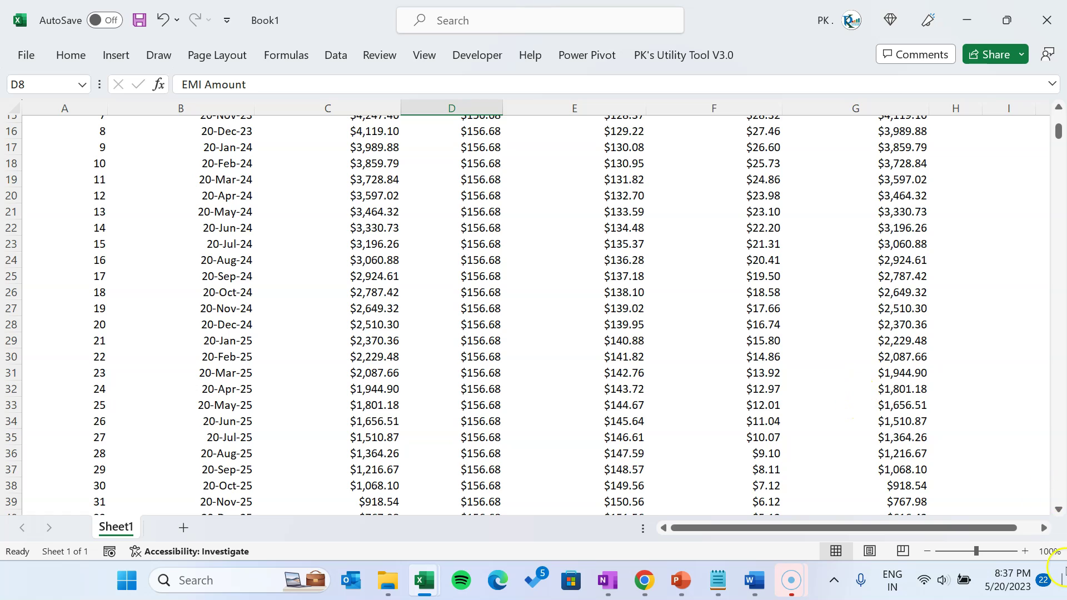
scroll(1057, 508, down, 4)
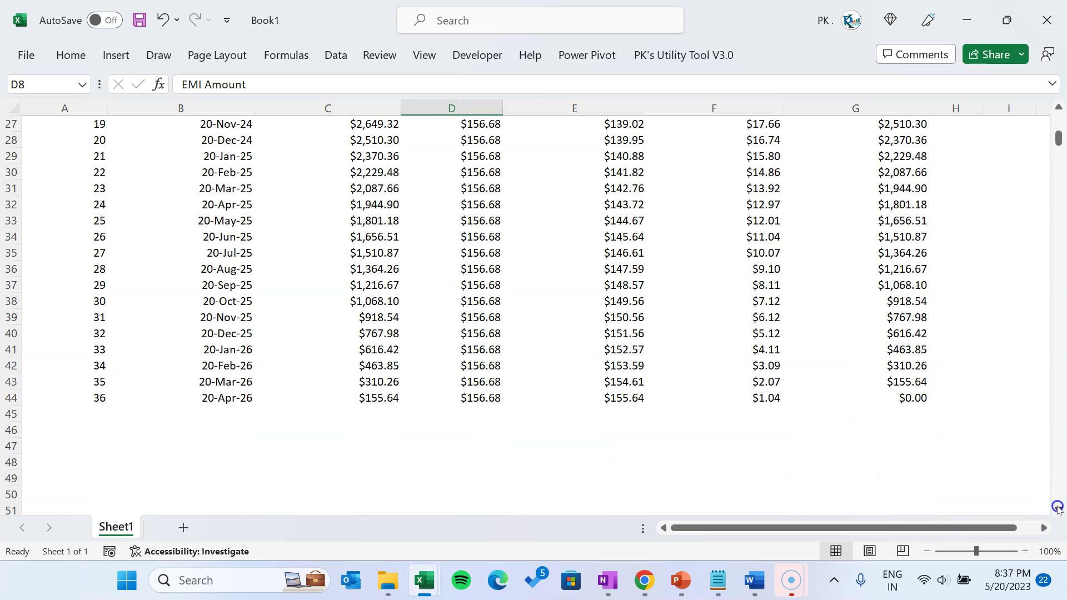
scroll(555, 305, up, 3)
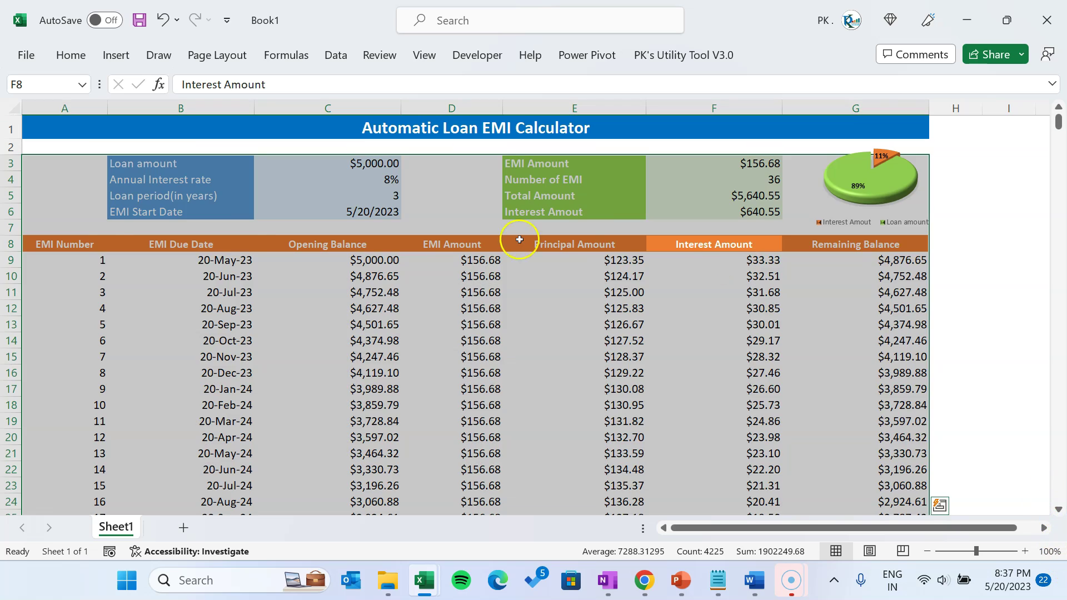
- Centre the whole EMI schedule A8:G608 horizontally and vertically, and reduce its font size to 9
click(105, 243)
key(ctrl+shift+Right)
key(ctrl+shift+Down)
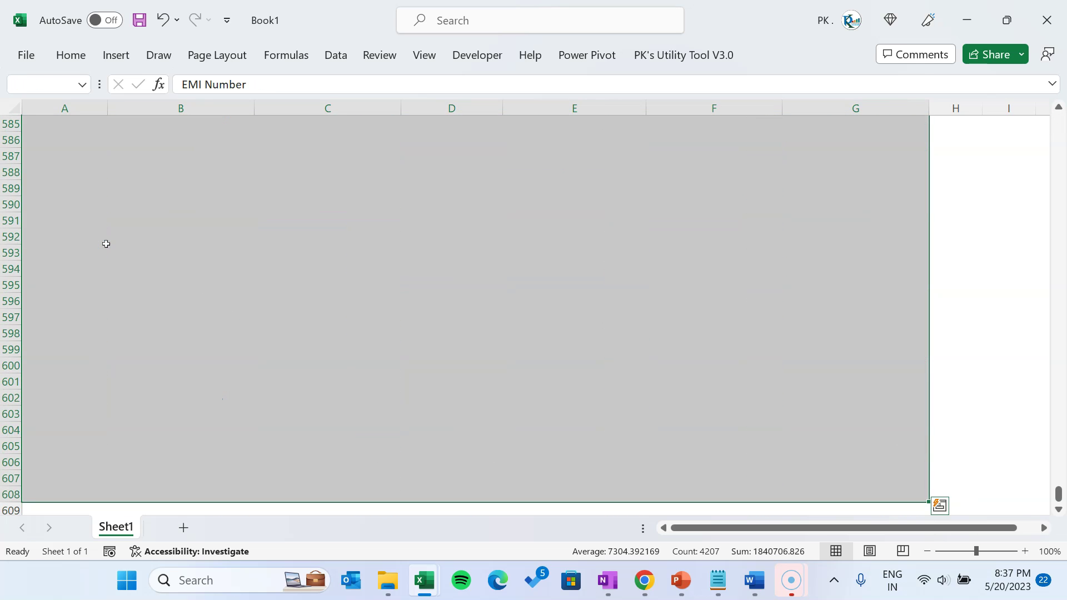
click(63, 58)
click(328, 114)
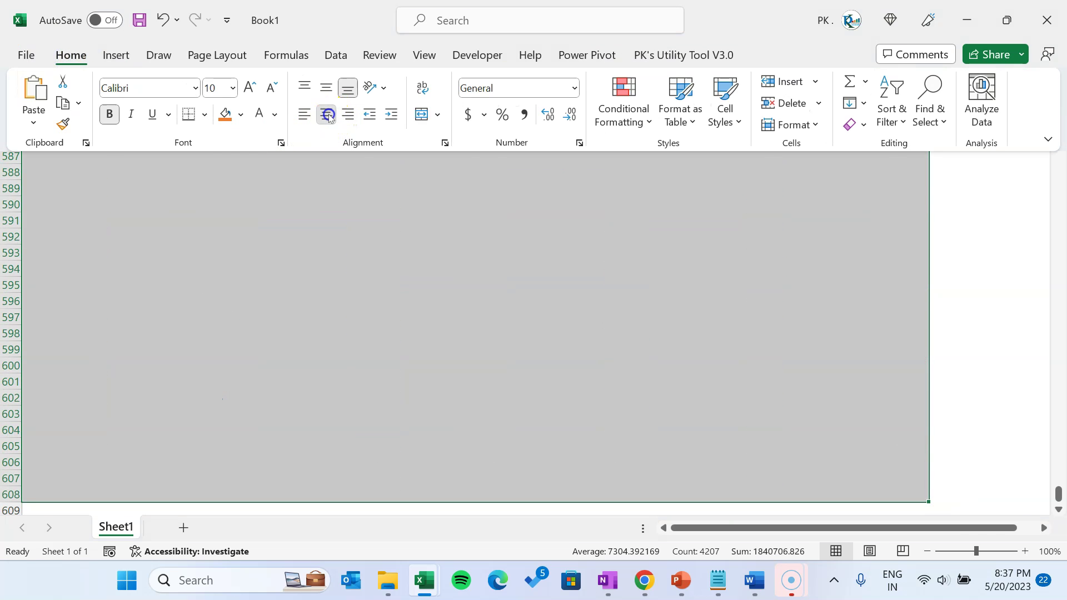
click(328, 115)
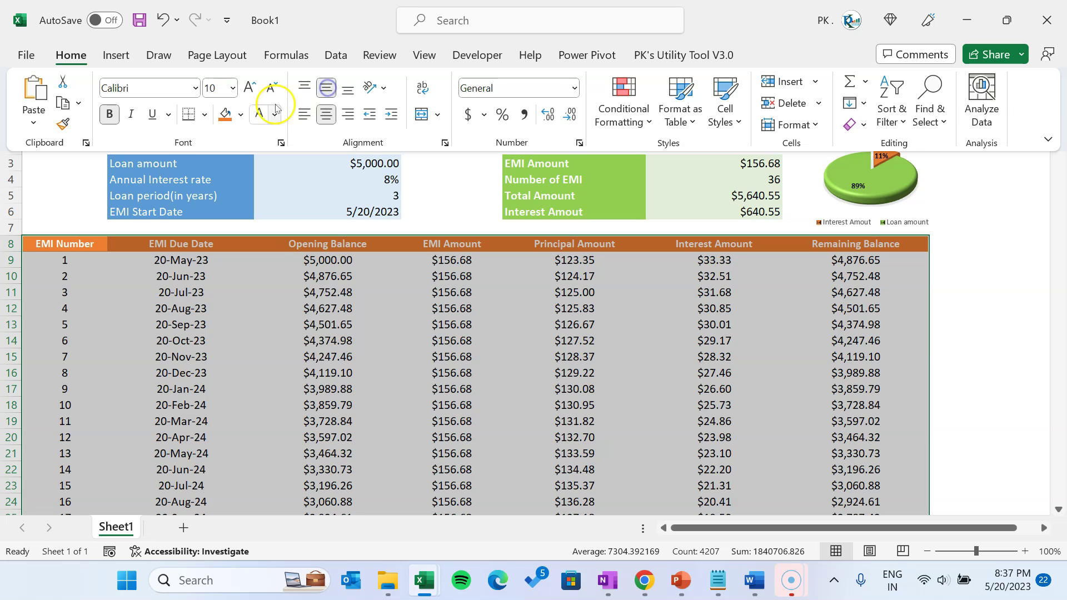
click(273, 89)
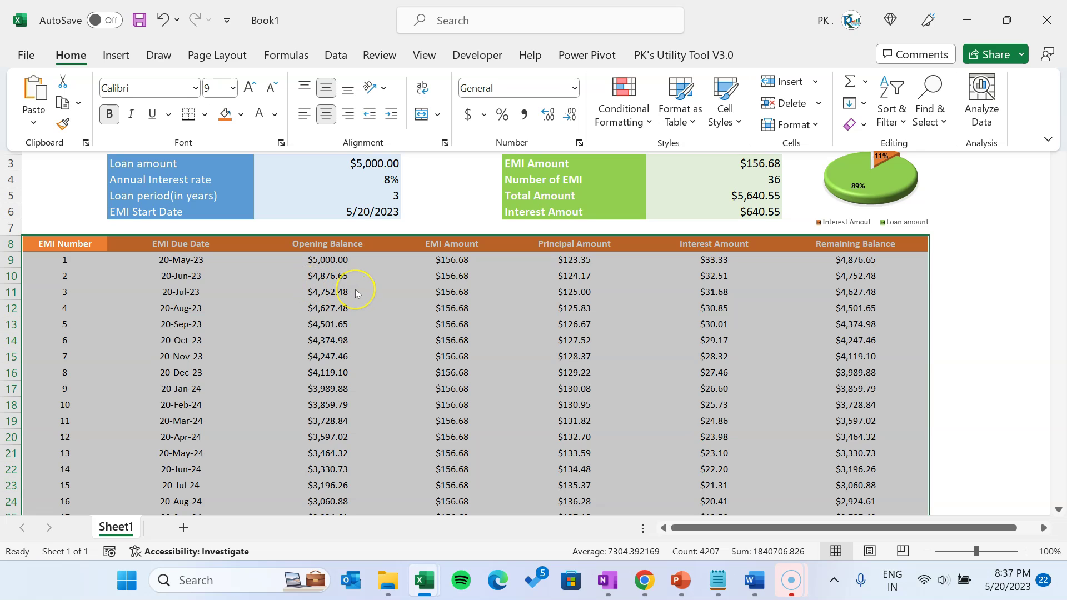
- Create a conditional formatting rule for the selected schedule that formats only cells containing No Blanks
click(442, 250)
key(alt+o)
key(d)
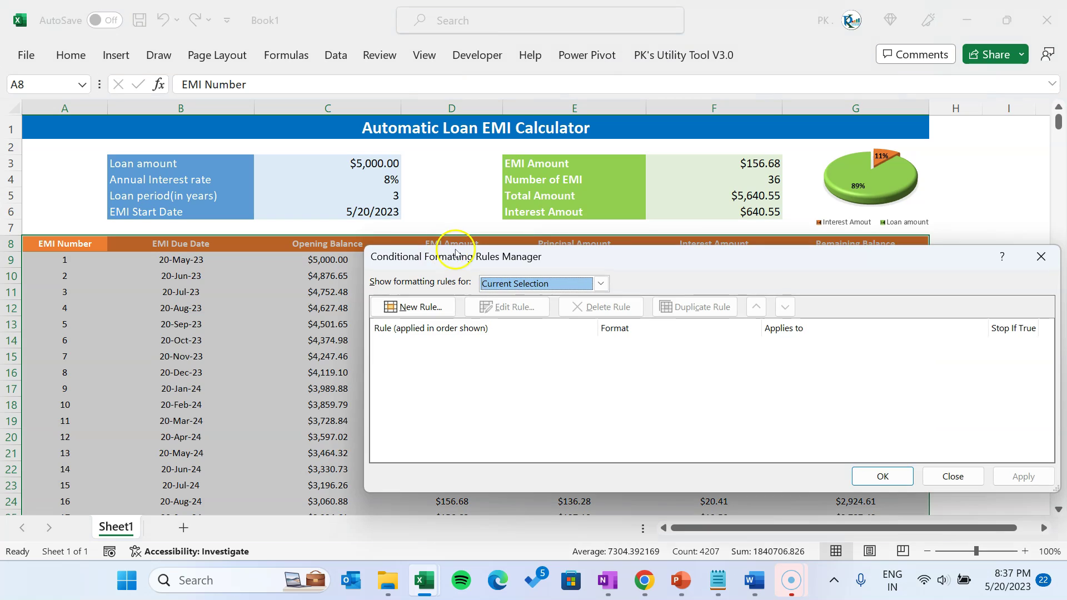
drag(478, 257, 269, 178)
click(197, 224)
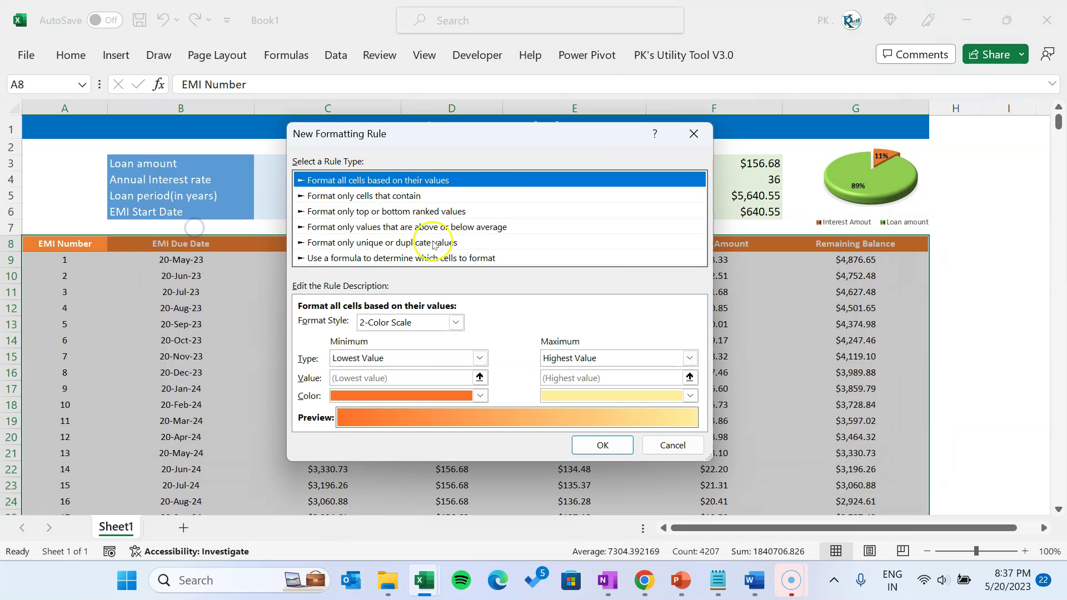
click(385, 197)
click(354, 323)
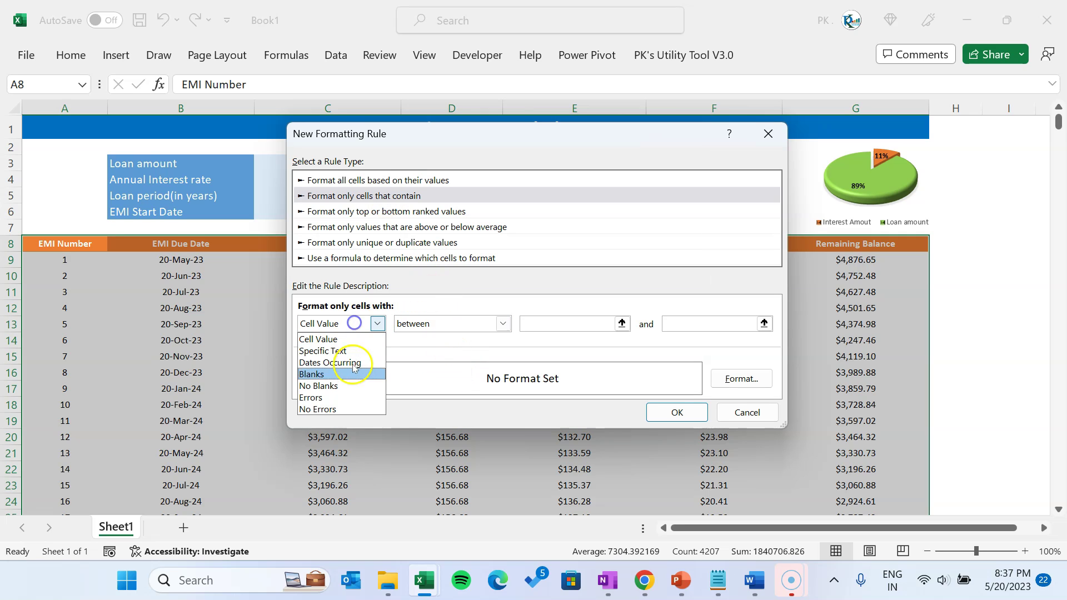
click(345, 386)
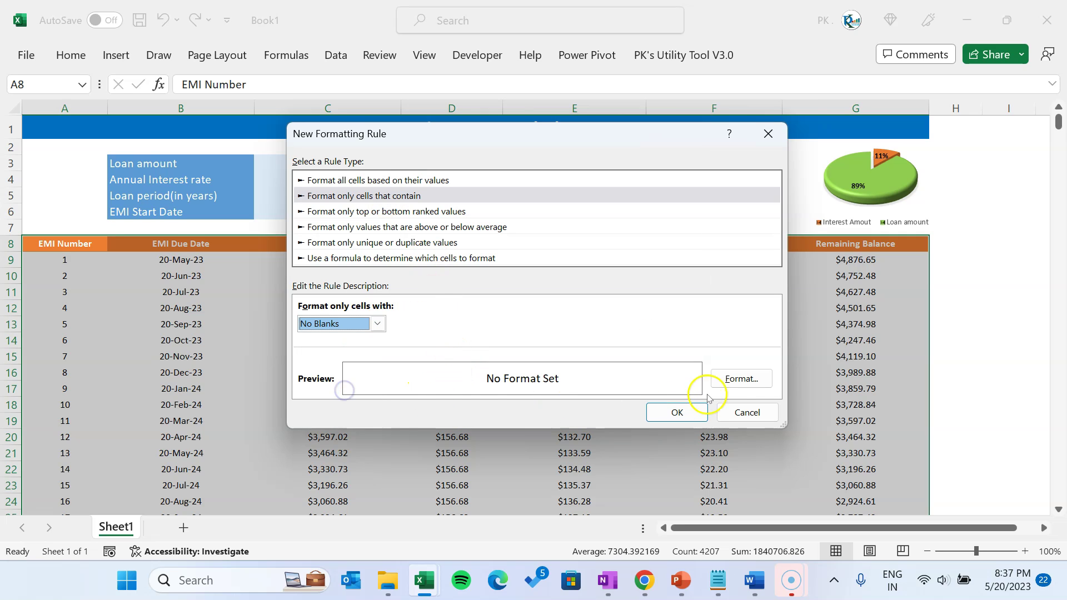
- Give the no-blanks rule a light orange outline border and apply it to the schedule
click(747, 379)
click(412, 75)
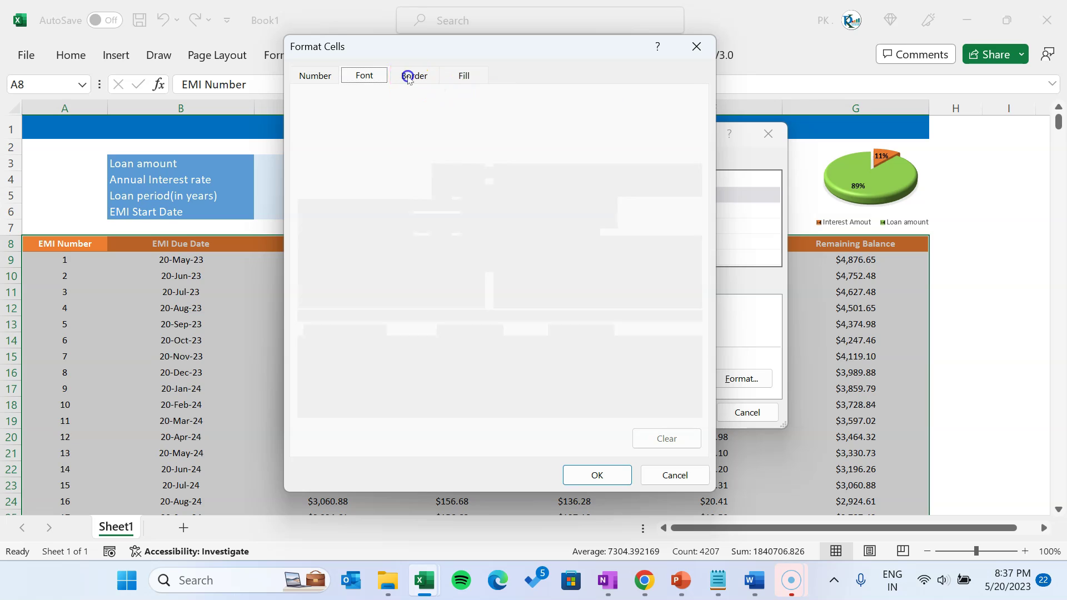
click(396, 255)
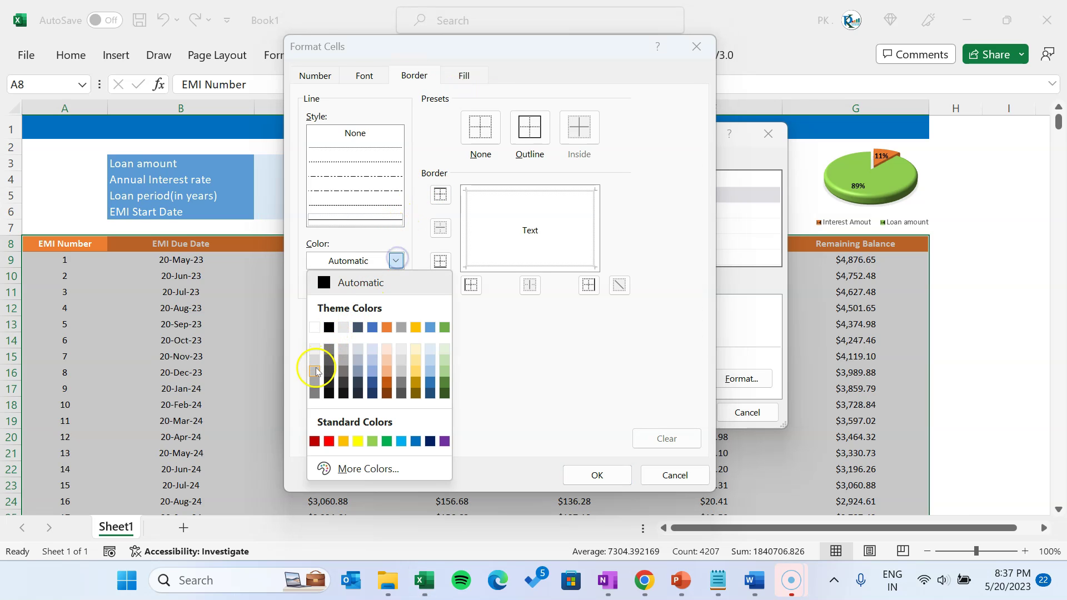
click(388, 352)
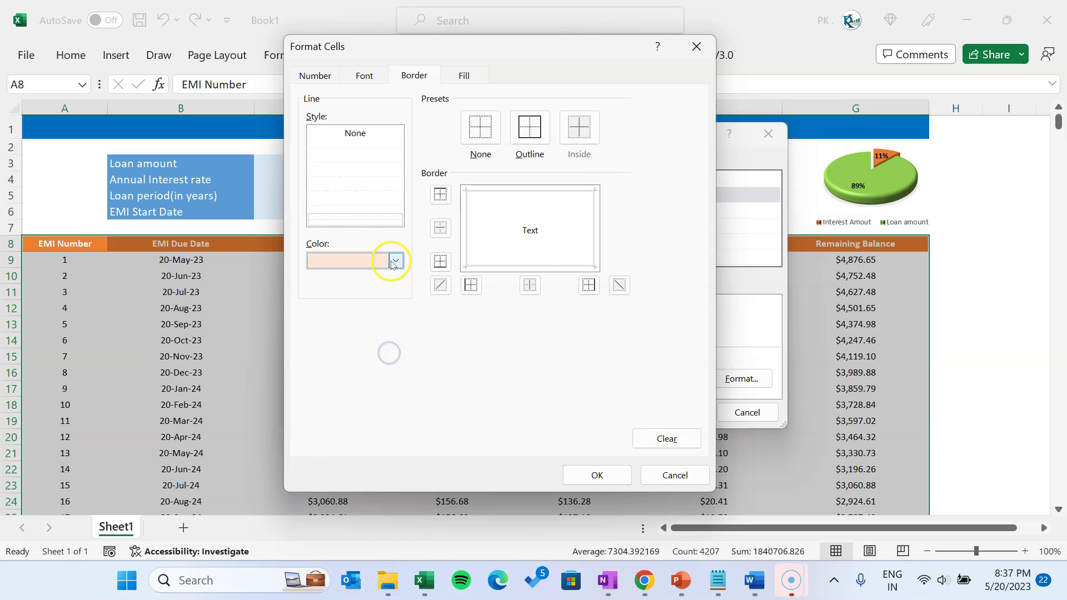
click(373, 218)
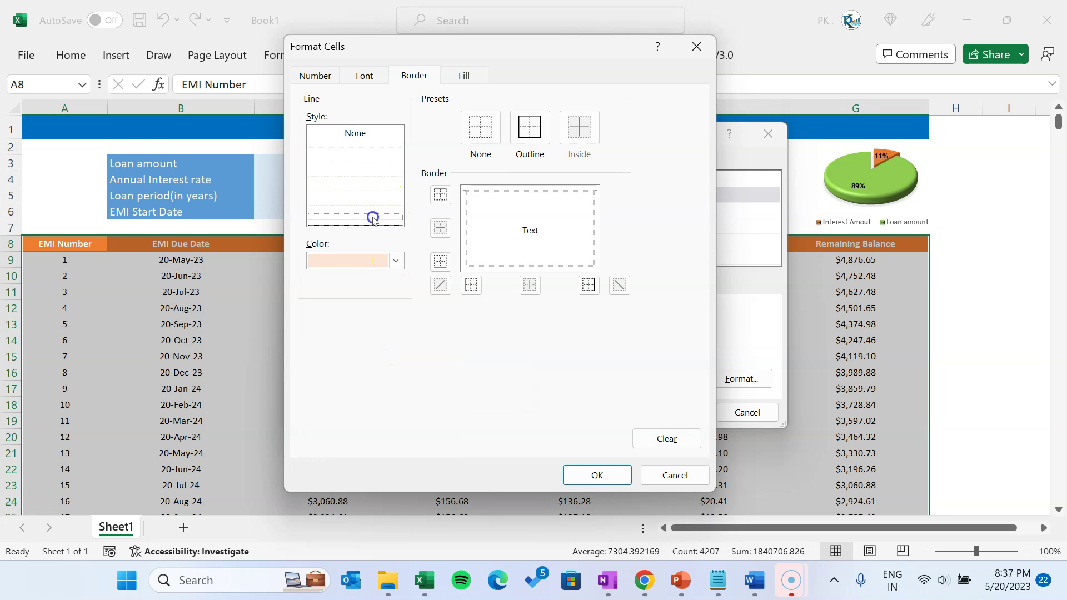
click(530, 127)
click(592, 467)
click(673, 411)
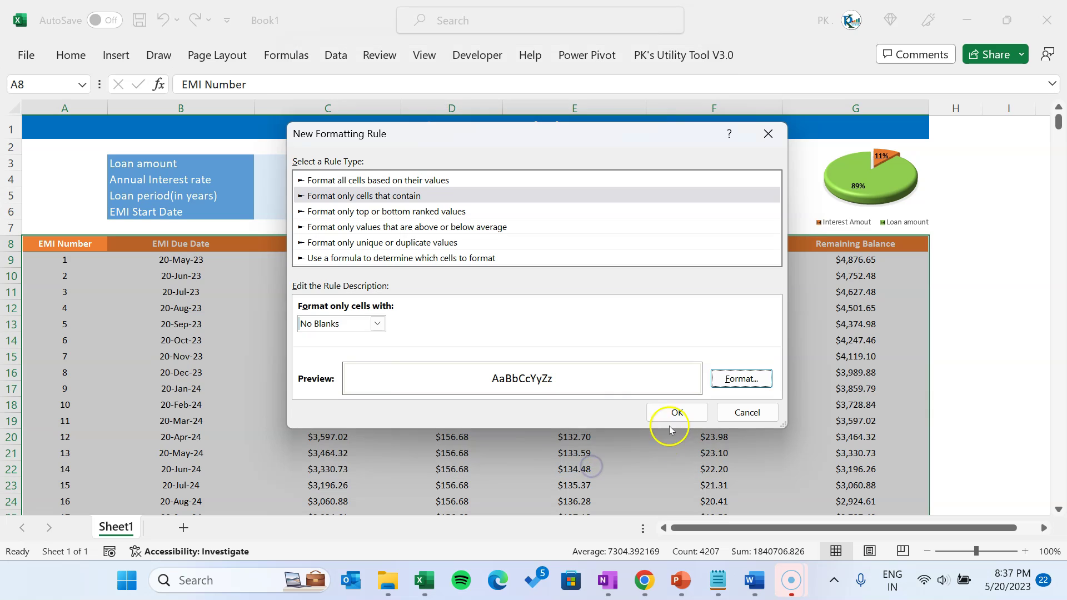
click(811, 398)
click(751, 410)
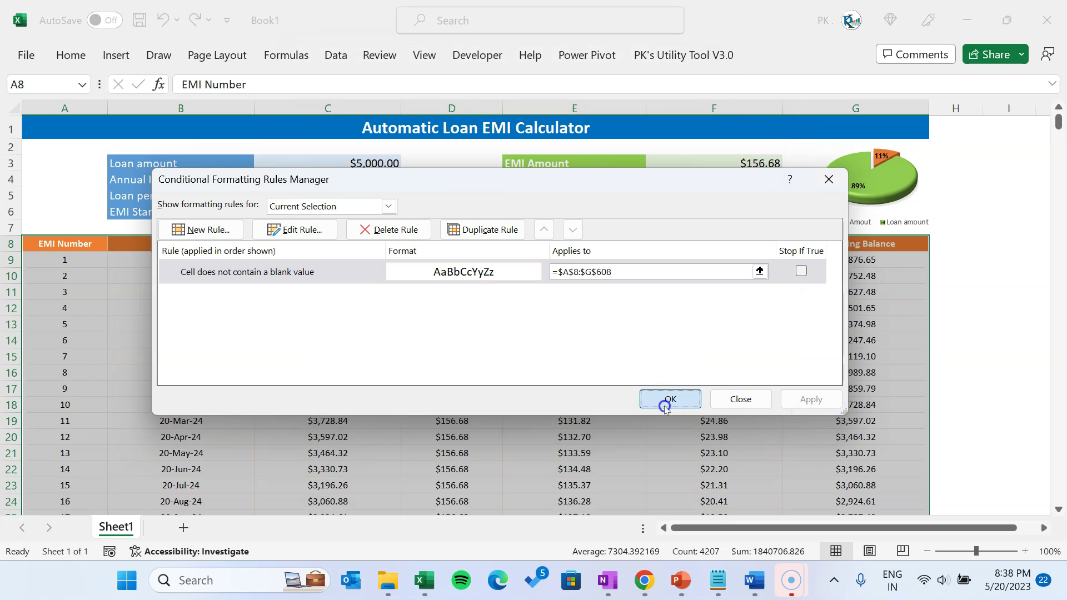
click(670, 398)
click(542, 353)
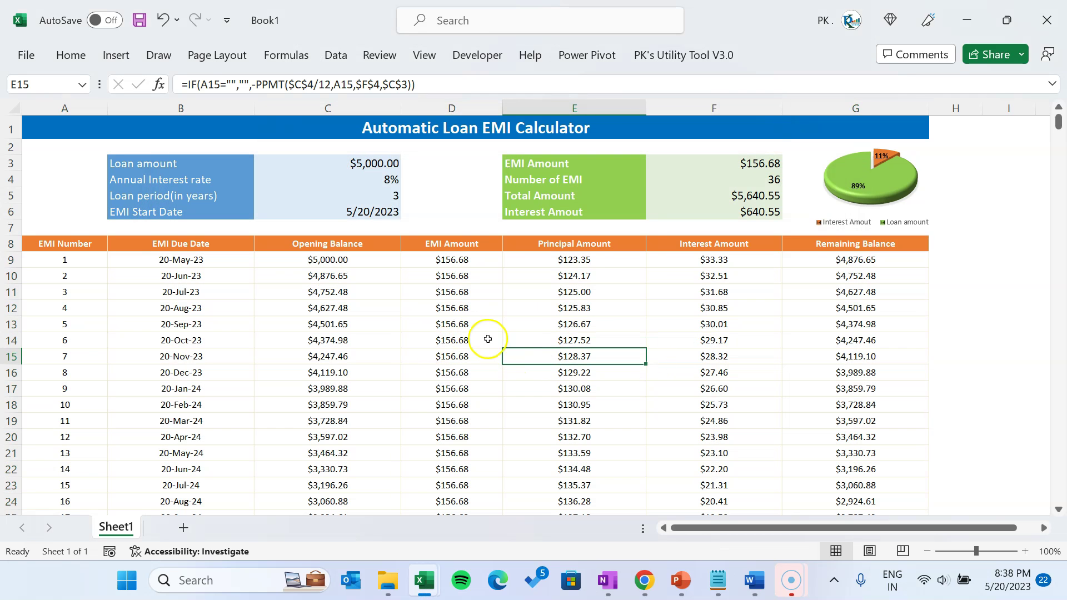
- Set the loan period to 1 year and check where the schedule and its borders end
click(395, 197)
text(1)
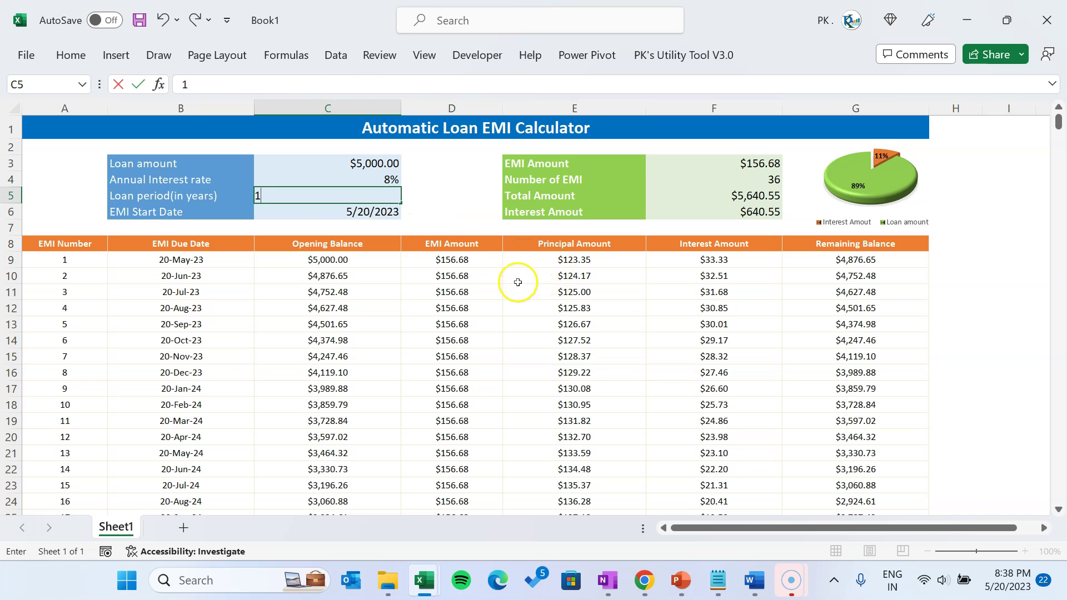
click(554, 275)
click(86, 437)
click(102, 457)
click(296, 466)
- Set the loan period to 2 years, check the bordered schedule down to its end, and select the first EMI amount in D9
click(388, 192)
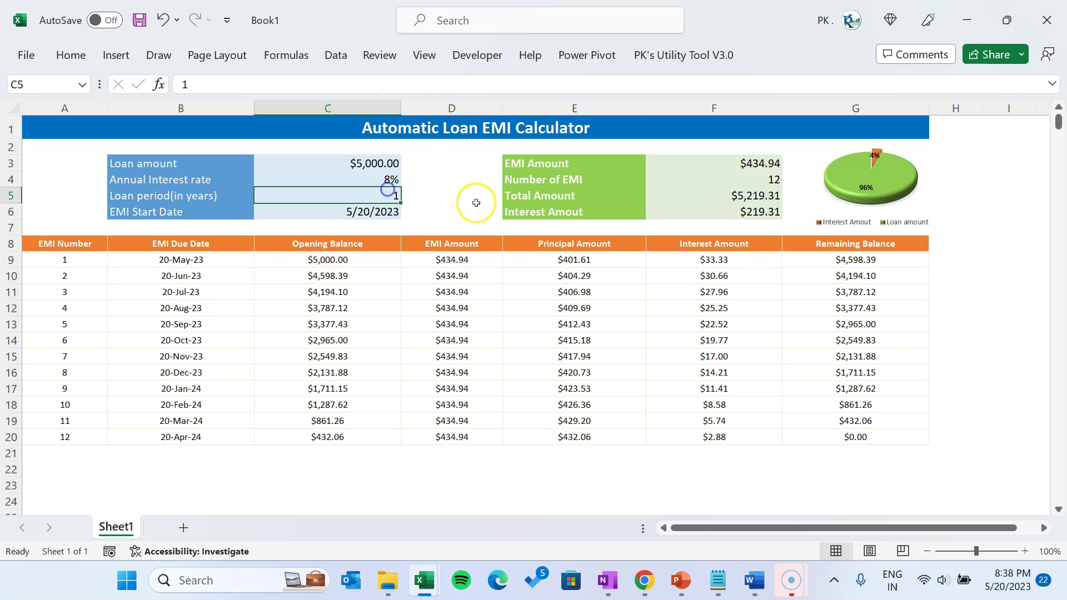
text(2)
key(Return)
scroll(634, 404, down, 3)
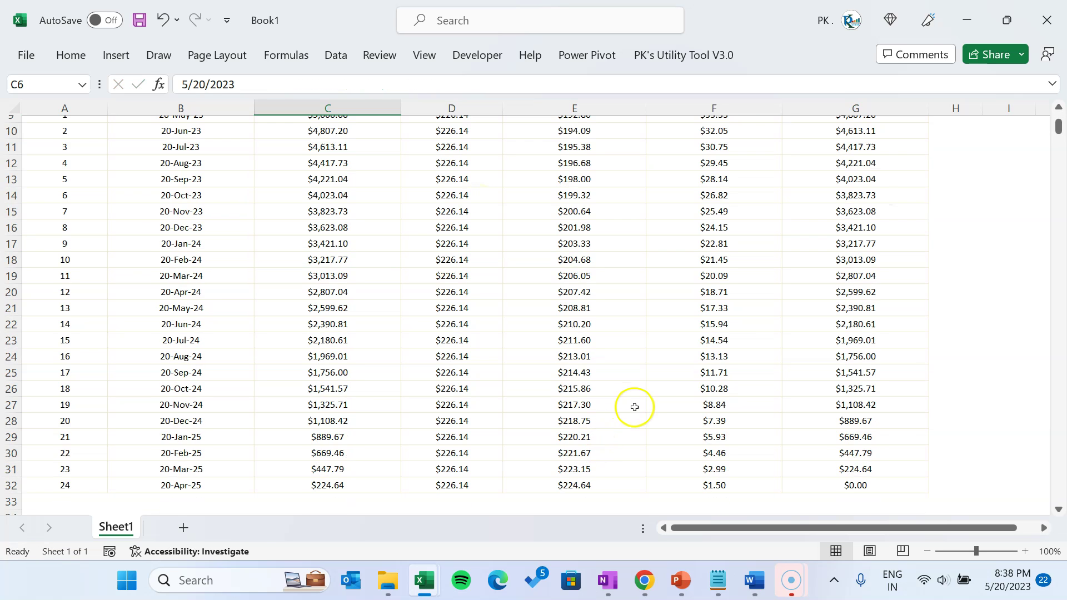
scroll(641, 399, down, 3)
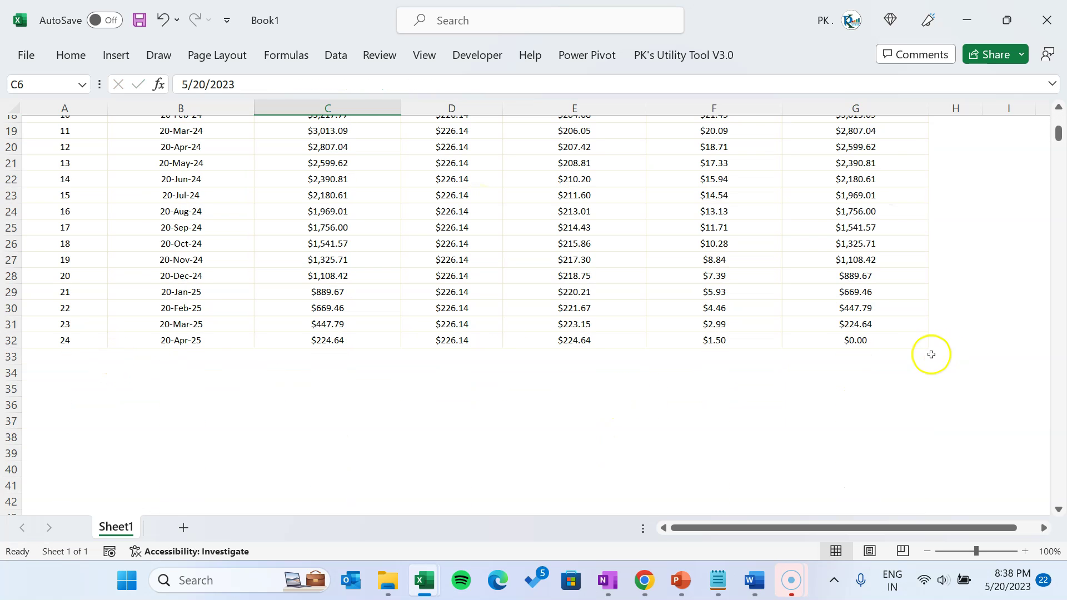
scroll(780, 423, up, 3)
scroll(783, 425, up, 2)
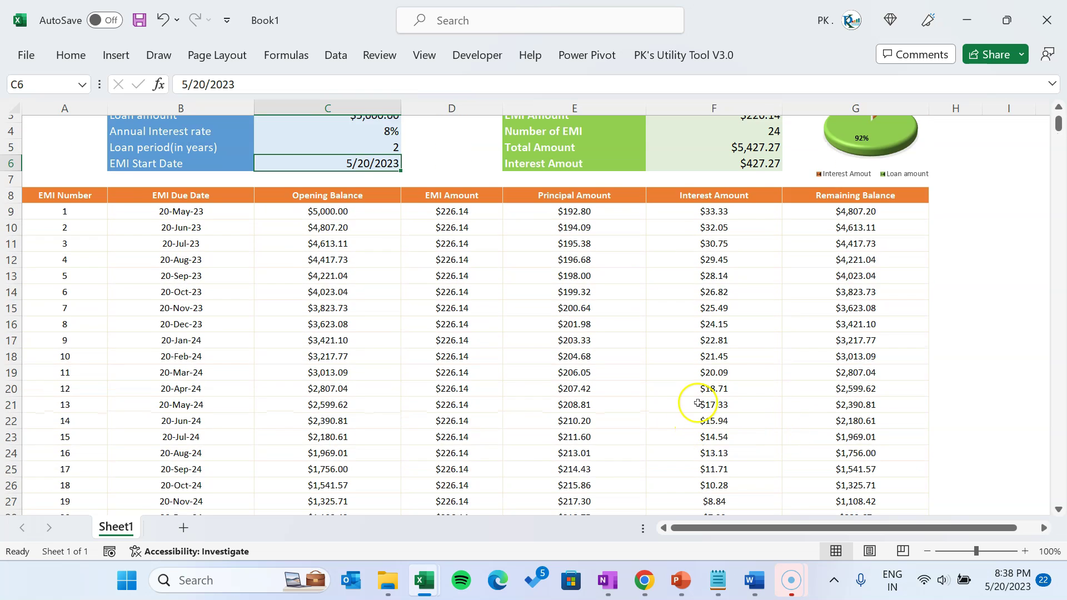
scroll(695, 411, up, 1)
click(482, 258)
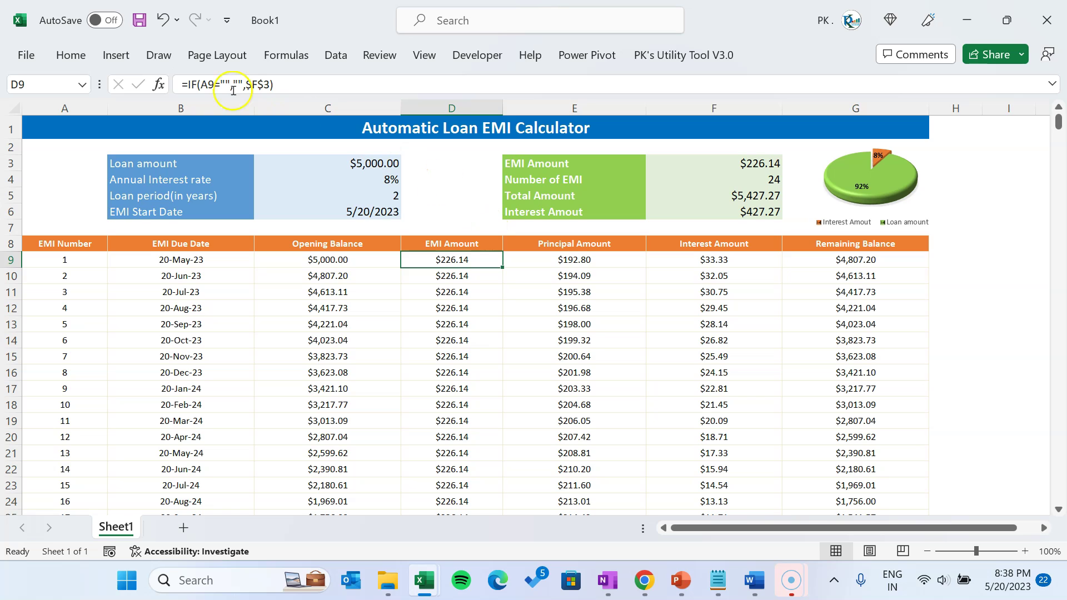
- Set the sheet to landscape orientation with narrow margins
click(234, 63)
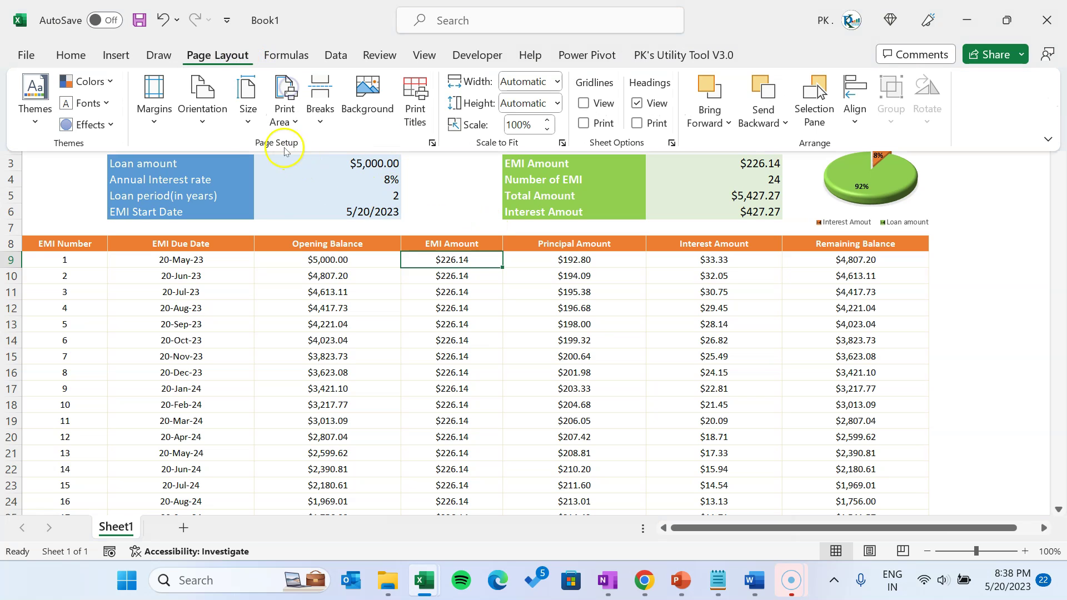
click(214, 122)
click(250, 197)
click(156, 124)
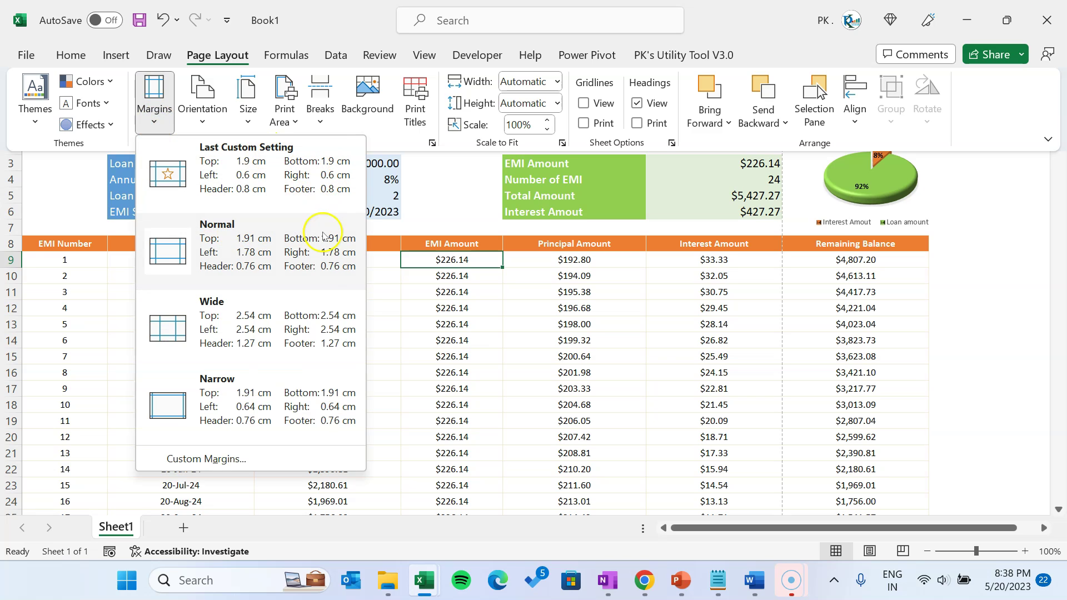
click(223, 398)
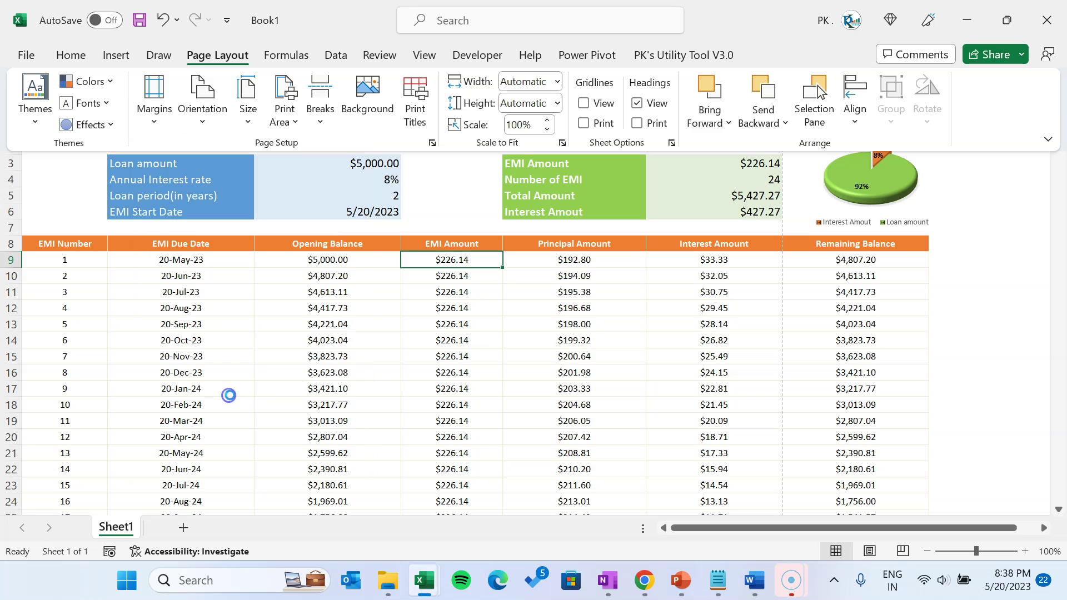
key(ctrl+F1)
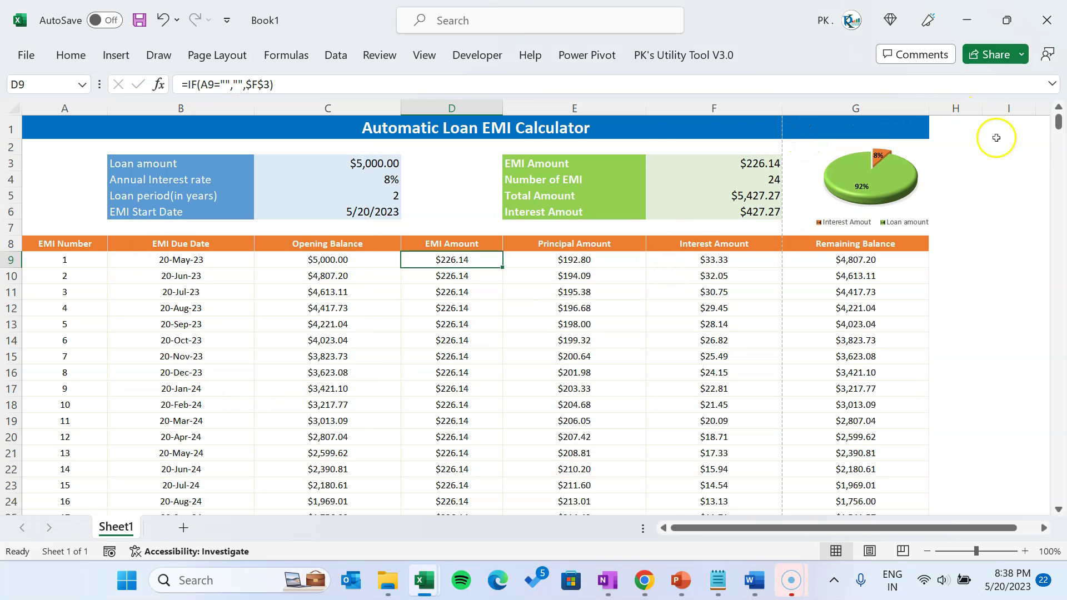
- Narrow columns A, C, D and F slightly and widen the Remaining Balance column G
drag(107, 108, 98, 110)
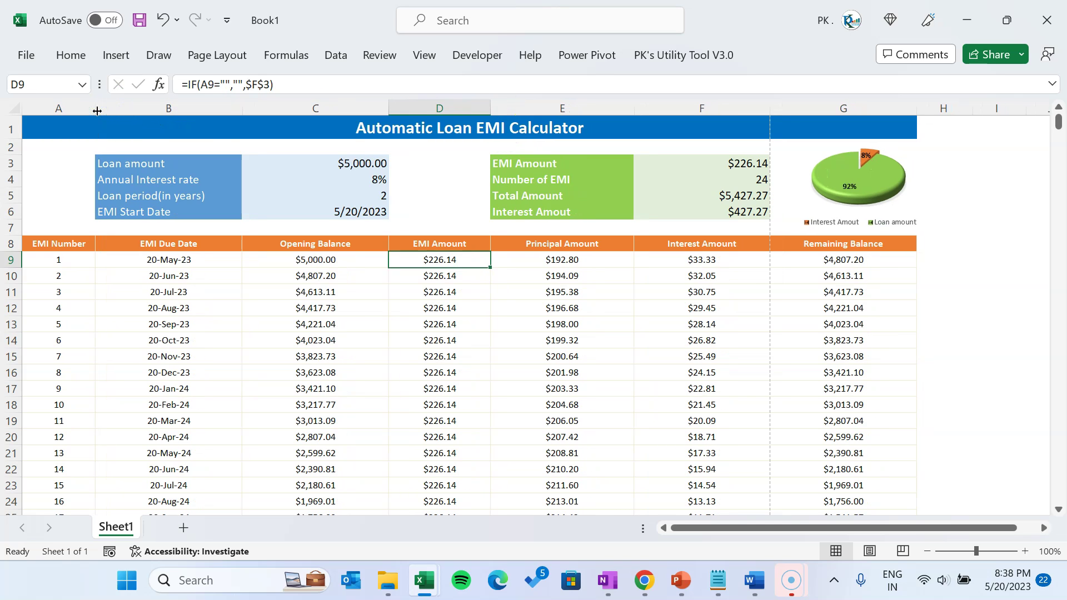
drag(491, 109, 478, 113)
drag(389, 109, 376, 114)
drag(748, 113, 737, 111)
drag(883, 108, 915, 110)
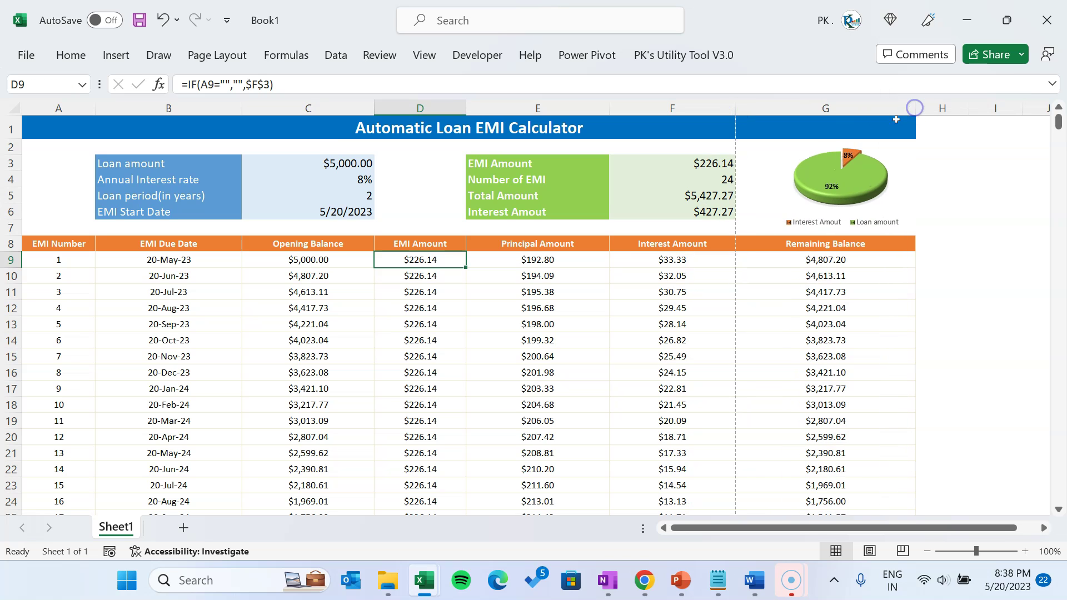
- Shift and resize the pie chart so it fits within column G beside the loan summary
click(795, 176)
drag(752, 145, 742, 143)
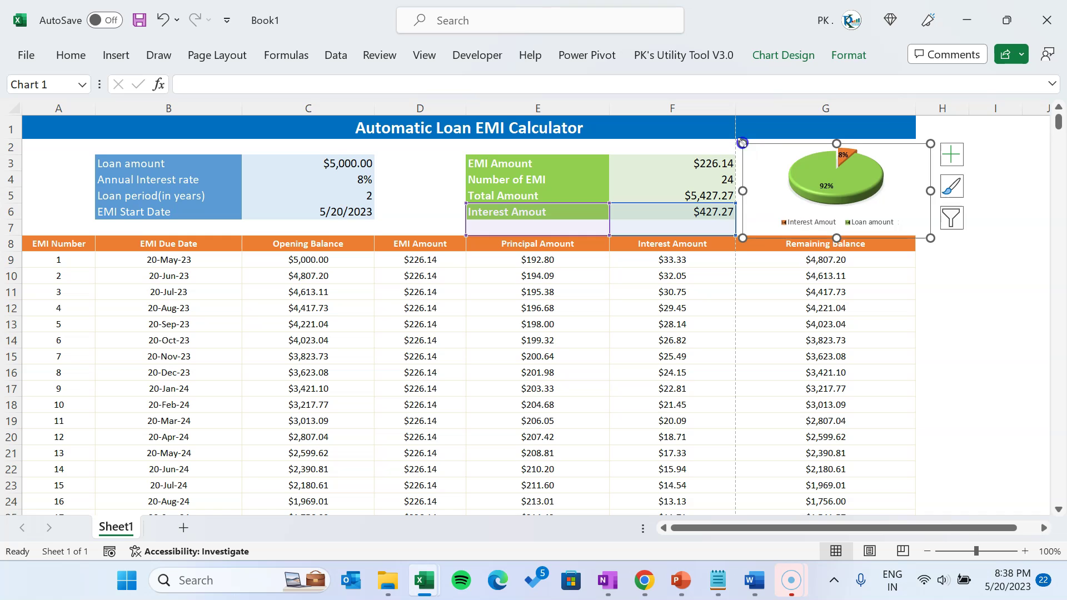
drag(930, 191, 905, 191)
drag(752, 236, 748, 234)
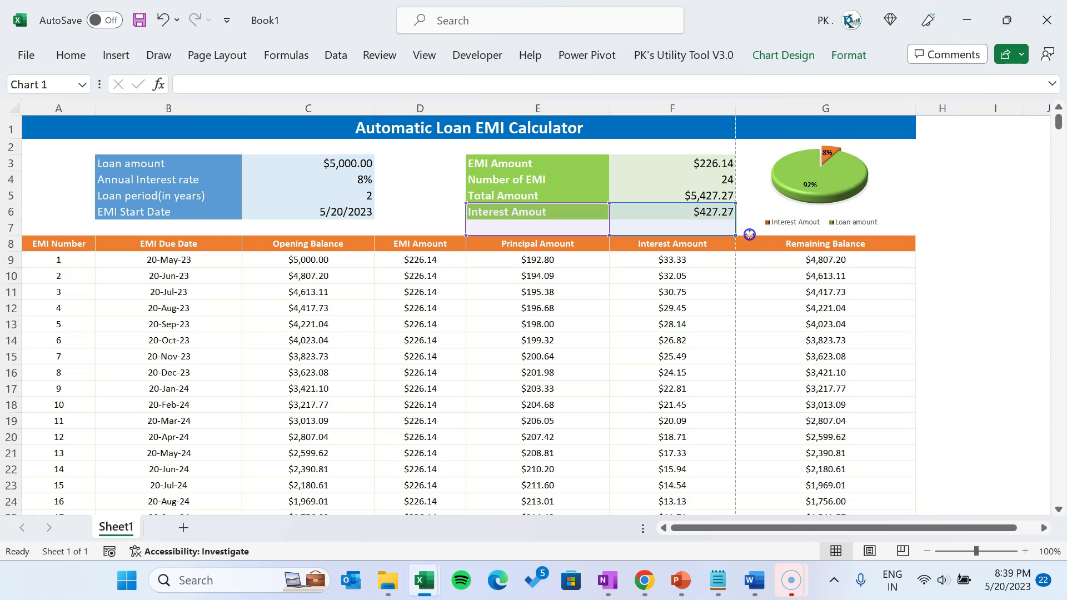
click(723, 241)
- Narrow columns C to F further so the schedule through column G fits within one page width
drag(734, 108, 720, 107)
drag(604, 108, 595, 109)
drag(462, 109, 453, 108)
drag(371, 110, 359, 109)
click(826, 258)
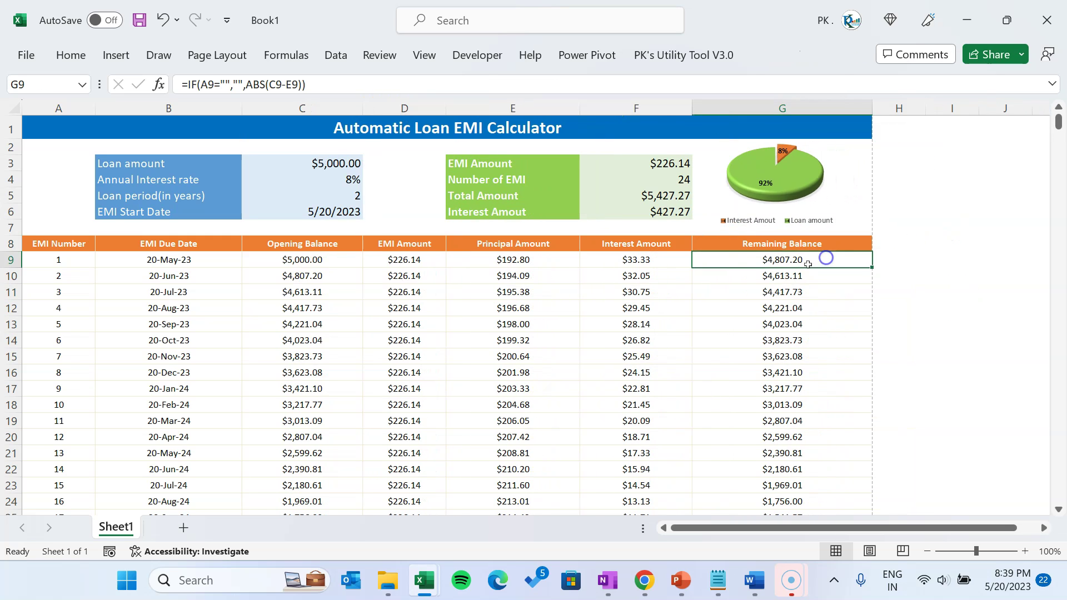
click(542, 258)
click(524, 243)
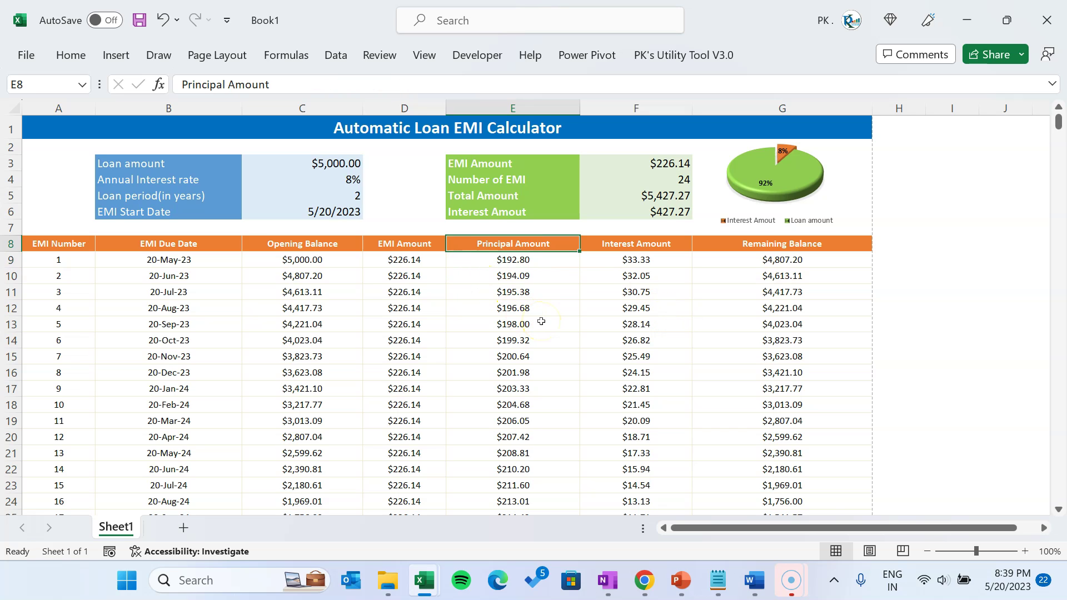
- Preview the printout, page forward past the end of the schedule, and return to the sheet
key(ctrl+p)
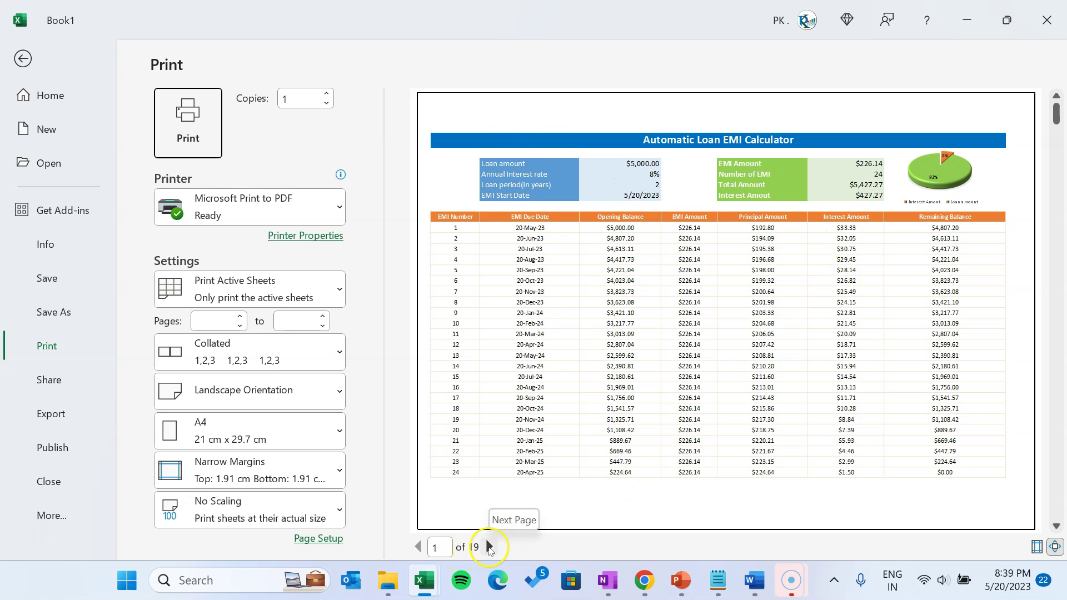
click(487, 548)
click(489, 547)
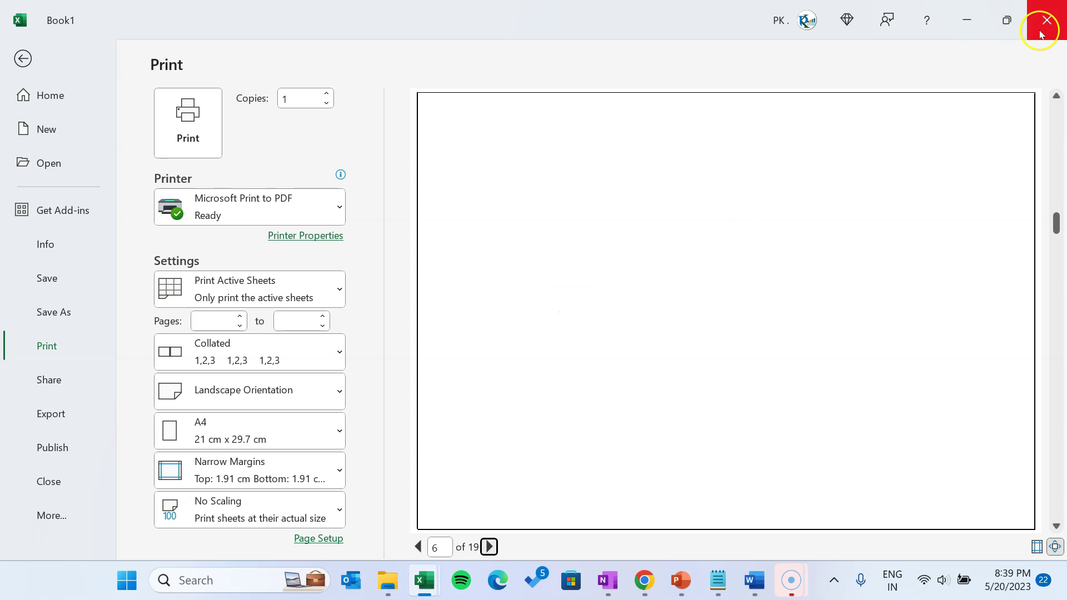
key(Escape)
click(569, 273)
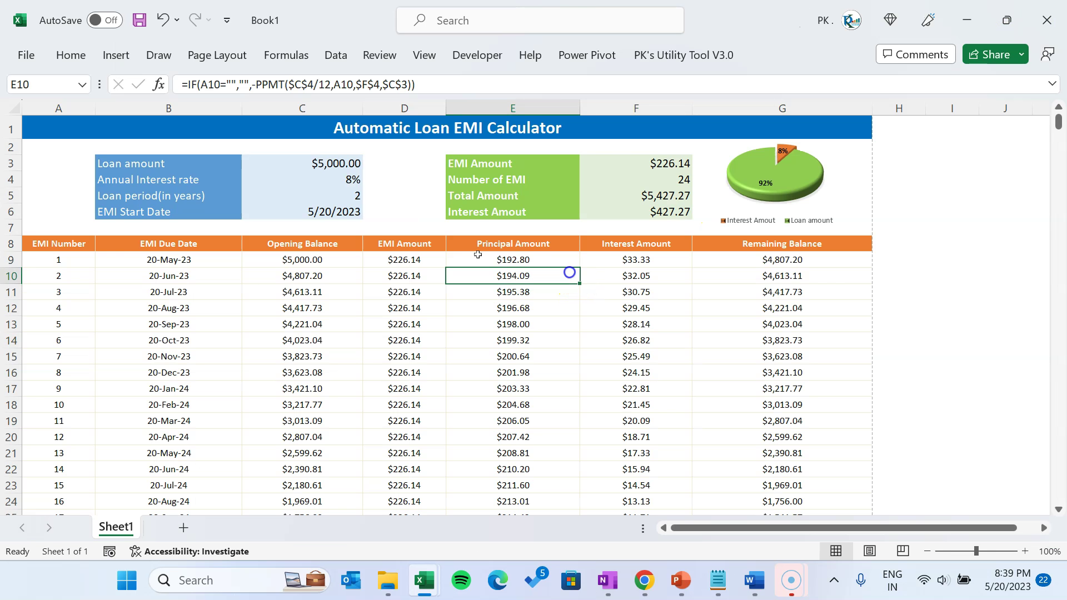
- Set the loan period to 5 years
click(342, 192)
text(5)
click(451, 282)
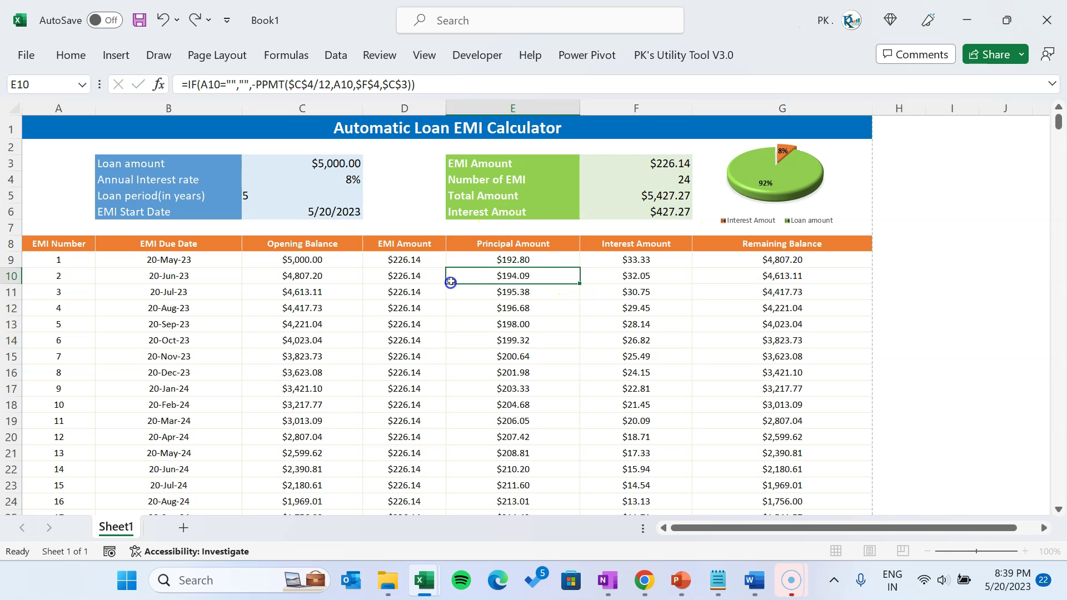
click(412, 244)
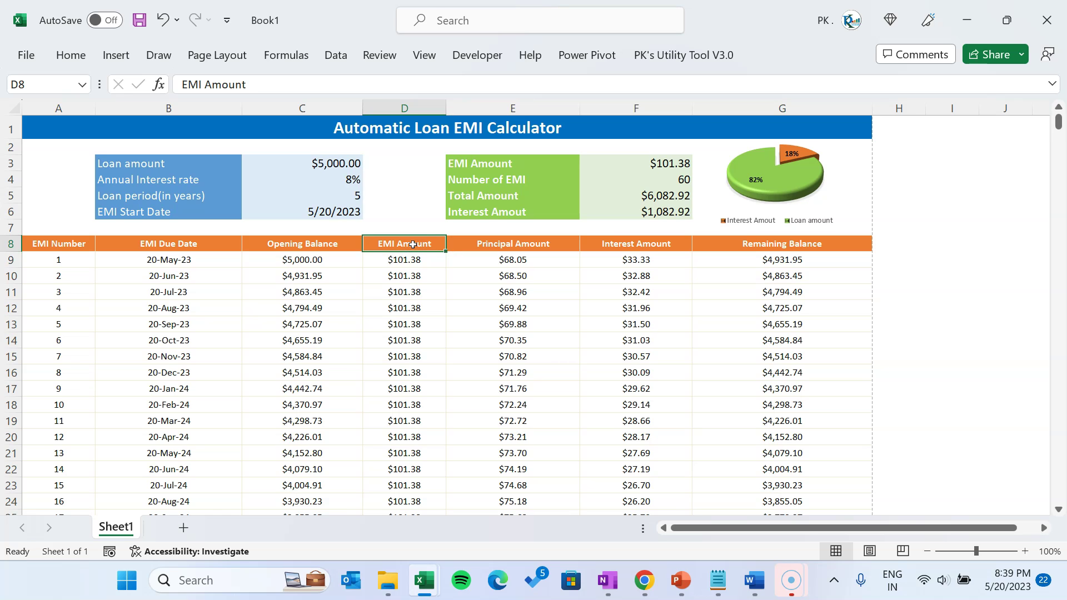
- Preview the printout of the 5-year schedule and check its pages through page 3 for column headings
key(ctrl+p)
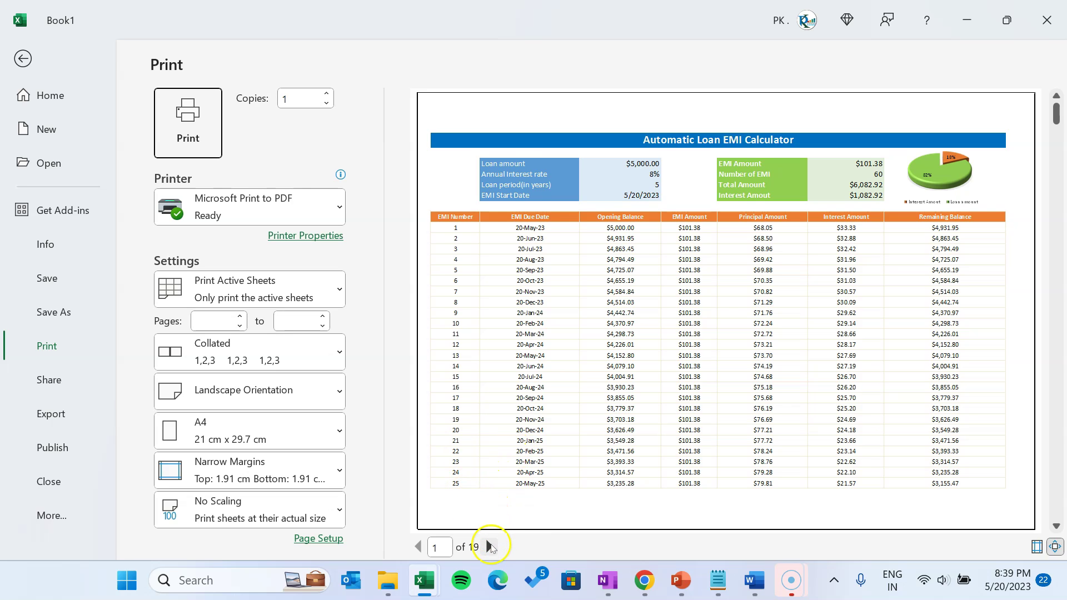
click(489, 546)
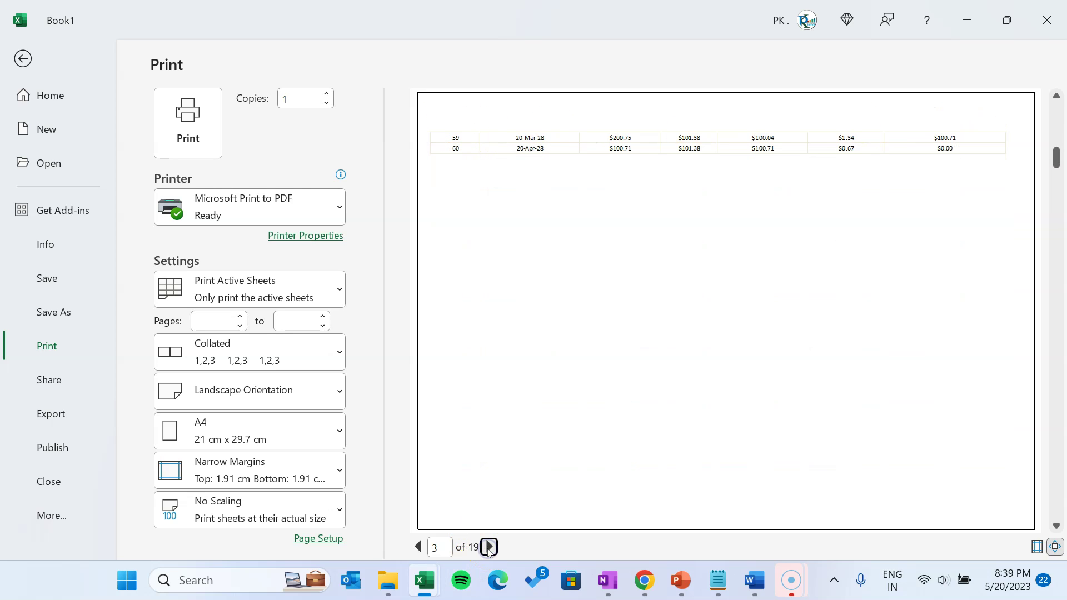
key(Escape)
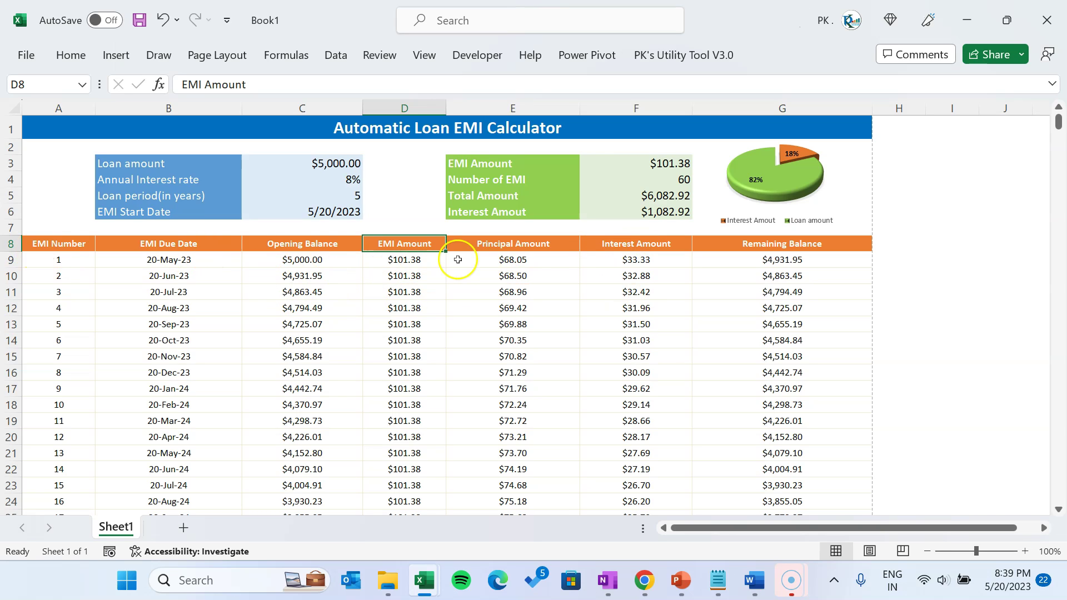
- Set the schedule's header row 8 ($8:$8) to repeat at the top of every printed page
click(243, 65)
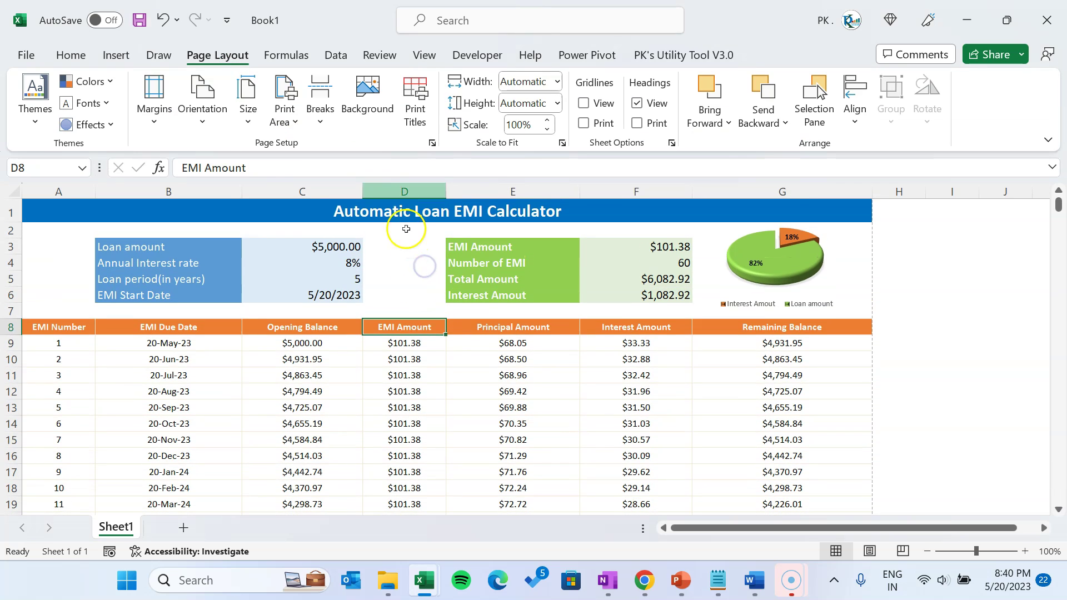
click(423, 97)
click(436, 169)
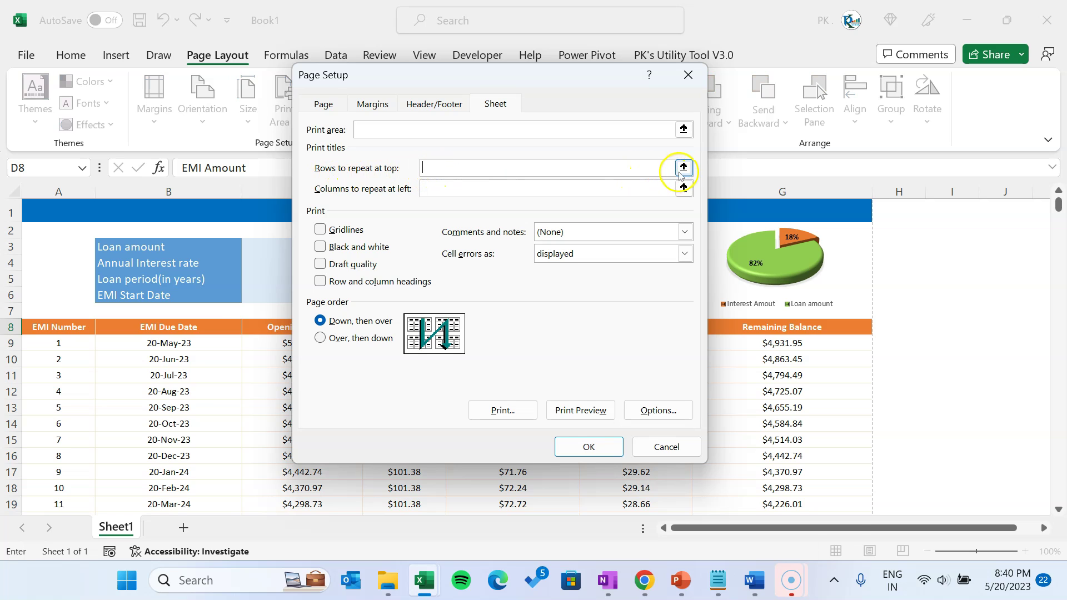
click(683, 168)
click(13, 327)
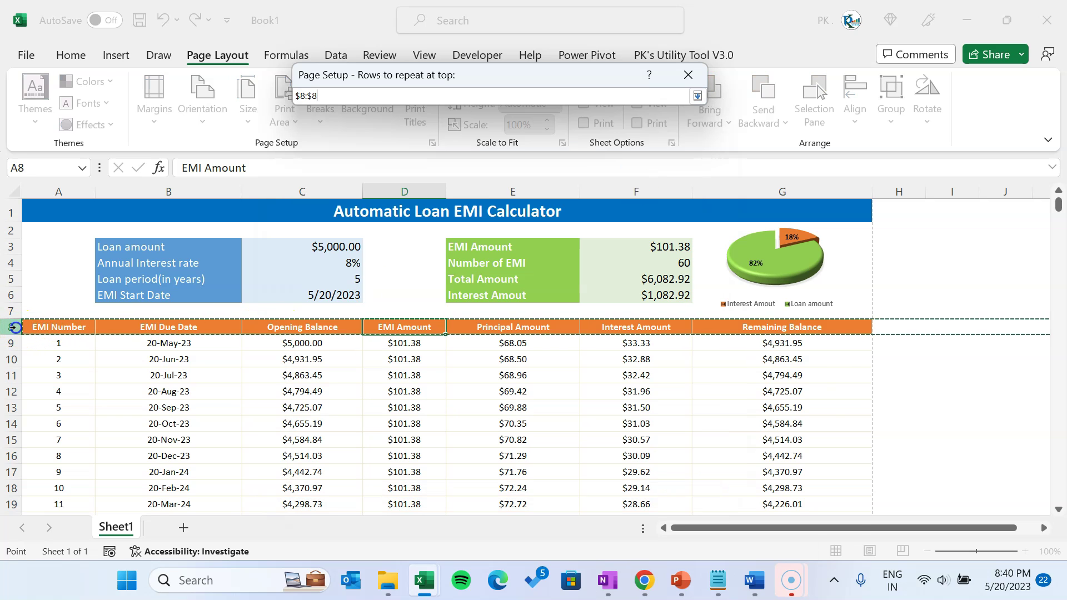
click(697, 96)
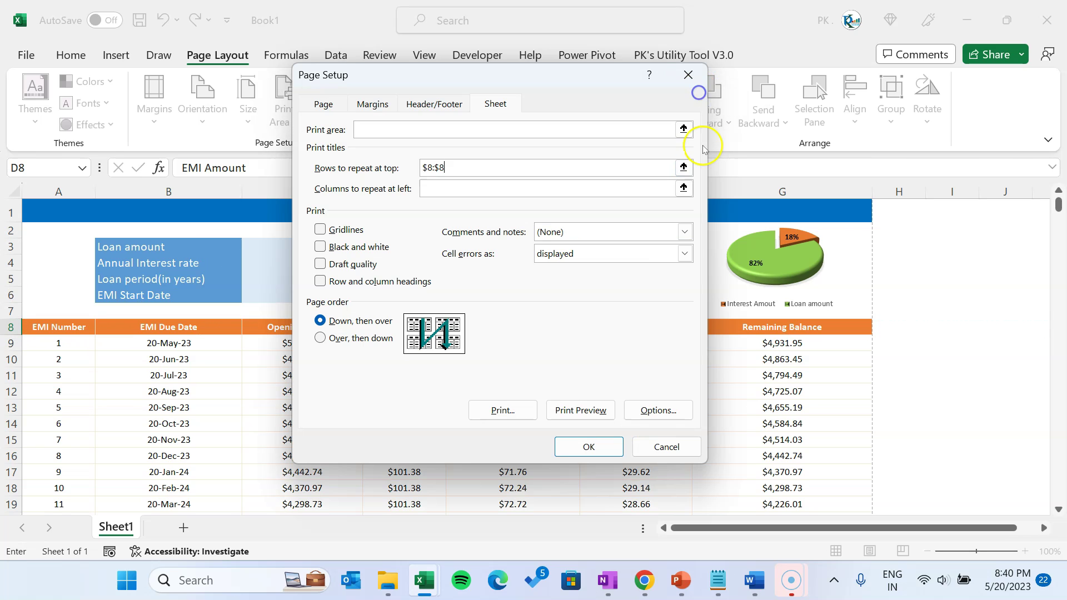
click(587, 446)
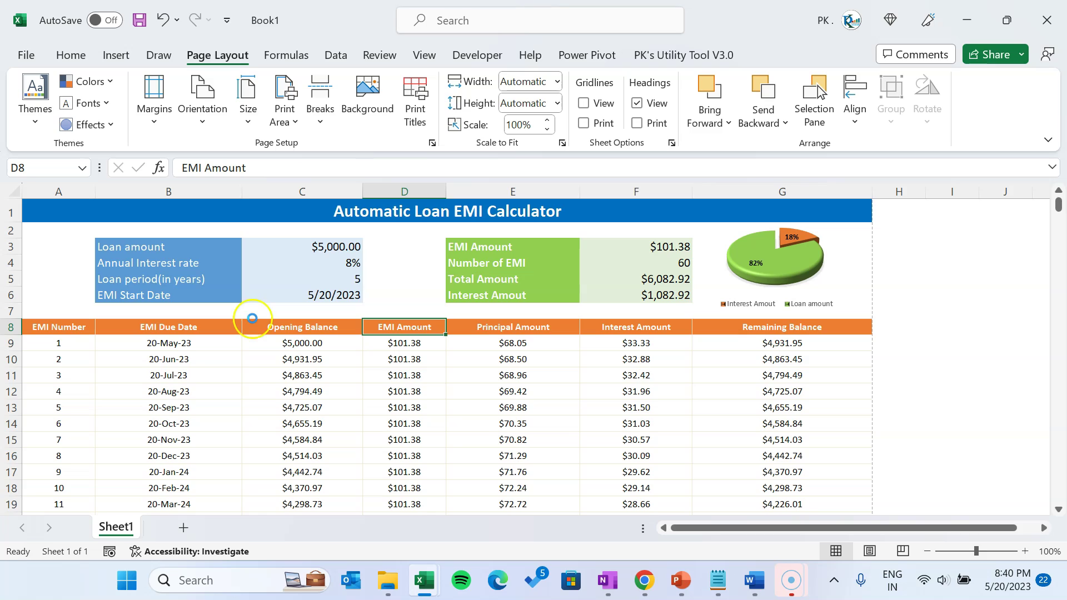
- Preview the printout and page through to page 10, checking the repeated headers and the pages beyond the schedule
key(ctrl+p)
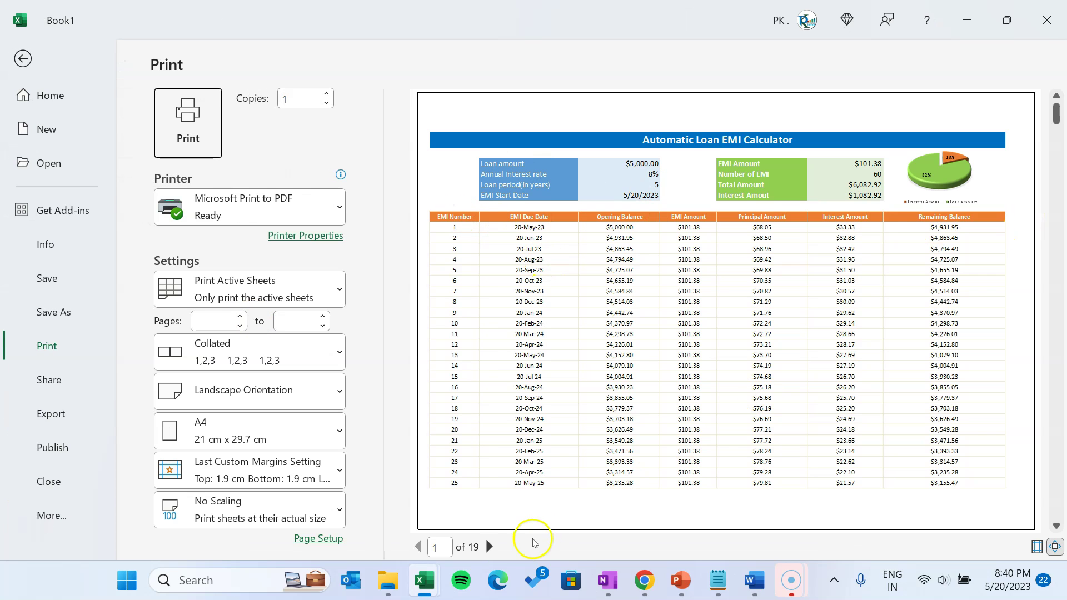
click(489, 546)
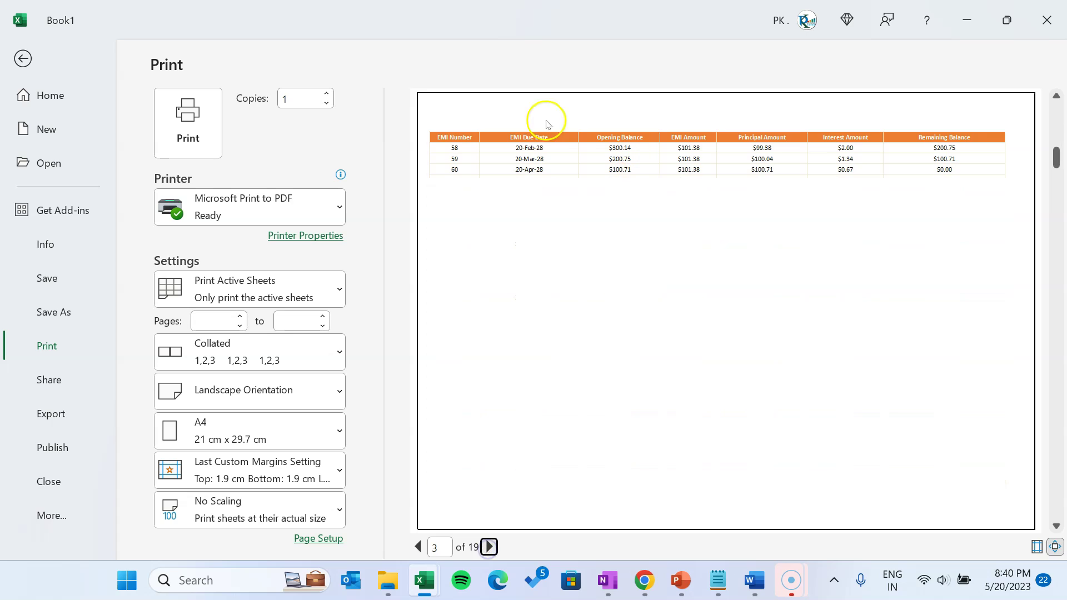
click(489, 547)
click(490, 548)
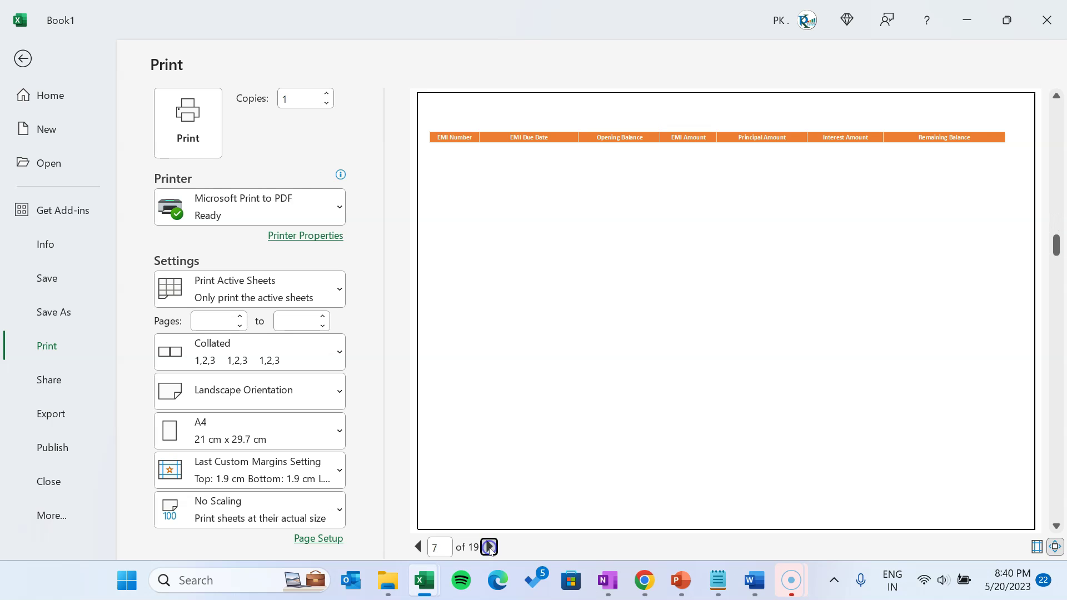
click(489, 549)
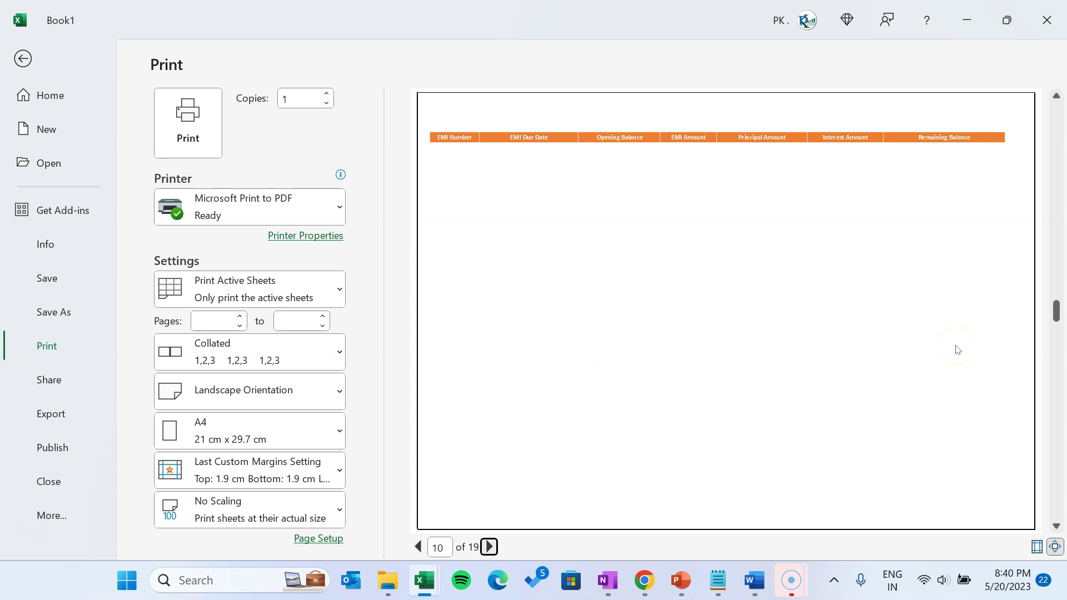
key(Escape)
- Set the print area to A1:G608, from the title down to the last formula row of the schedule
click(472, 329)
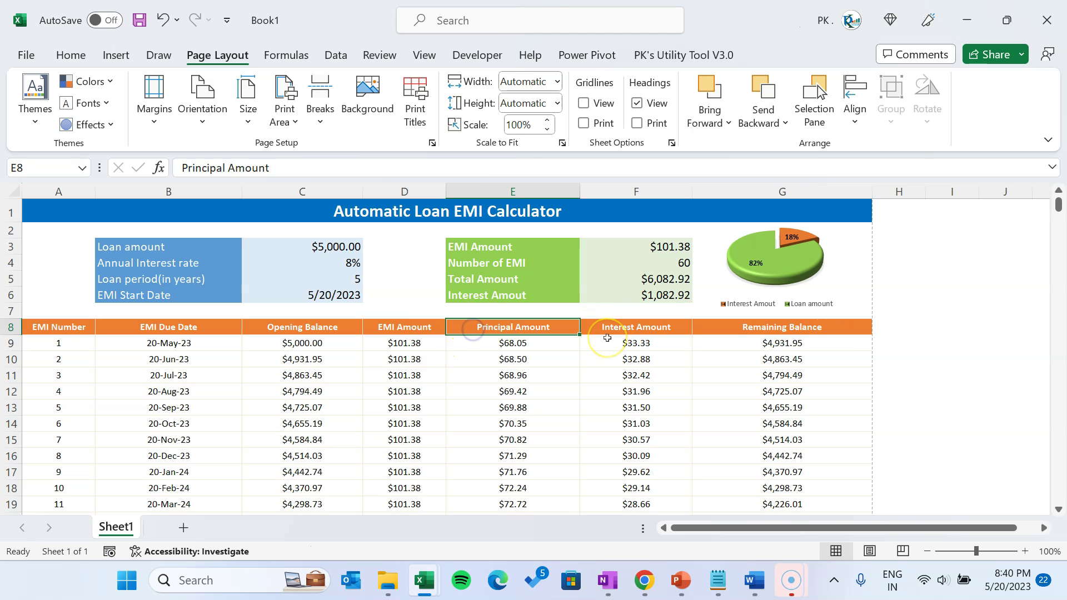
key(Home)
key(ctrl+Home)
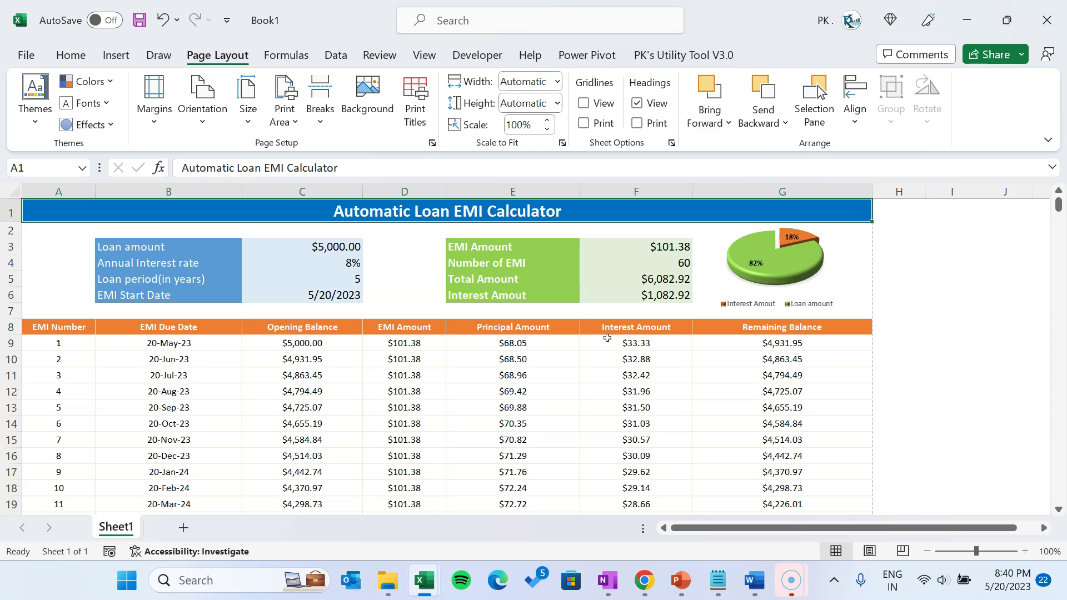
key(shift+Down)
key(shift+Down)
key(shift+Down)
key(shift+Down)
key(shift+Down)
key(shift+Down)
key(shift+Down)
key(shift+Down)
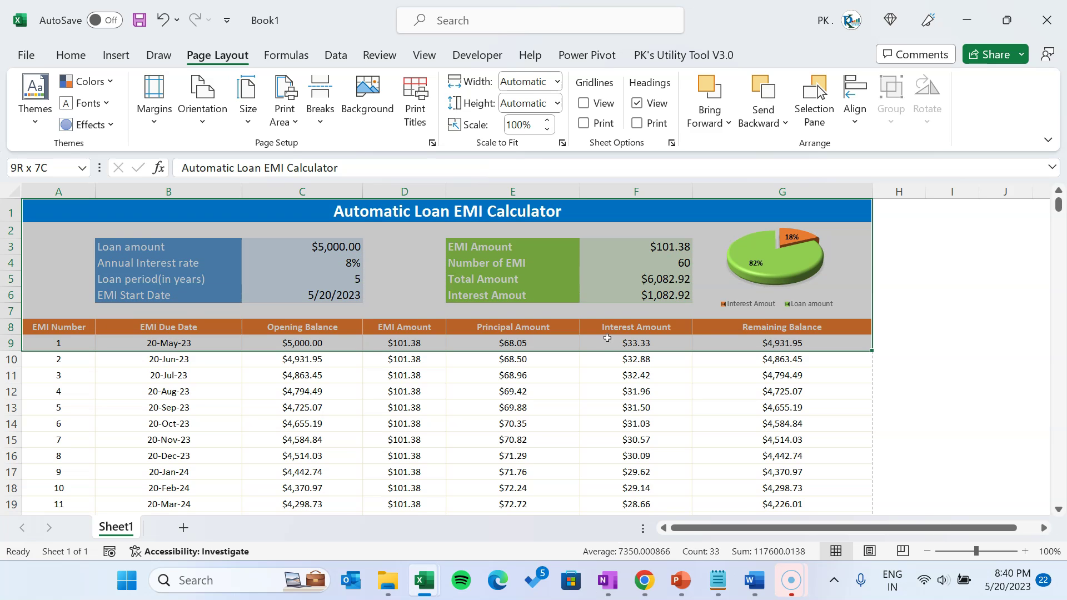
key(ctrl+shift+Down)
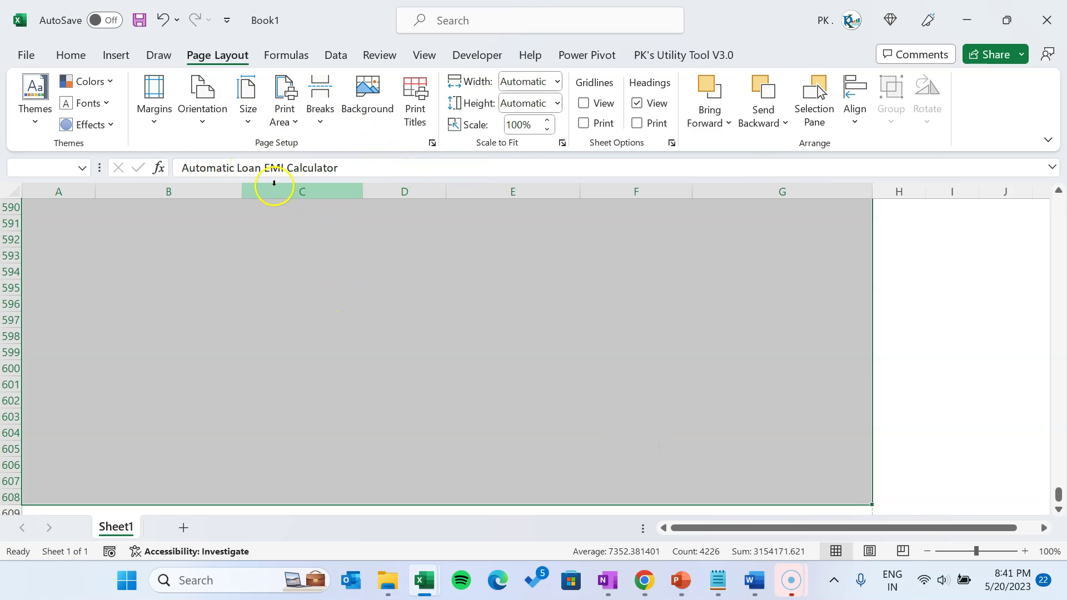
click(292, 120)
click(310, 149)
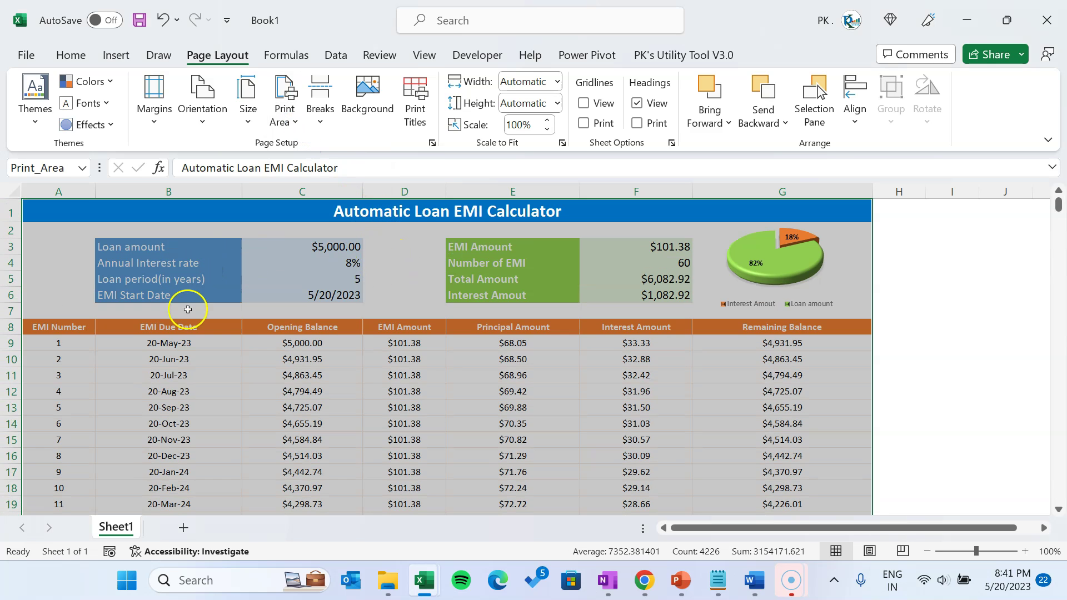
click(332, 327)
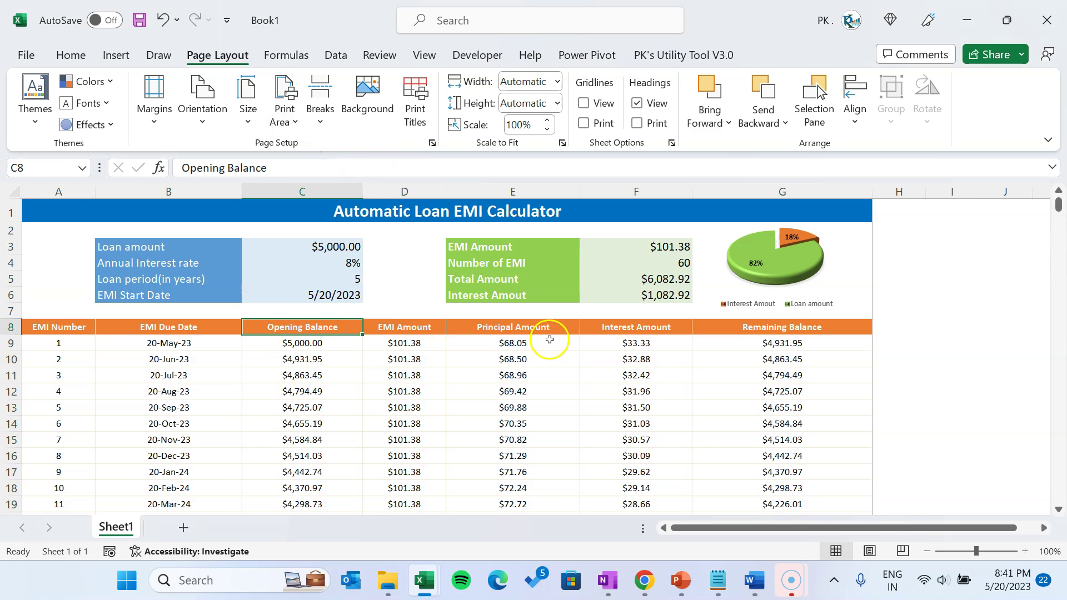
- Copy the Print_Area reference =Sheet1!$A$1:$G$608 from the Name Manager and paste it into cell I8
click(287, 58)
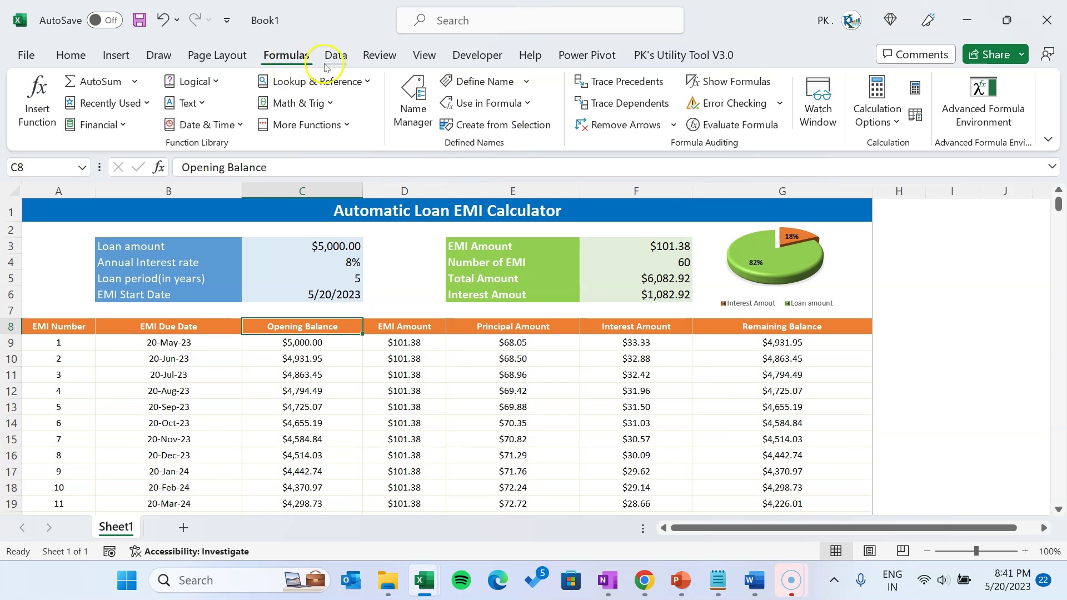
click(411, 106)
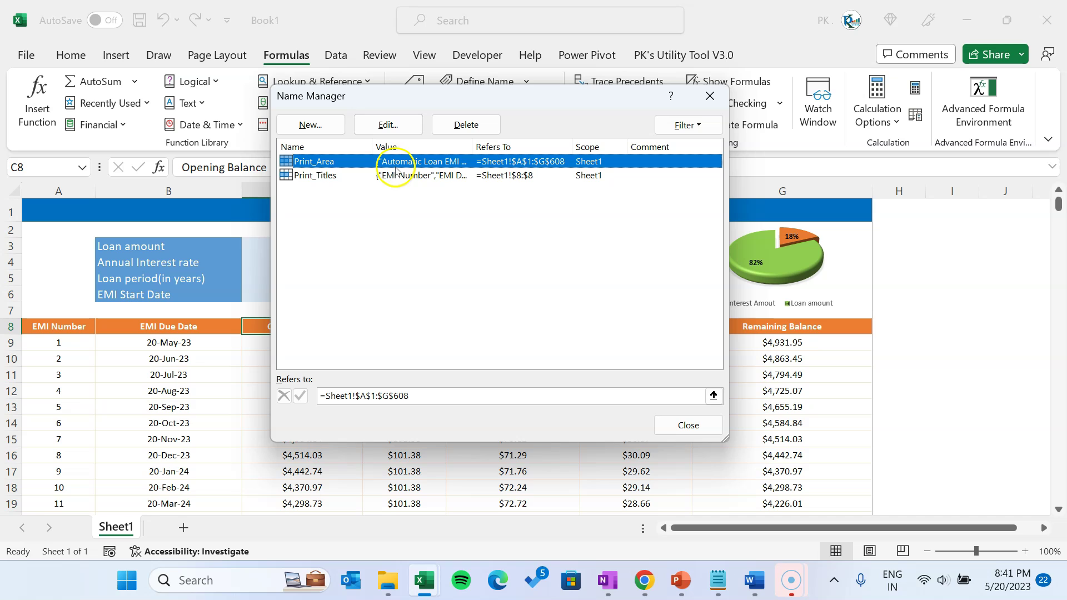
click(452, 394)
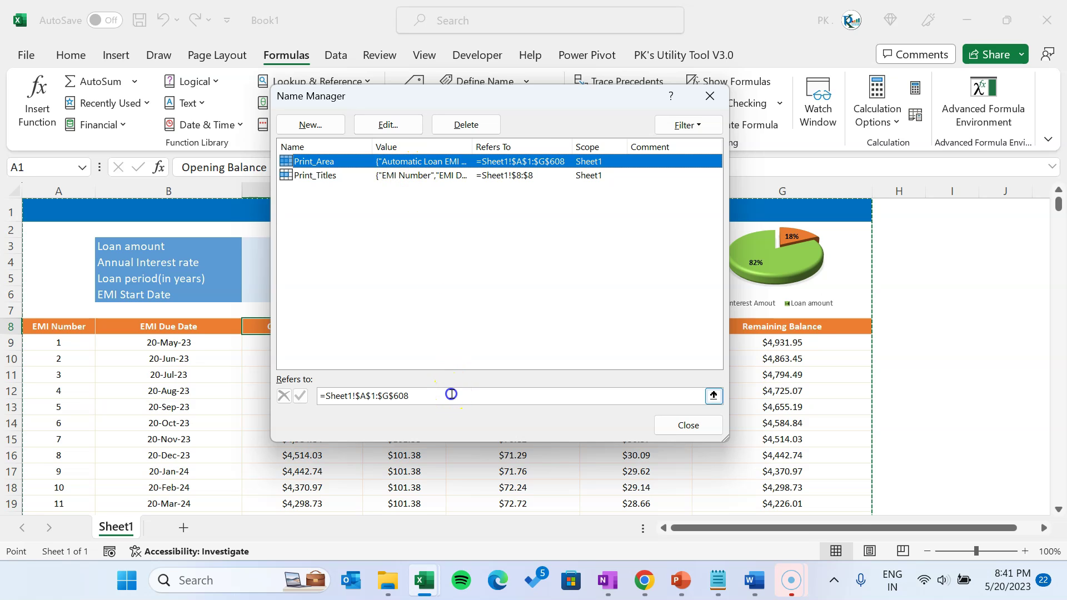
drag(409, 395, 322, 397)
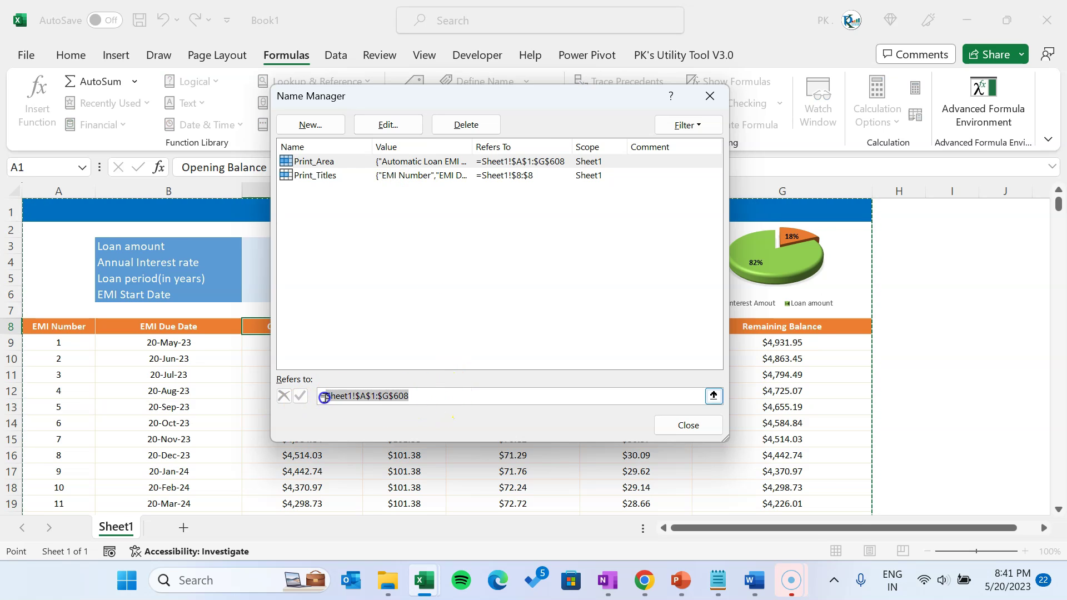
key(ctrl+c)
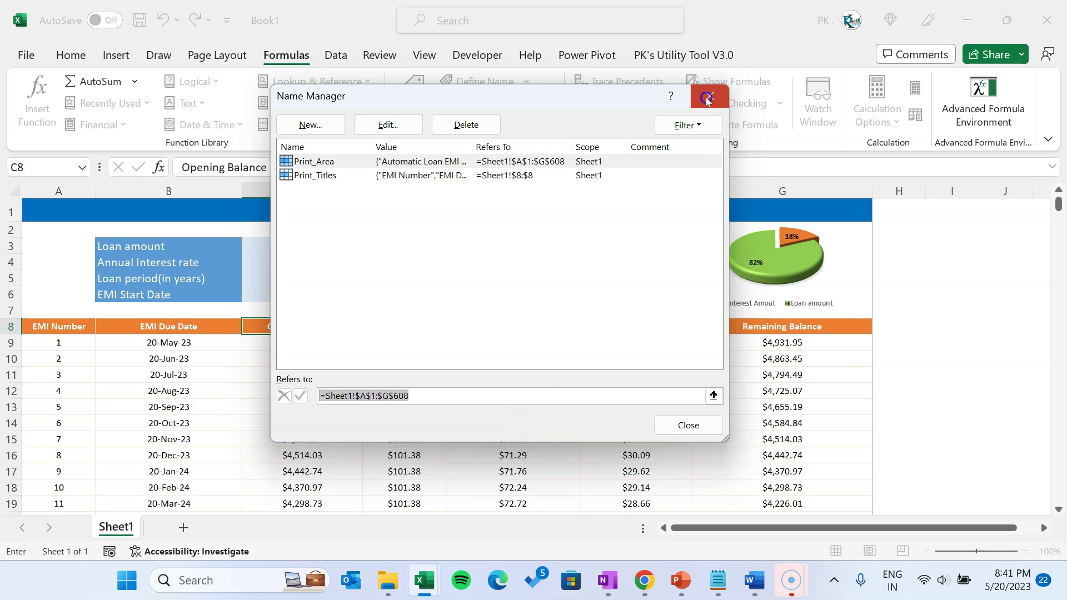
click(709, 96)
click(947, 328)
key(ctrl+v)
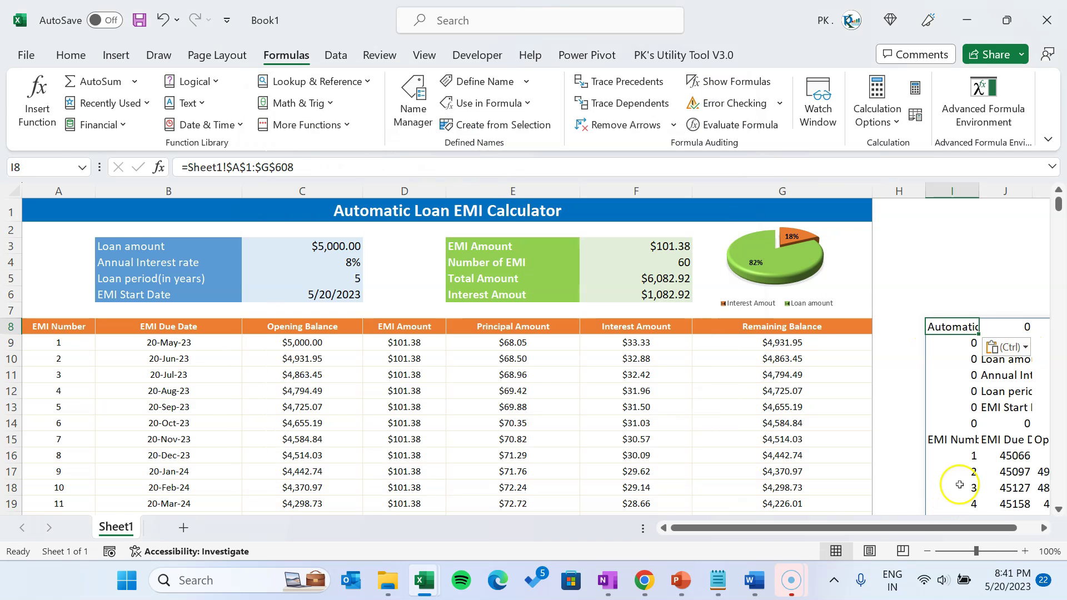
- Remove the equals sign from cell I8 so it holds the plain text Sheet1!$A$1:$G$608
drag(1017, 529, 1042, 530)
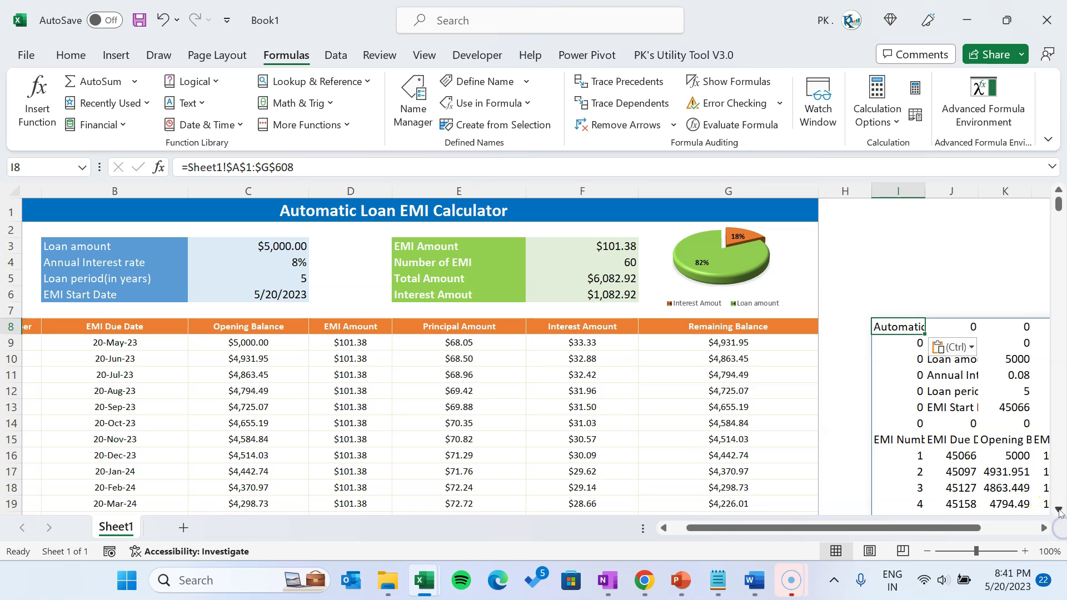
scroll(1047, 507, down, 1)
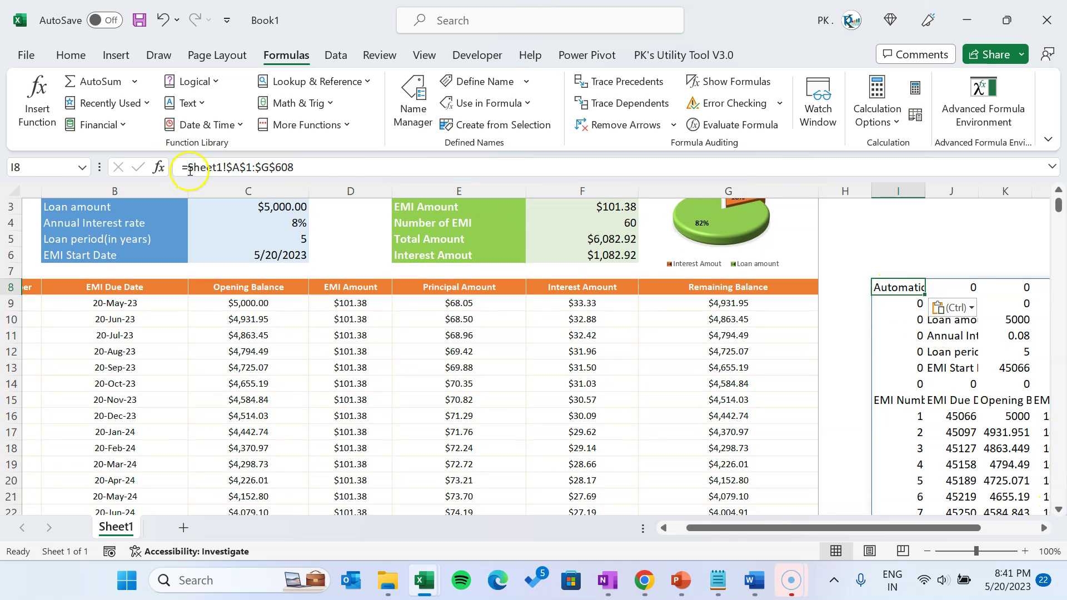
click(190, 170)
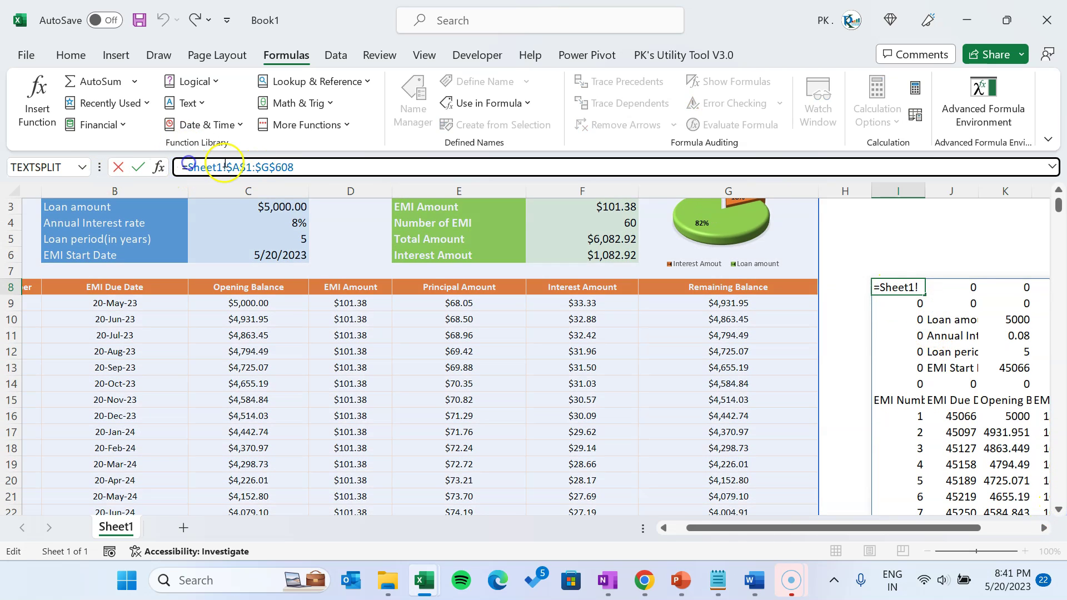
key(BackSpace)
key(Return)
key(Up)
key(Up)
key(Up)
key(Up)
key(Up)
key(Up)
key(Up)
key(Up)
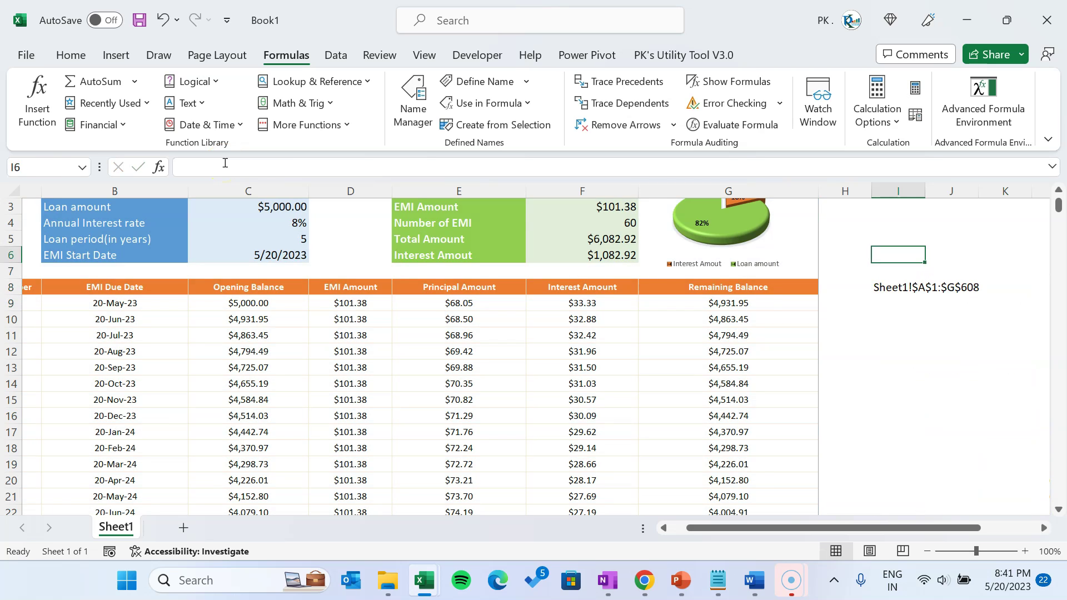
- Set the loan period to 1 year and check where the shortened schedule ends
click(298, 281)
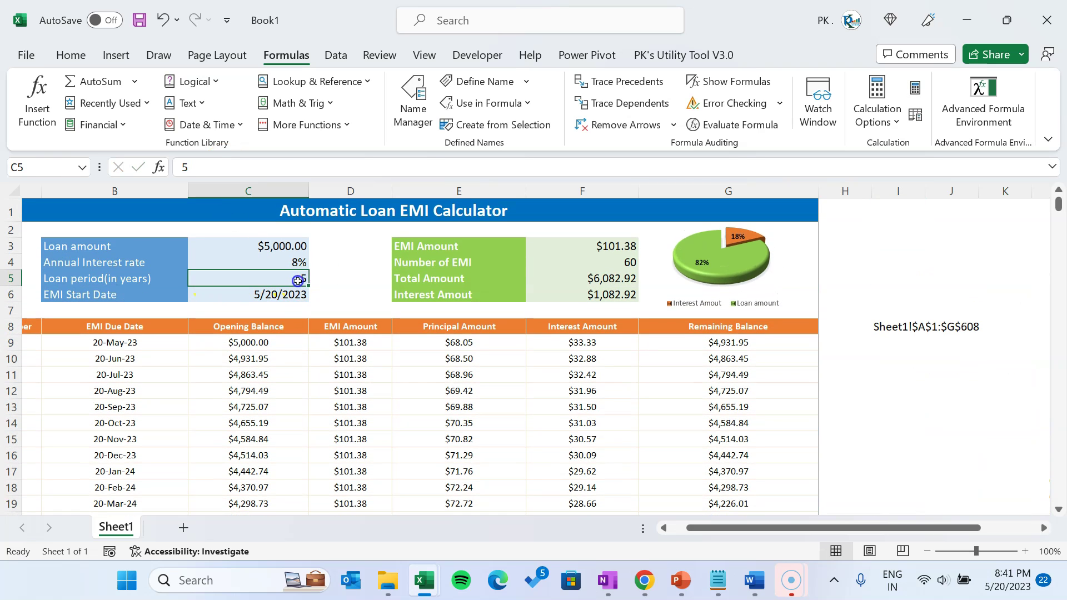
text(1)
key(Return)
click(435, 371)
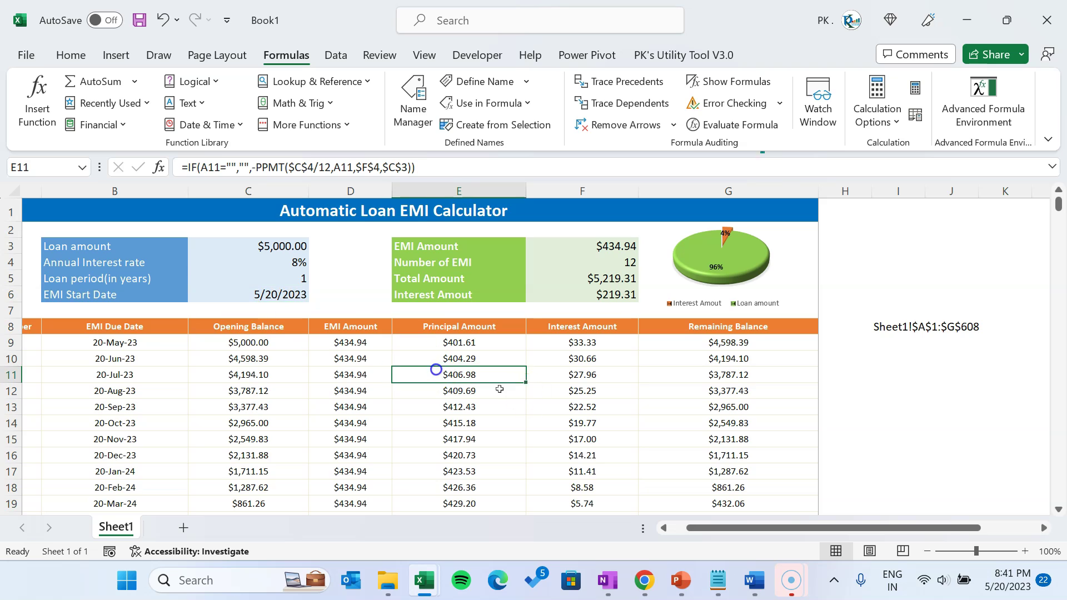
scroll(621, 400, down, 3)
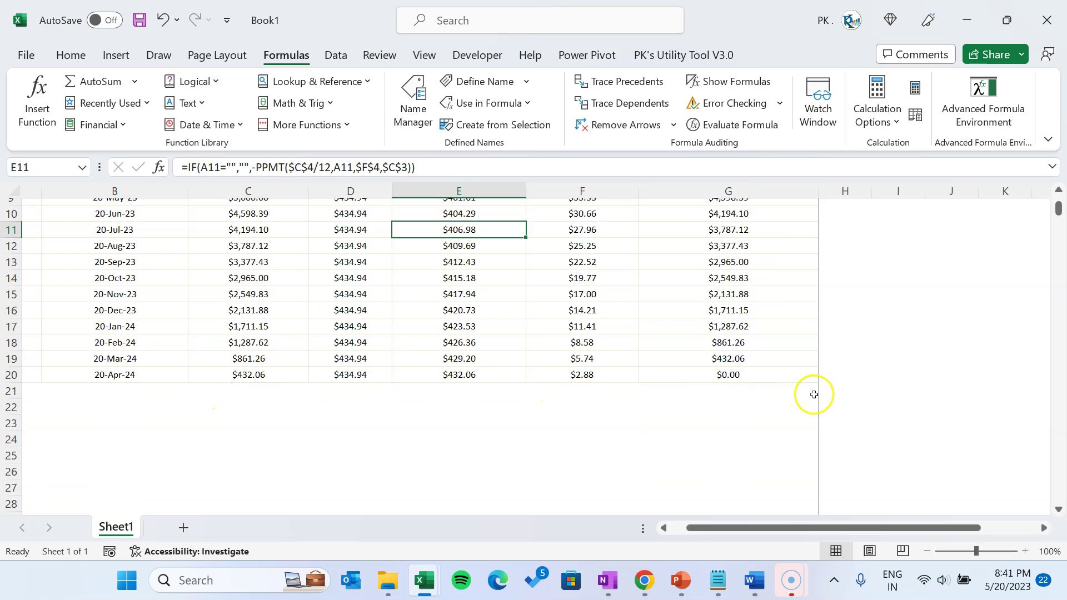
click(615, 361)
click(66, 376)
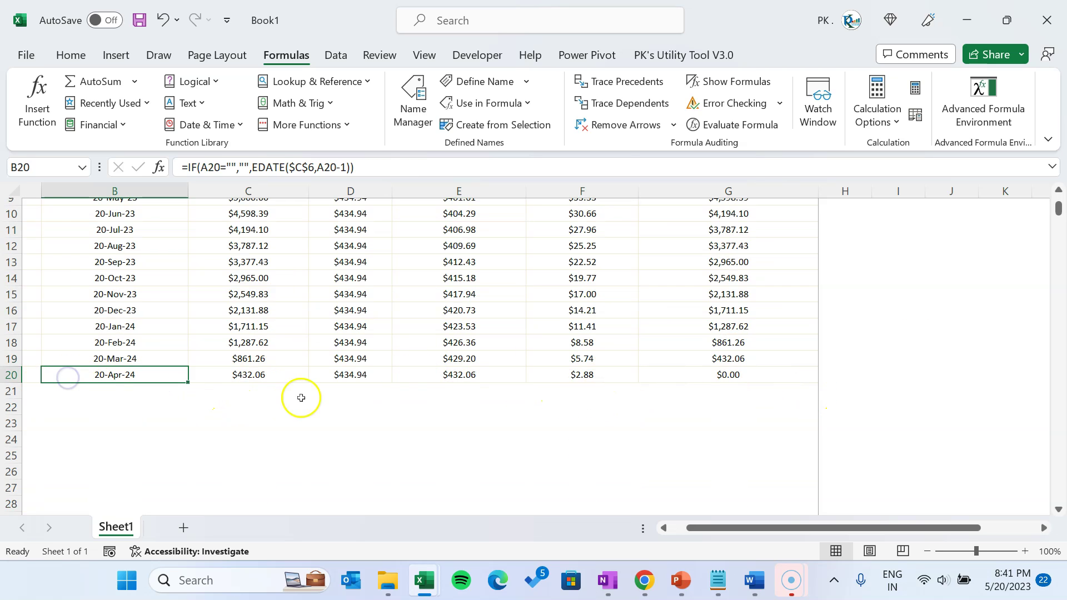
scroll(433, 401, up, 1)
scroll(432, 401, up, 3)
- Rewrite the text in I8 as the start of a formula, ="Sheet1!$A$1:$G$"&608-, separating the last row number from the quoted address
click(899, 327)
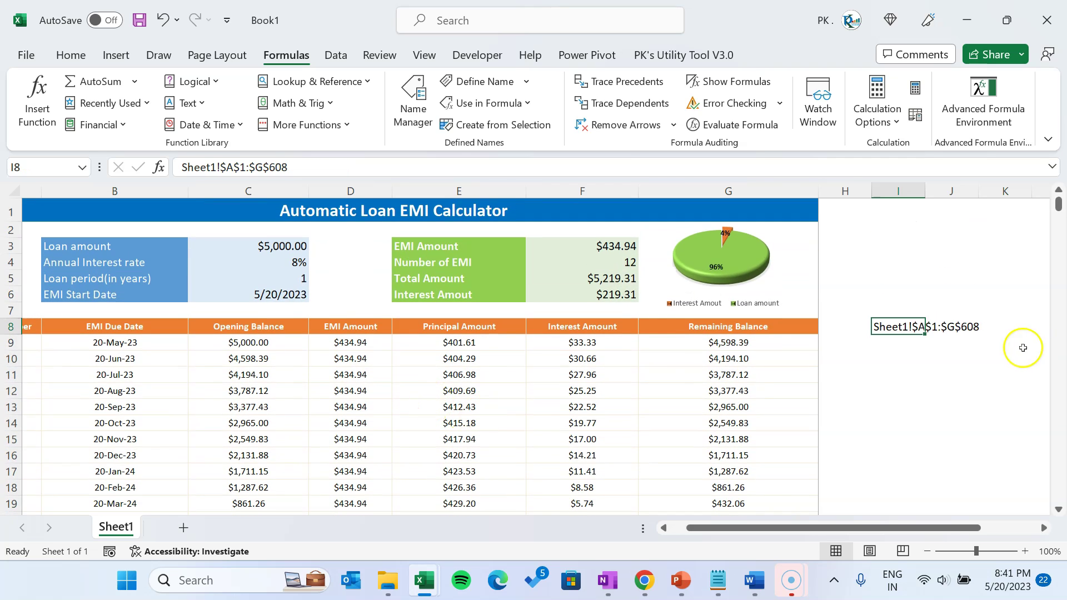
click(273, 166)
drag(271, 167, 310, 167)
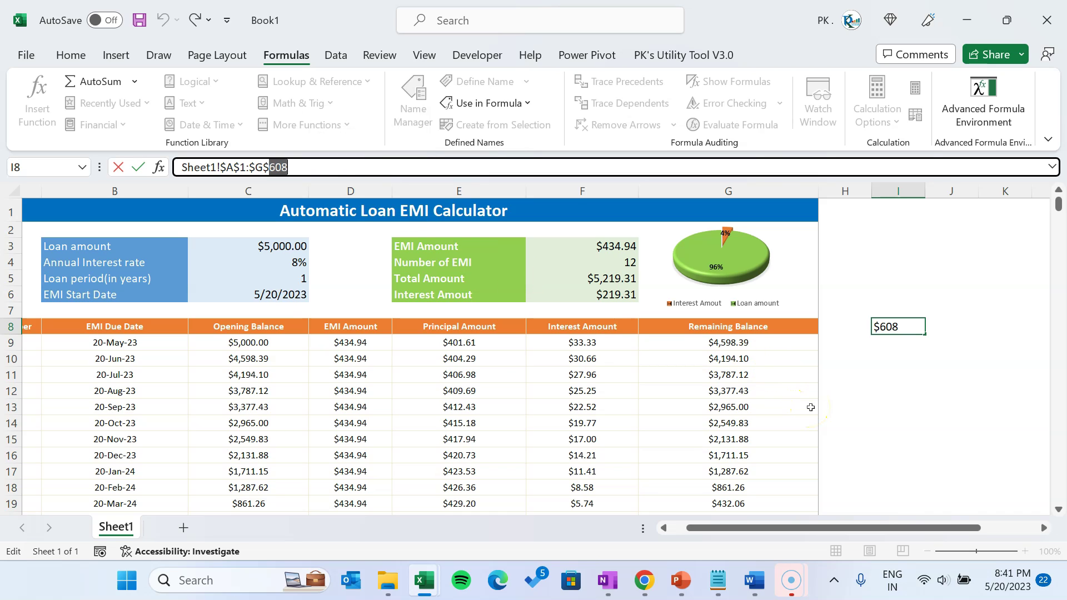
click(183, 166)
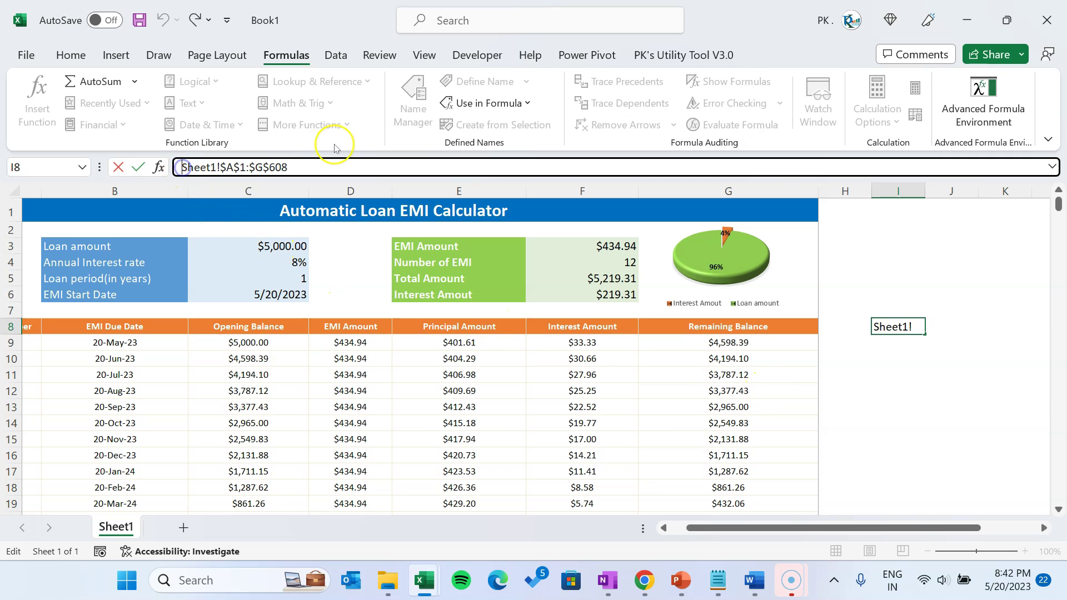
text(")
click(274, 163)
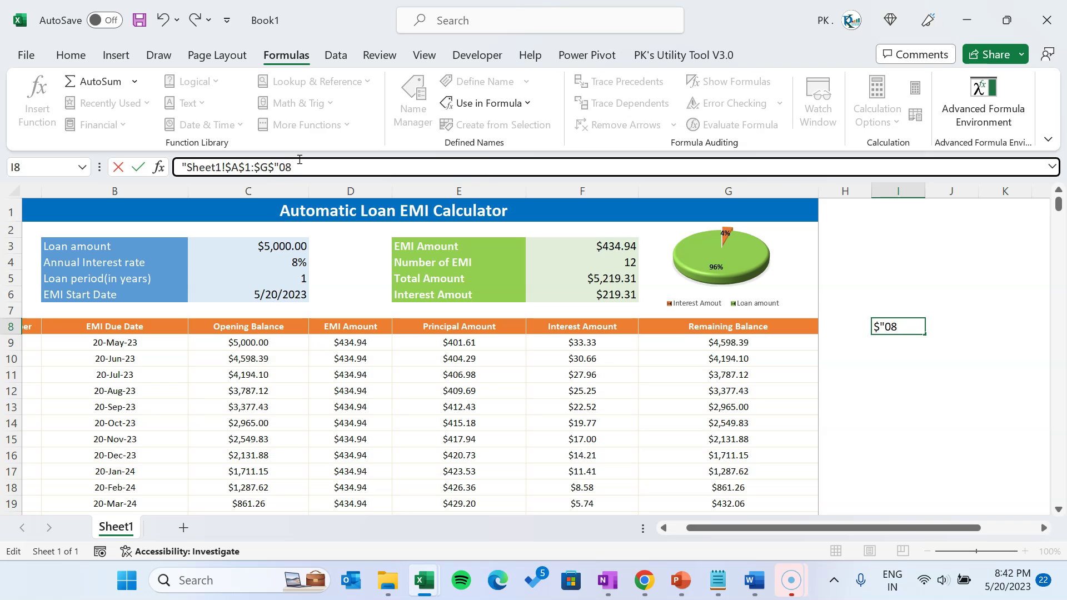
click(180, 165)
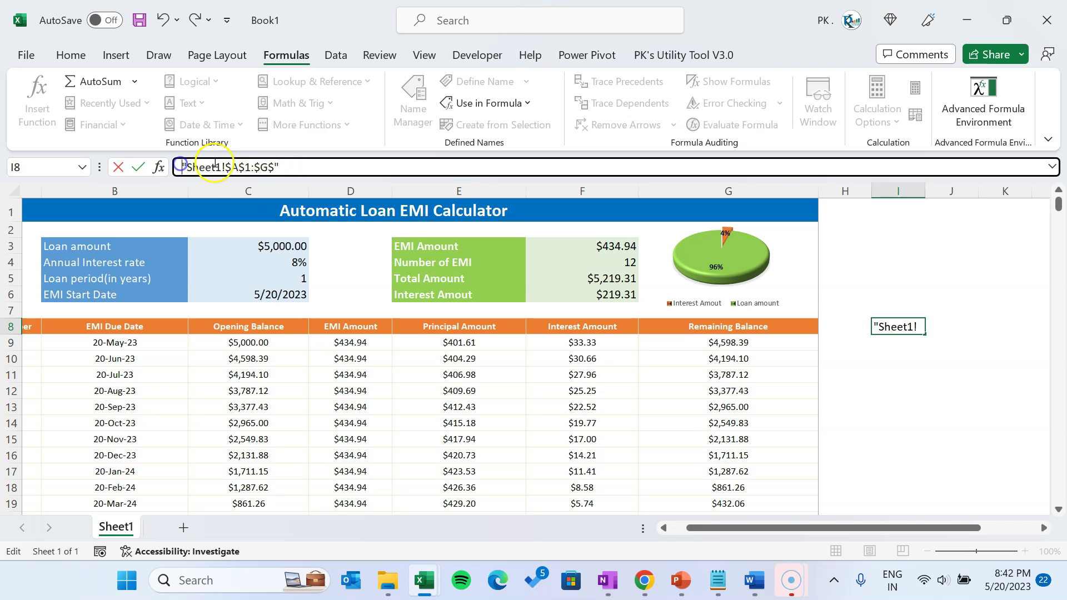
text(=)
click(320, 166)
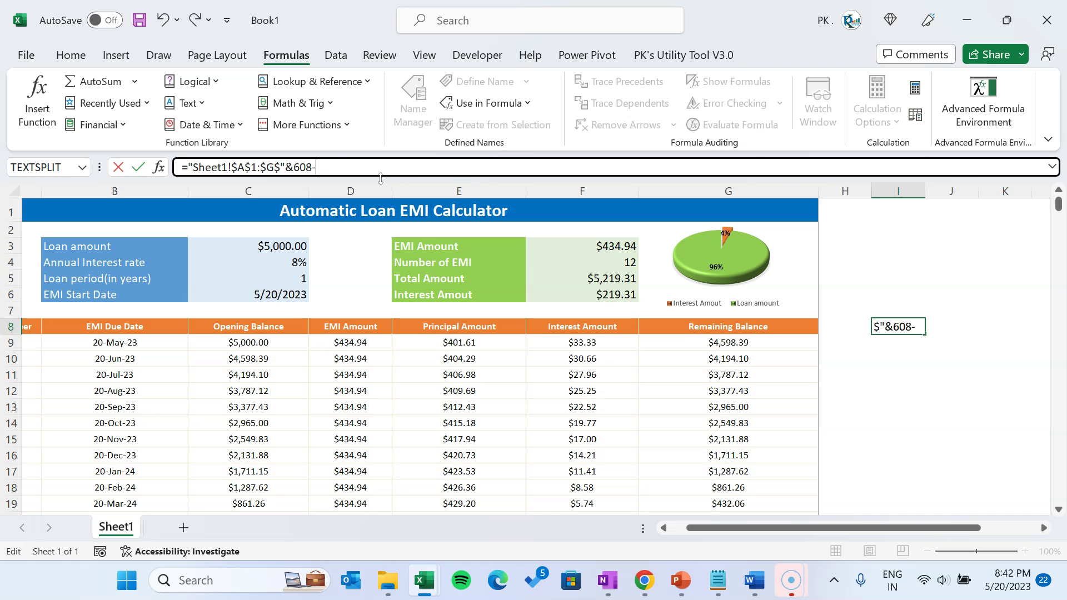
- Subtract a COUNTBLANK over the EMI Number column, using the absolute range $A$9:$A$608, in the I8 formula
drag(728, 527, 711, 528)
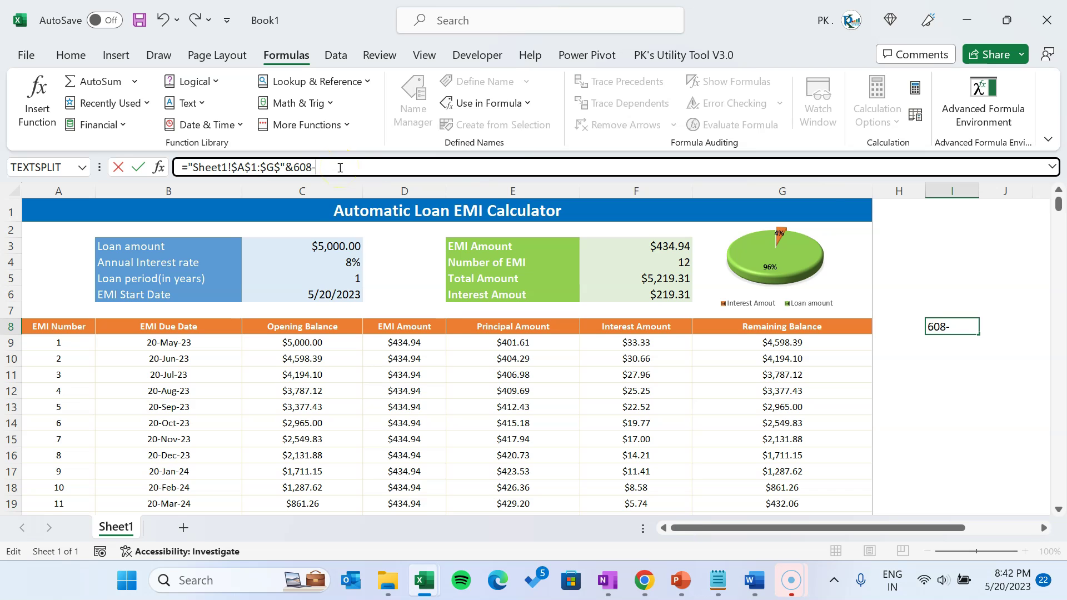
text(coun)
key(Down)
key(Down)
key(Tab)
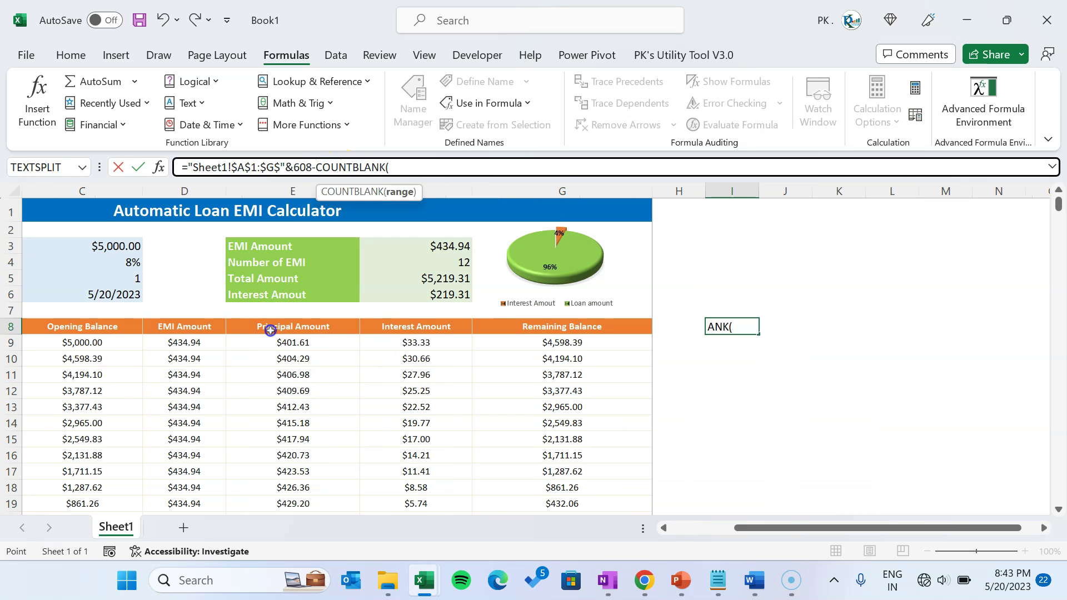
click(269, 328)
key(ctrl+Left)
key(Down)
key(ctrl+shift+Down)
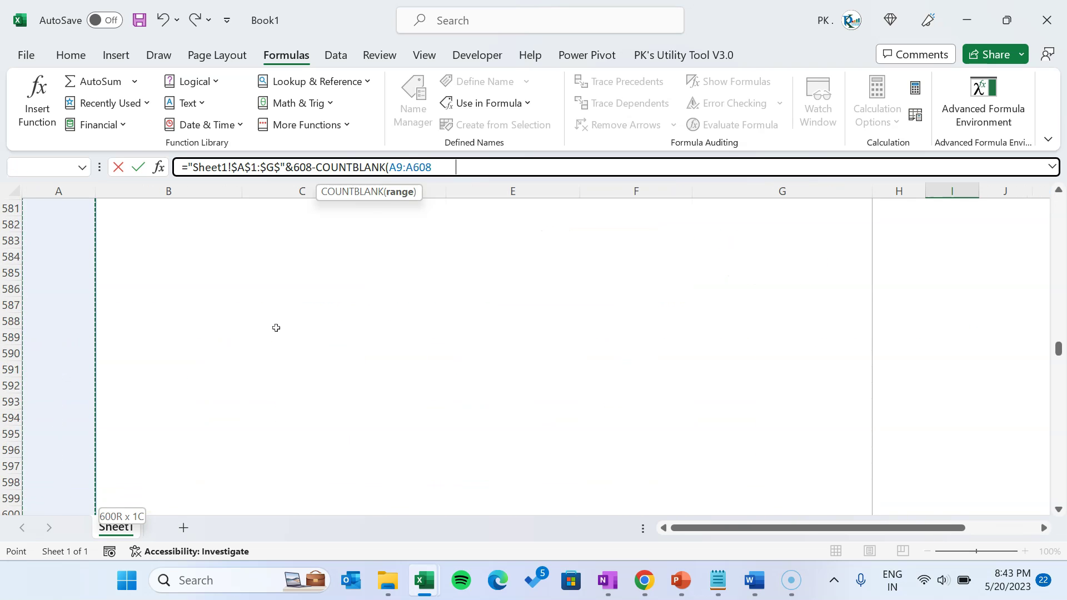
key(F4)
- Prefix the COUNTBLANK range with Sheet1! and enter the formula ="Sheet1!$A$1:$G$"&608-COUNTBLANK(Sheet1!$A$9:$A$608) in I8
click(236, 168)
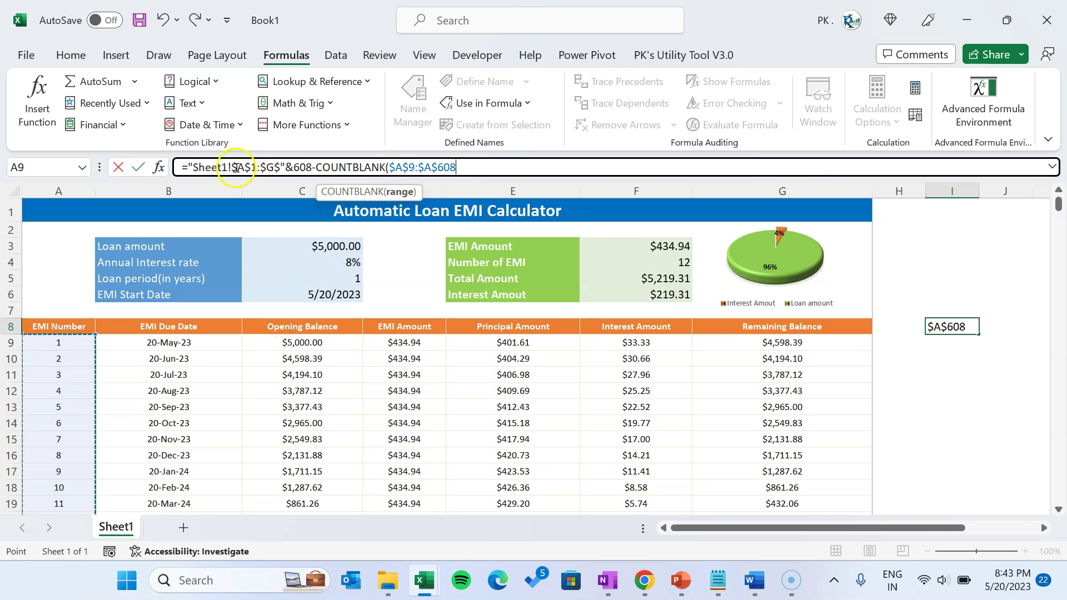
drag(236, 168, 193, 168)
key(ctrl+c)
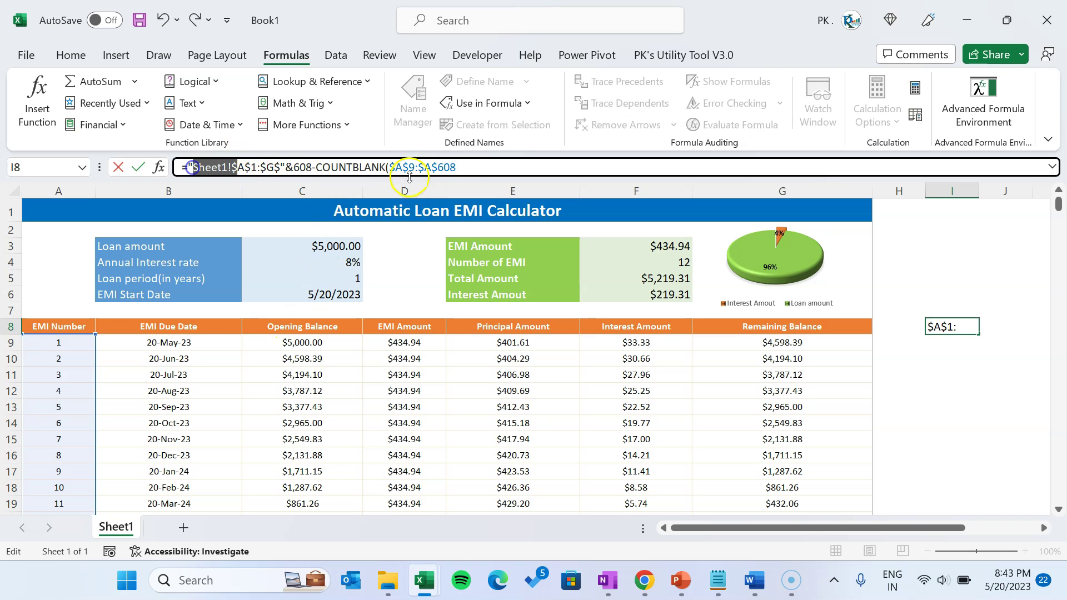
click(388, 166)
key(ctrl+v)
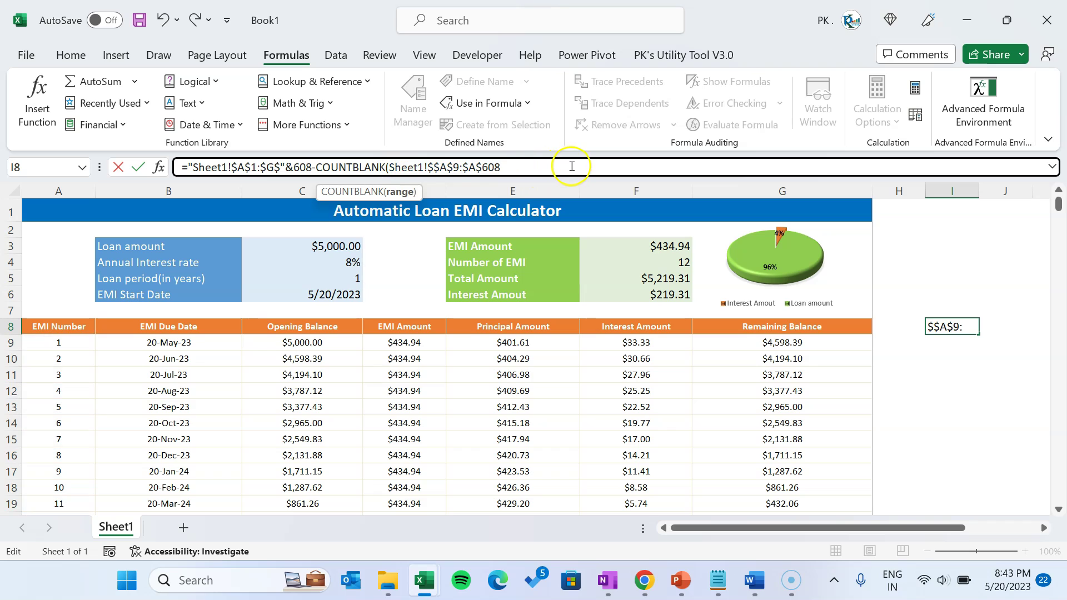
key(BackSpace)
click(556, 166)
text())
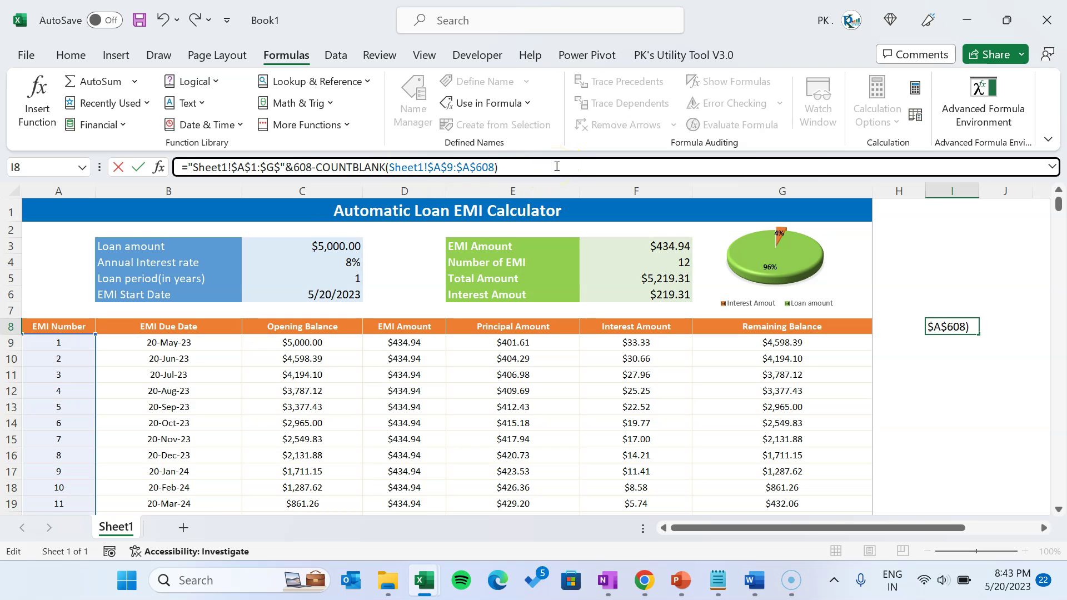
key(Return)
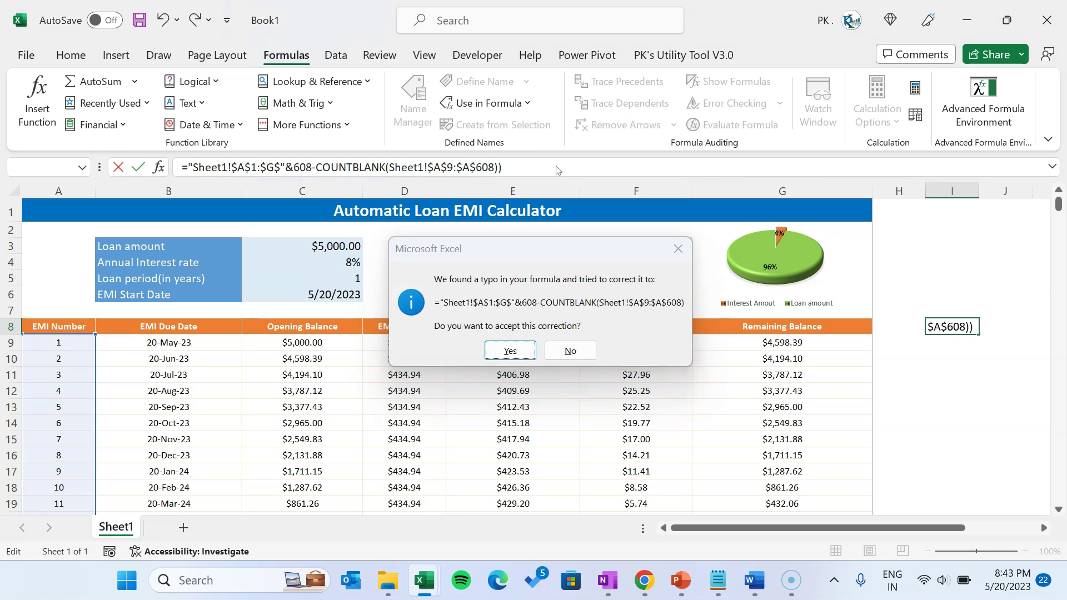
key(Return)
- Compare the address produced in I8 with the last filled row of the 1-year schedule
key(Right)
key(Right)
key(Left)
key(Left)
key(Down)
key(Up)
key(Left)
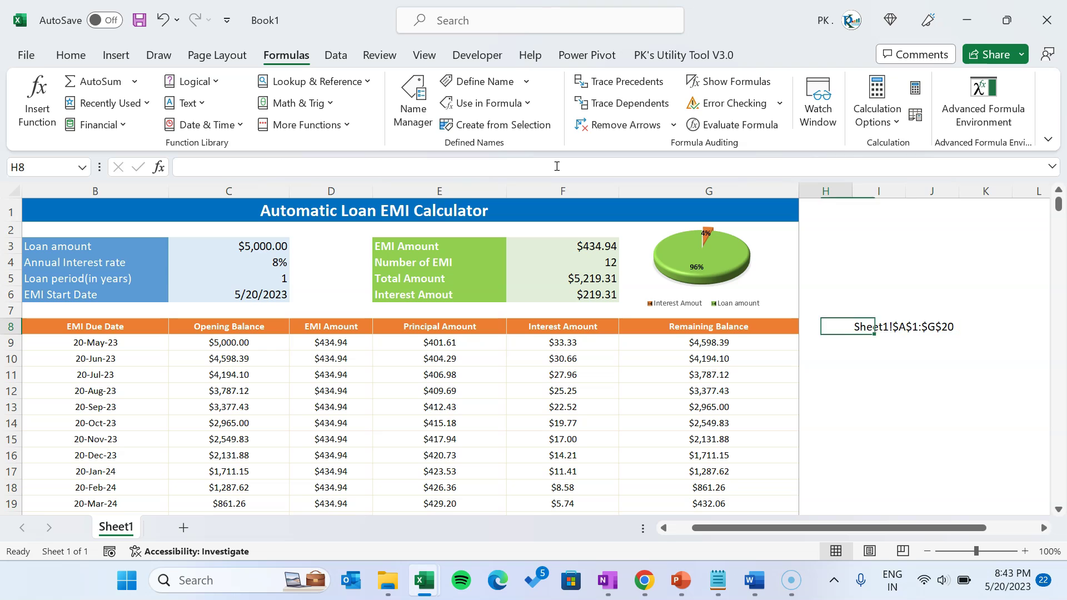
key(Left)
key(Down)
key(Down)
key(Down)
key(Down)
key(Down)
key(Down)
key(Down)
key(Down)
key(Down)
key(Down)
key(Down)
key(Down)
key(Down)
key(Down)
key(Down)
key(Down)
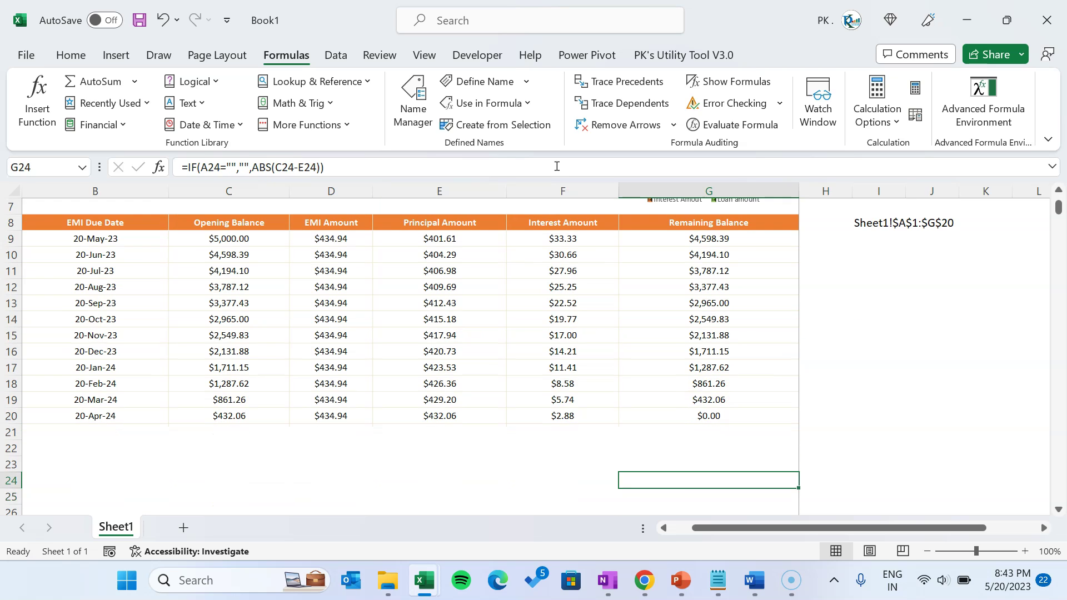
- Set the loan period in cell C5 to 2 years
key(ctrl+Home)
key(Down)
key(Down)
key(Down)
key(Right)
key(Right)
key(Down)
text(2)
key(Return)
- Check the I8 address against the last filled row of the 2-year schedule
key(Down)
key(Right)
key(Right)
key(Right)
key(Right)
key(Right)
key(Right)
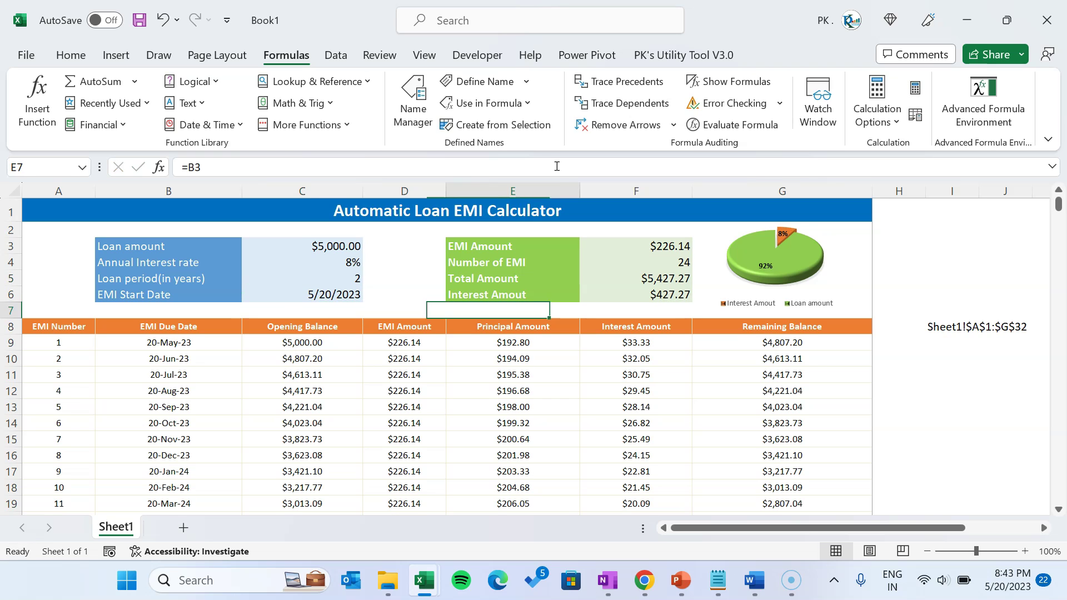
key(Down)
key(Right)
key(Right)
key(Left)
key(Left)
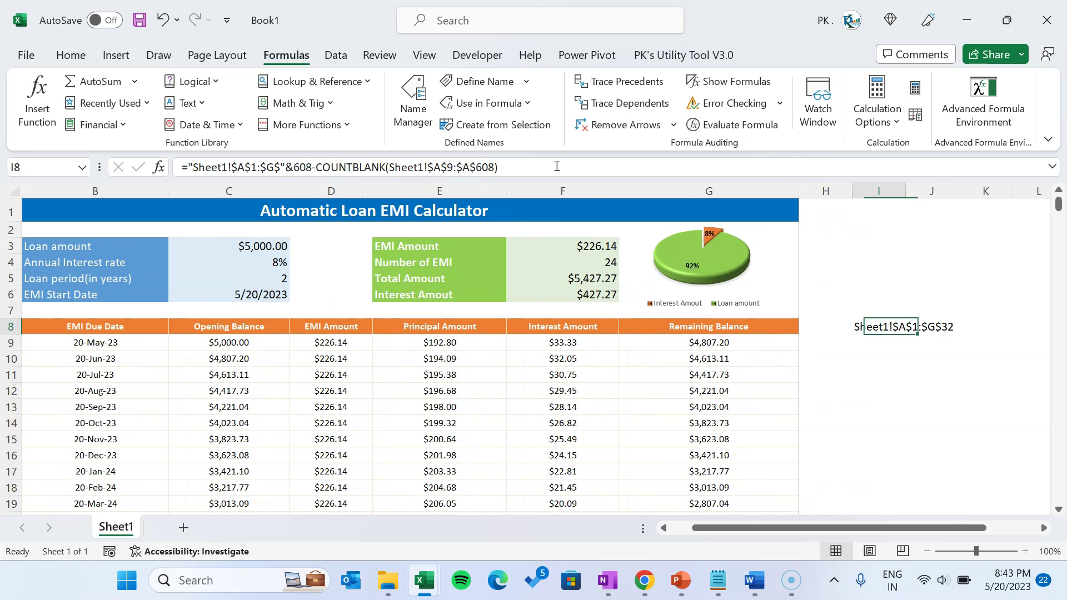
scroll(708, 423, down, 4)
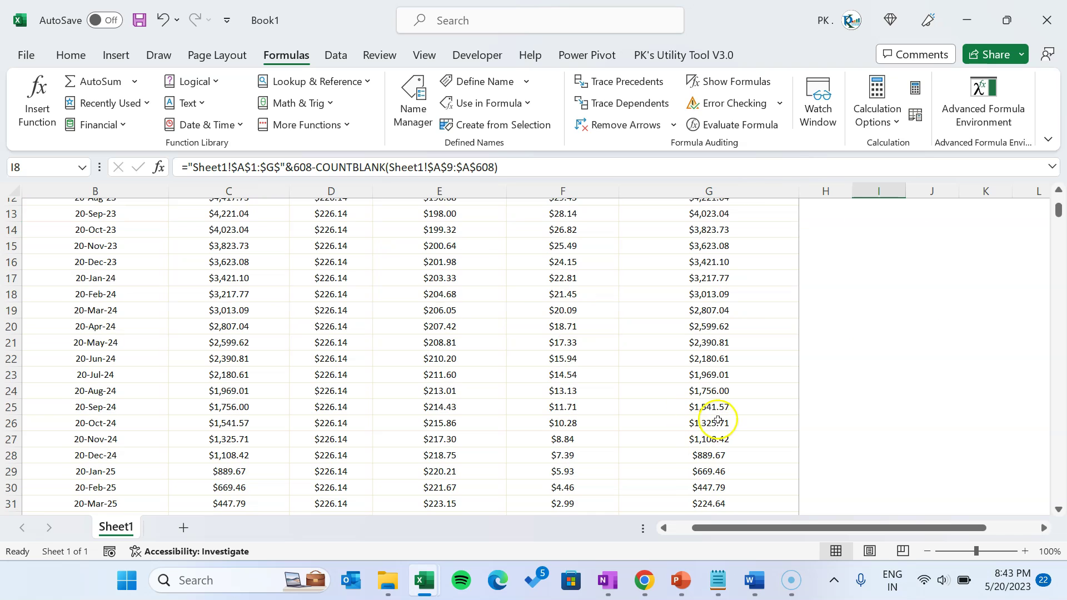
scroll(766, 459, down, 1)
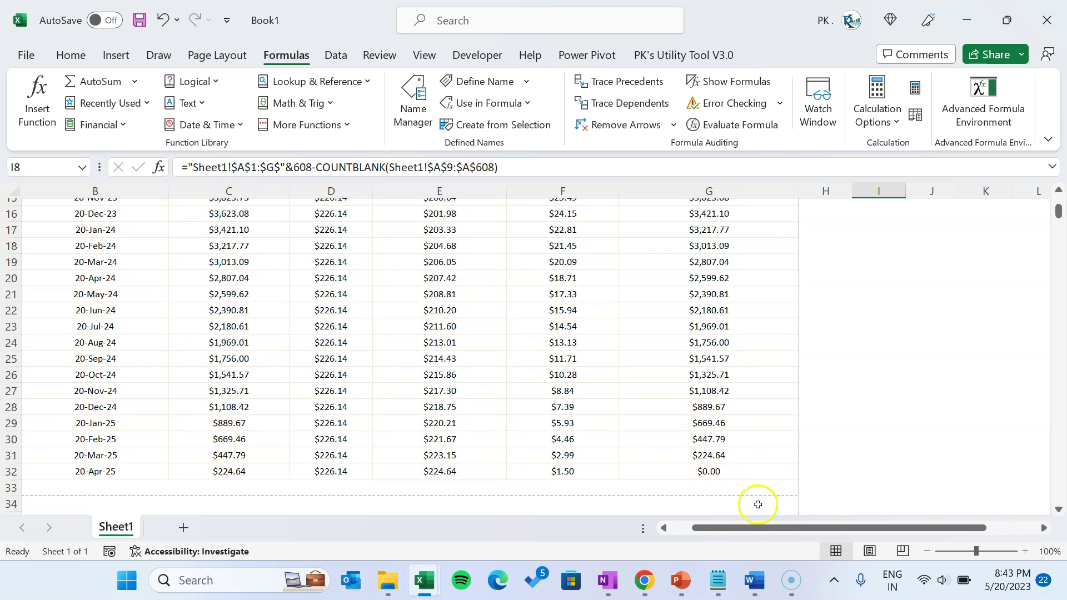
click(745, 474)
scroll(762, 290, up, 5)
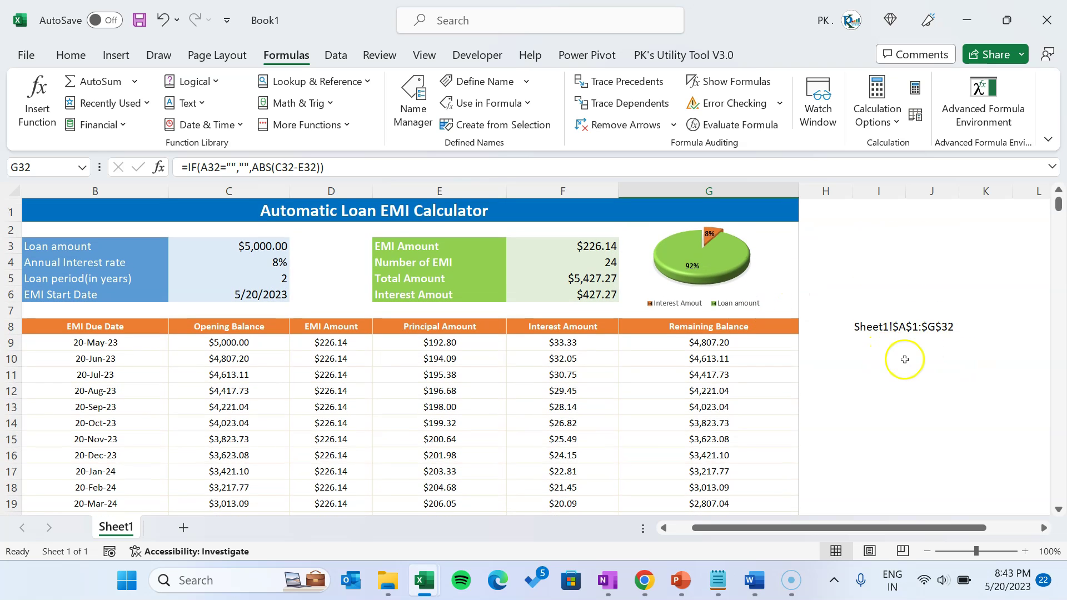
- Wrap the address formula in I8 in INDIRECT: =INDIRECT("Sheet1!$A$1:$G$"&608-COUNTBLANK(Sheet1!$A$9:$A$608))
click(874, 327)
click(187, 167)
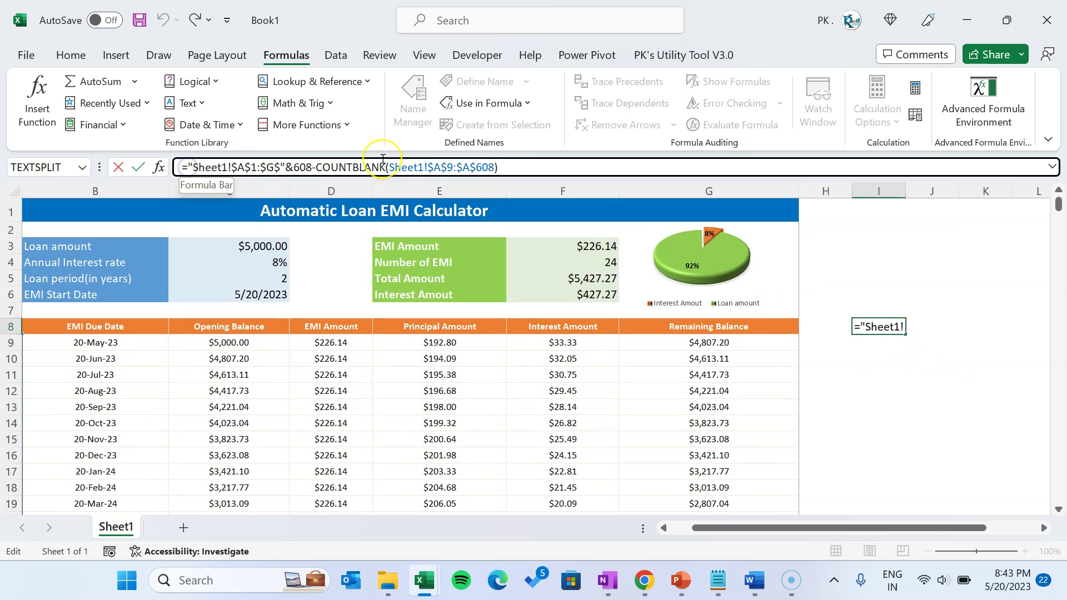
text(in)
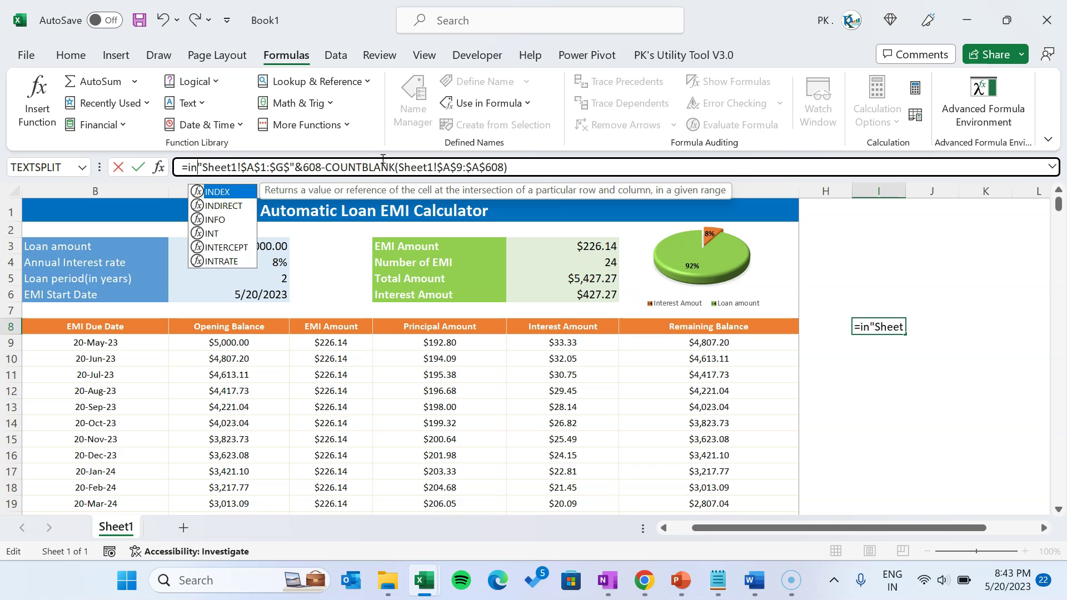
key(Down)
key(Tab)
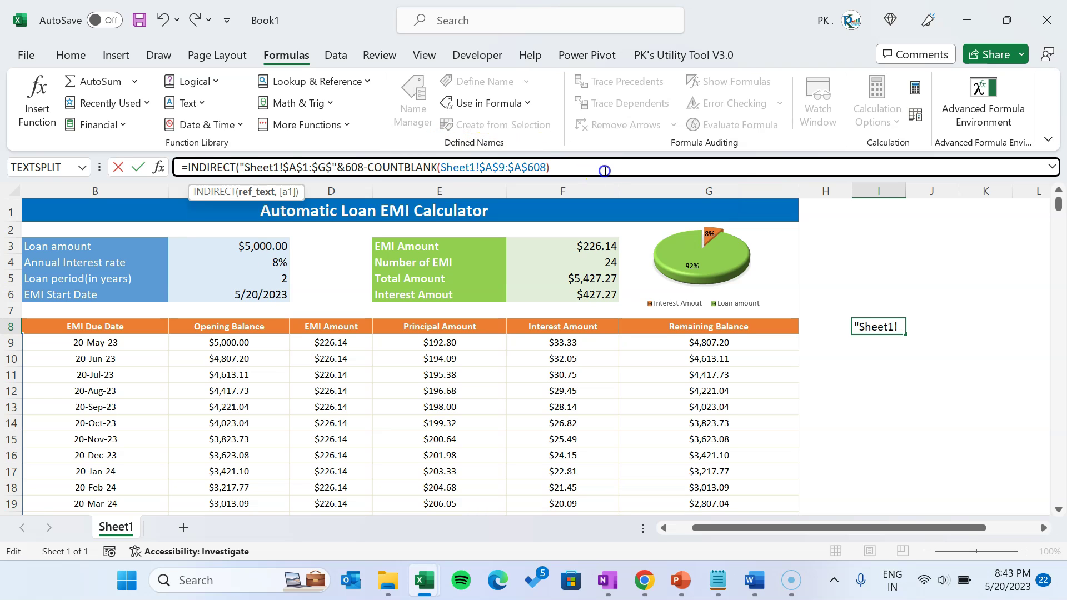
key(ctrl+Return)
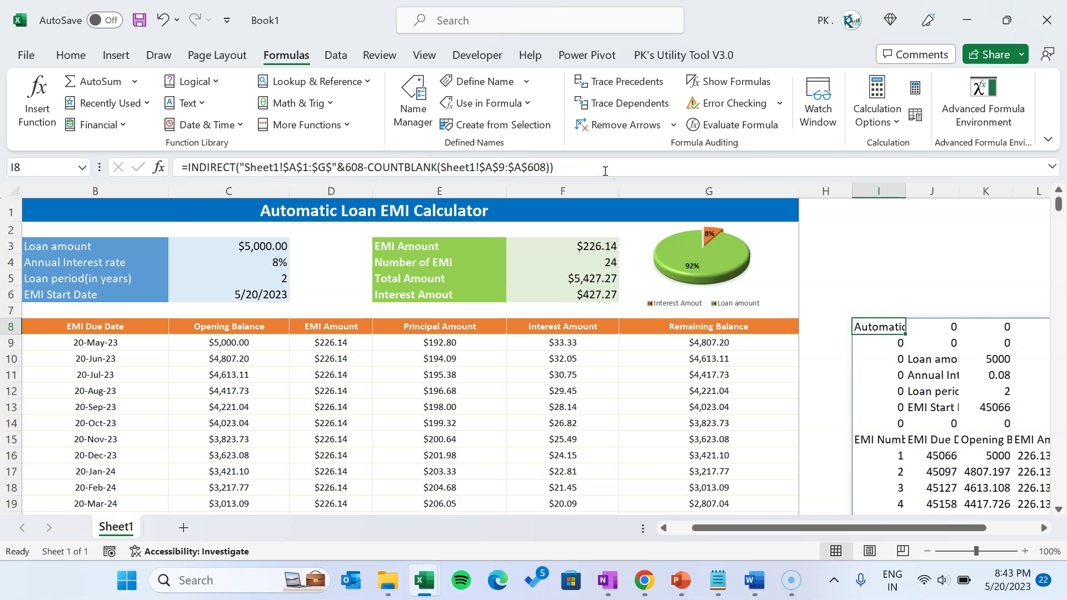
- Copy the complete INDIRECT formula text from I8 and clear the helper cell
drag(605, 170, 64, 169)
key(ctrl+c)
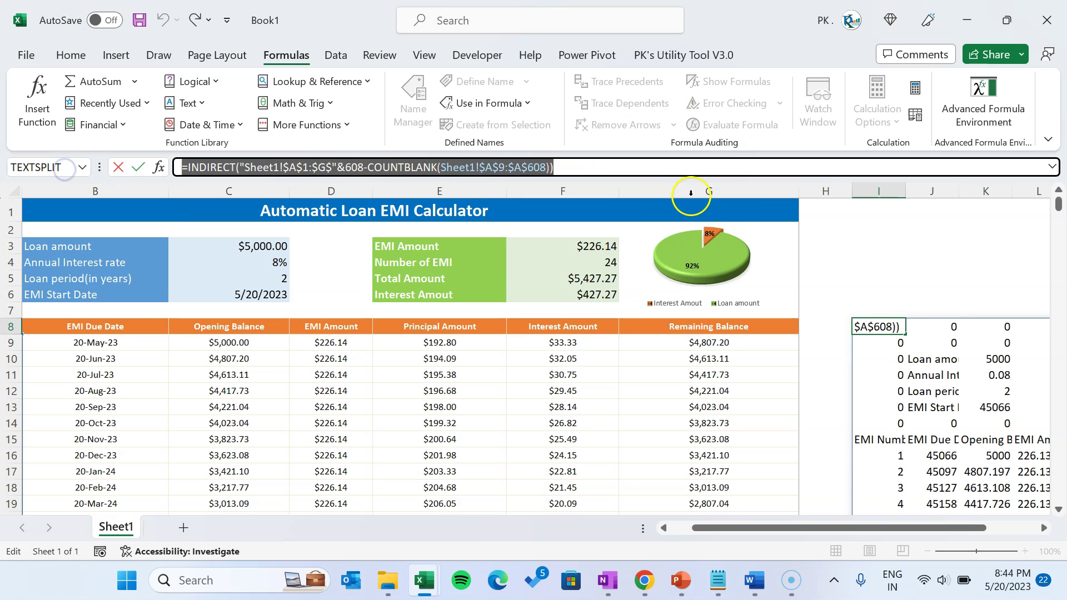
key(Escape)
key(Delete)
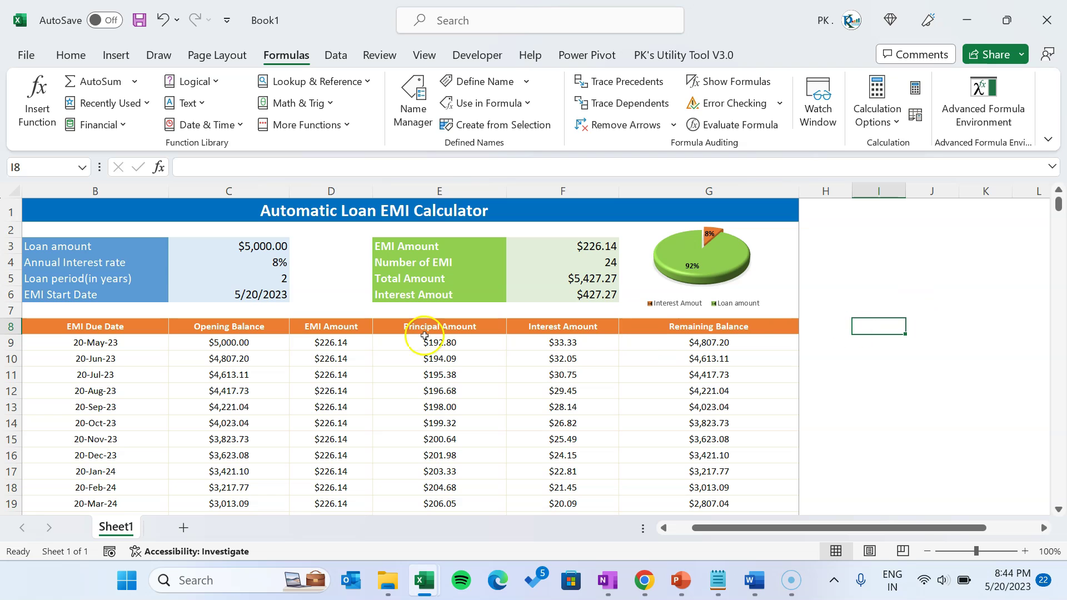
- Edit the defined name Print_Area so that it refers to the copied INDIRECT formula instead of the fixed range
click(346, 344)
click(411, 106)
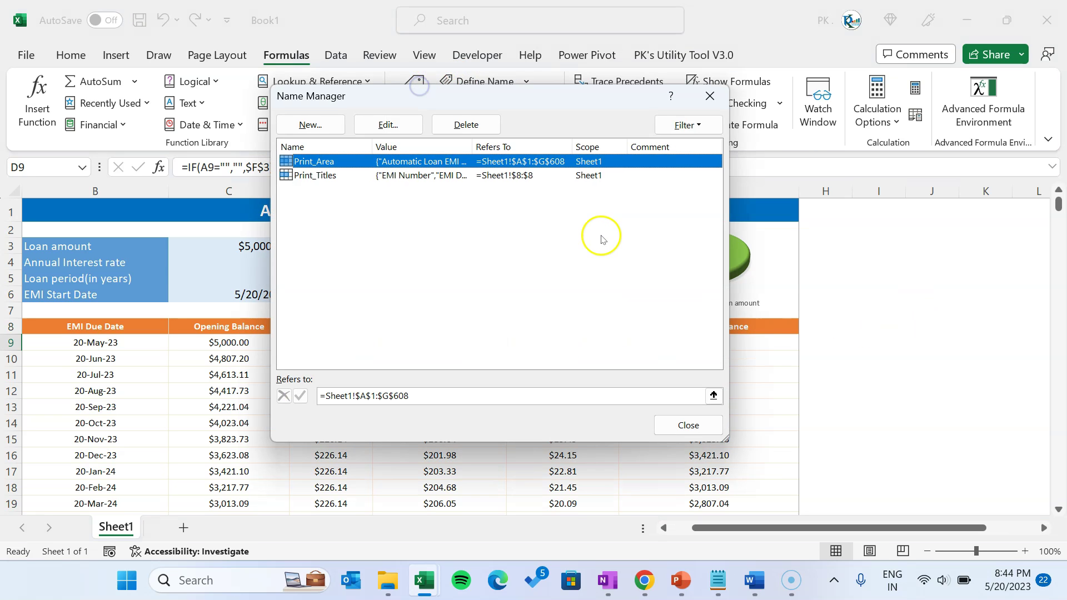
click(382, 127)
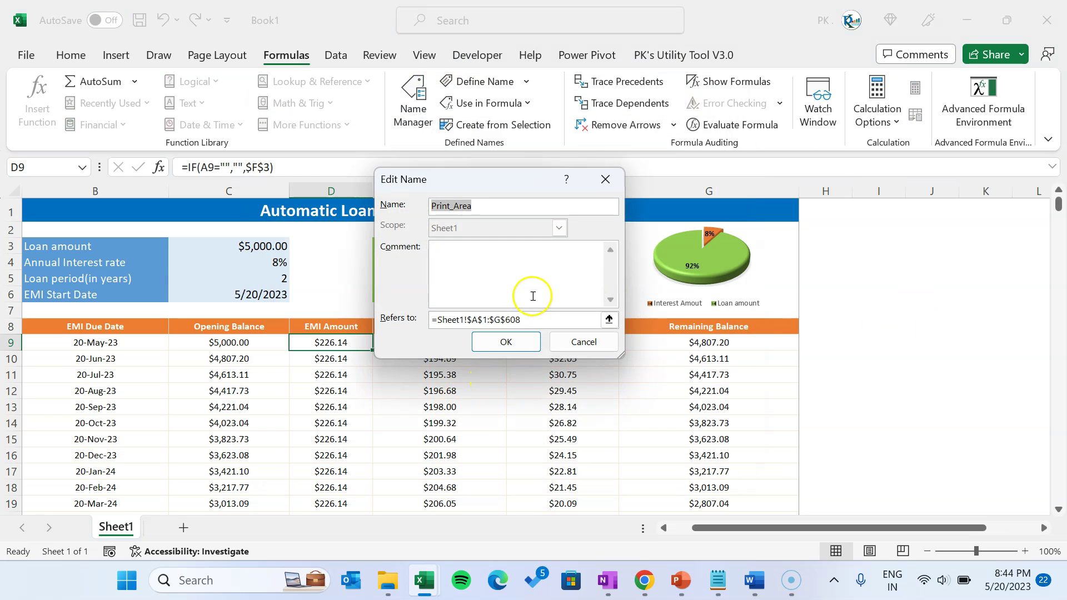
click(529, 318)
key(ctrl+v)
click(504, 341)
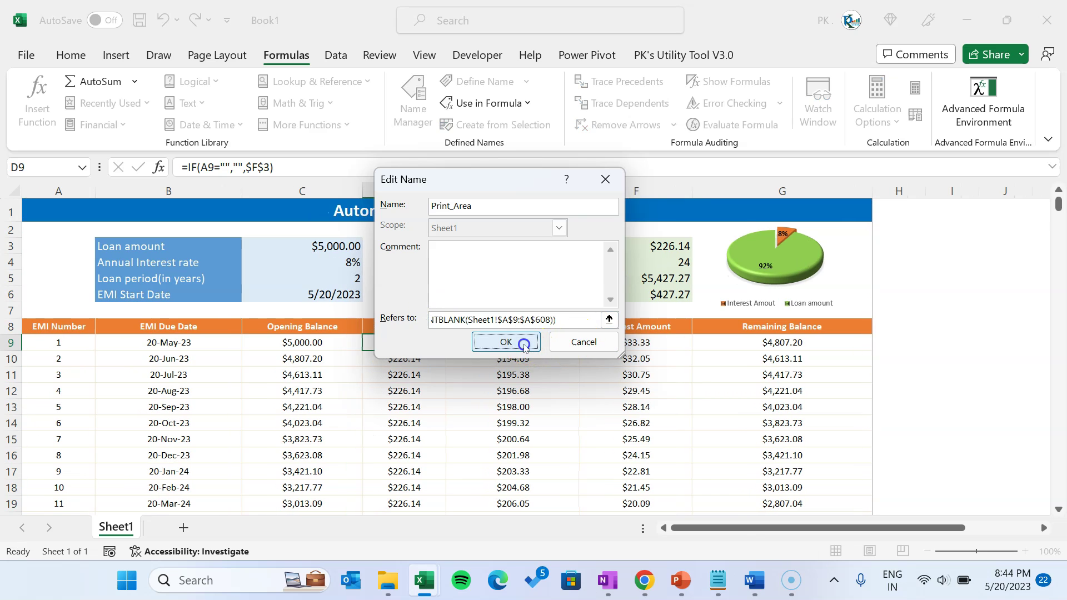
click(689, 425)
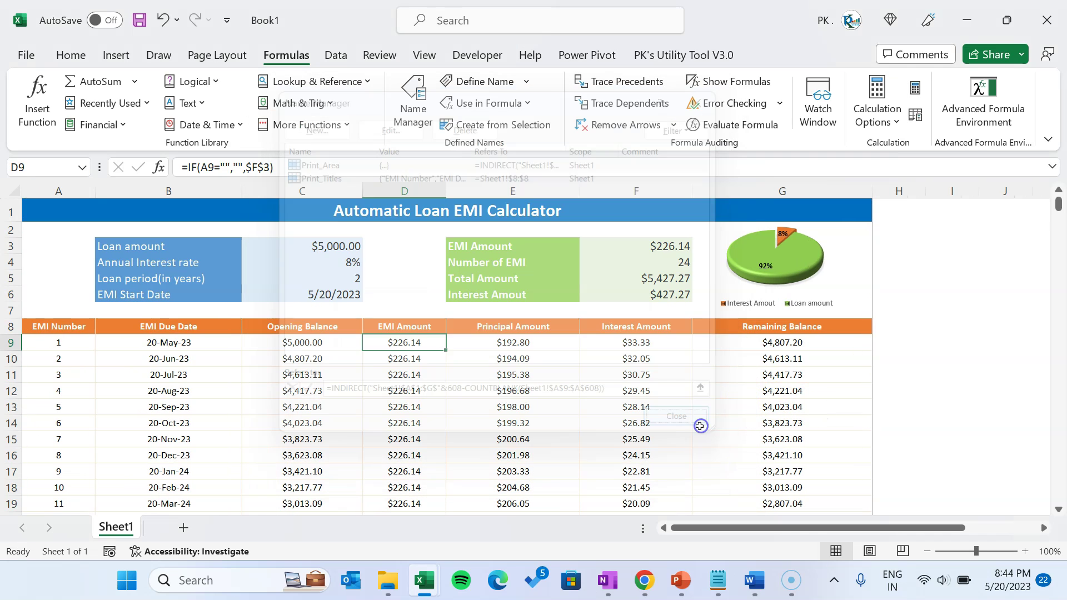
click(588, 392)
click(307, 325)
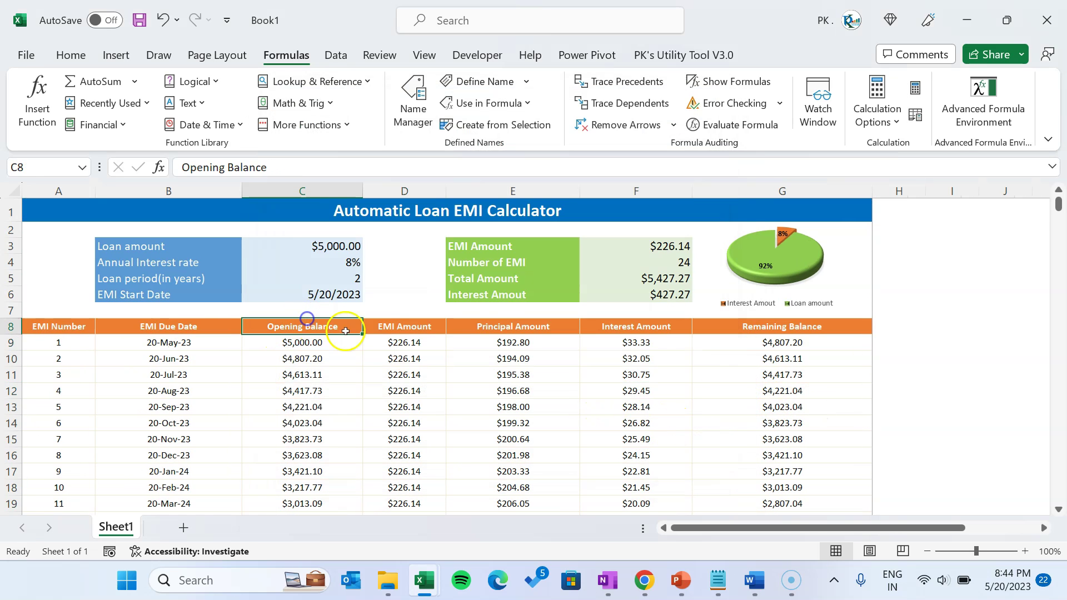
- Set the loan period in C5 to 1 year and check the printout's page count in the print preview
click(352, 278)
key(F2)
key(BackSpace)
text(1)
click(448, 364)
click(385, 321)
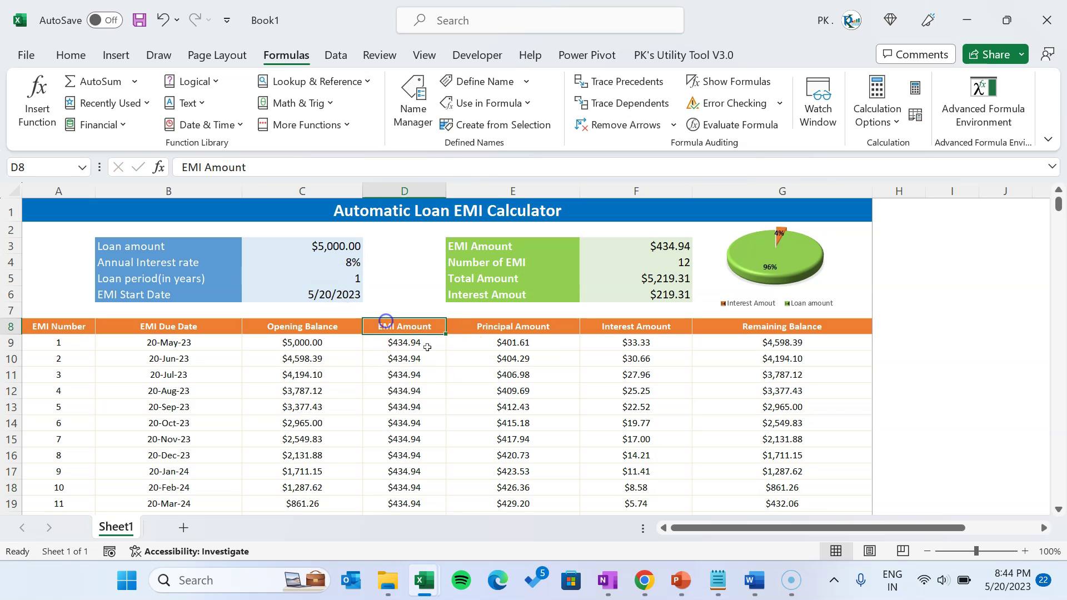
key(ctrl+p)
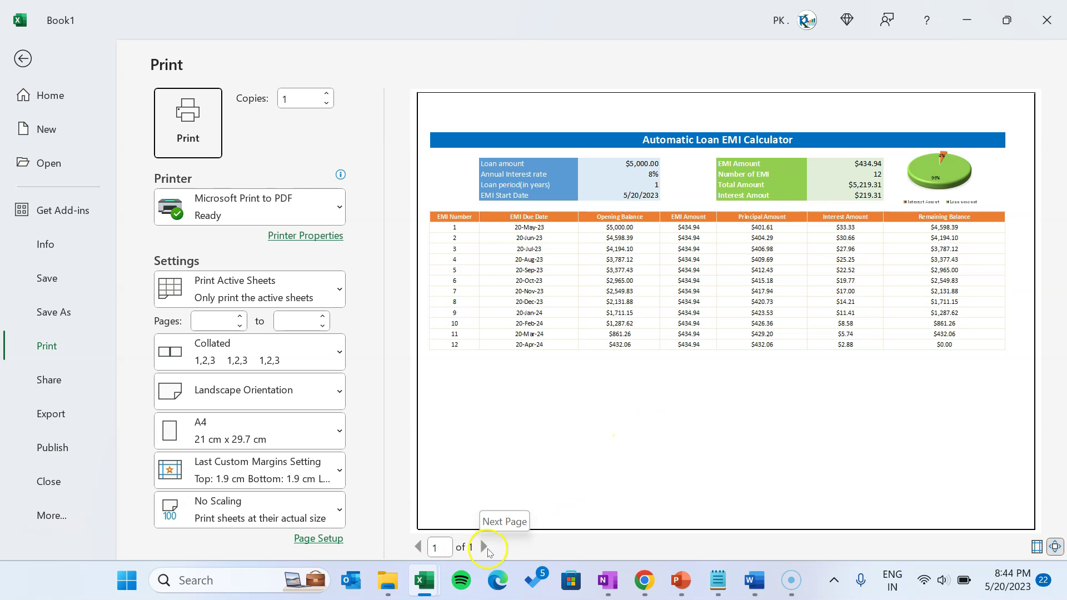
key(Escape)
- Set the loan period in C5 to 3 years and look through the pages of the print preview
click(341, 275)
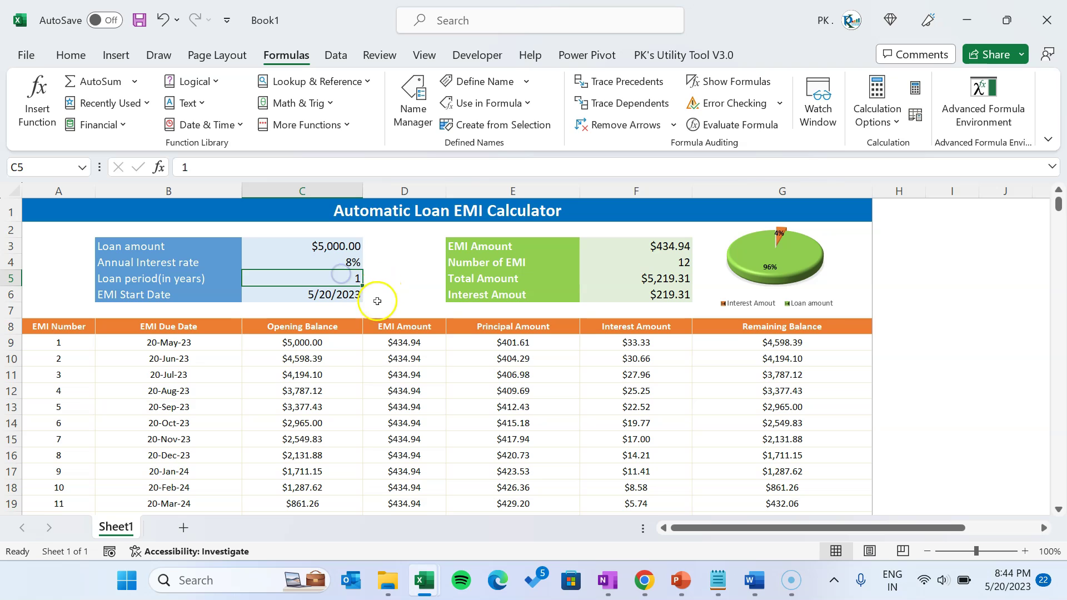
text(3)
click(407, 294)
key(ctrl+p)
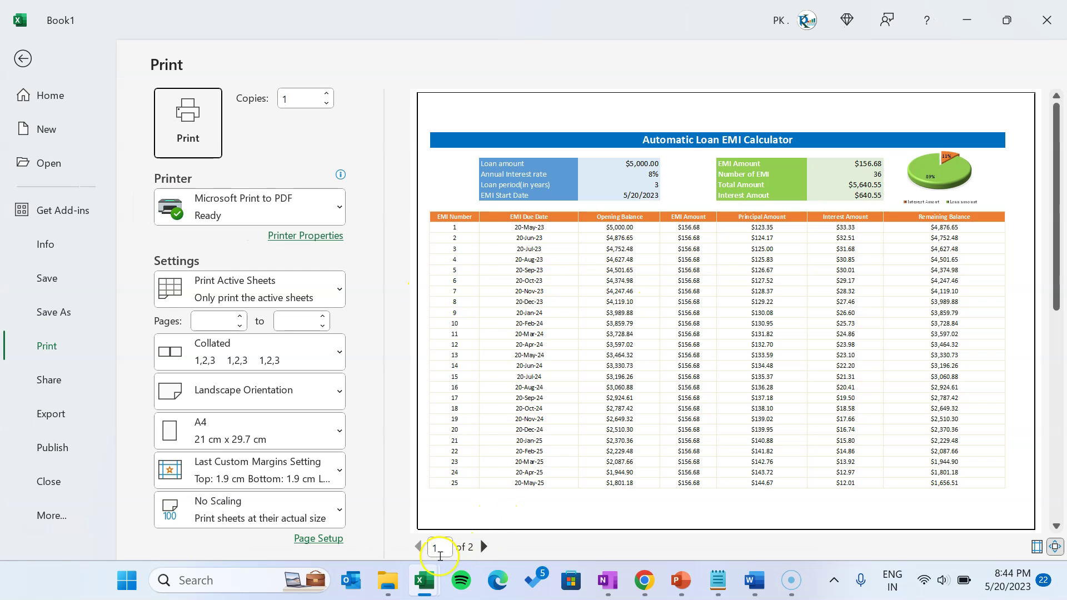
click(484, 547)
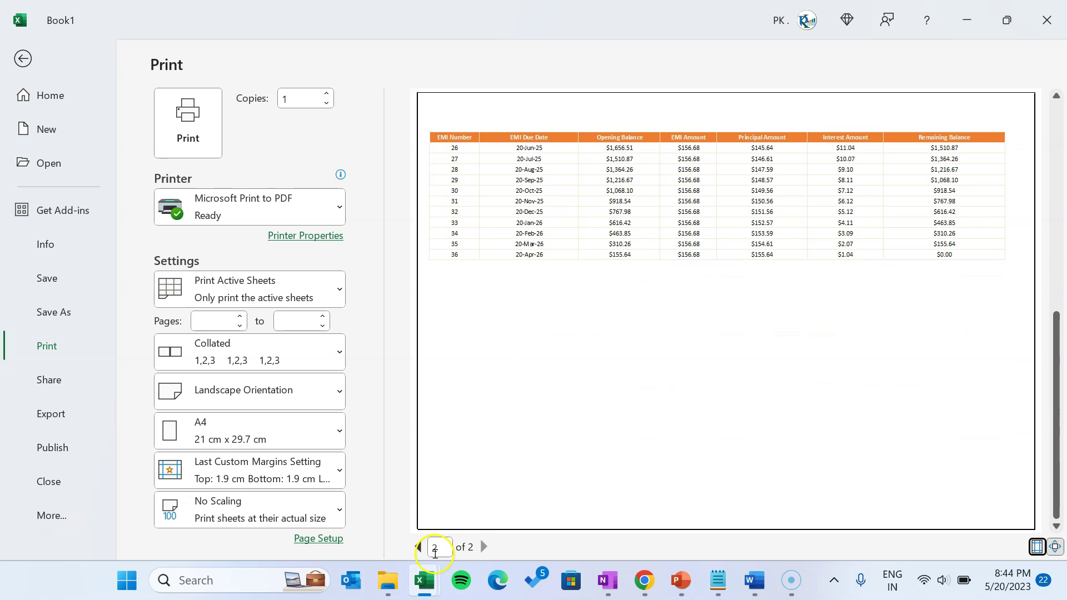
click(418, 547)
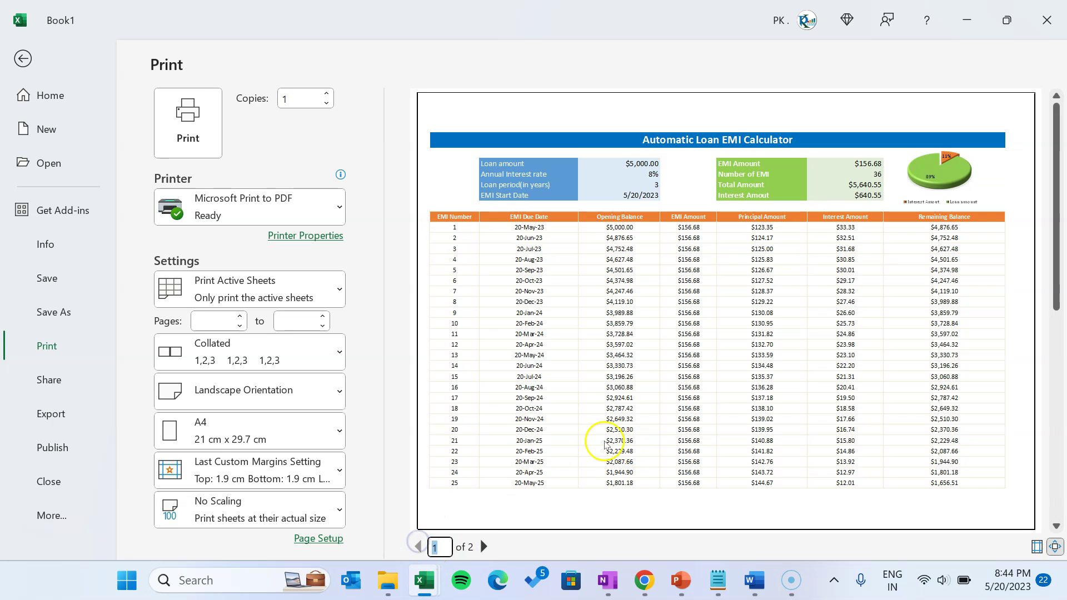
key(Escape)
- Set the loan period in C5 to 5 years and page through the print preview to its last page
click(357, 280)
text(5)
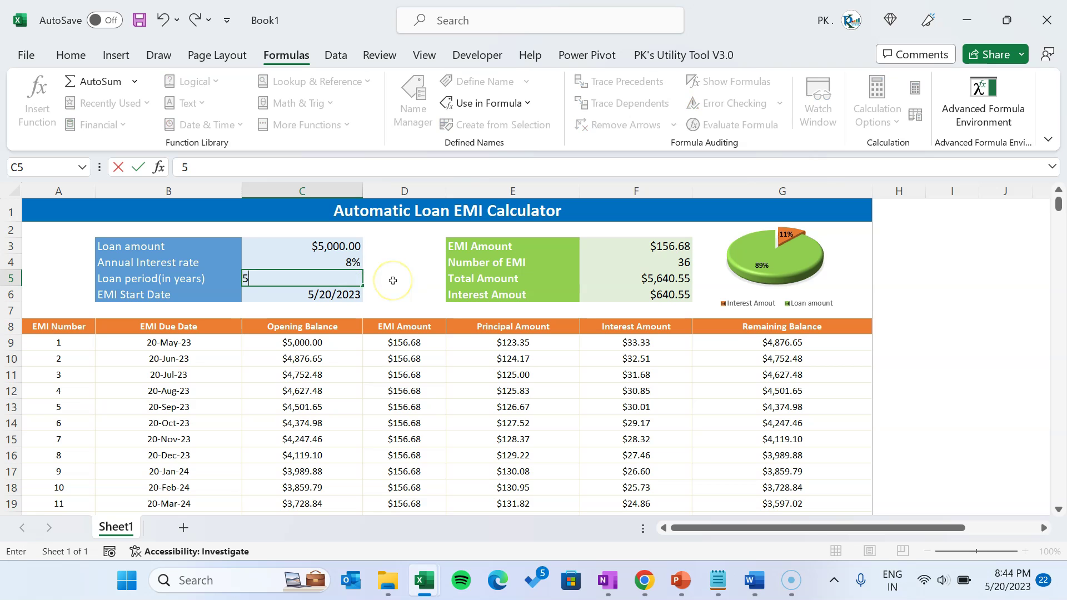
key(Return)
key(Return)
key(Return)
key(ctrl+p)
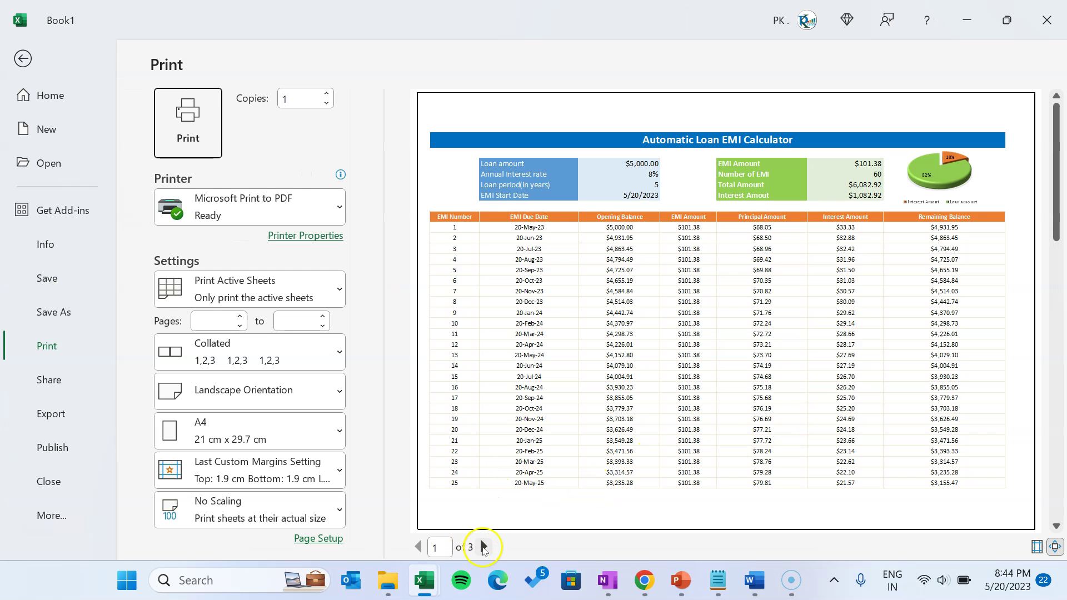
click(483, 547)
click(483, 547)
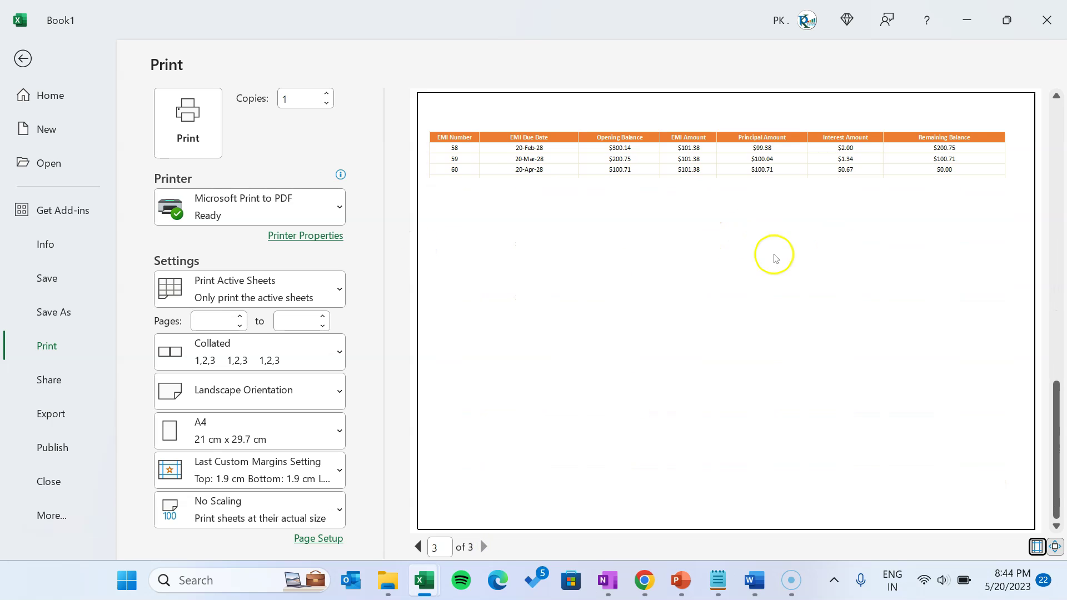
key(Escape)
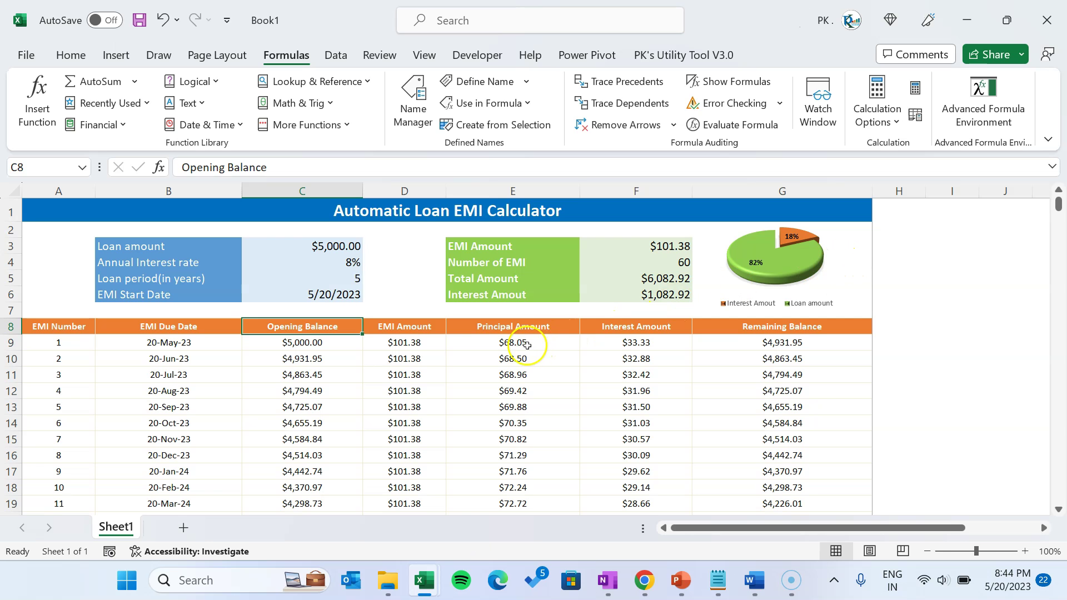
click(527, 326)
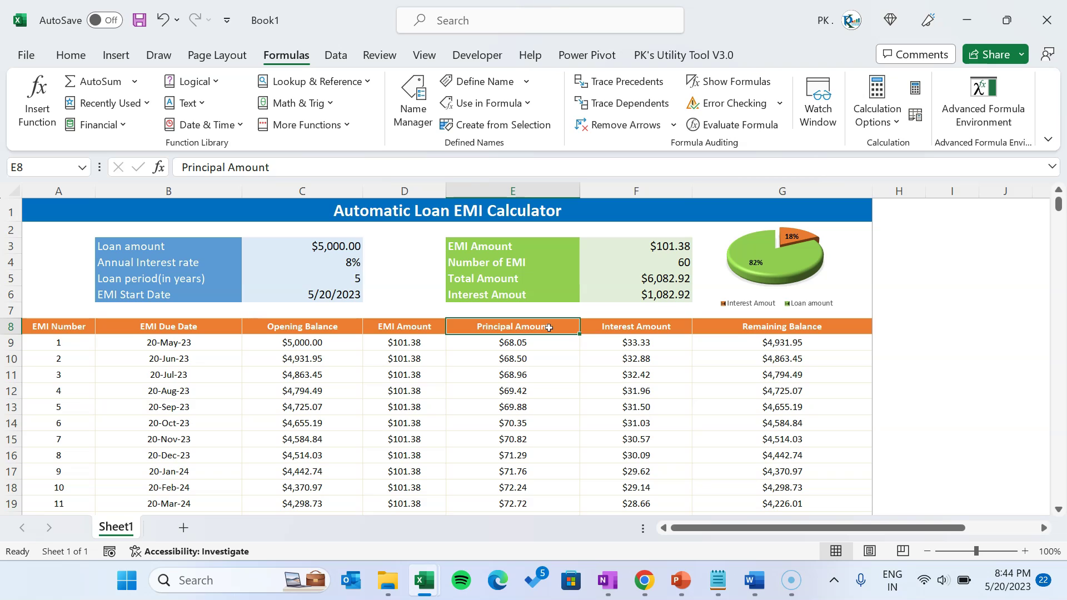